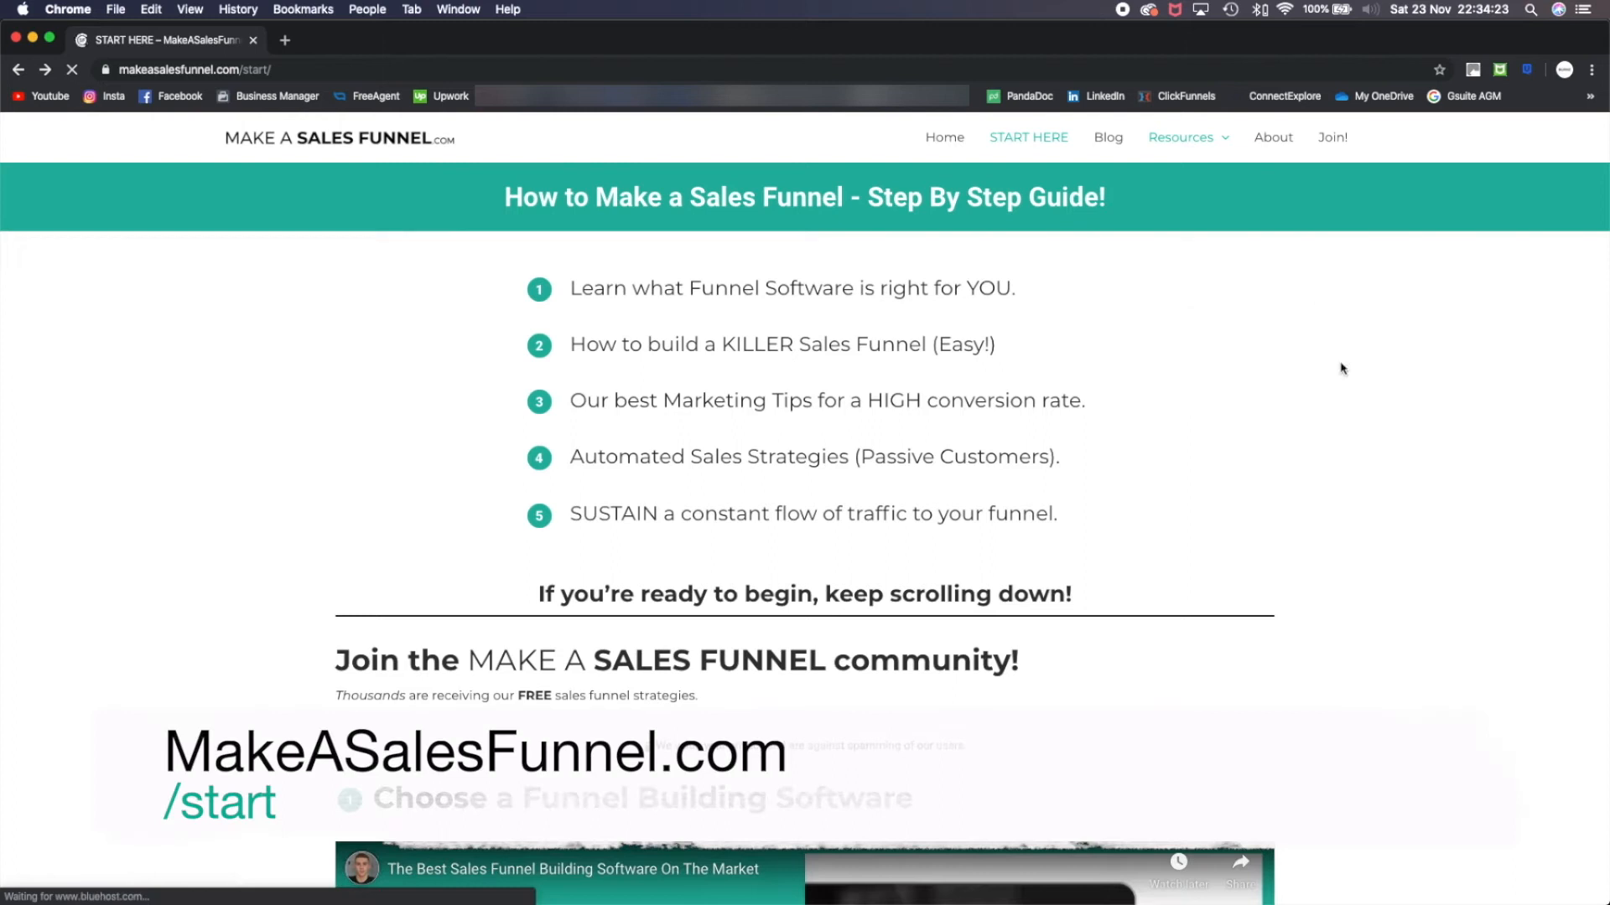
scroll(1326, 435, down, 3)
scroll(1325, 435, down, 9)
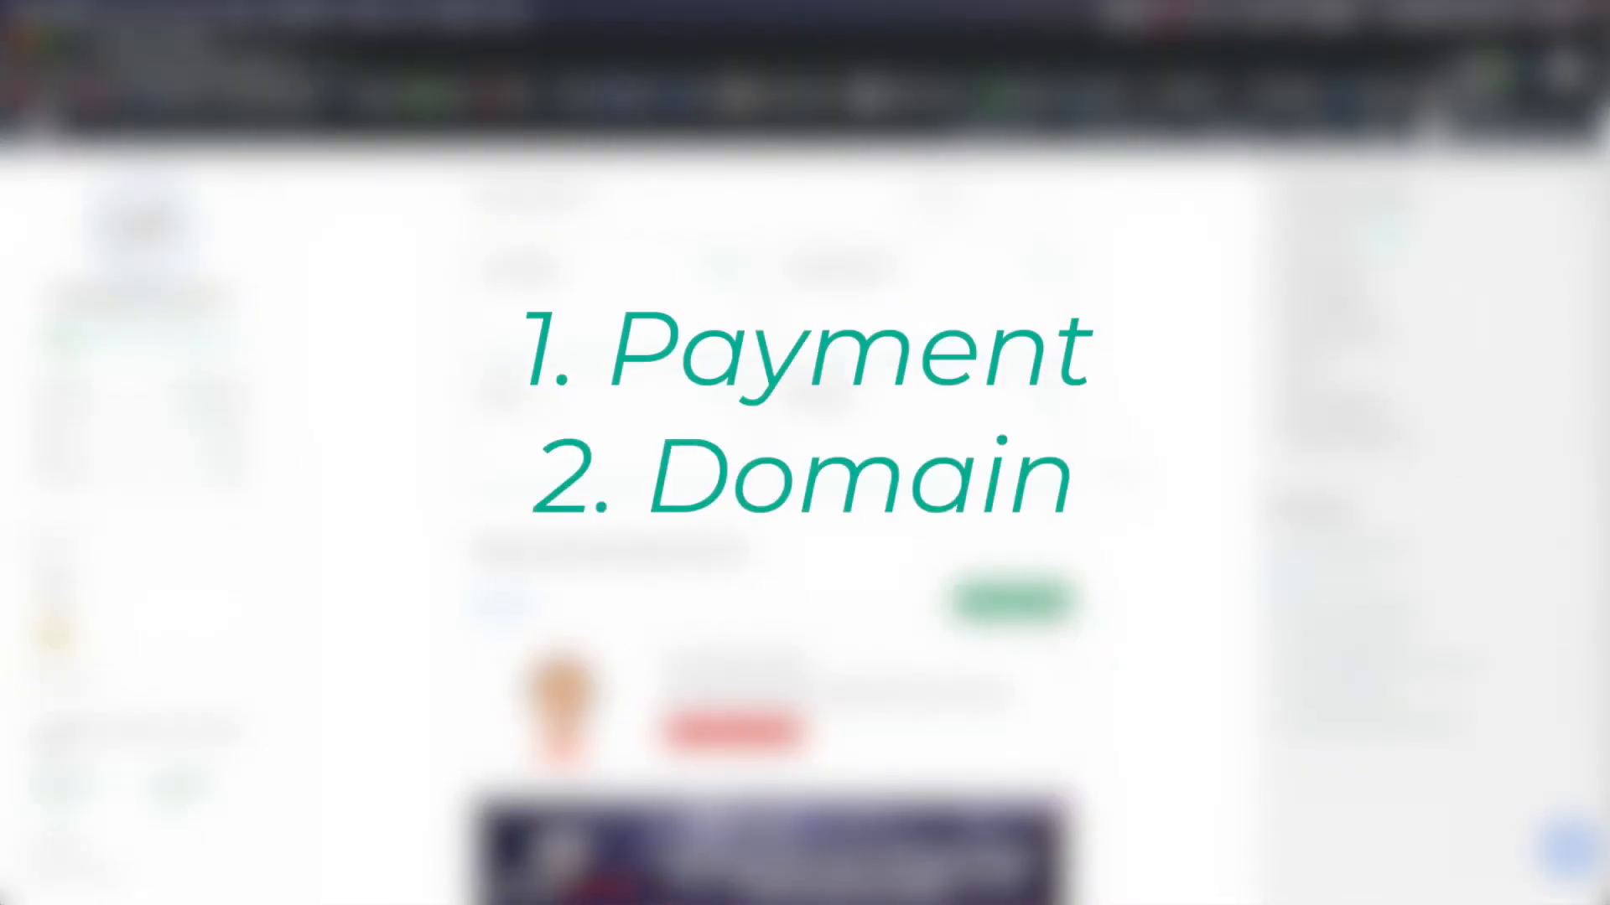
Open the payment gateway section of the account settings and bring up the gateways available for a new connection
mouse_move(1496, 138)
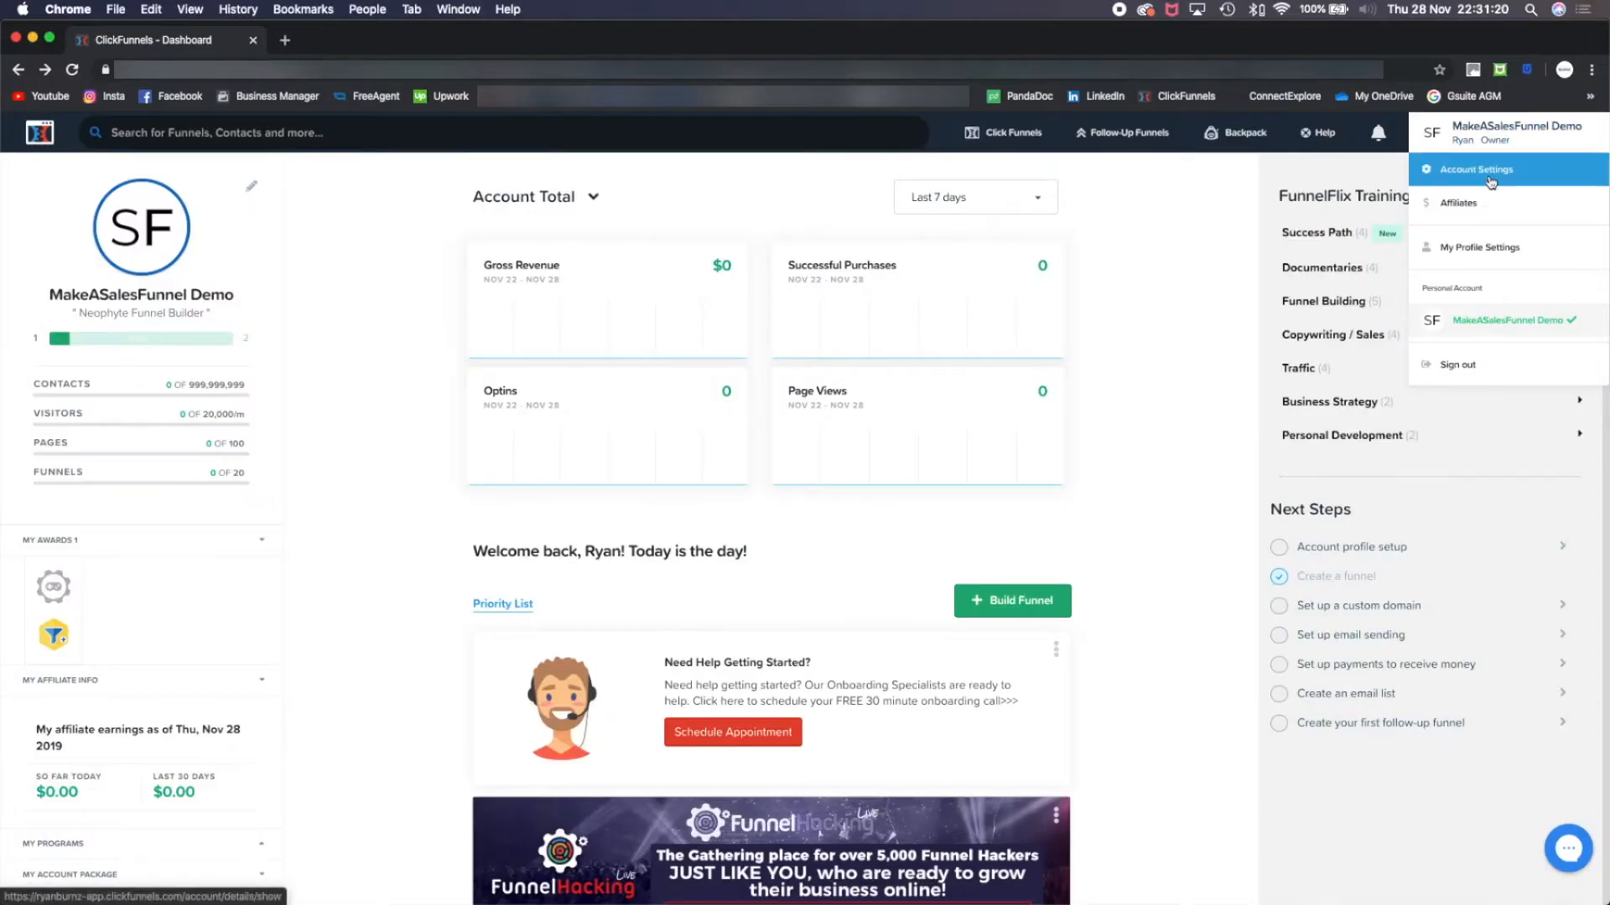
click(1514, 178)
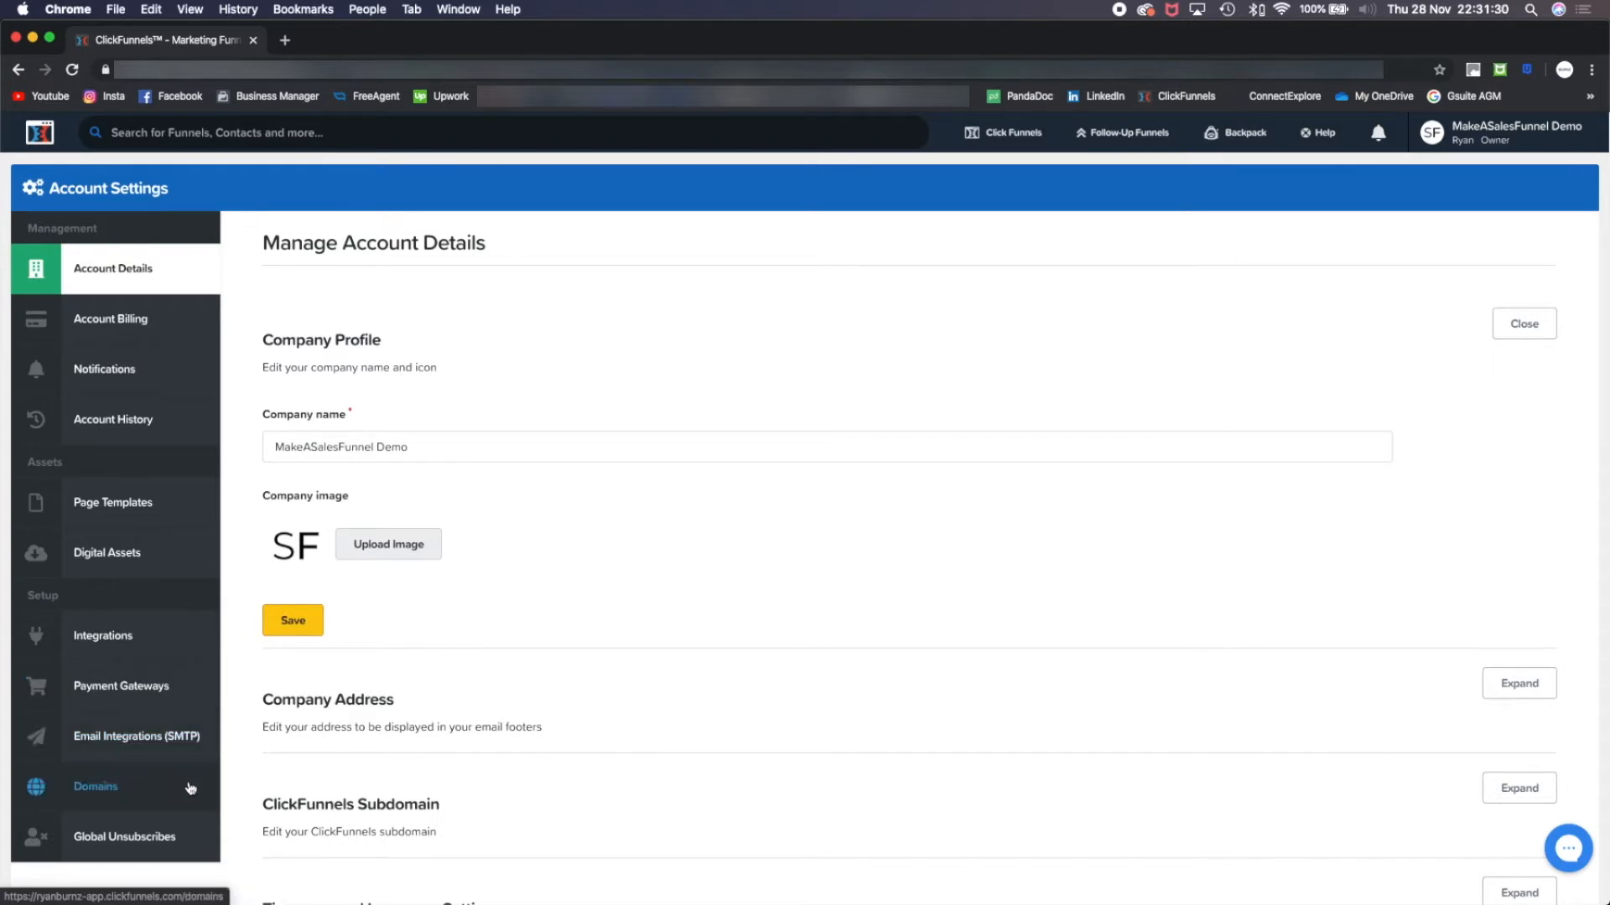
click(179, 690)
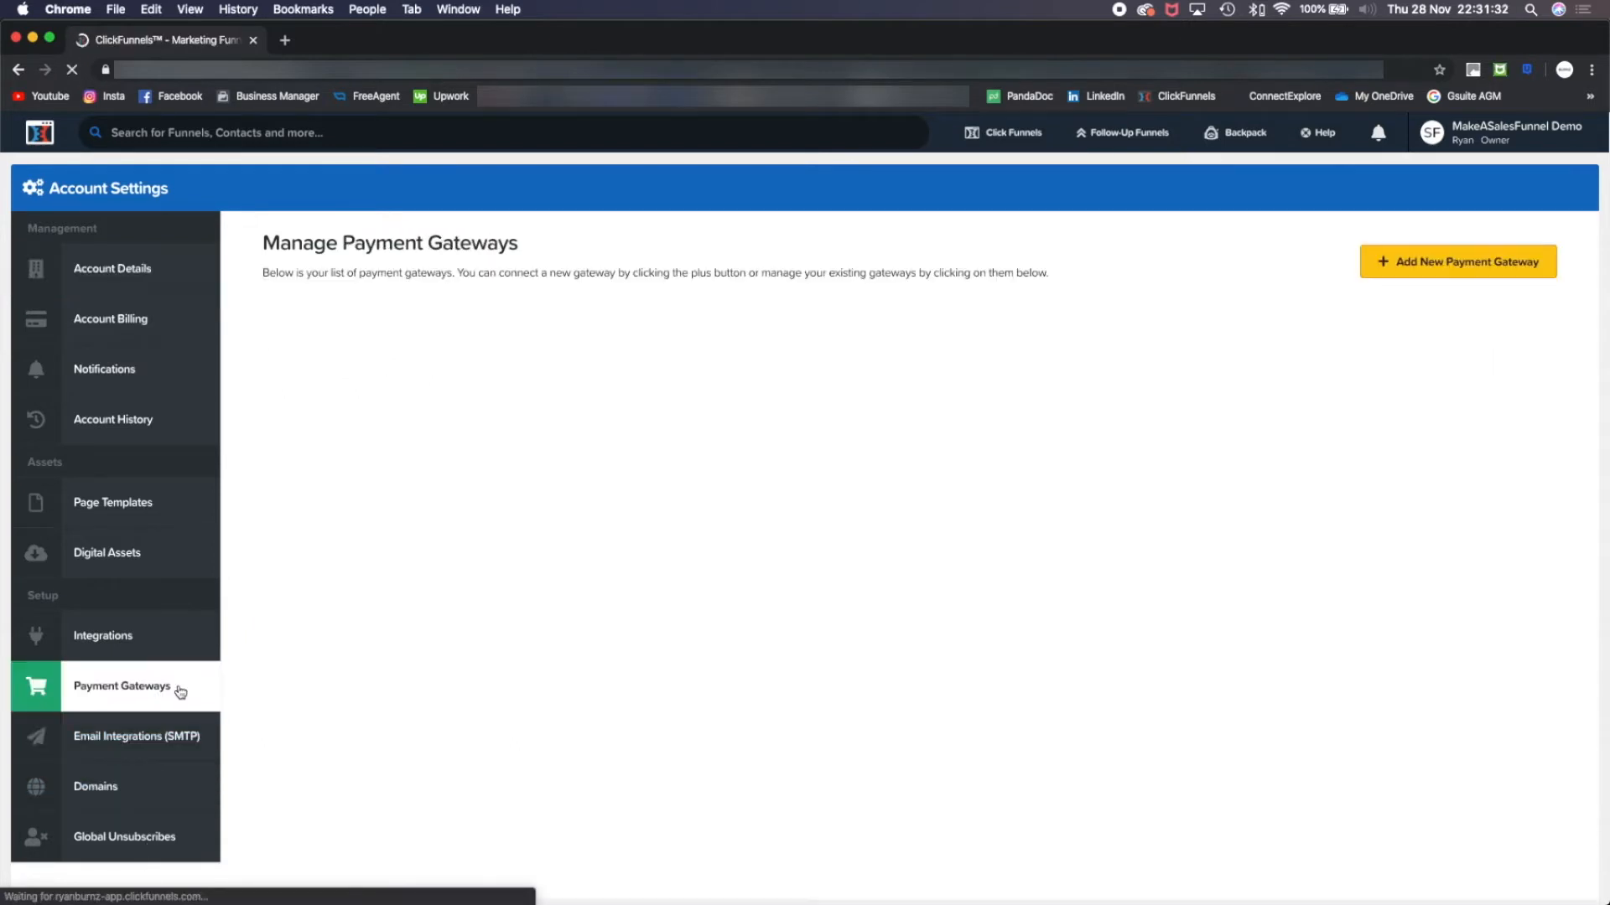
click(1401, 270)
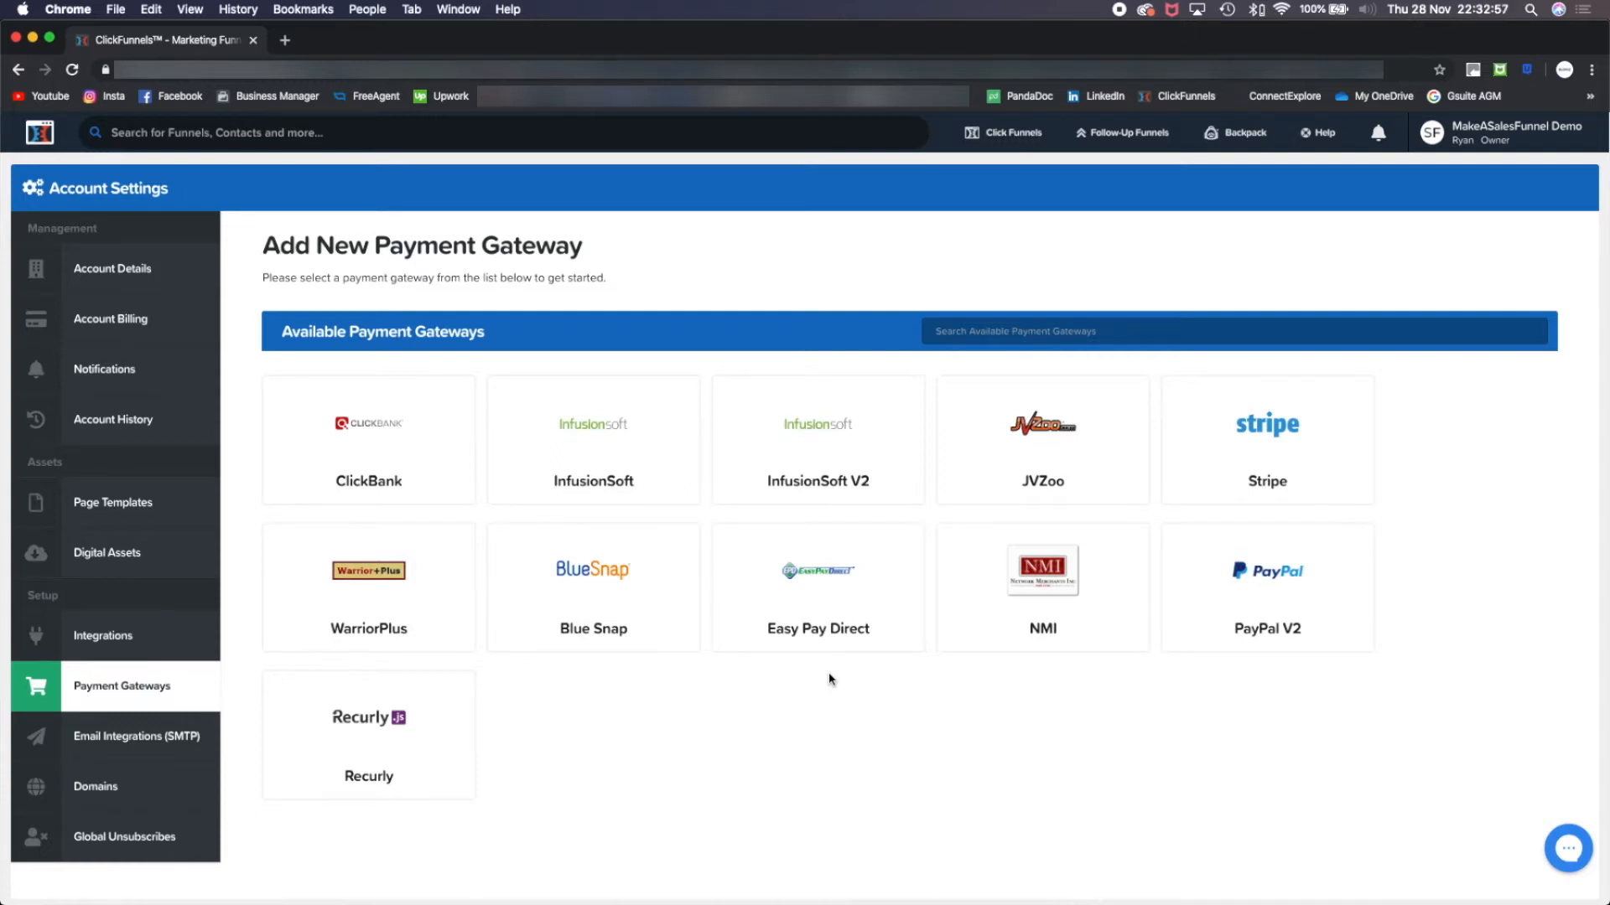
click(144, 809)
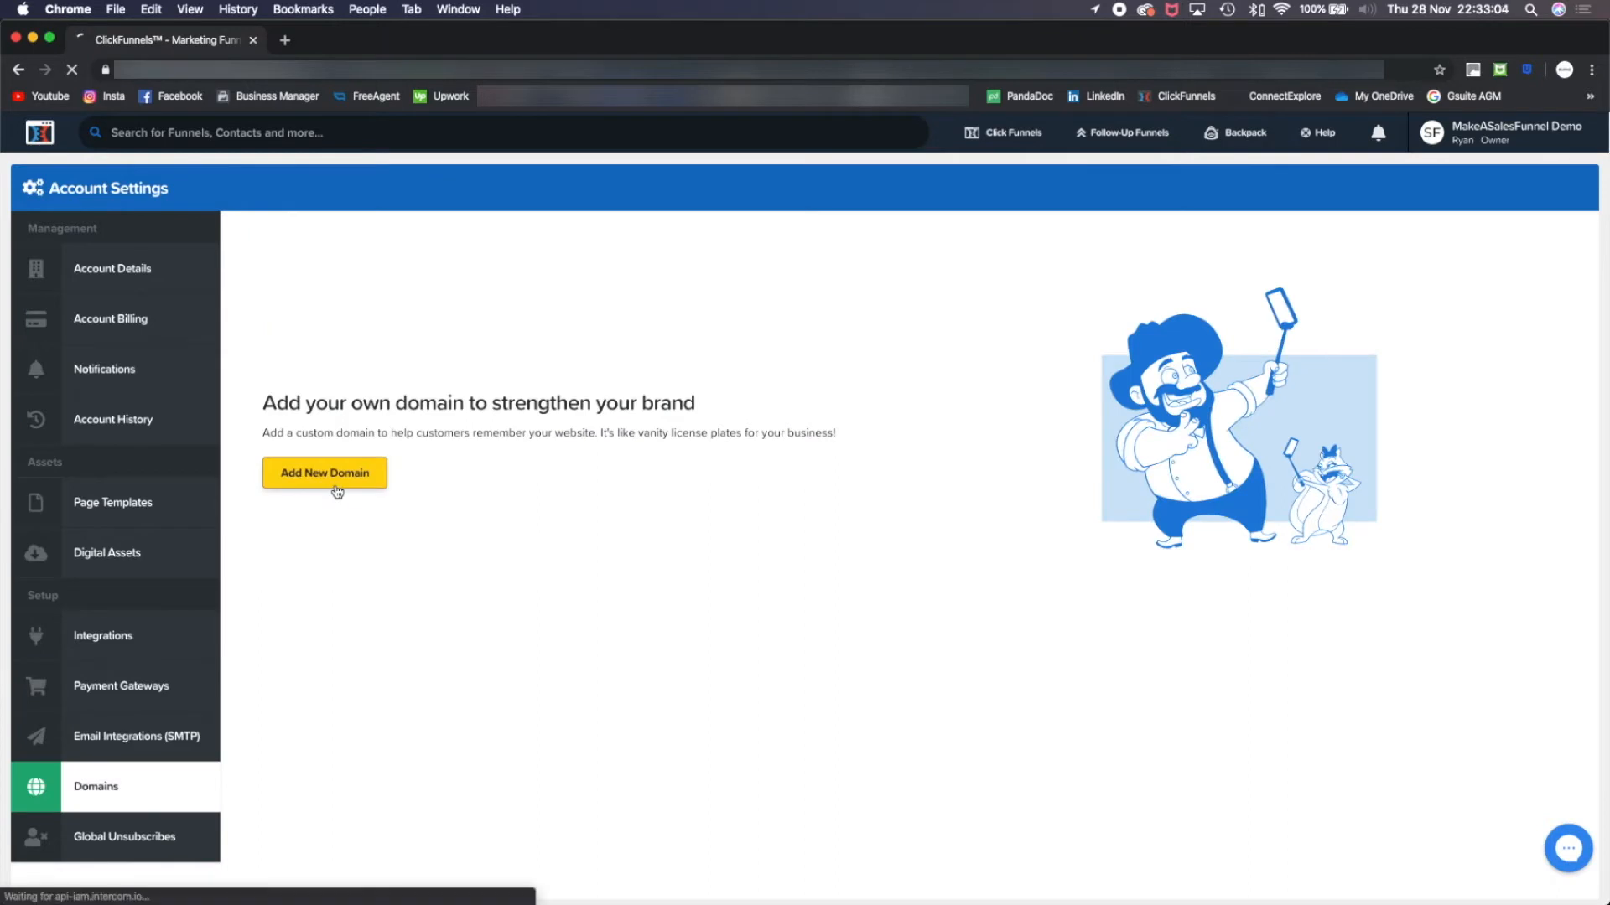
click(336, 489)
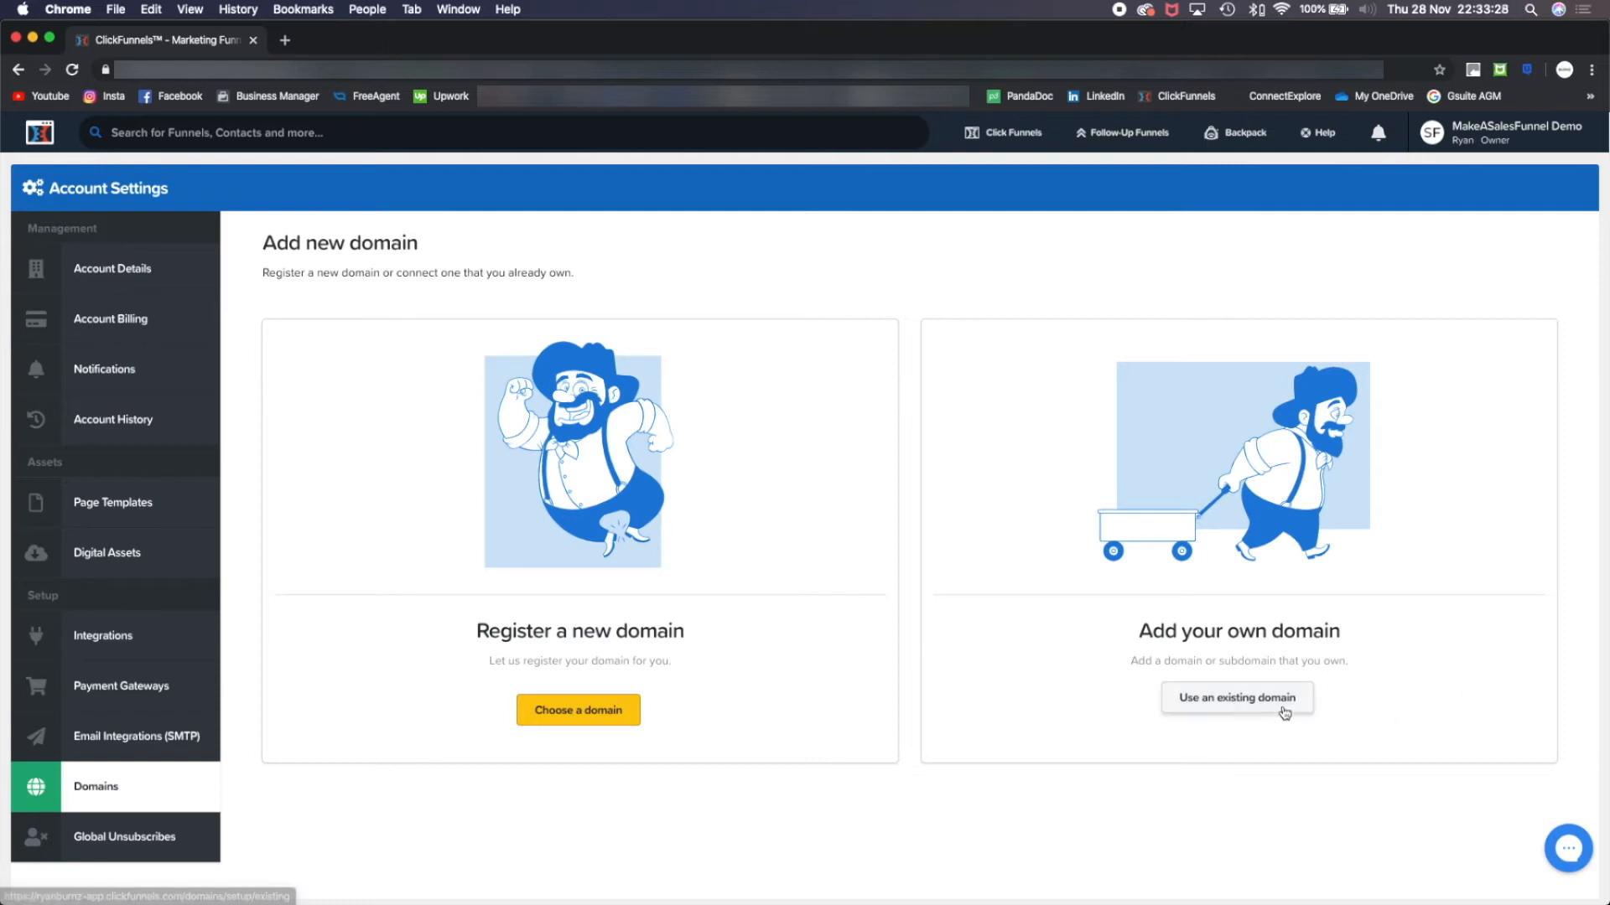
click(1284, 711)
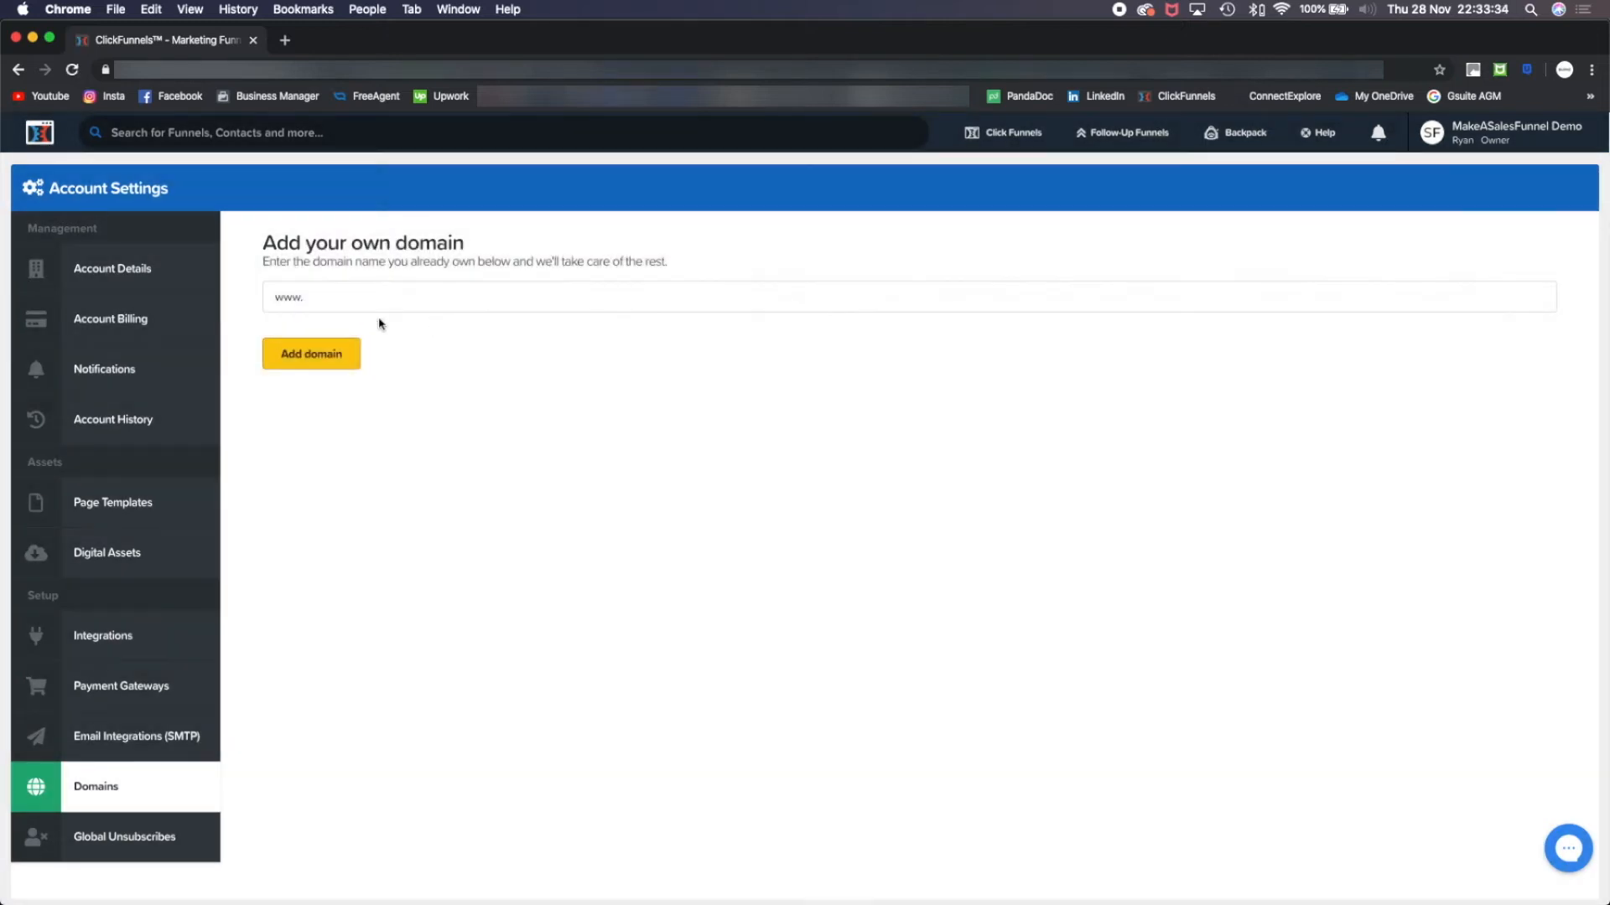
text(www.makeasalesfunnel.com)
click(330, 353)
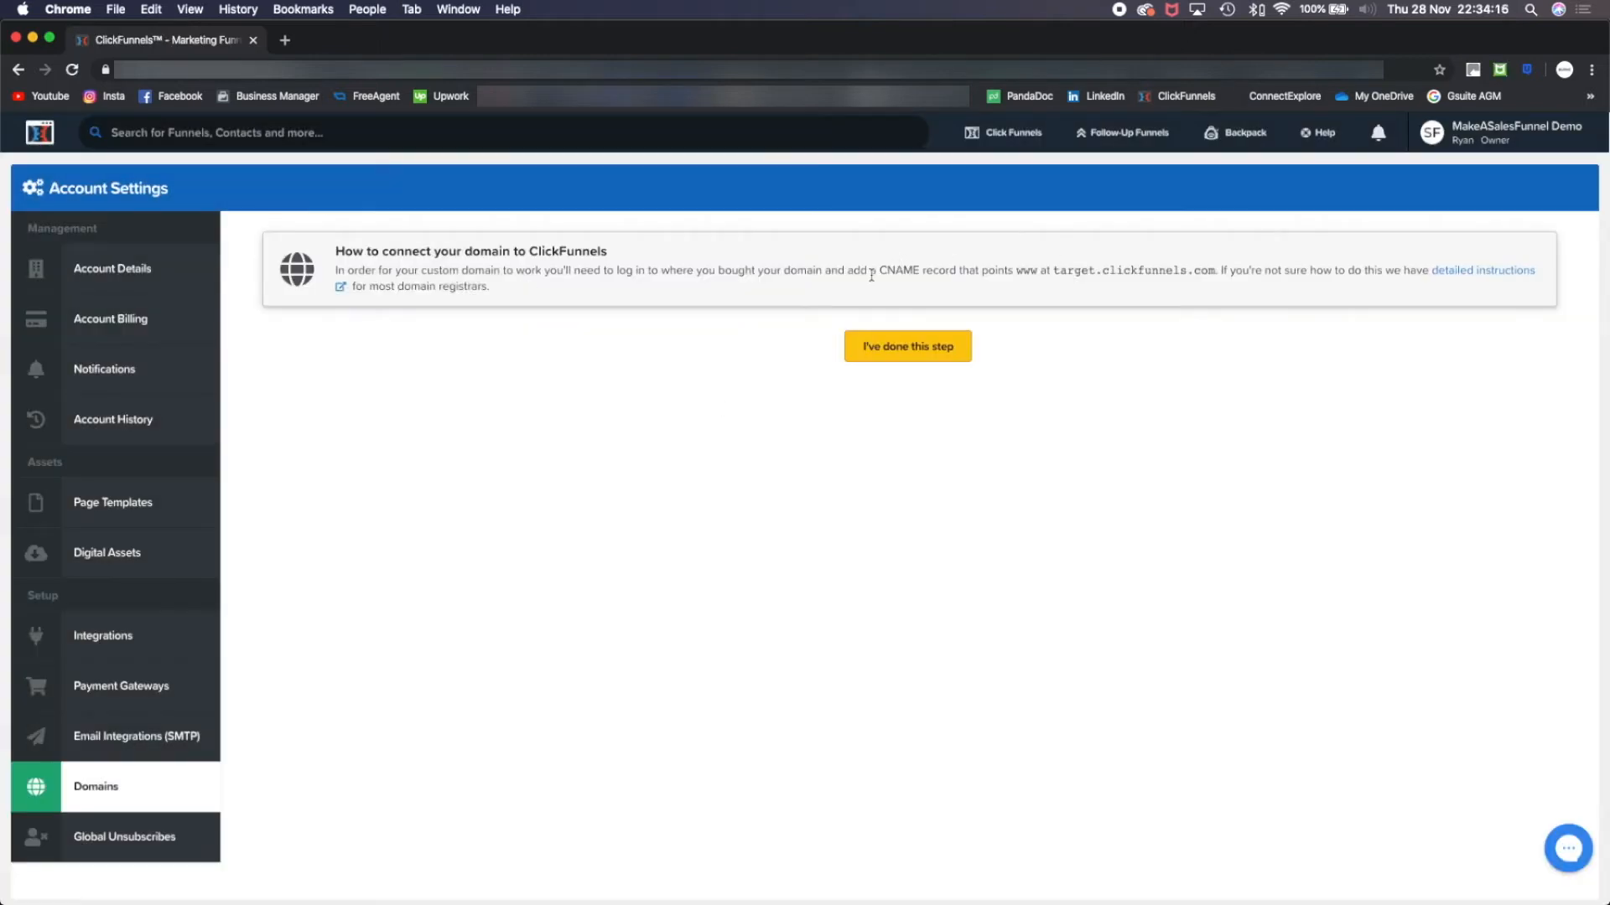
Read the CNAME record instruction for connecting the domain and mark that setup step as done
drag(879, 270, 958, 271)
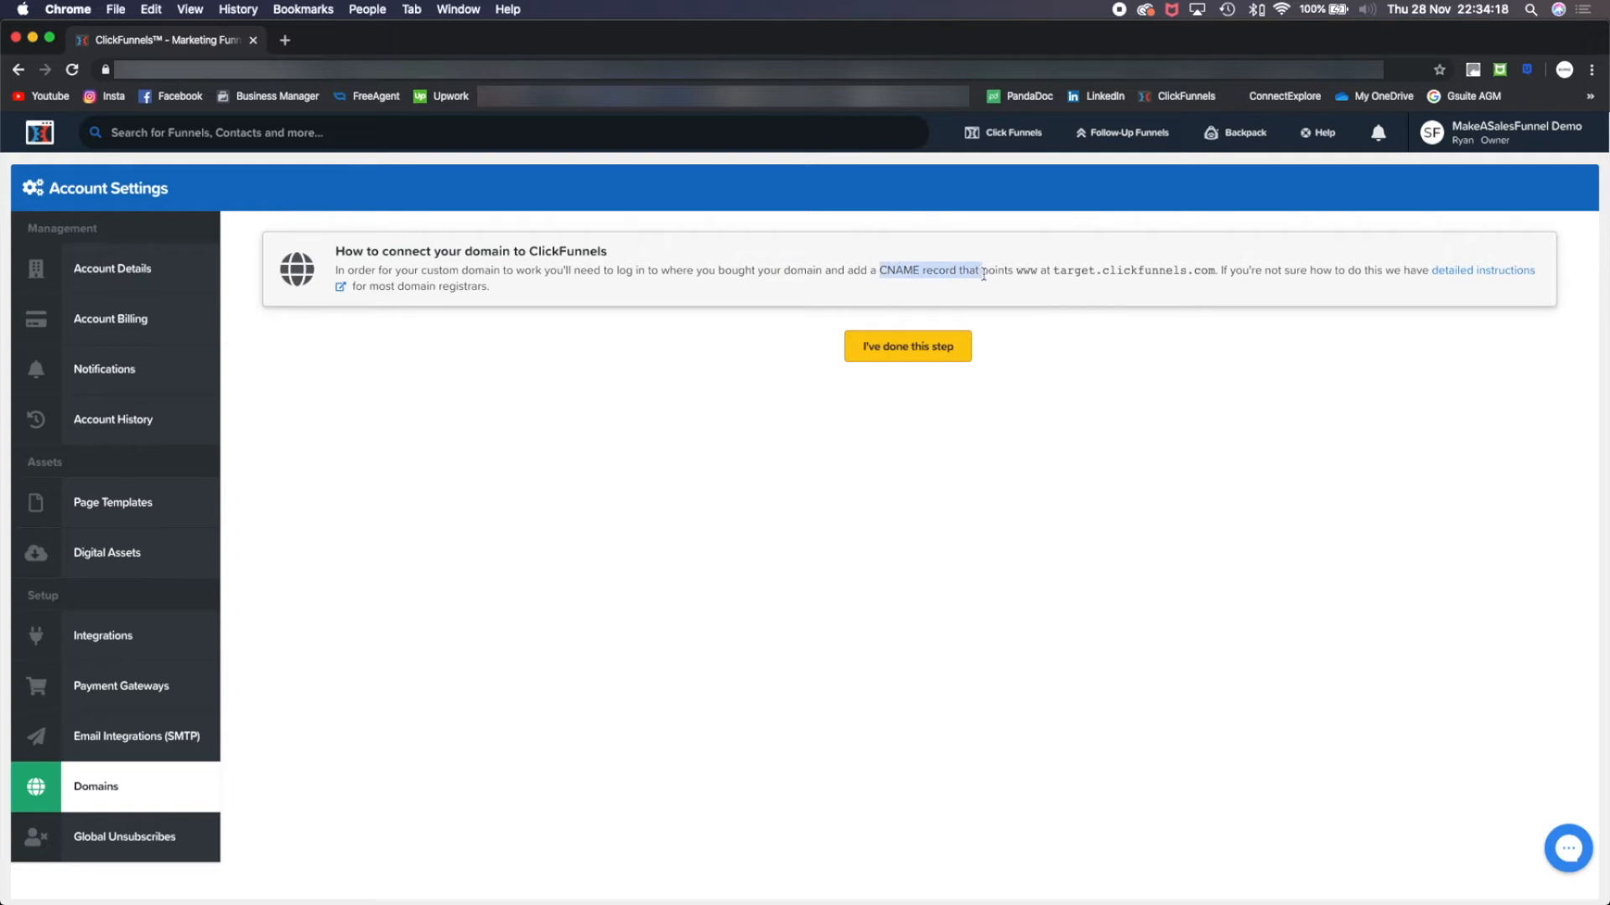
click(1048, 318)
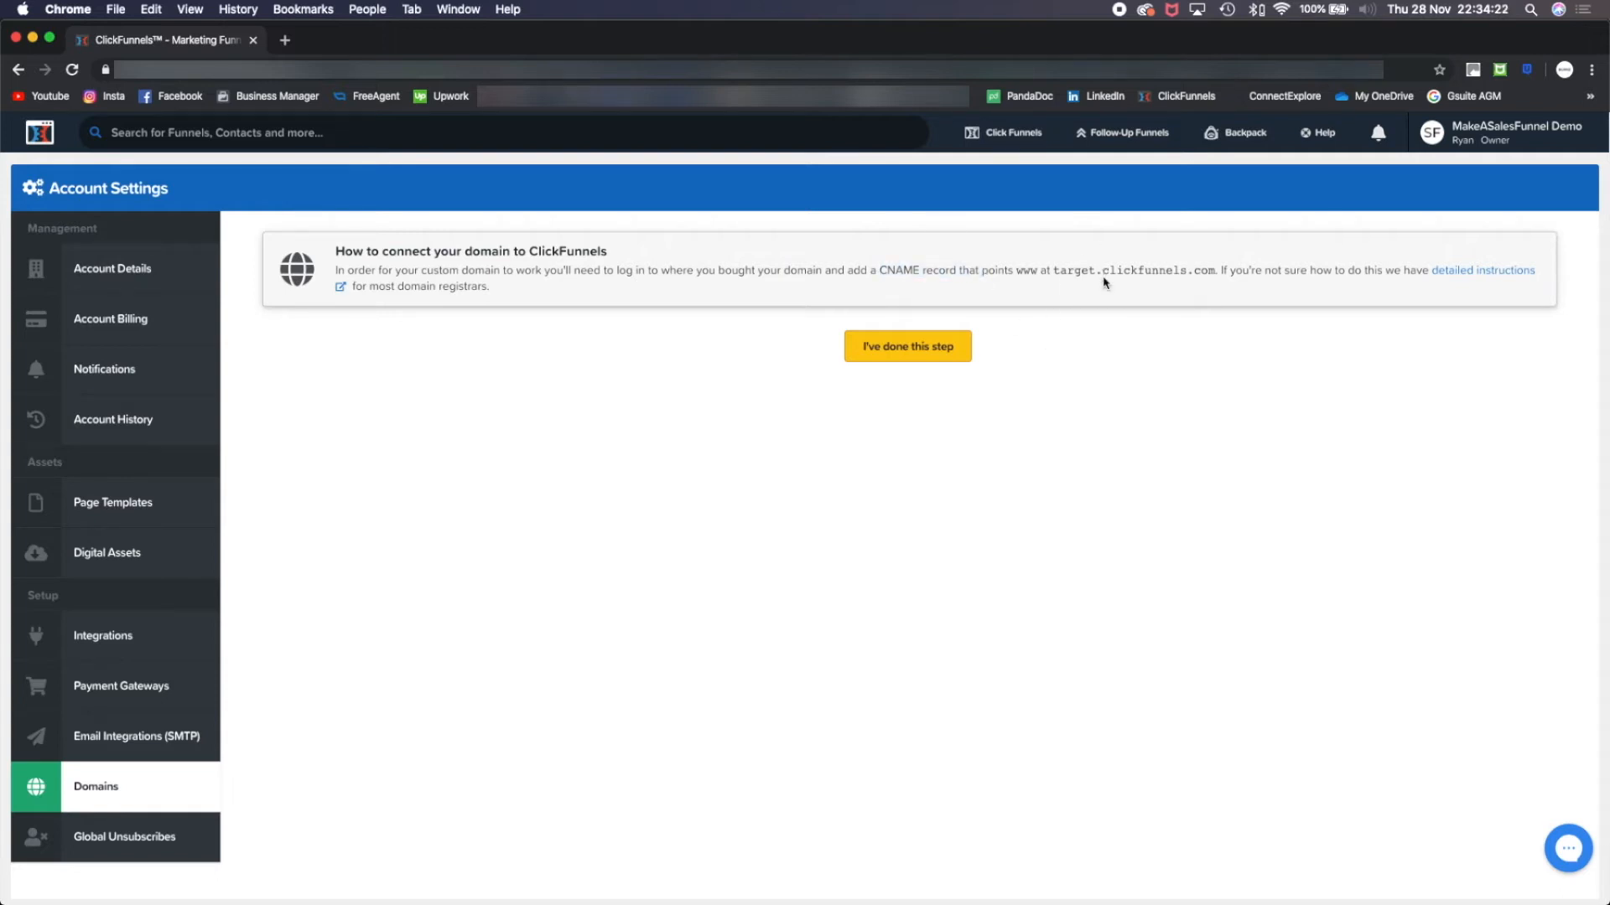
click(934, 359)
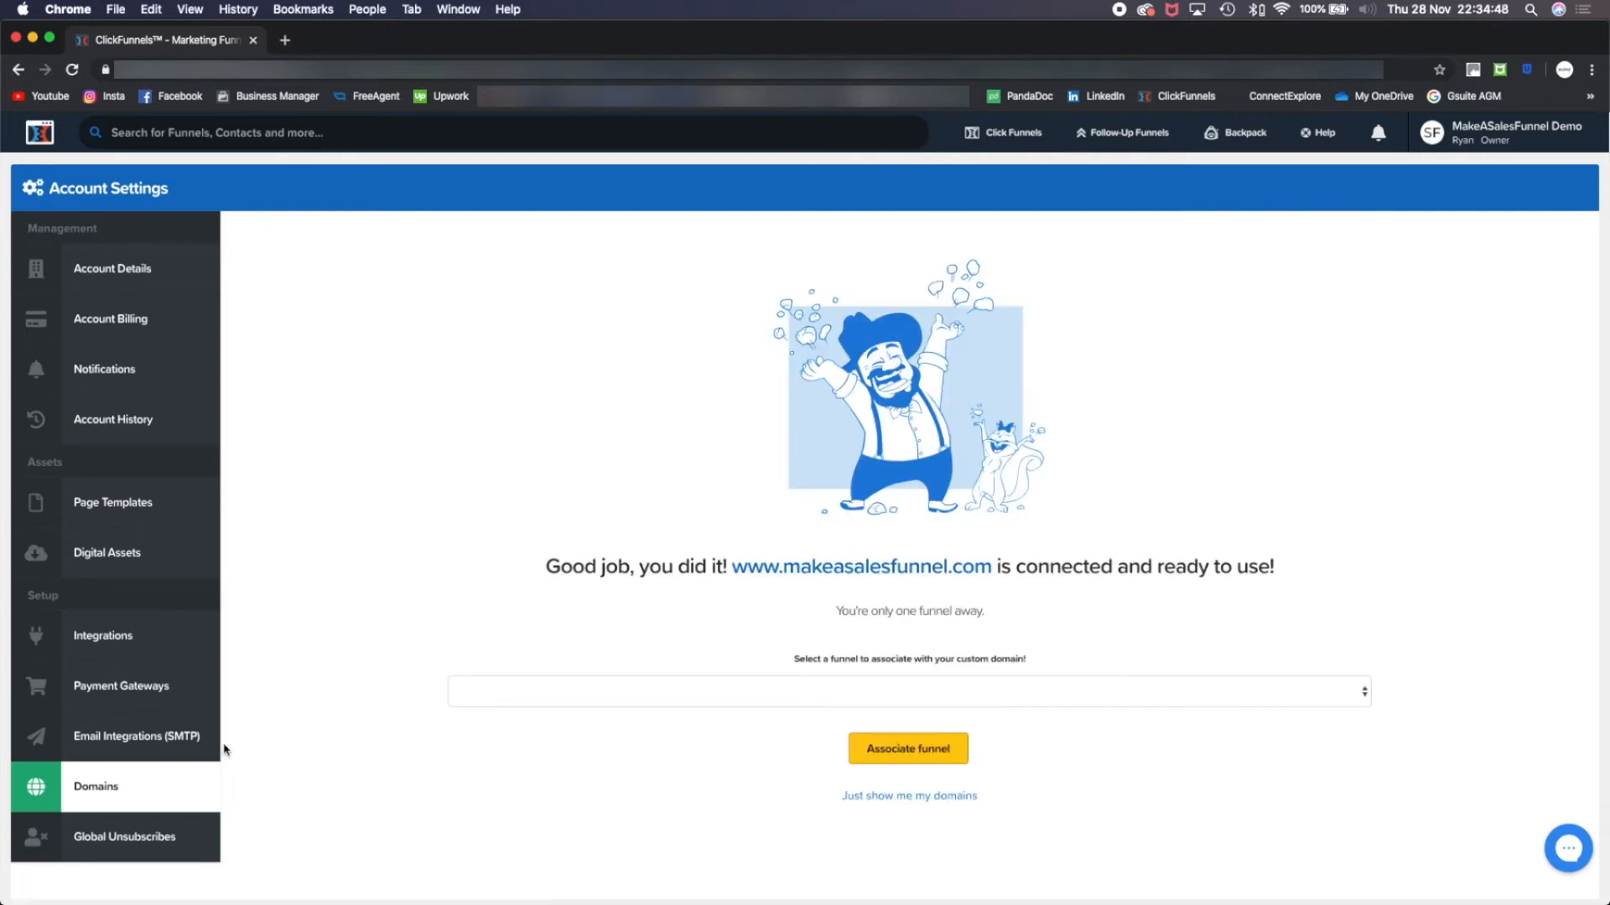
Open the account's SMTP email integration settings to view the available email types
click(181, 743)
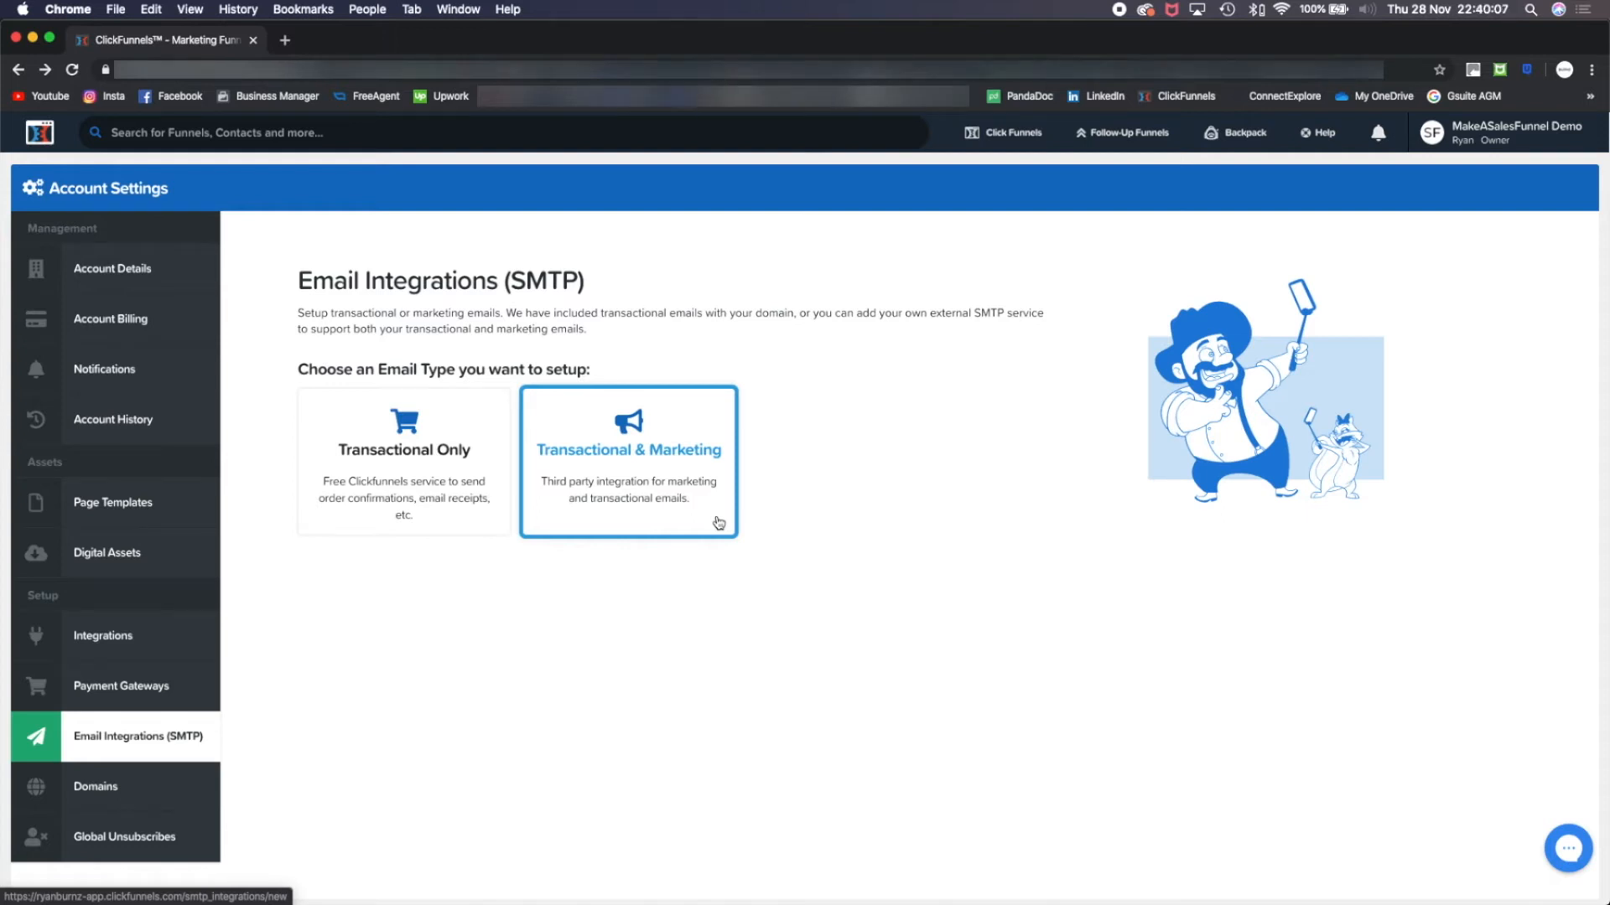
Start a new funnel from the funnels list using the Classic Funnel Builder
mouse_move(1032, 155)
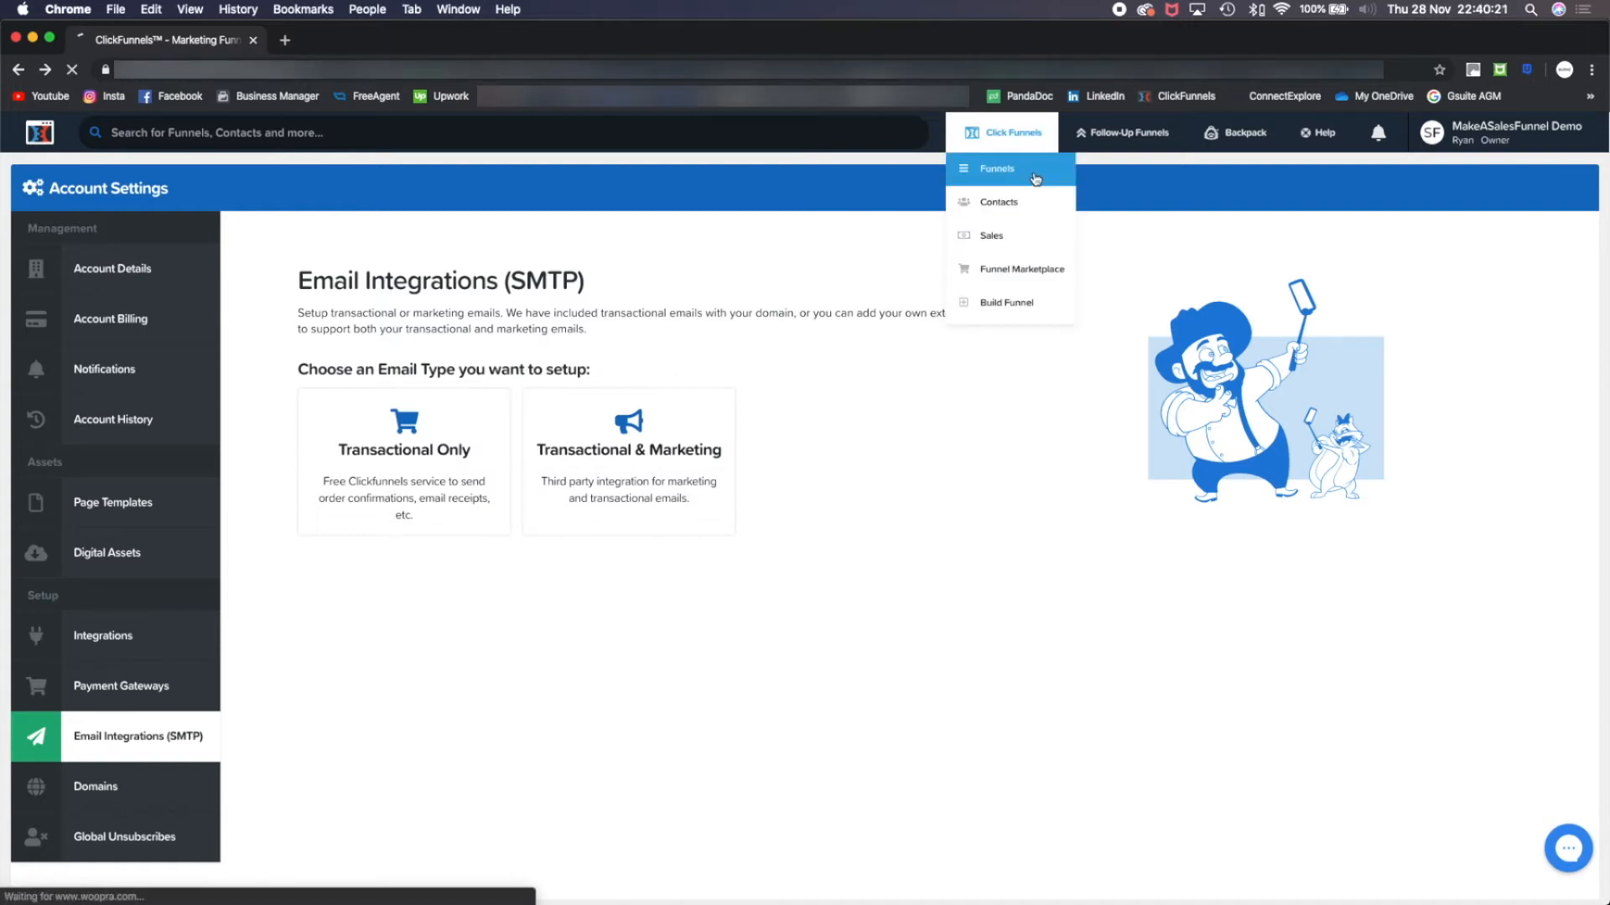
click(1035, 169)
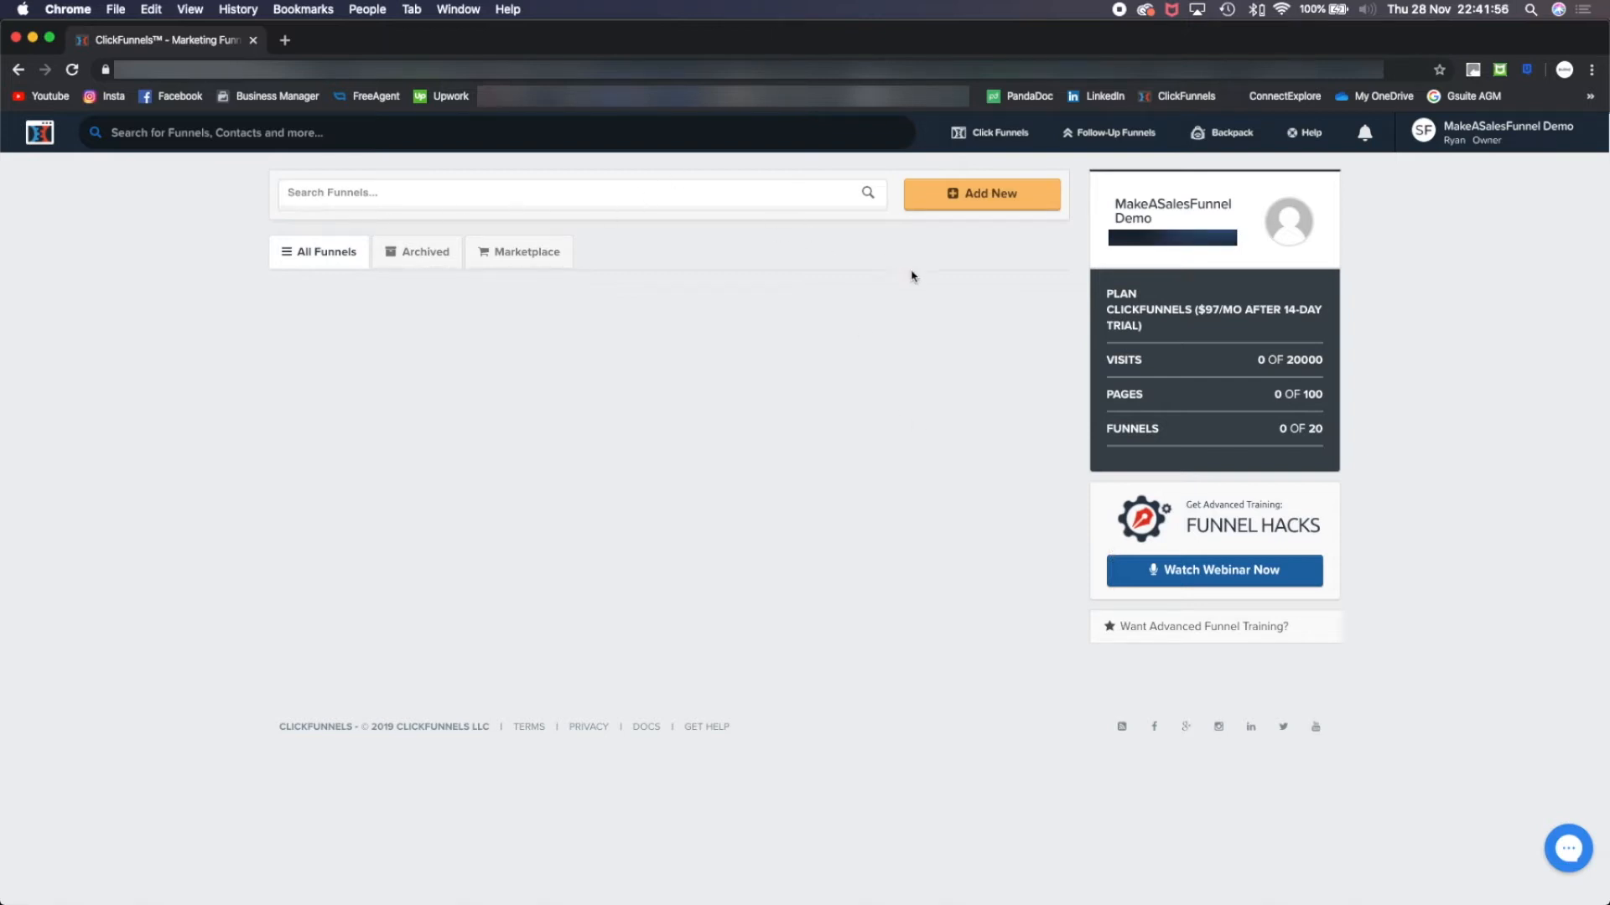
click(1010, 202)
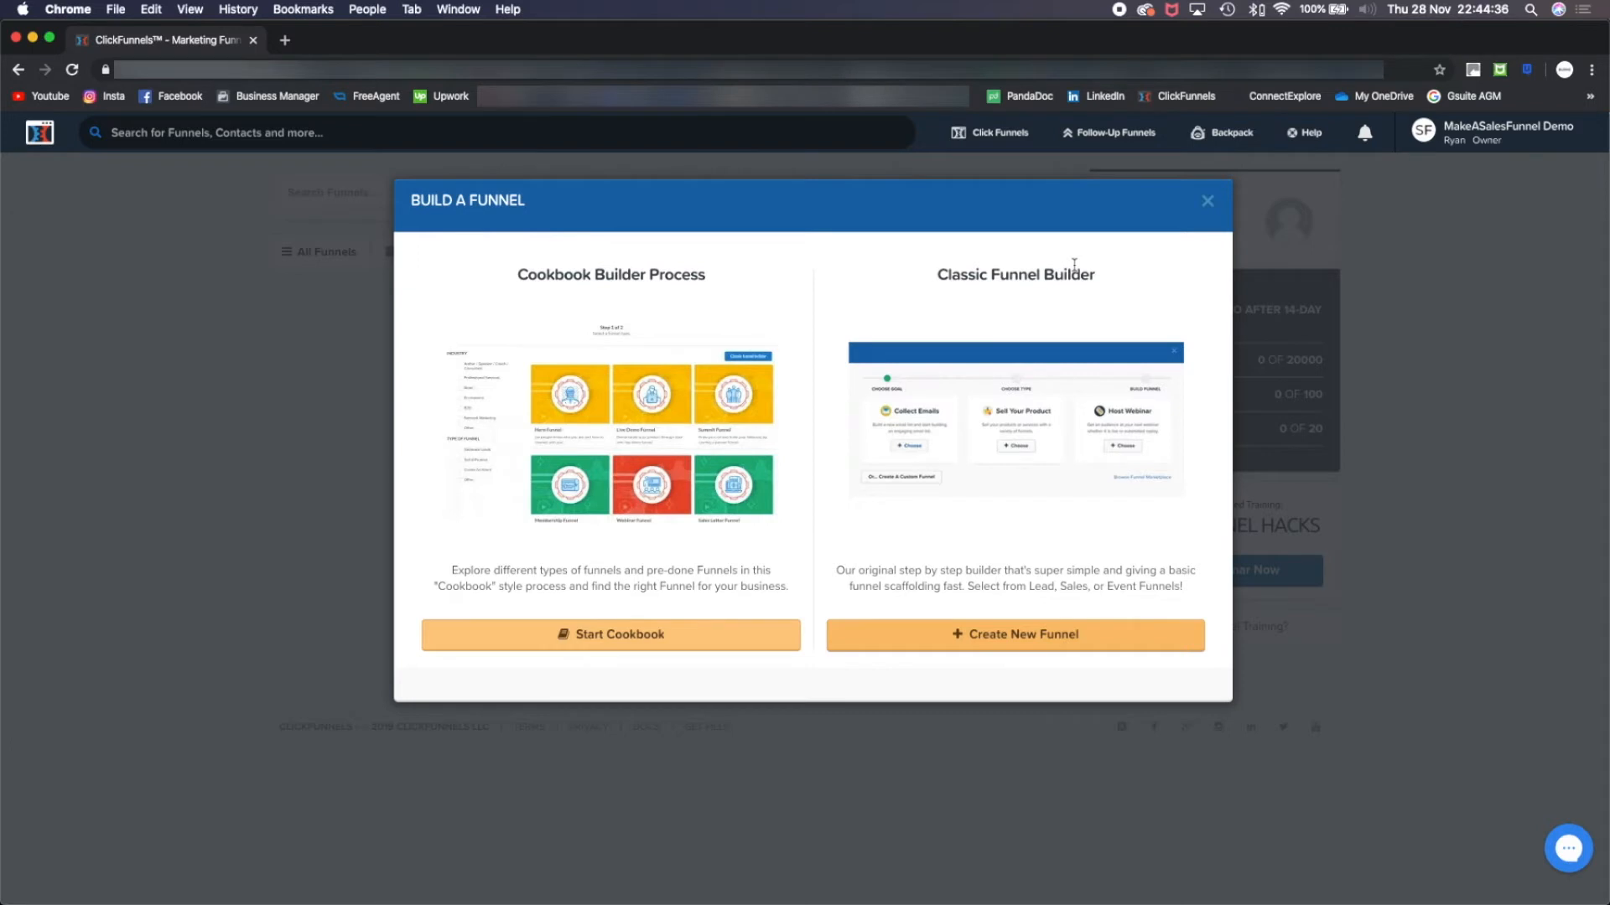
click(963, 636)
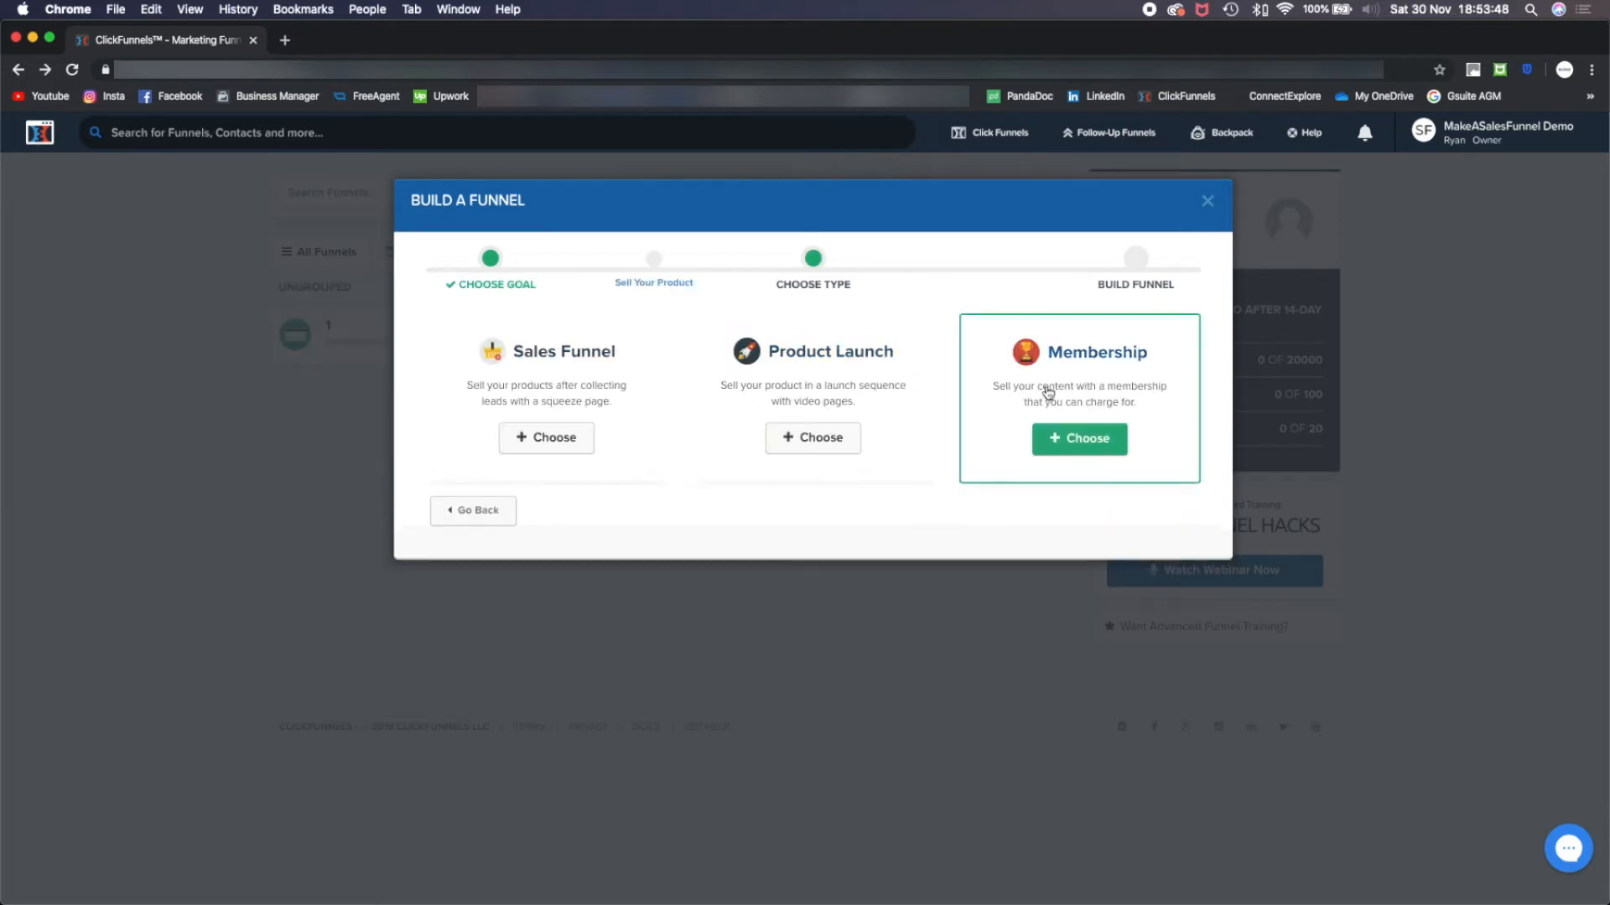
Go back from the product-selling funnel types to the funnel goals and look at the Host Webinar goal
click(494, 518)
click(1083, 369)
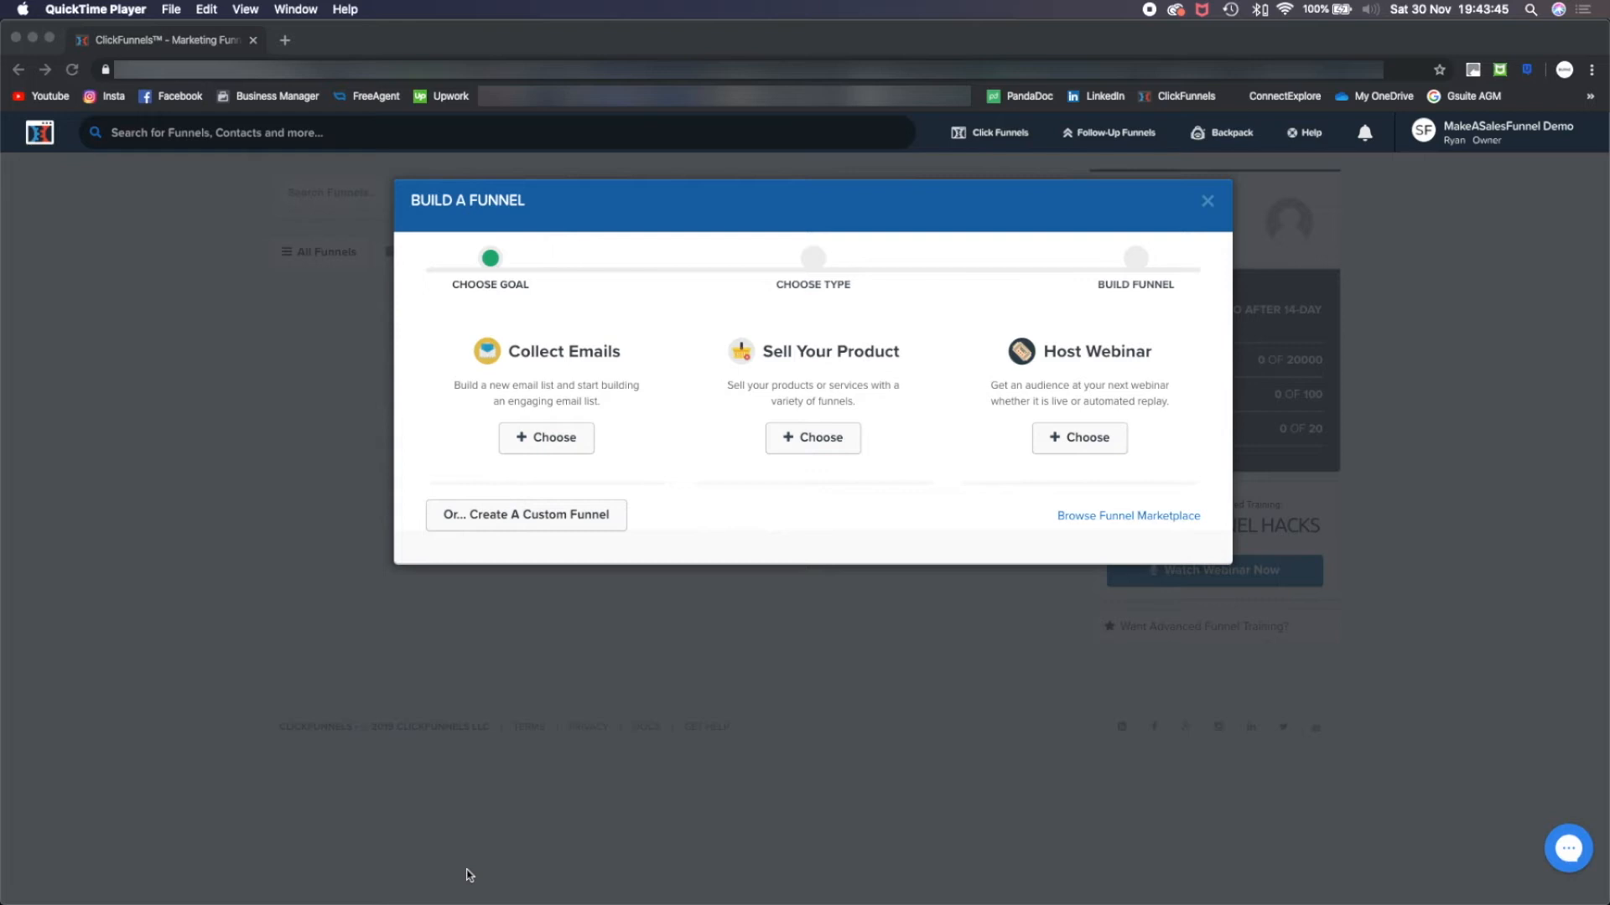
Choose the Collect Emails goal and build an email optin funnel named Collect Email
click(575, 439)
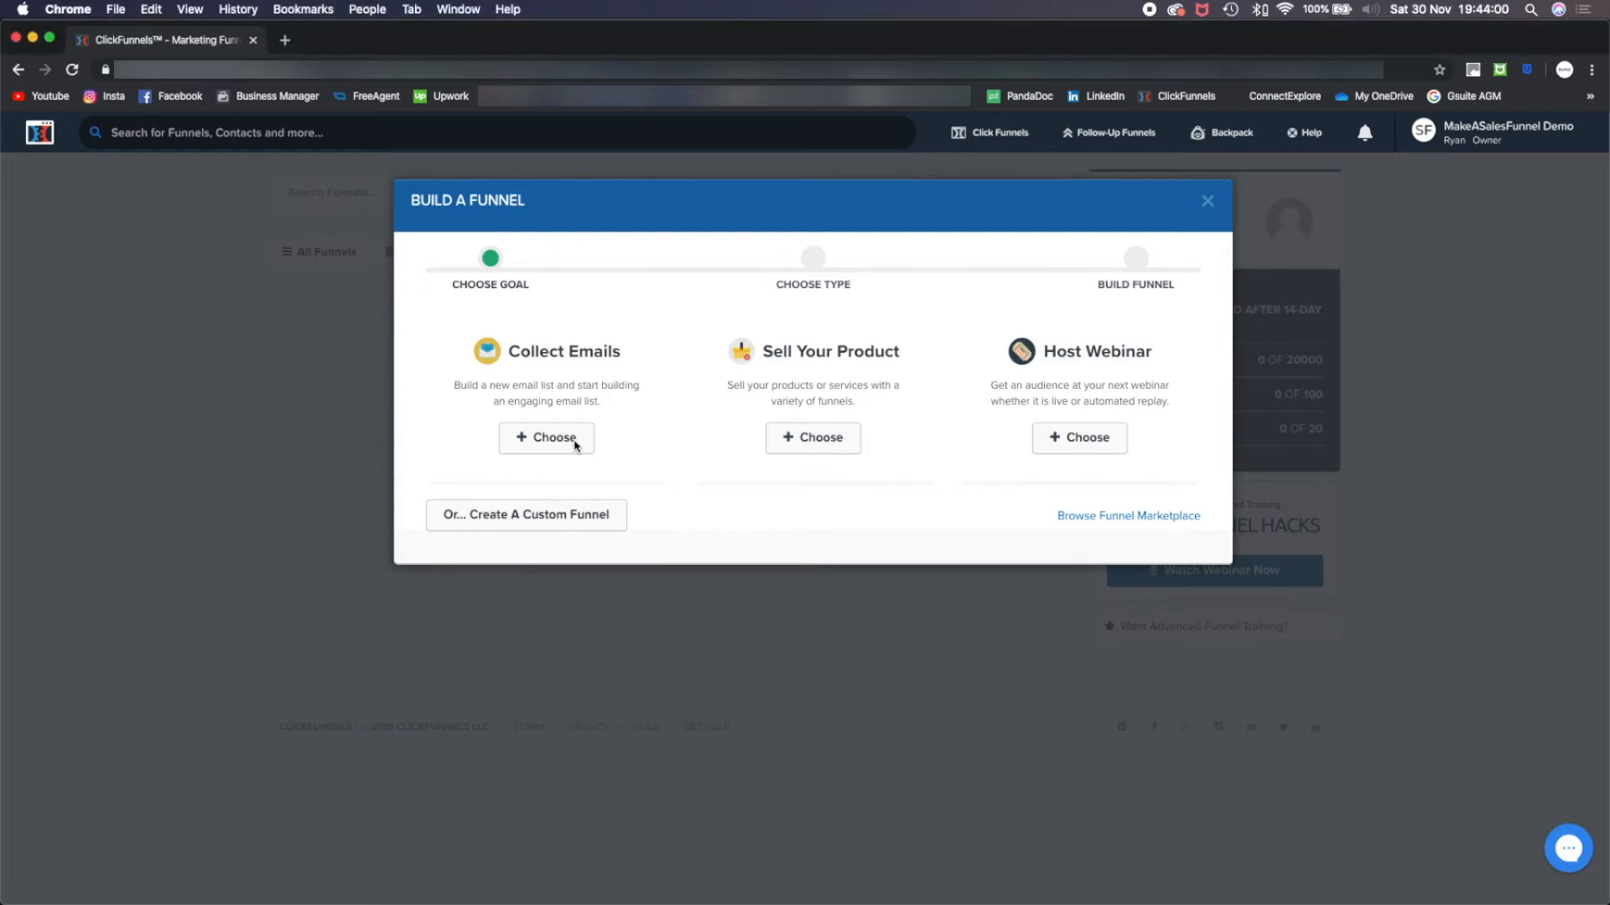
text(Collect Email)
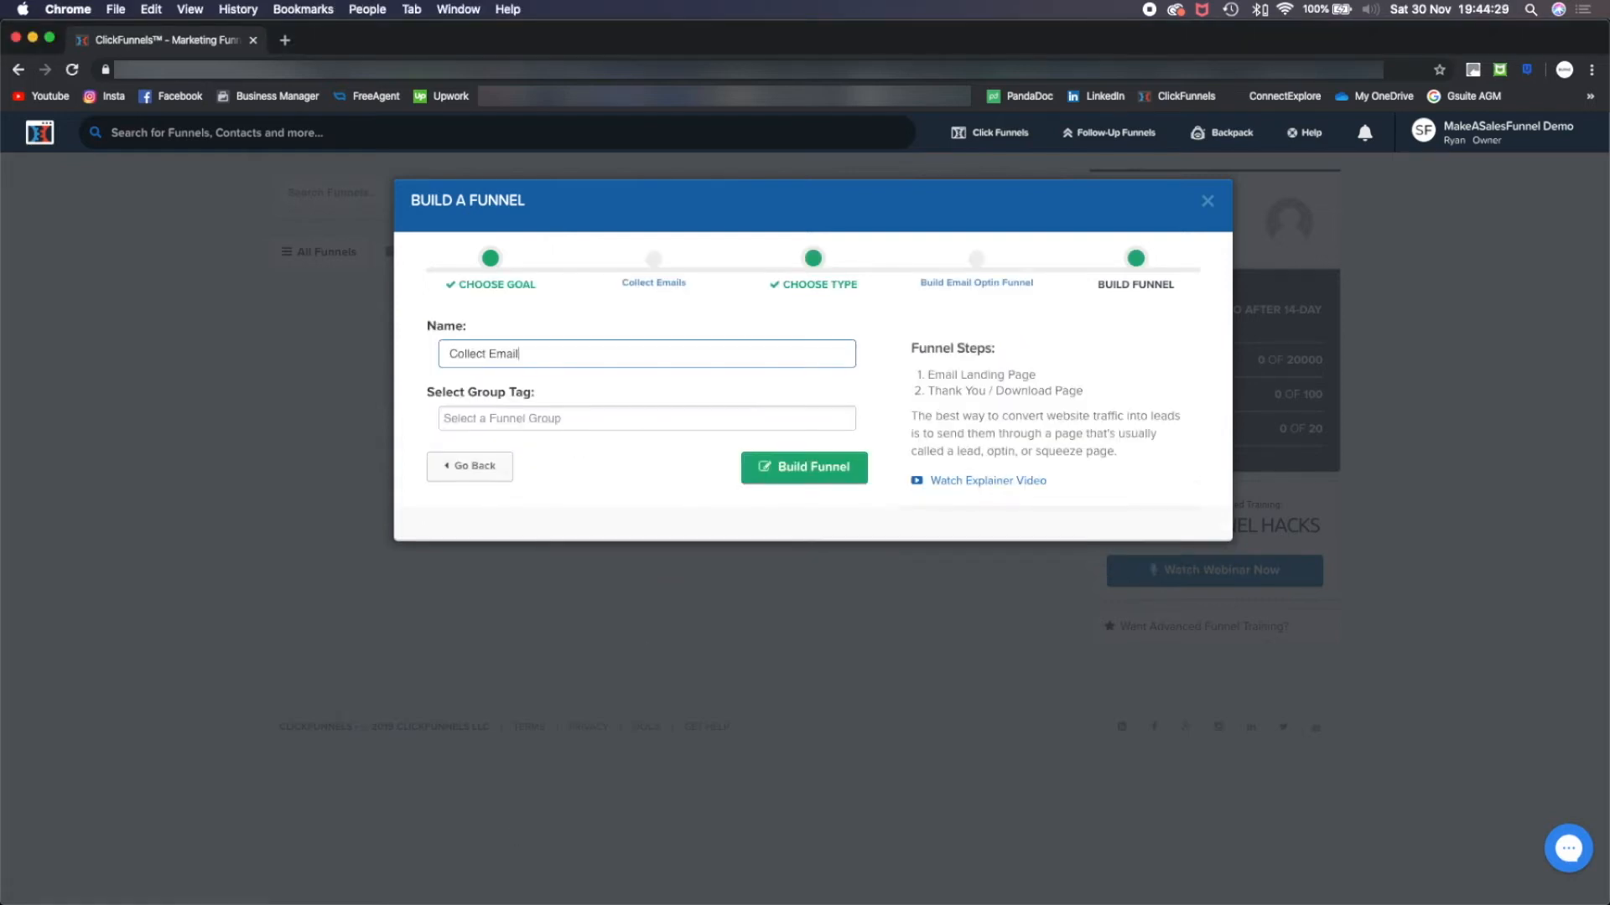
click(814, 481)
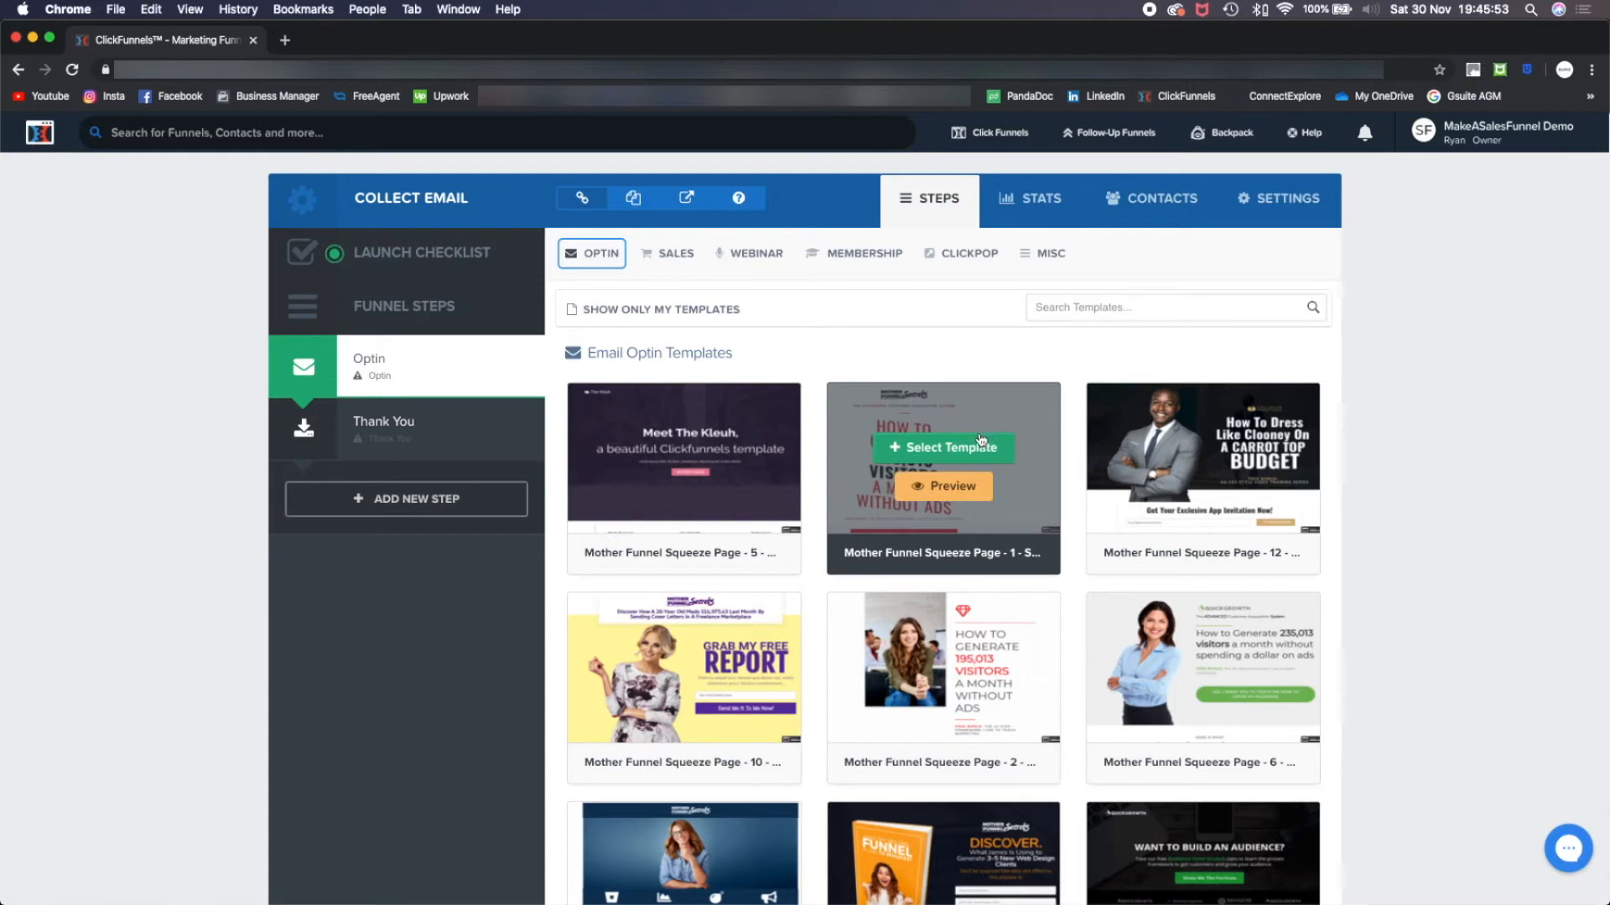
Browse the page templates for the Optin step, including the email optin, member access and product launch categories
scroll(1068, 474, down, 1)
scroll(1069, 474, down, 10)
scroll(1067, 470, up, 11)
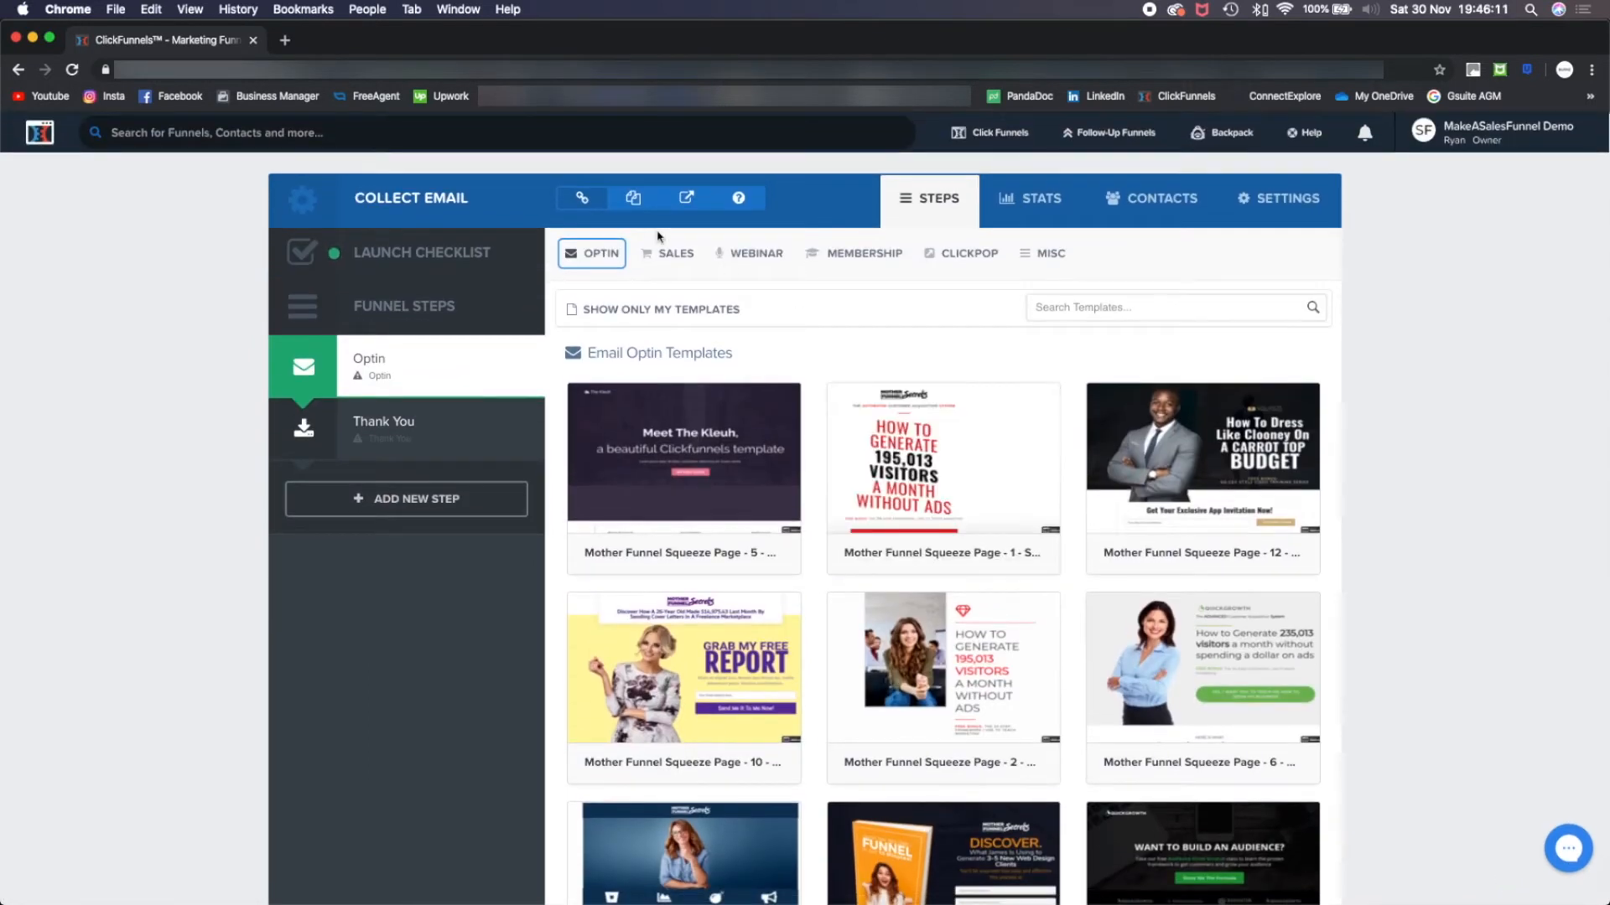
mouse_move(868, 254)
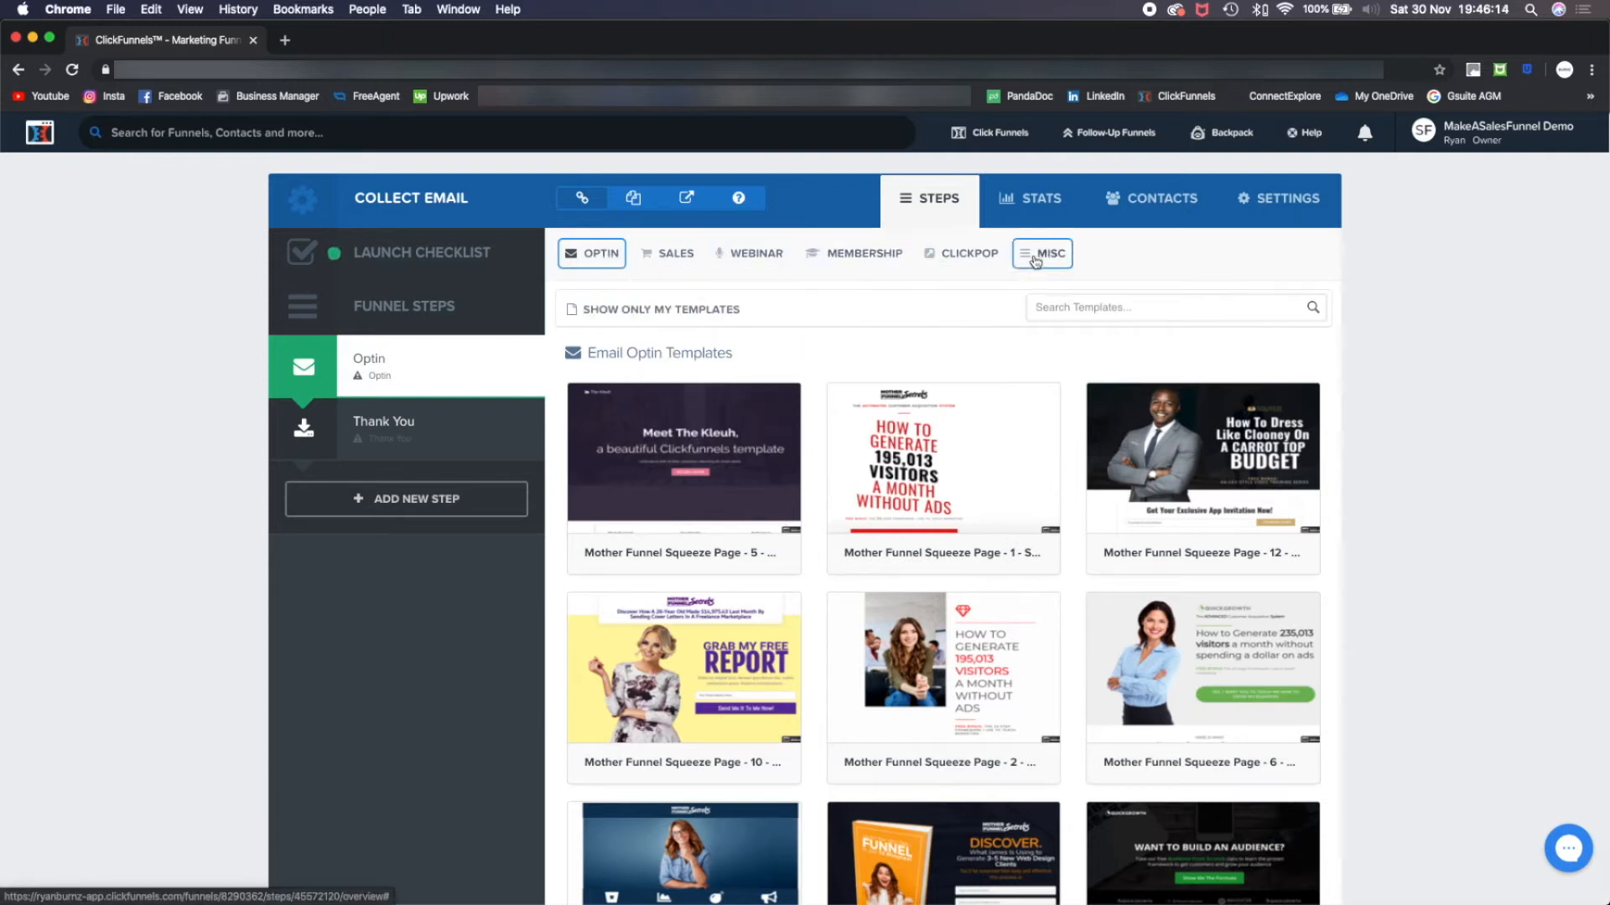
click(872, 283)
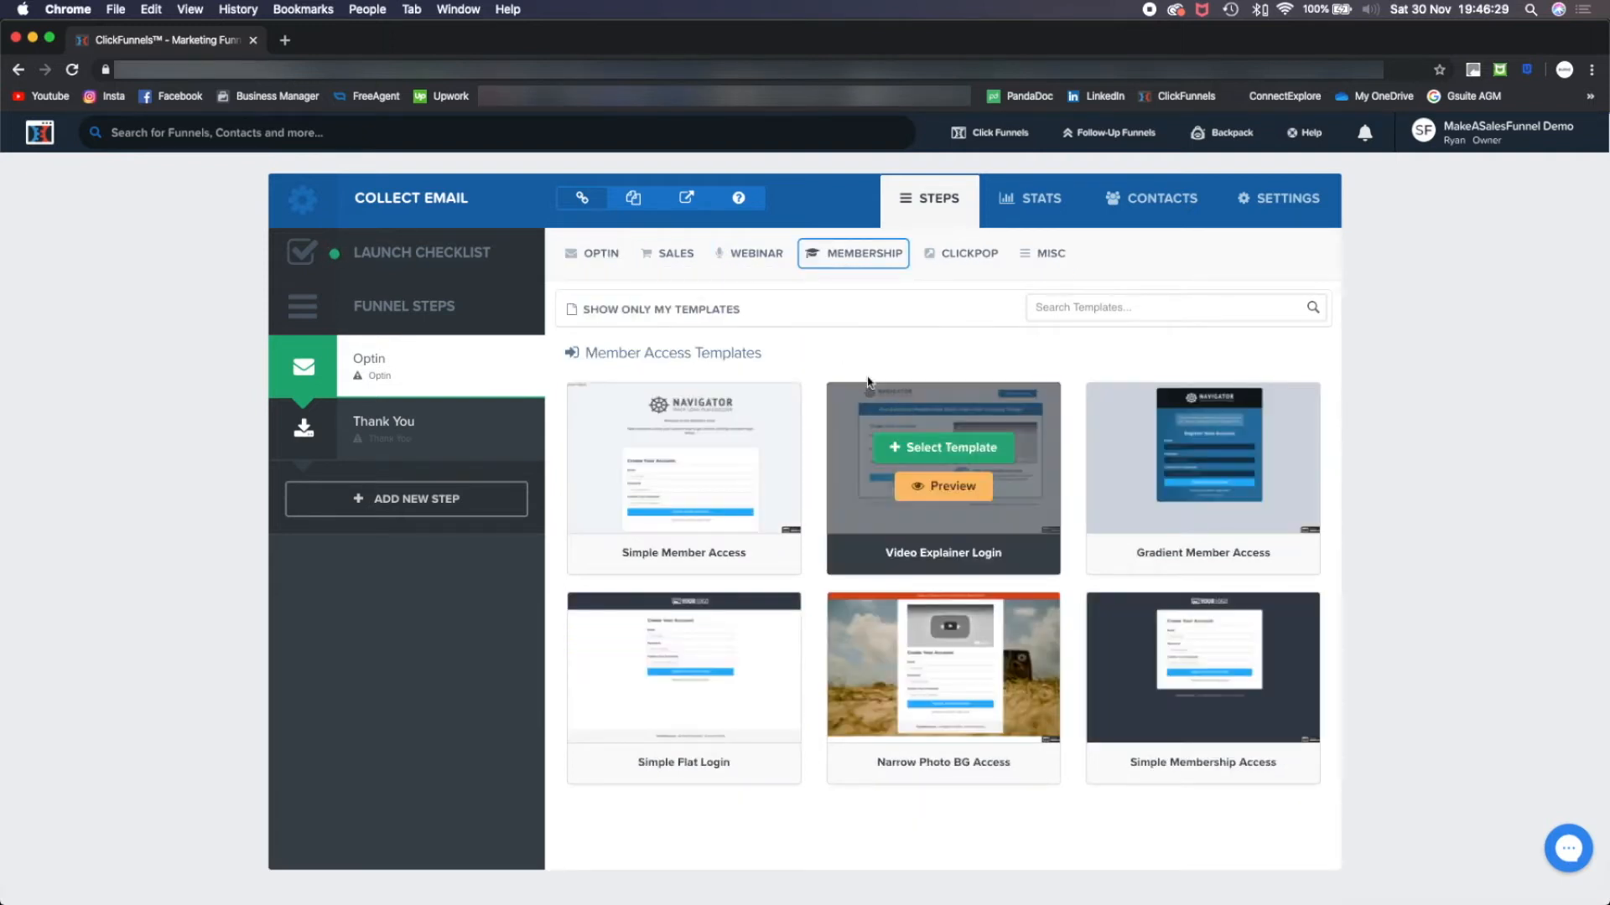
mouse_move(668, 253)
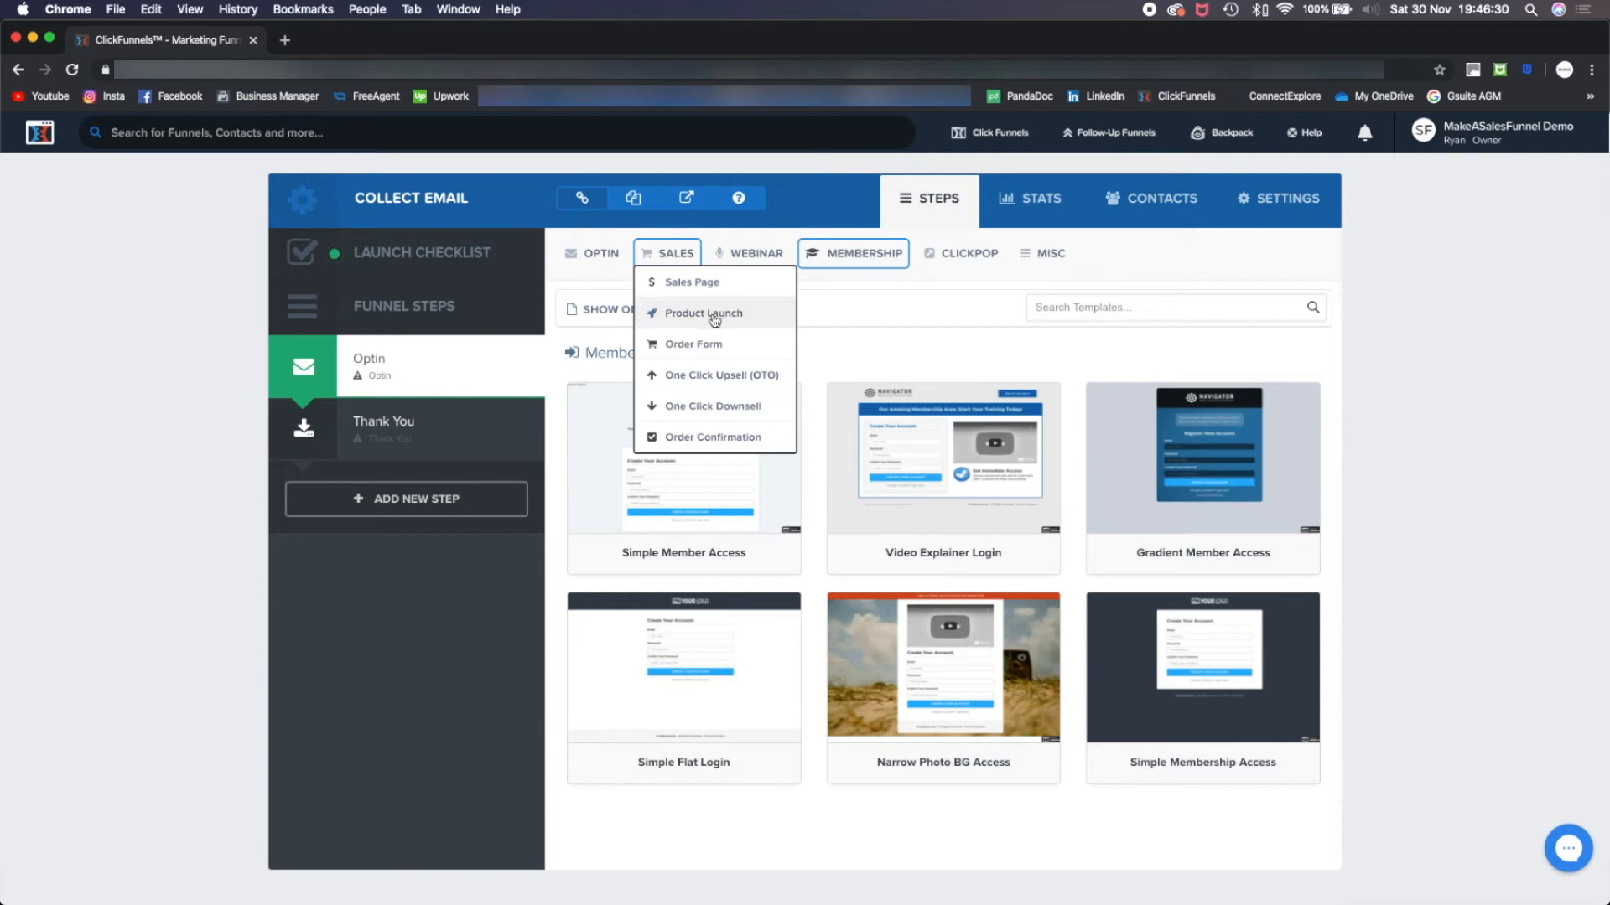
click(714, 319)
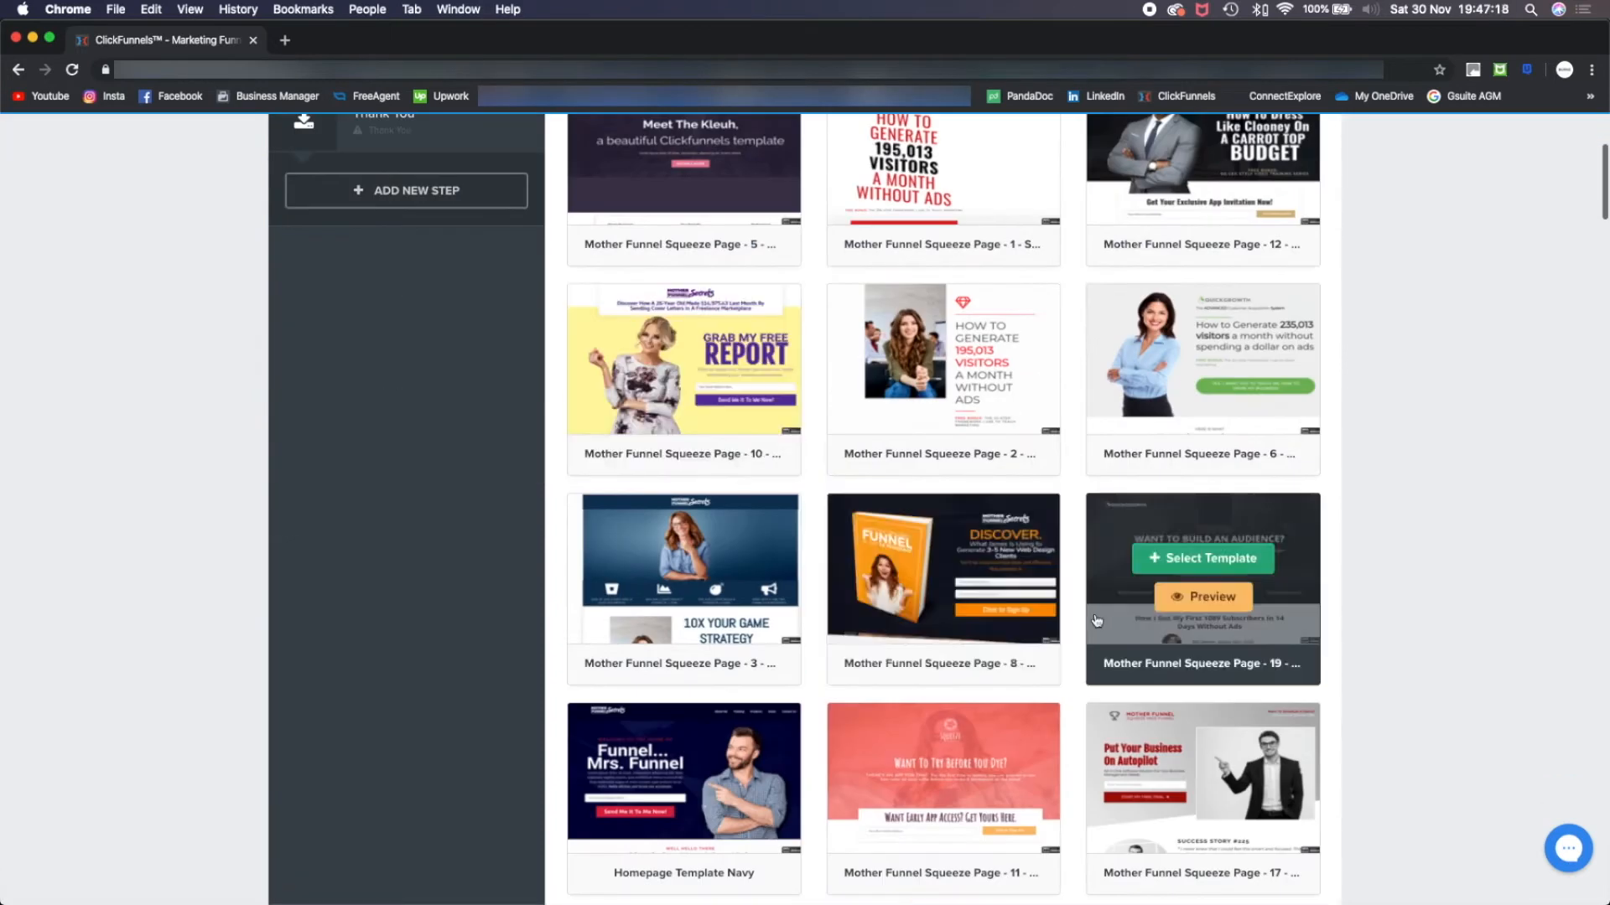
Apply the Mother Funnel Squeeze Page - 8 template to the Optin step and open its page for editing
mouse_move(953, 600)
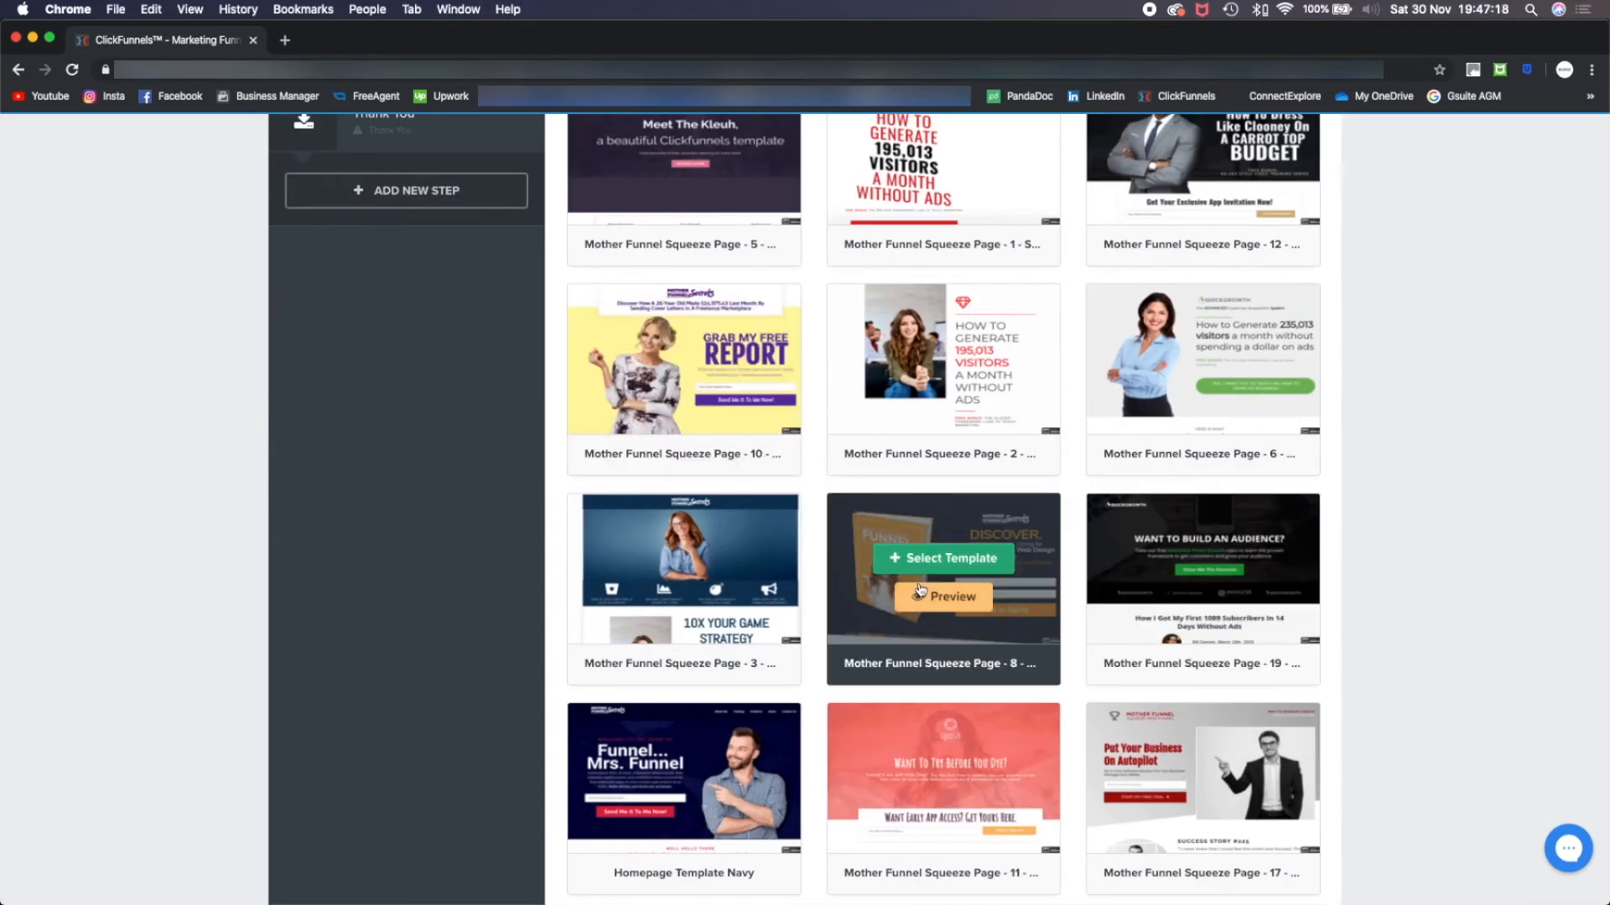
click(964, 560)
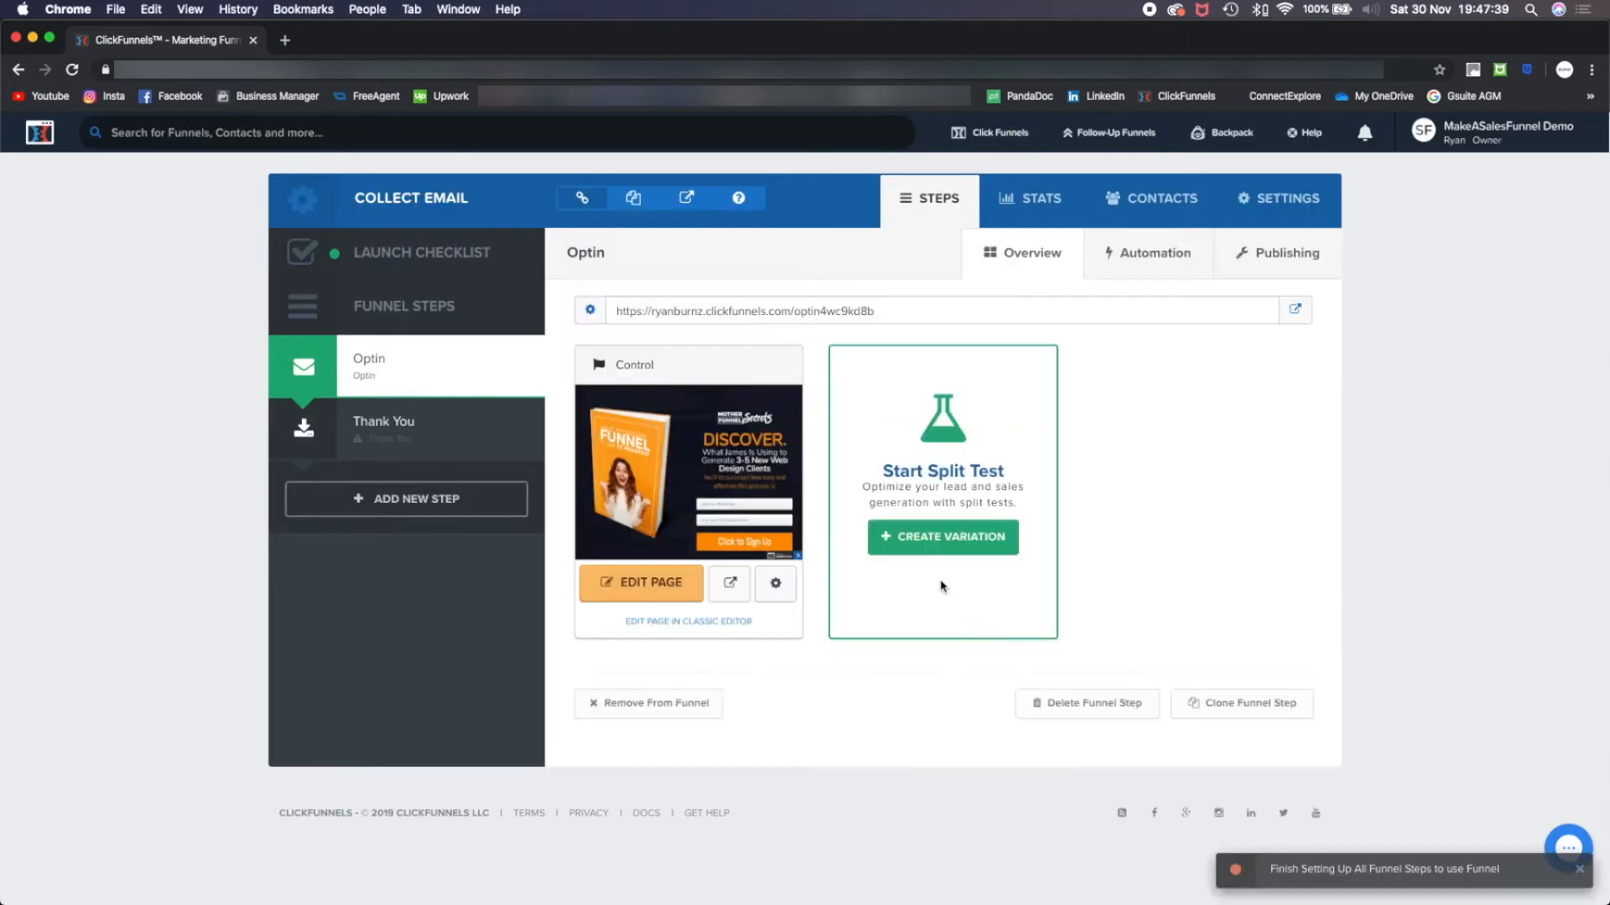
click(676, 583)
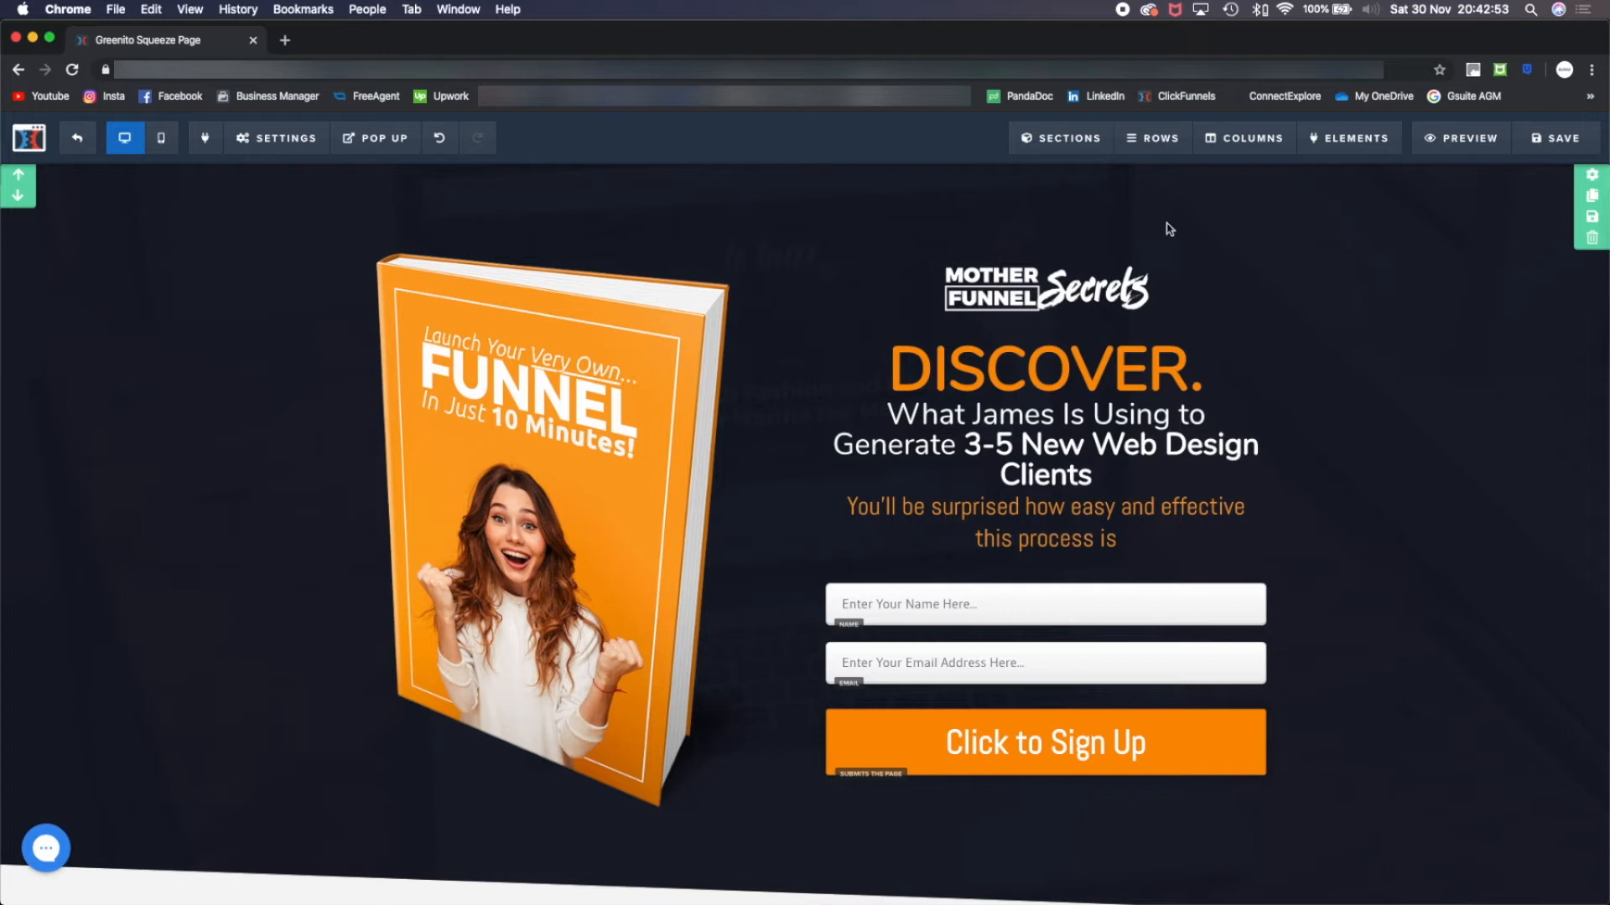
Add a full-width section at the top of the page, above the book and sign-up form
mouse_move(1027, 144)
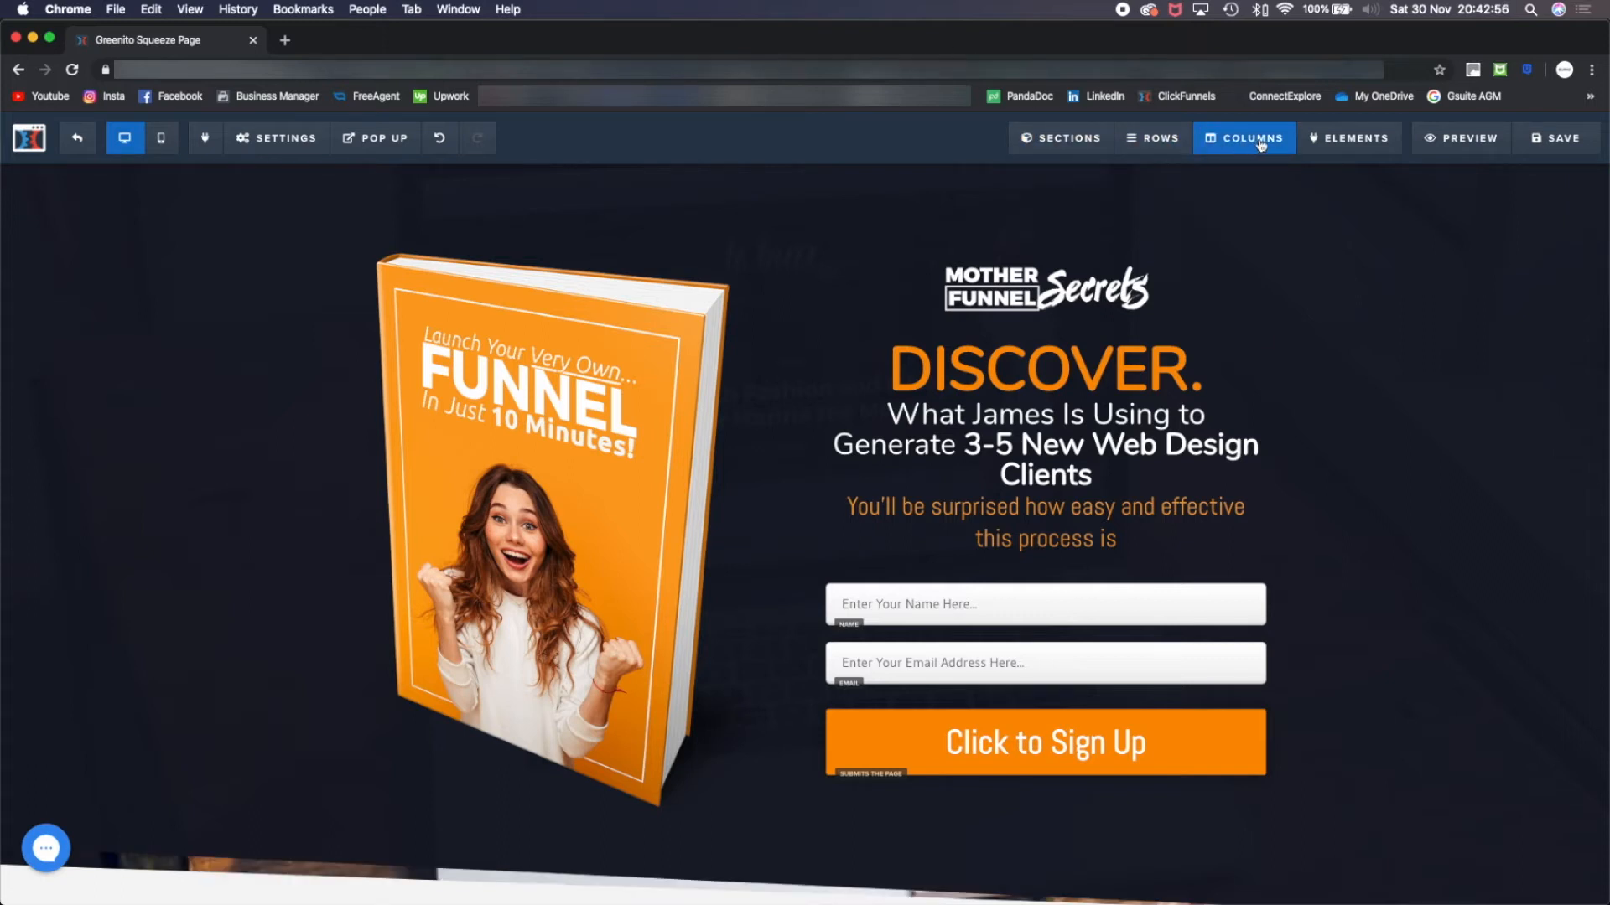
mouse_move(1096, 150)
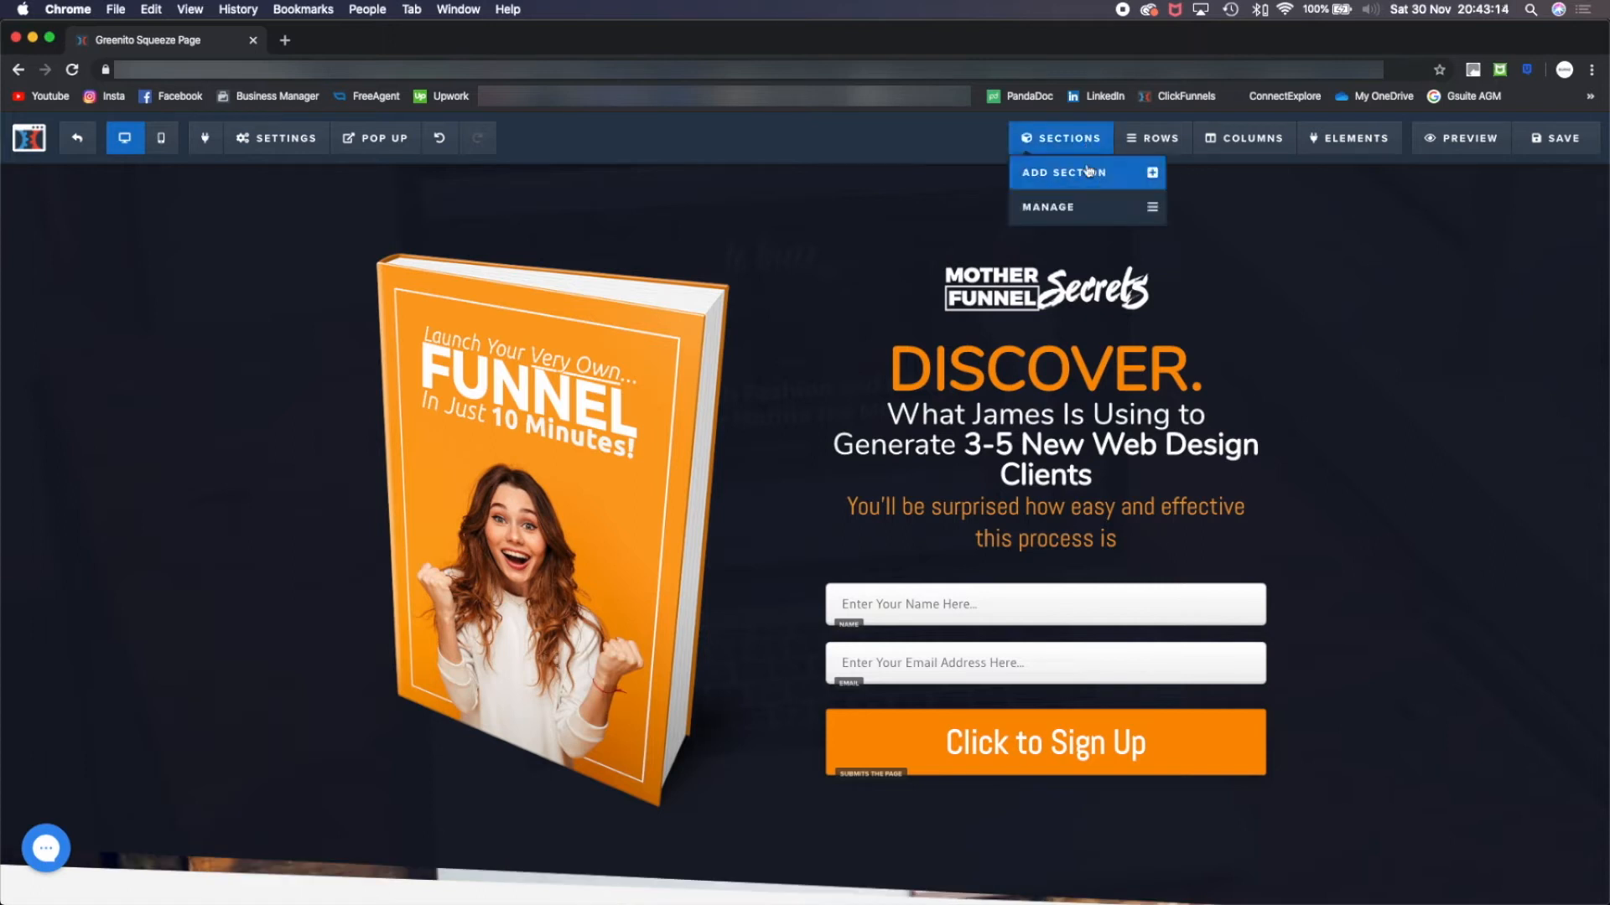
click(1087, 182)
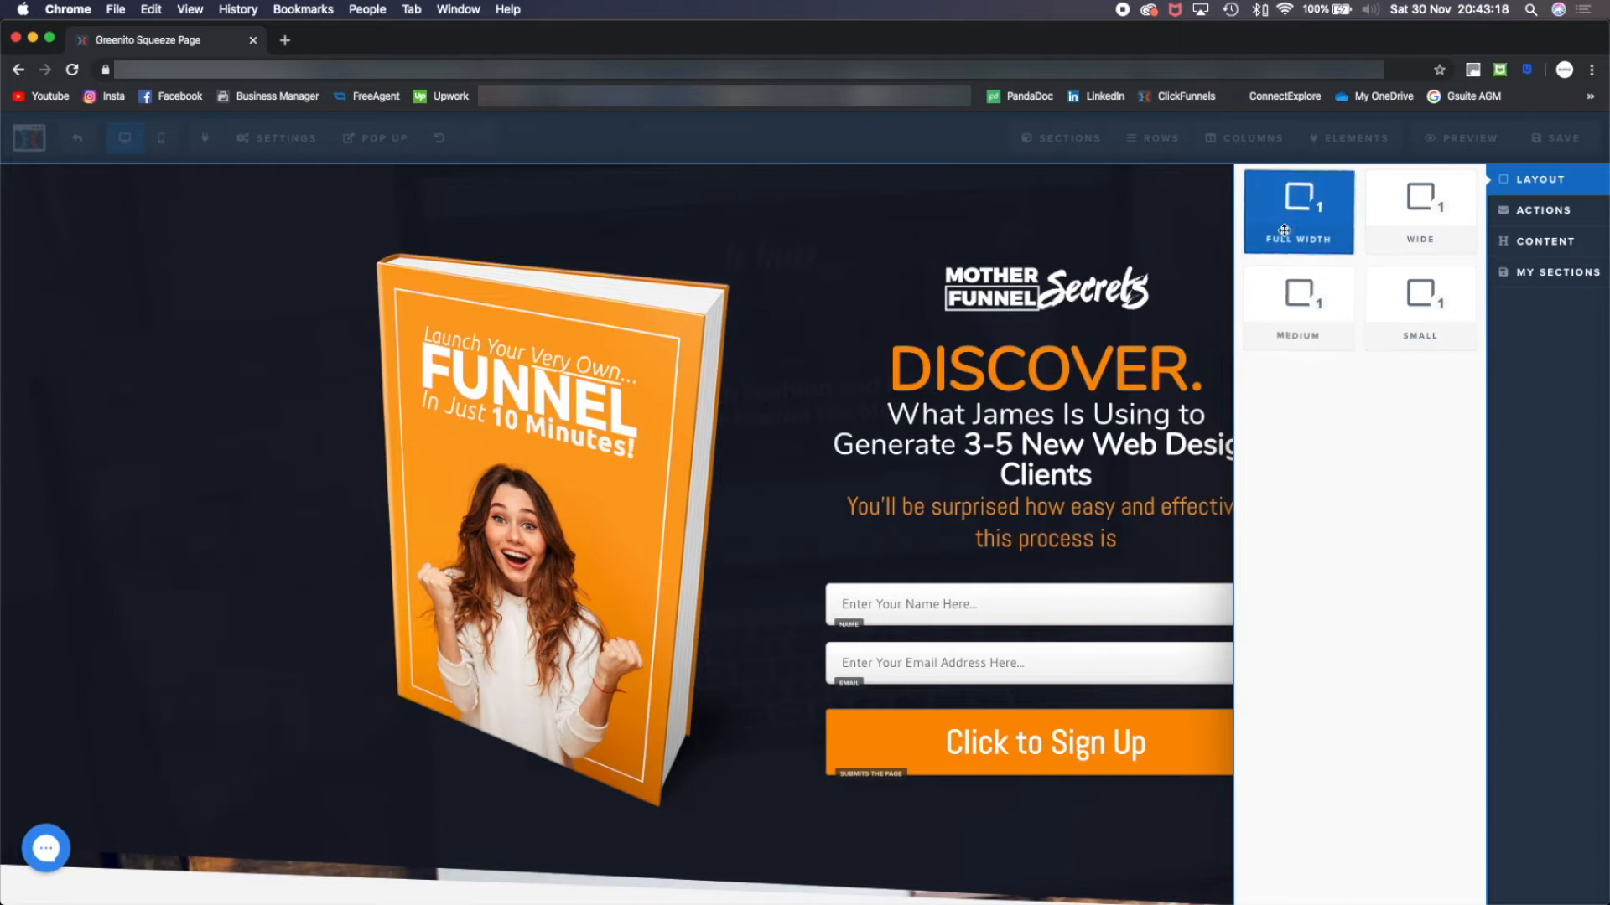
drag(1259, 223, 884, 190)
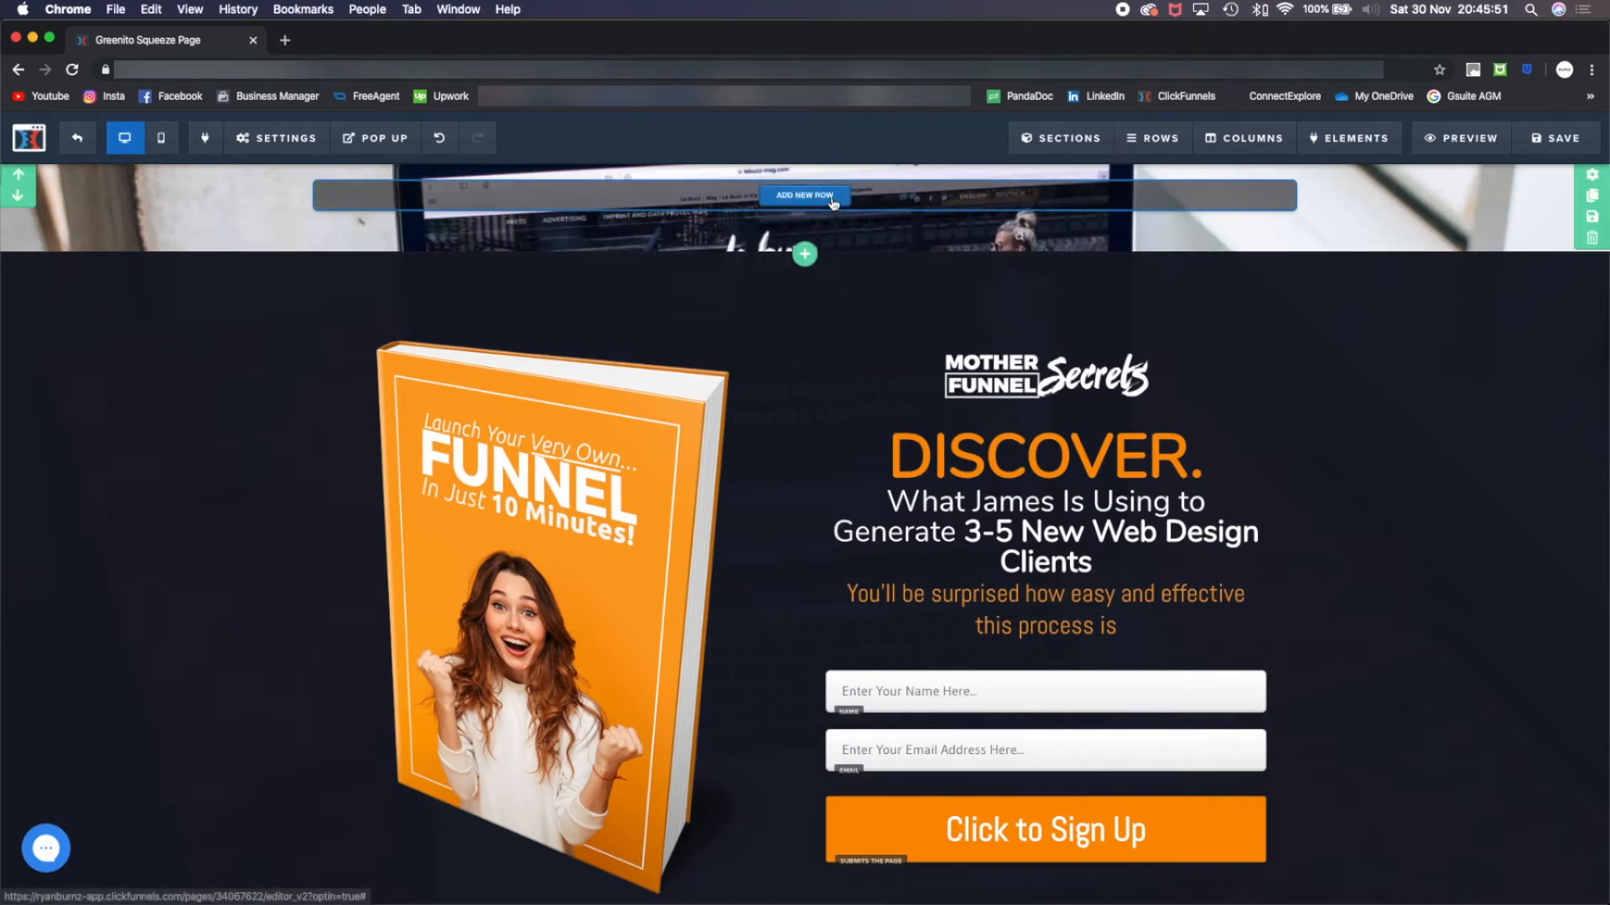
Add a two-column row inside the empty section at the top of the page
click(834, 203)
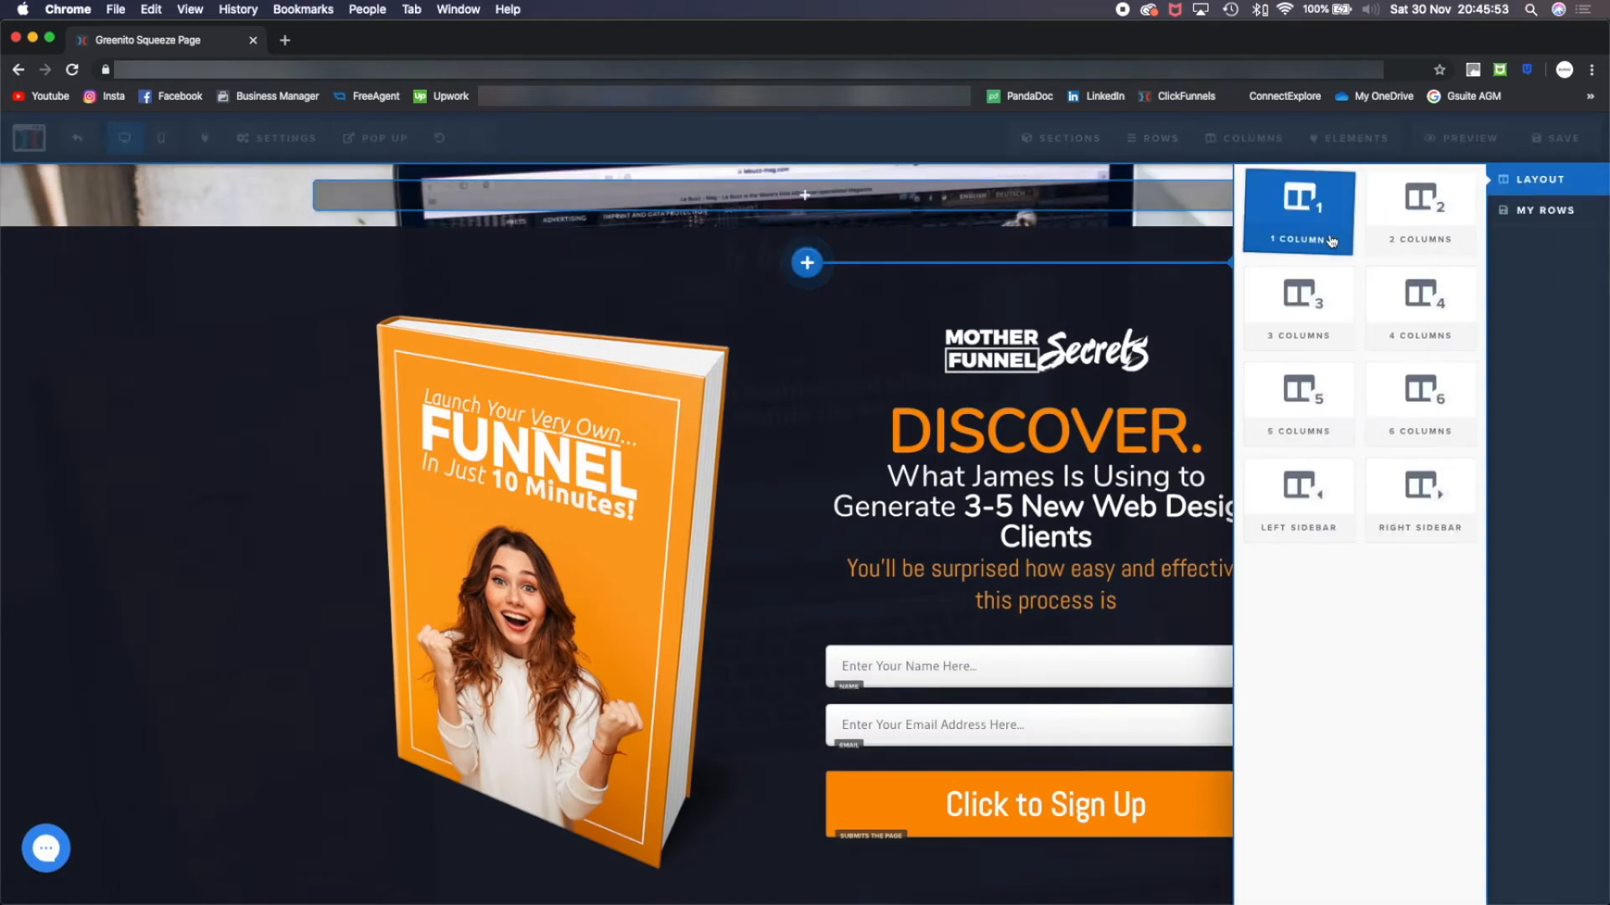
click(1432, 239)
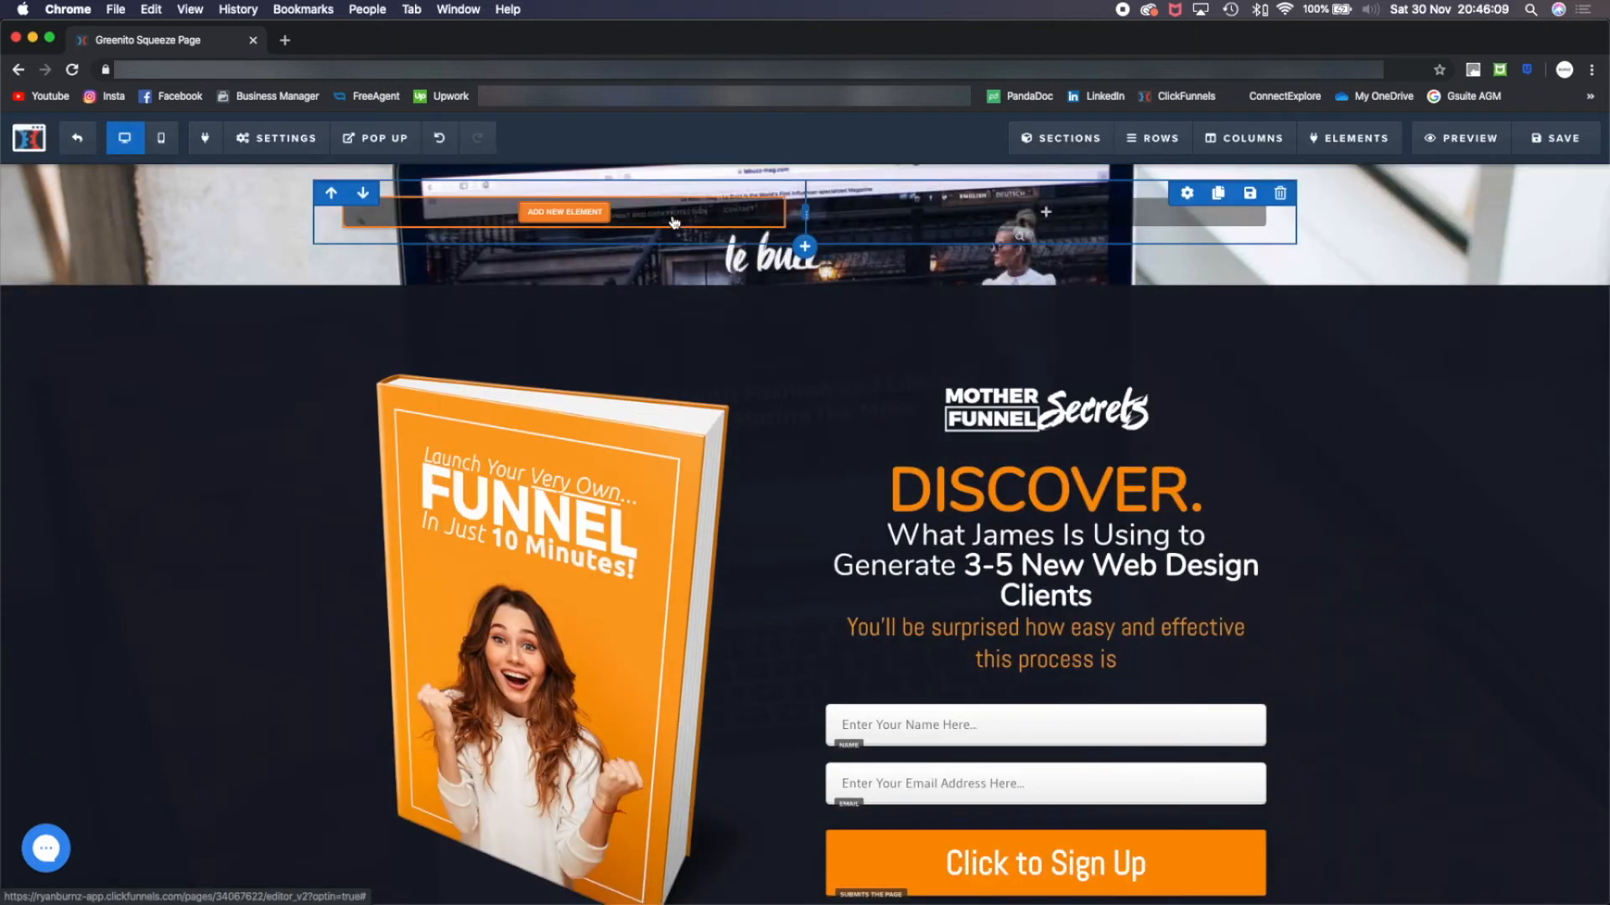
Add a headline element to the first column of the empty two-column row at the top of the page
click(600, 212)
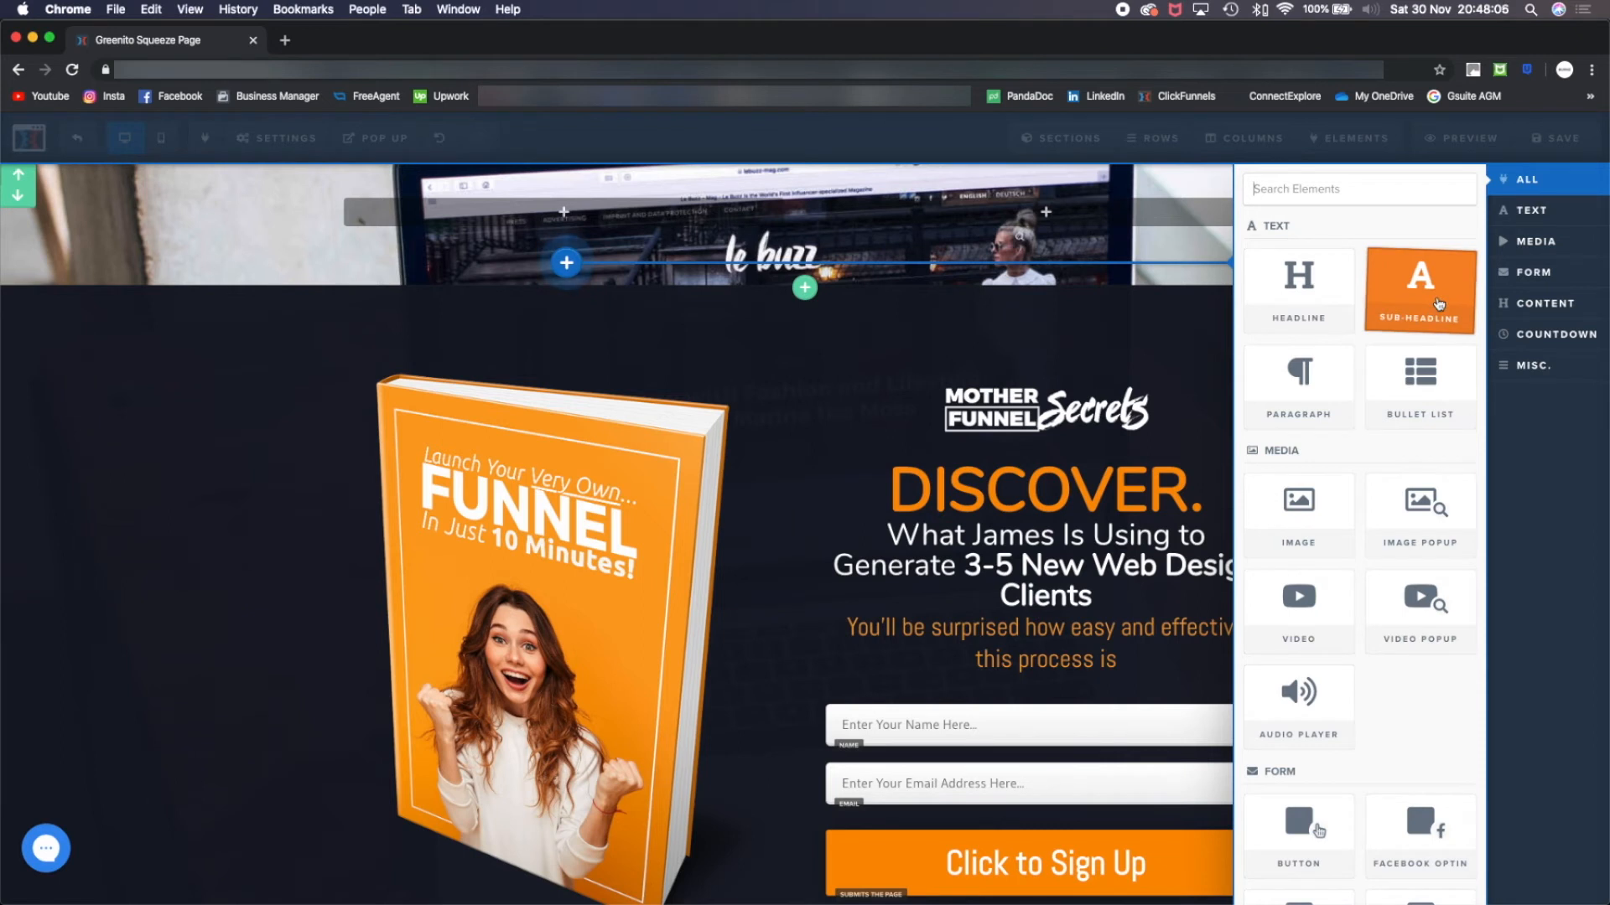
drag(1300, 329, 606, 220)
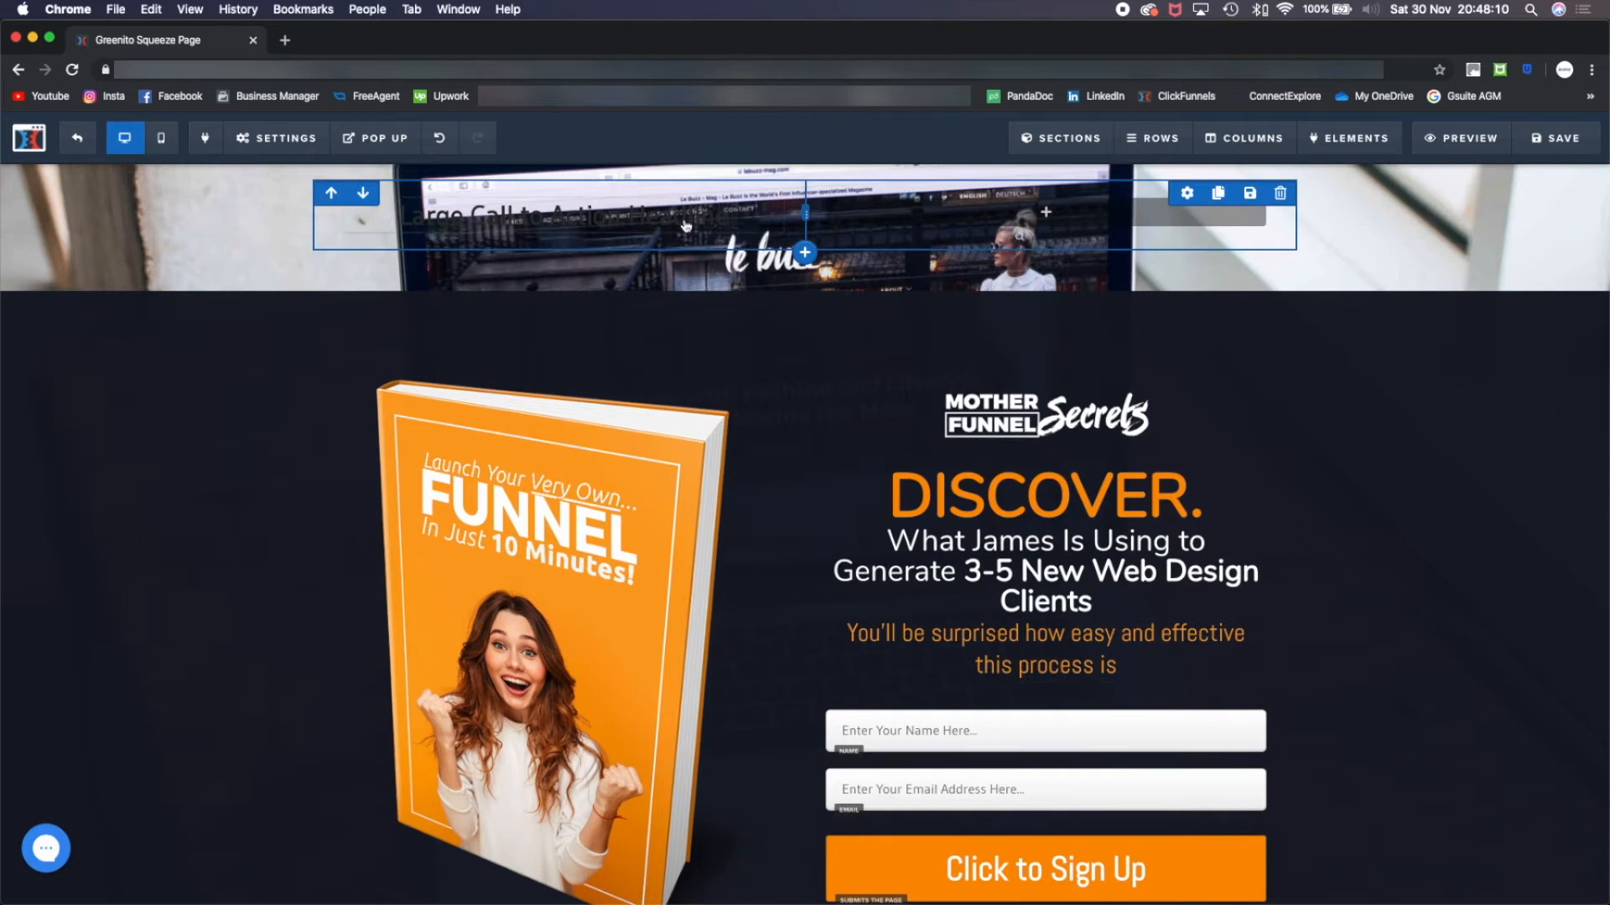
click(606, 221)
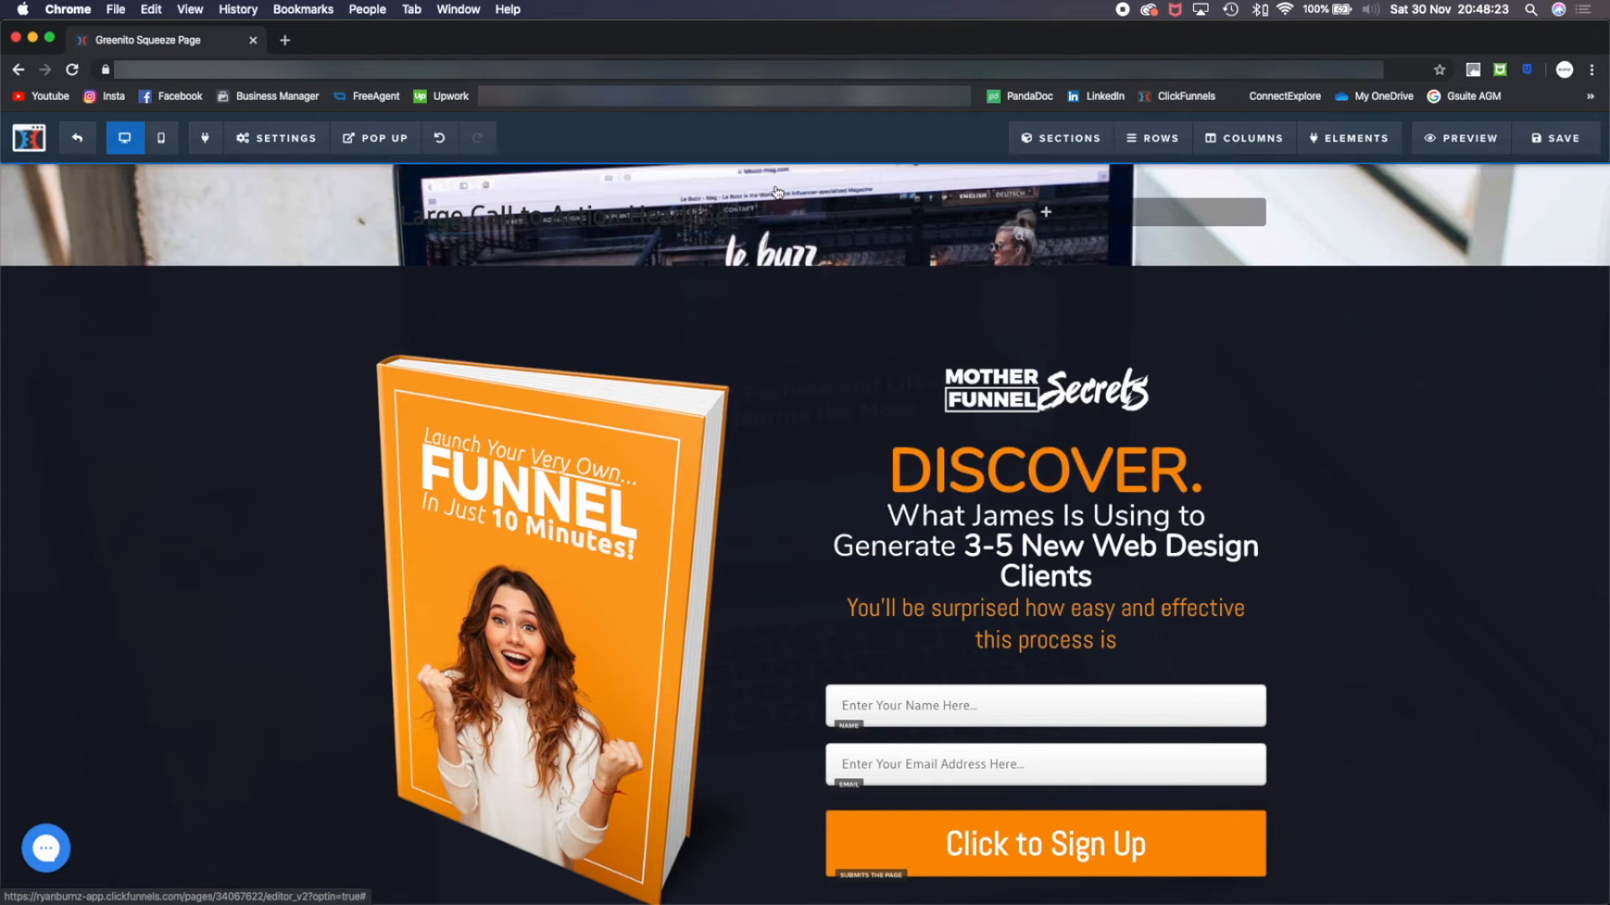
Set the new top headline's font size to 46 and its text color to red
click(771, 185)
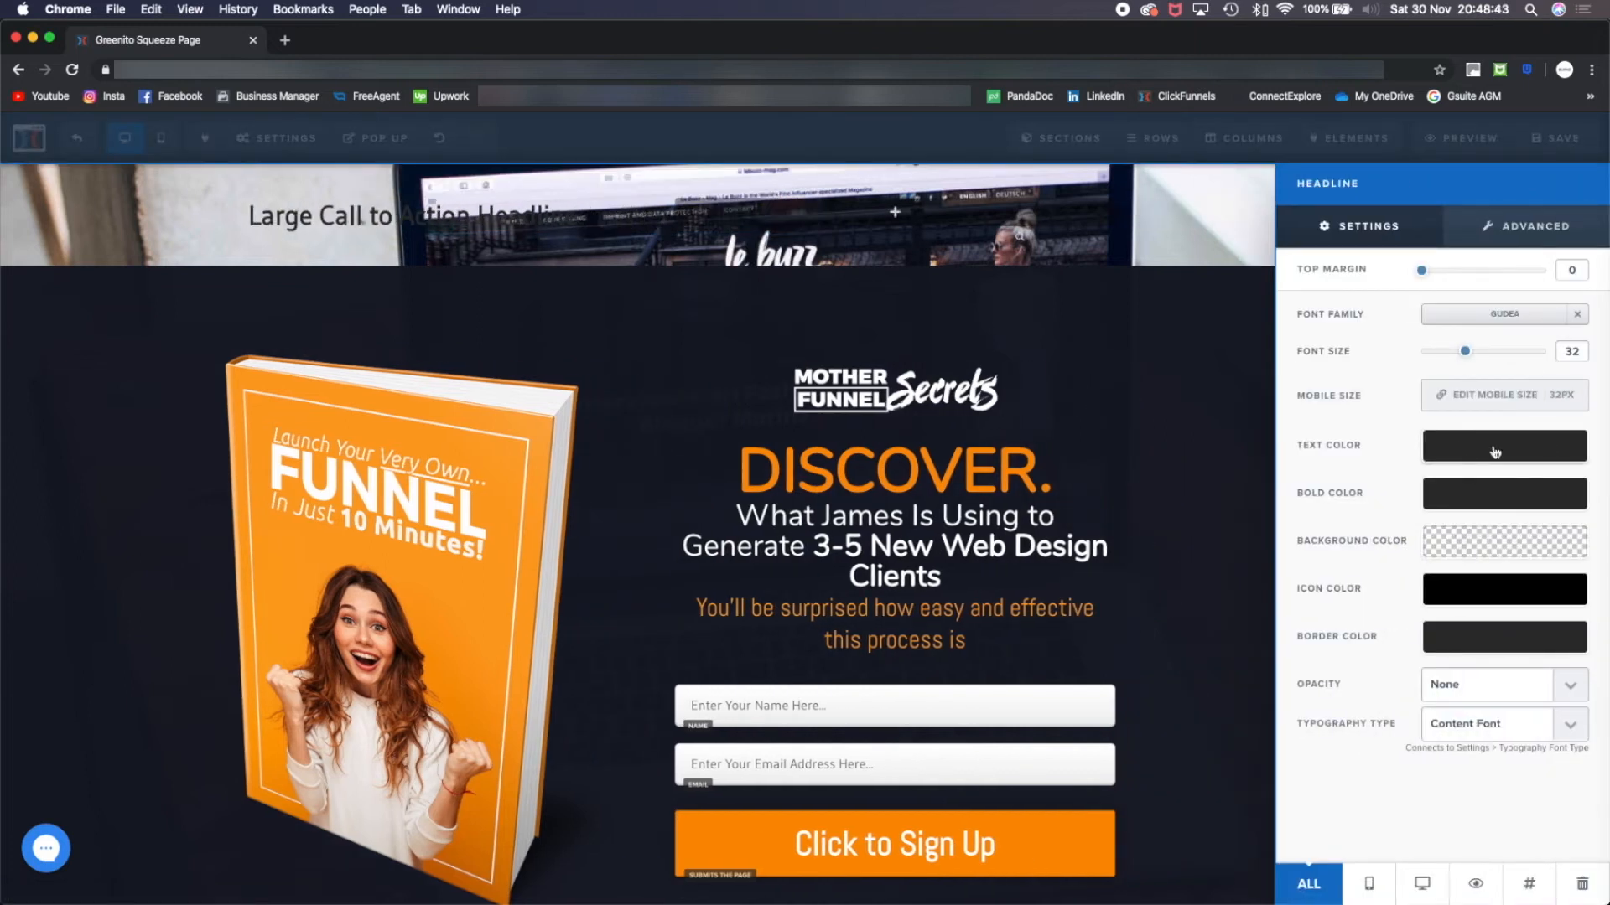
drag(1465, 350, 1493, 351)
click(1448, 452)
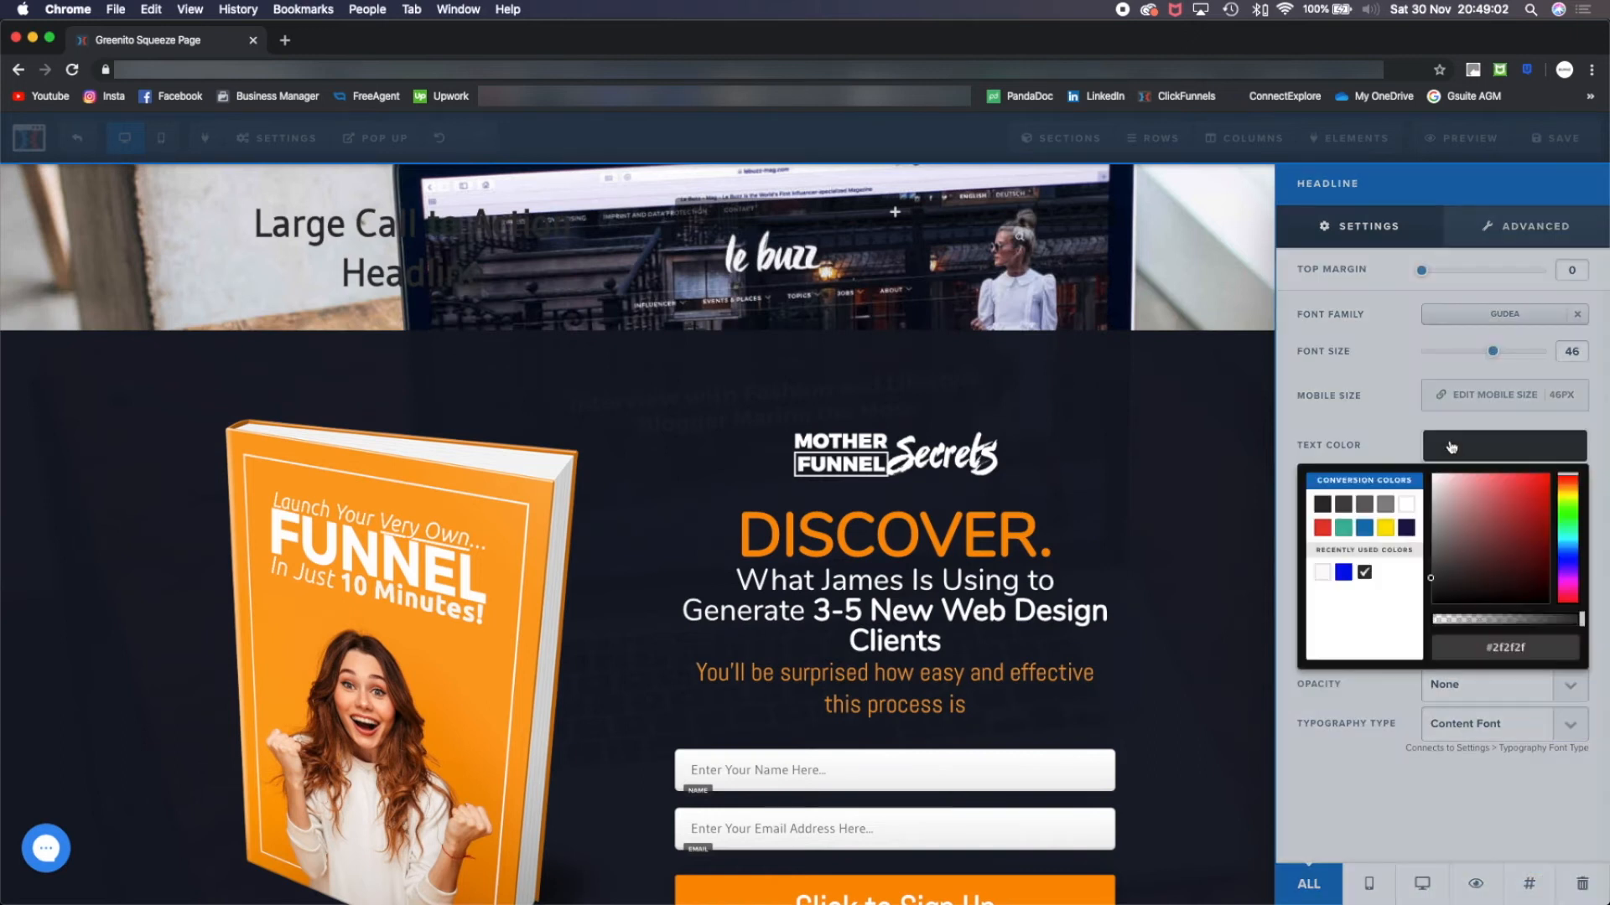
drag(1473, 550, 1550, 503)
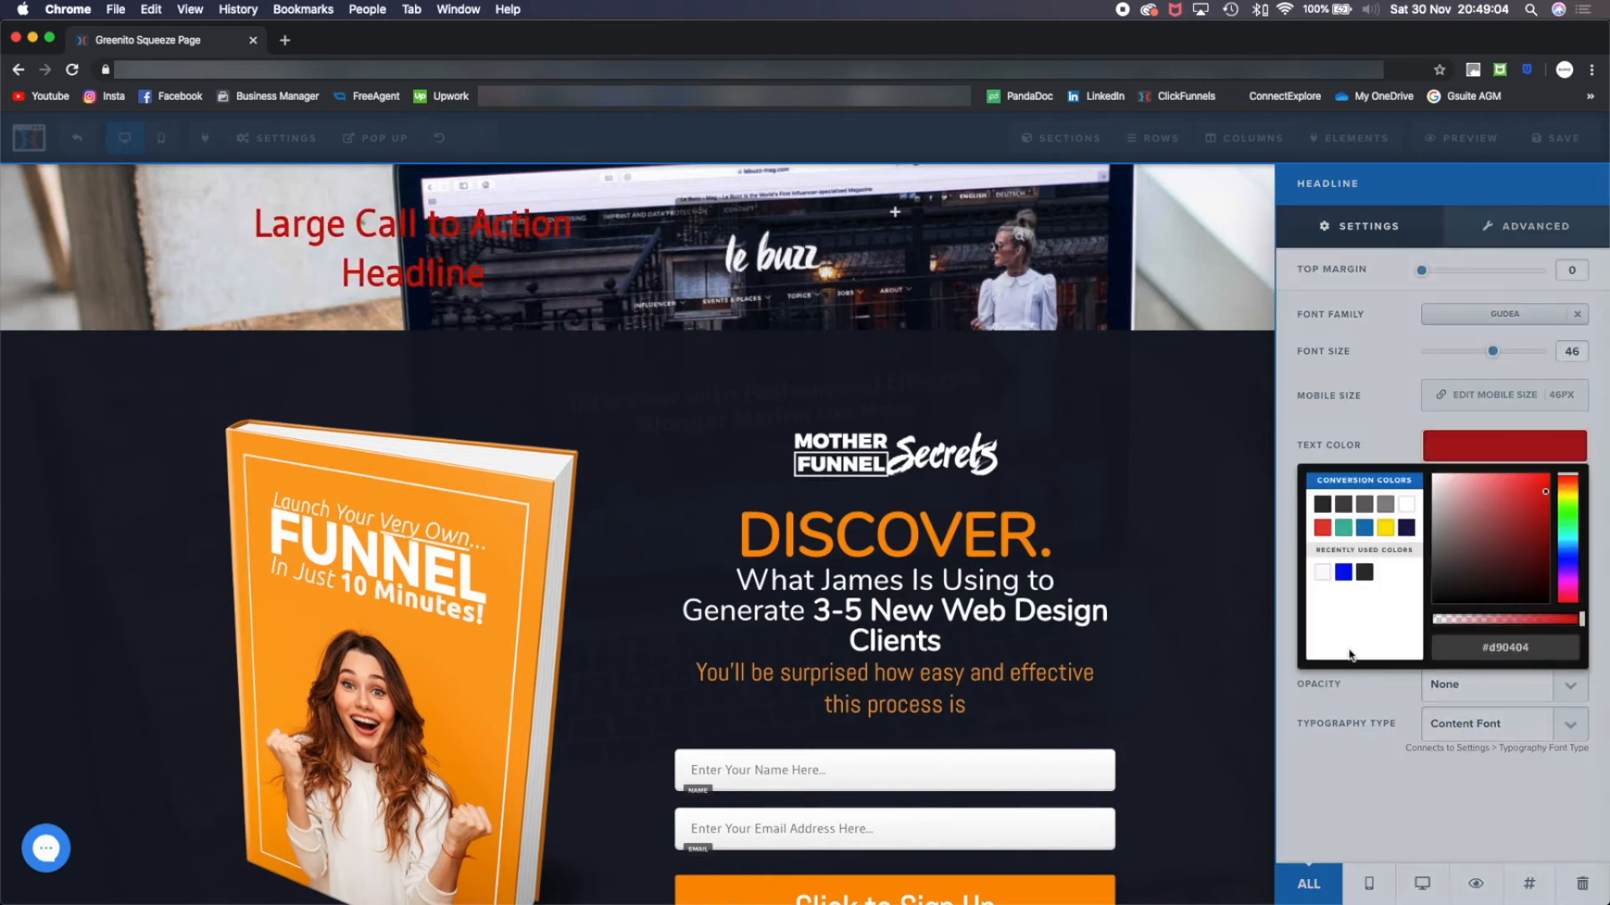
click(1085, 364)
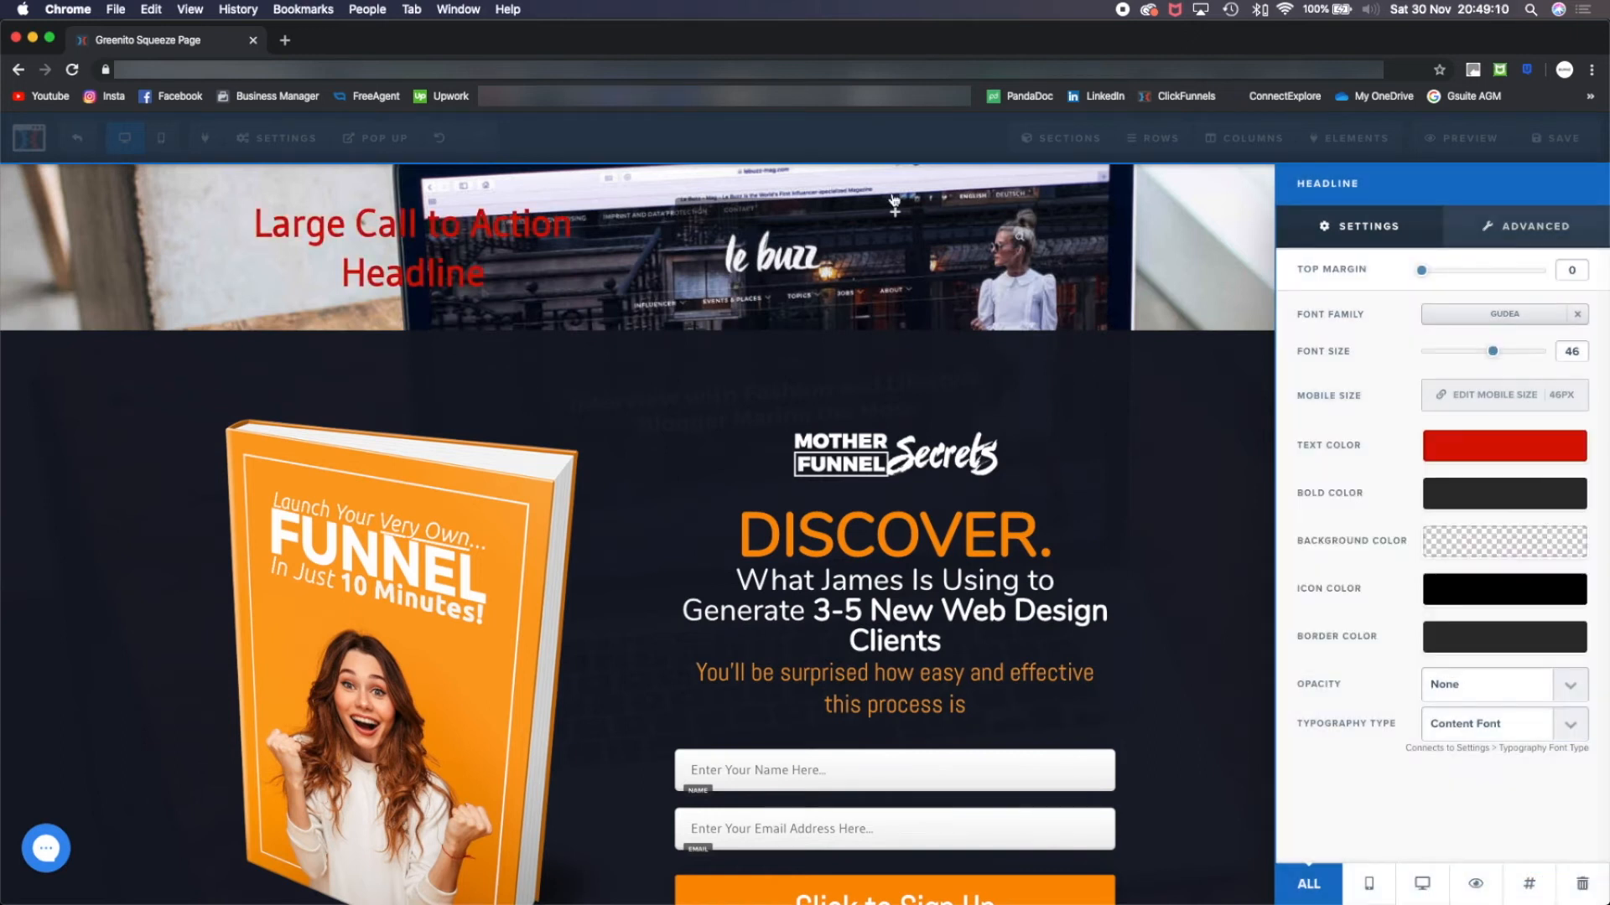
click(898, 217)
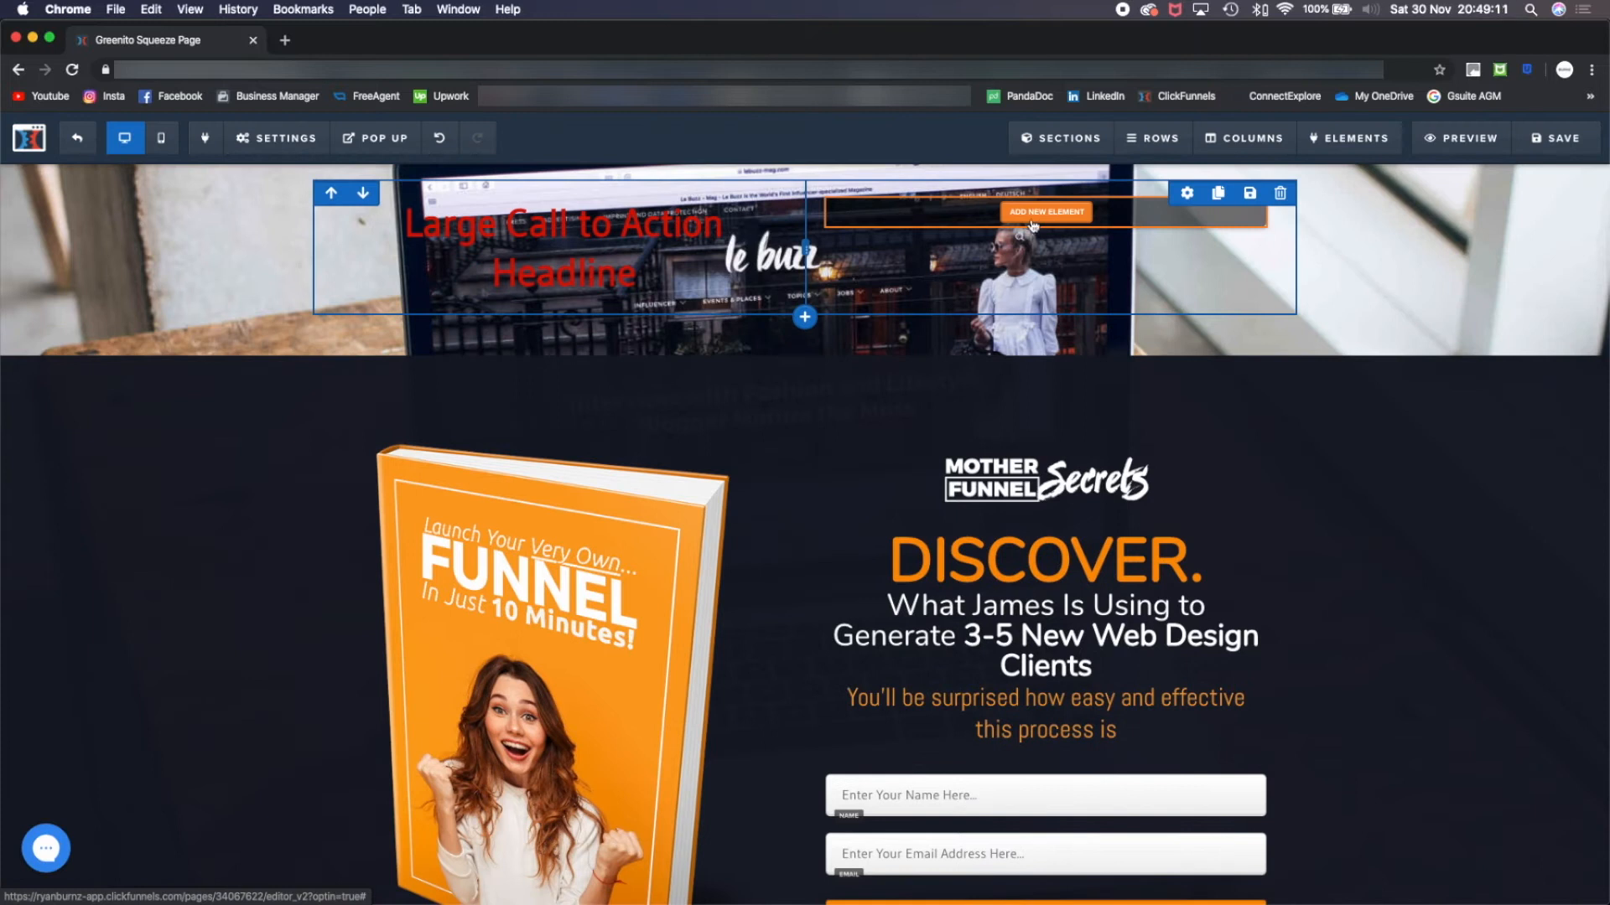
Add an image element to the second column of the top row and open its image library
click(1045, 214)
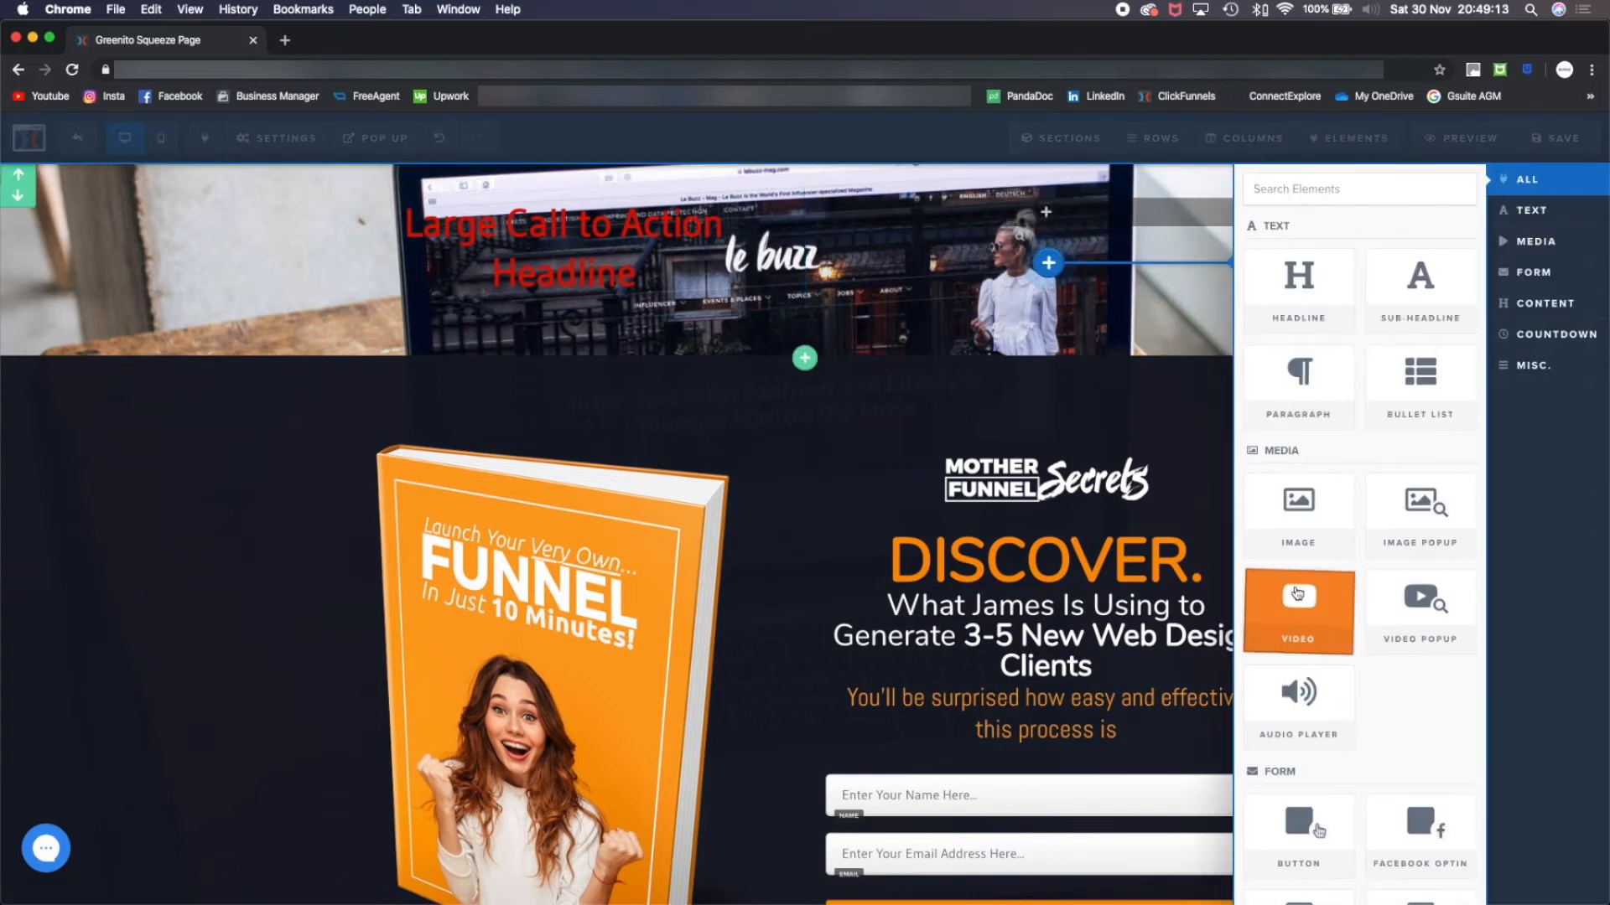
click(1039, 280)
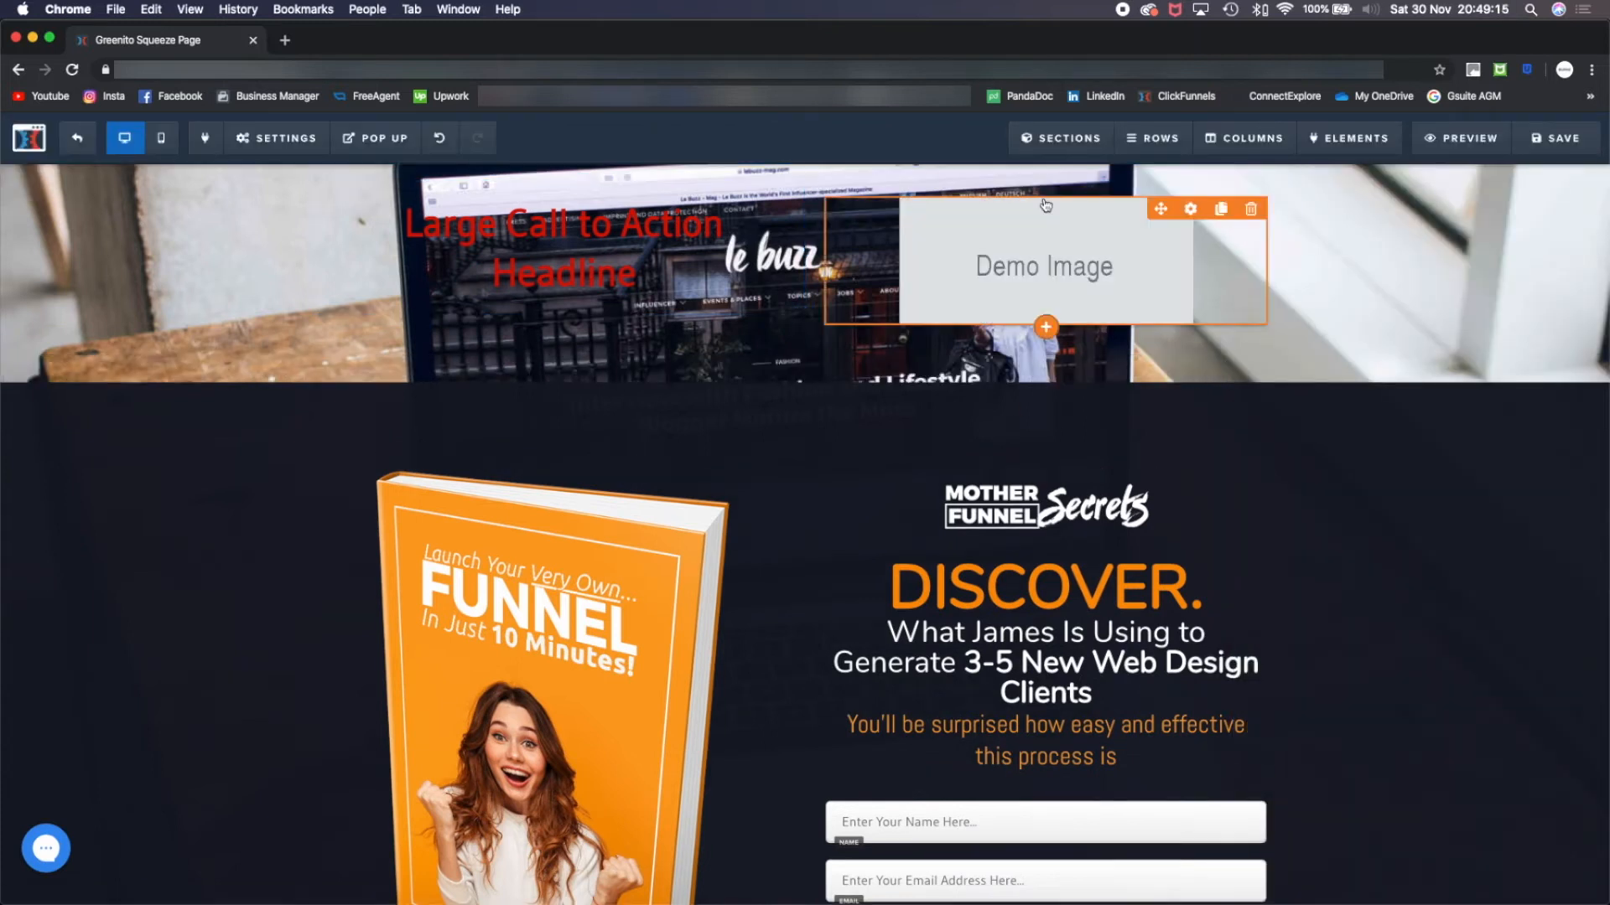
click(1058, 277)
click(1572, 322)
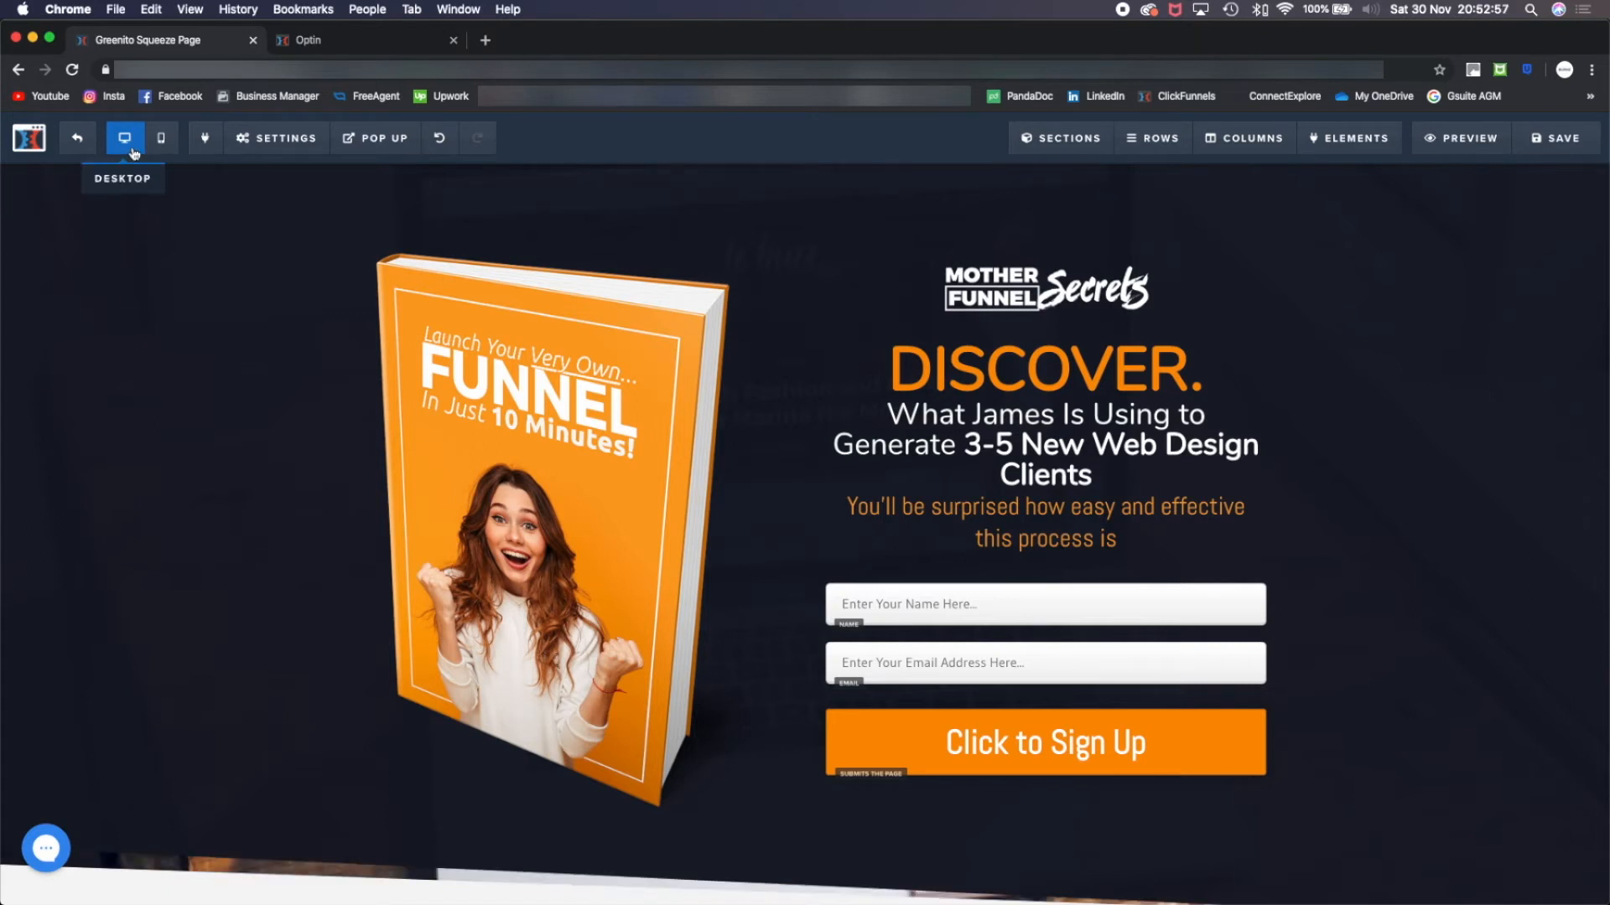
Check how the page looks in the mobile layout and return to the desktop layout
click(162, 142)
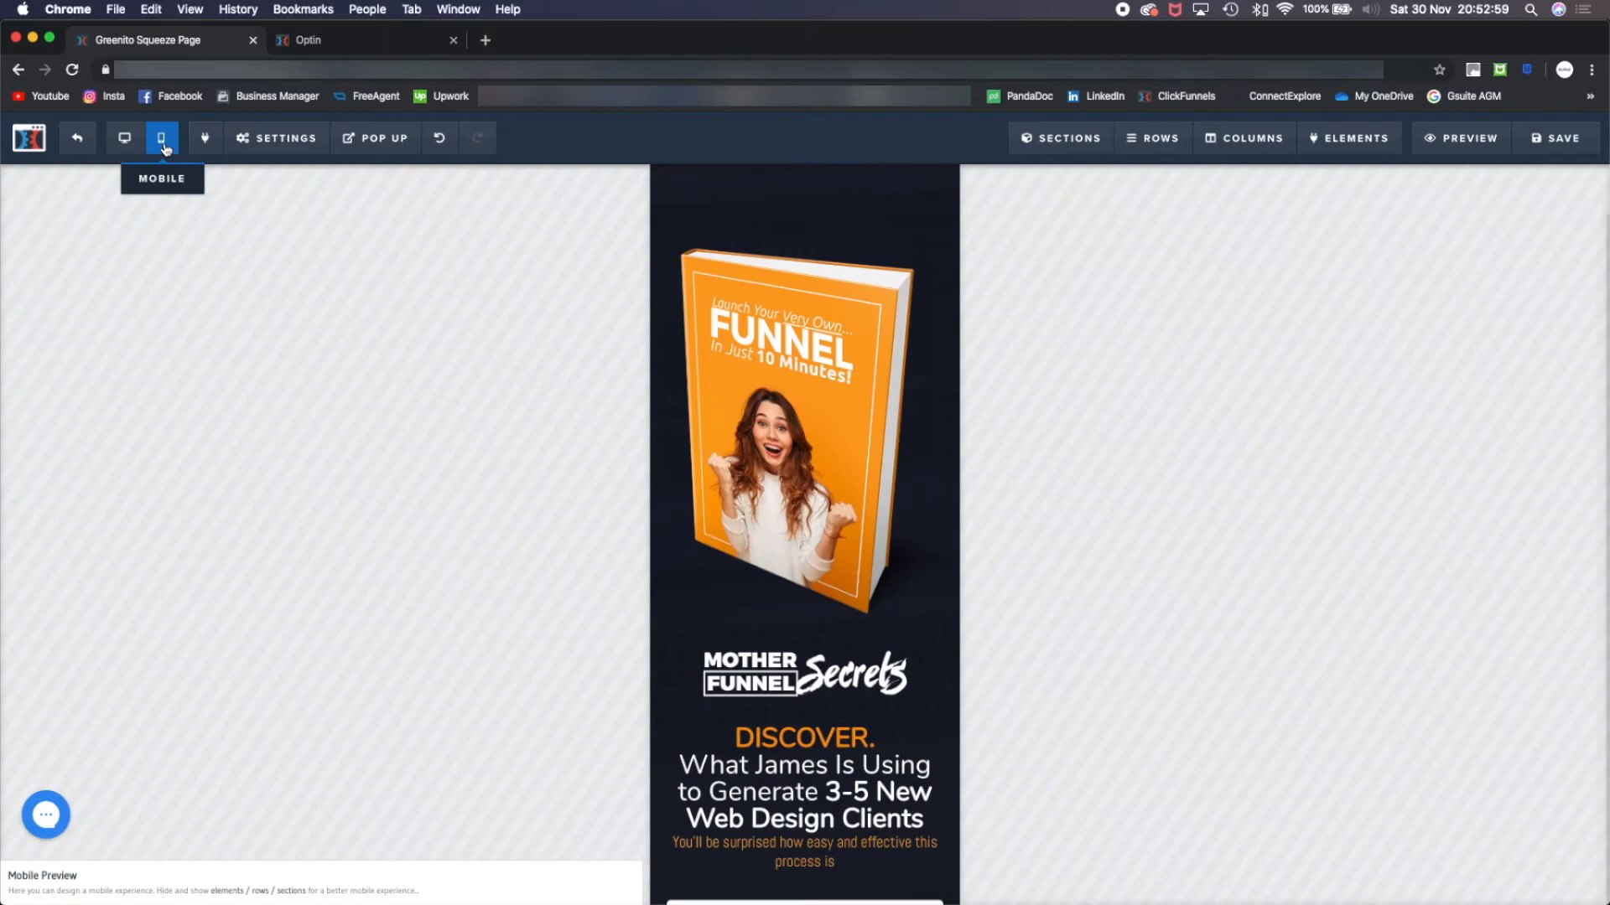
scroll(797, 545, down, 15)
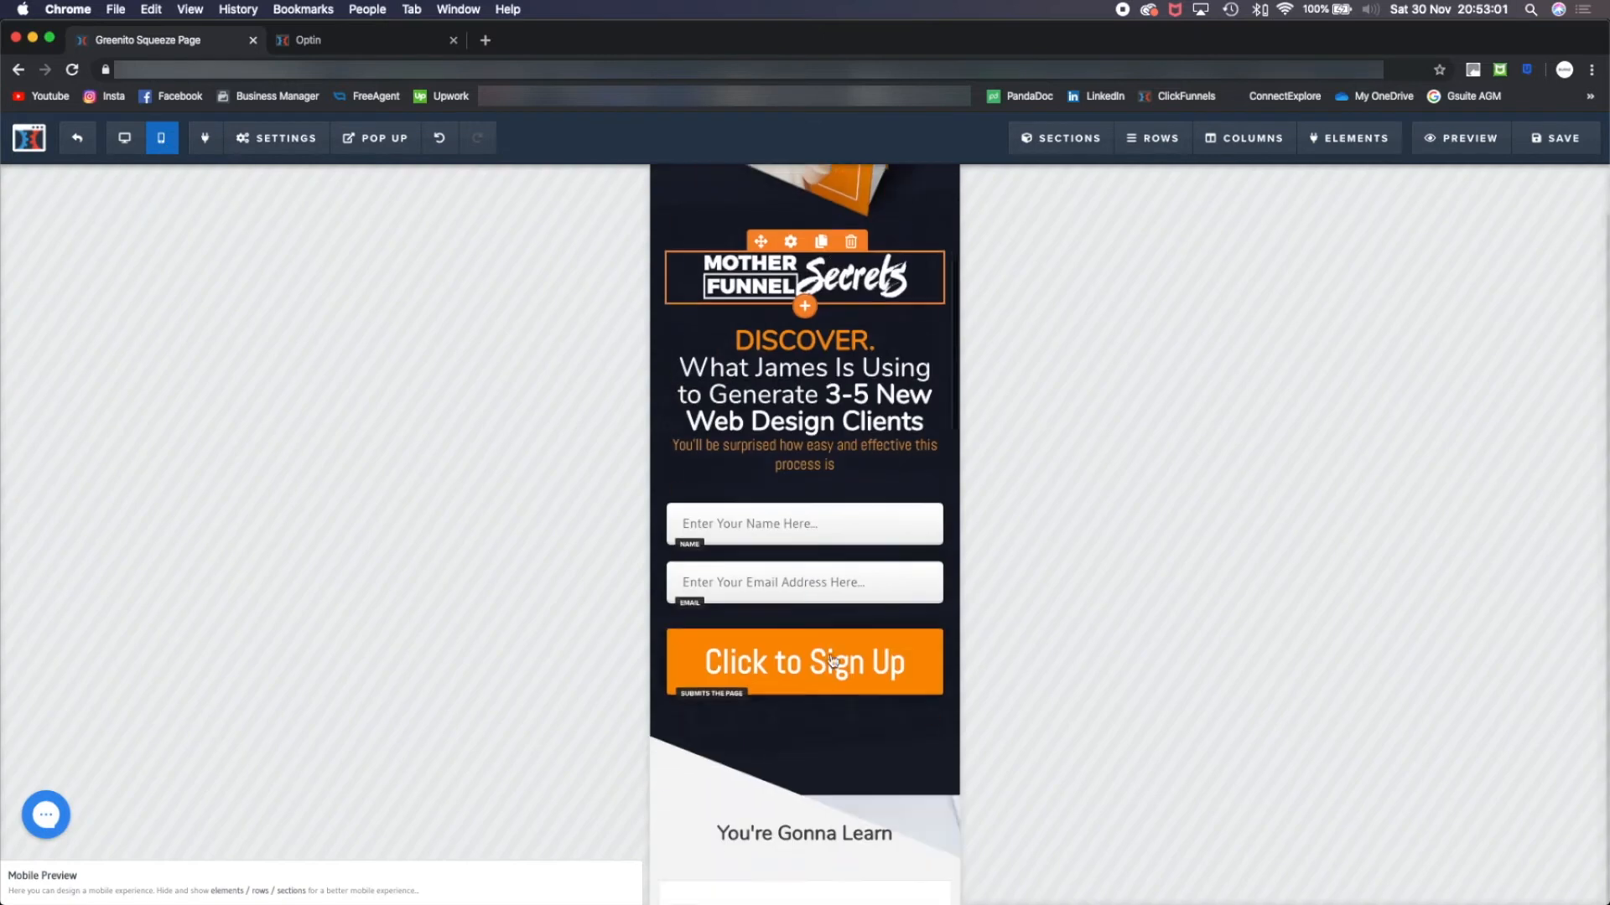
scroll(832, 661, down, 5)
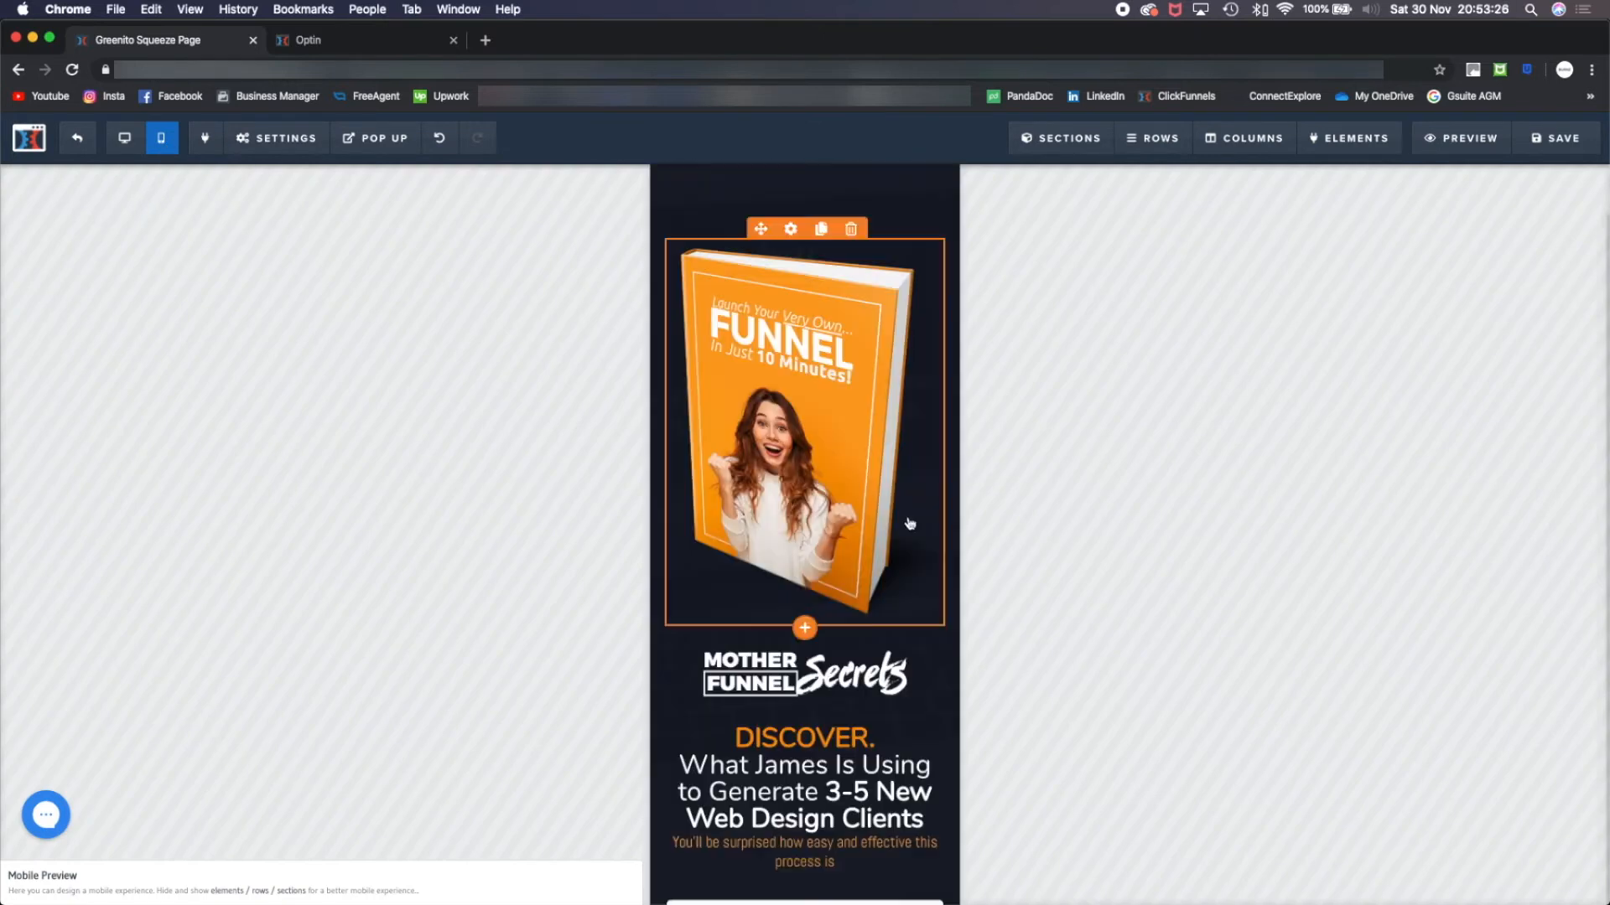
click(126, 142)
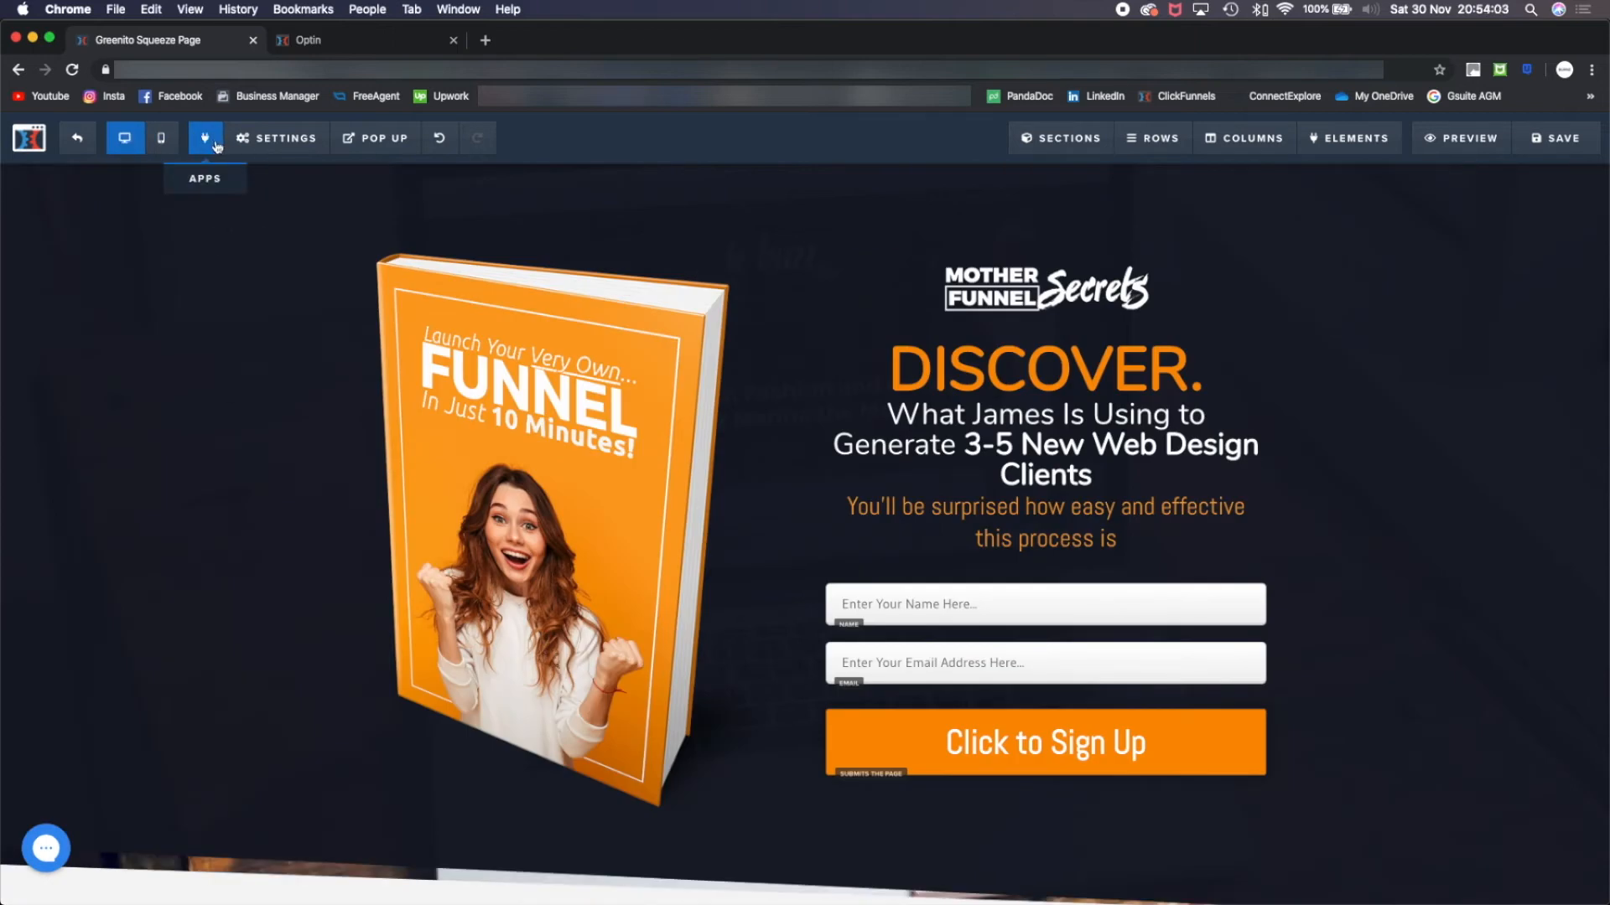
Look over the page settings and pop-up options, display the page's pop-up, and close it again
mouse_move(266, 149)
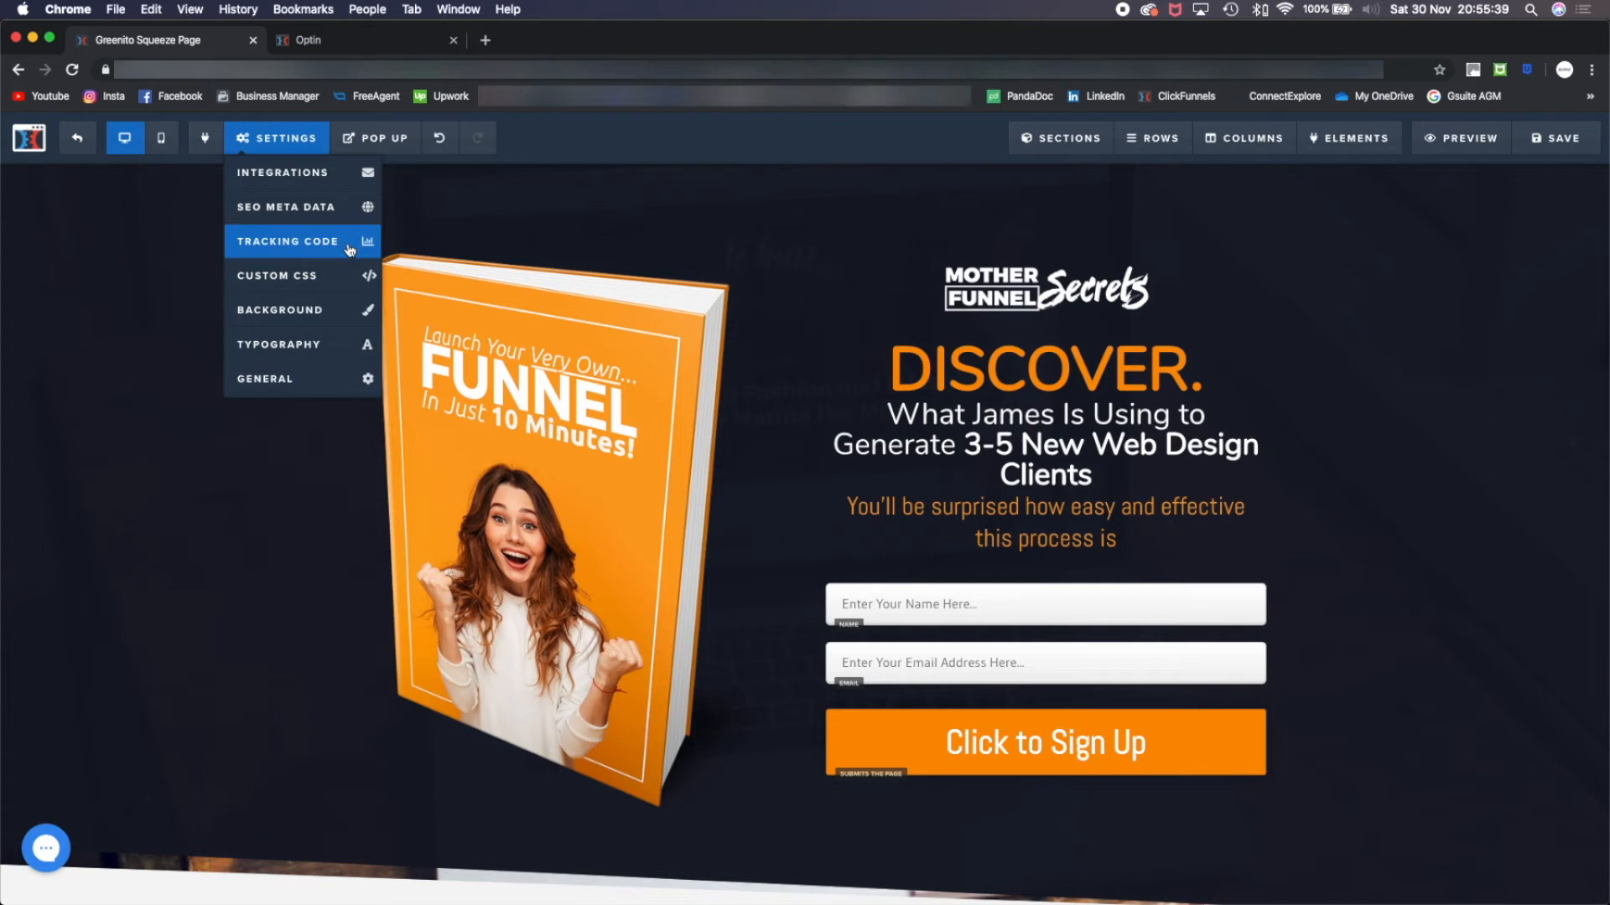
mouse_move(373, 140)
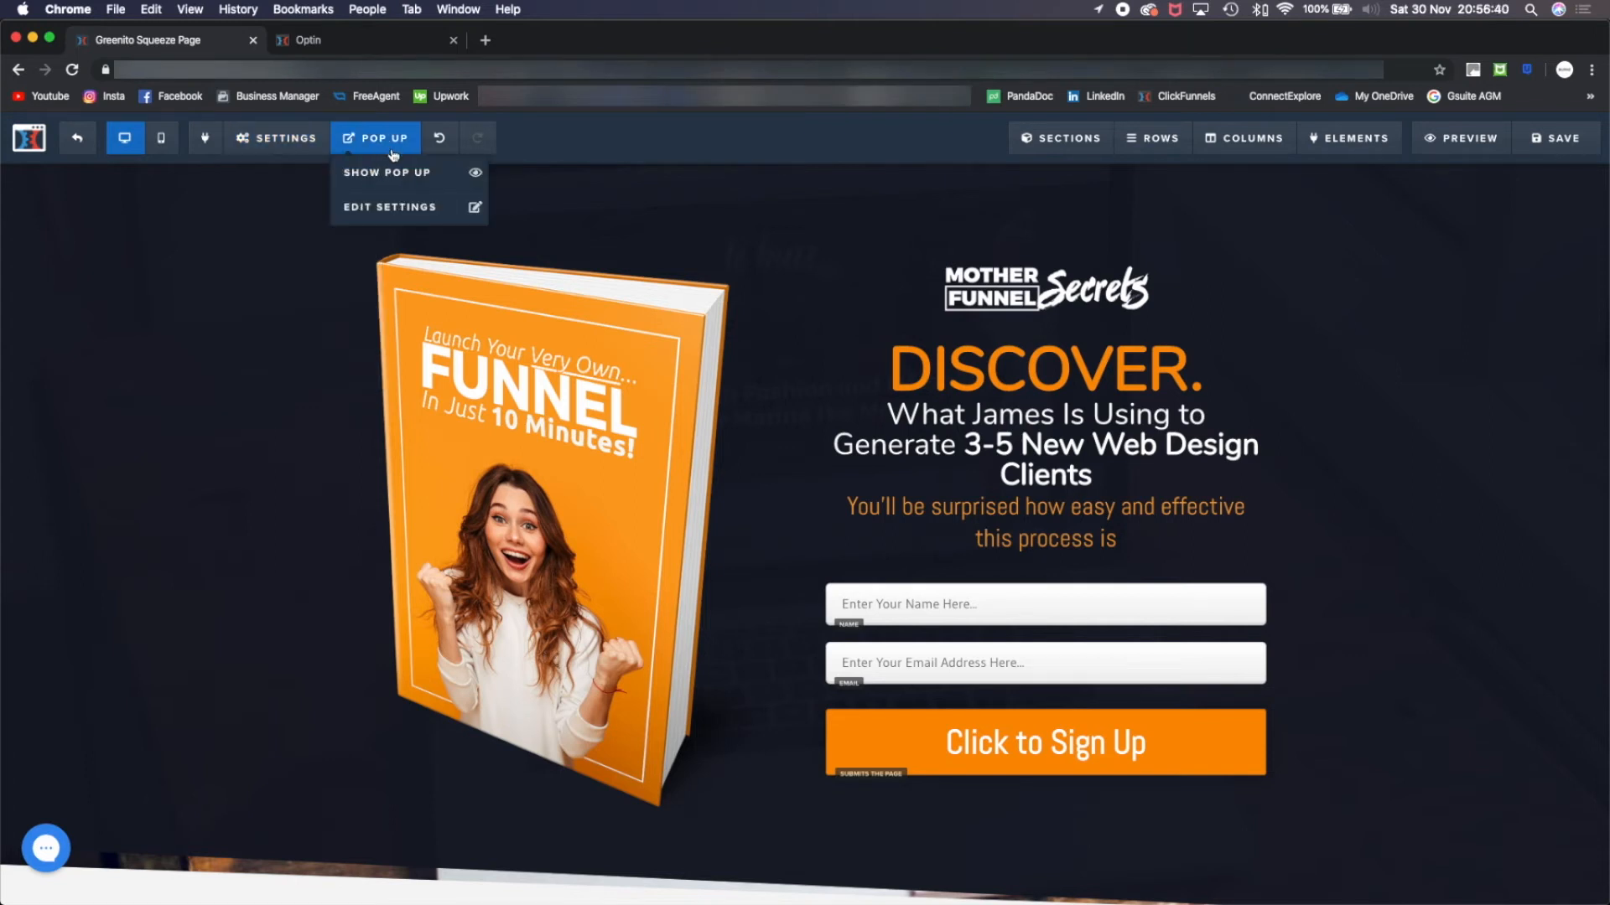
click(399, 174)
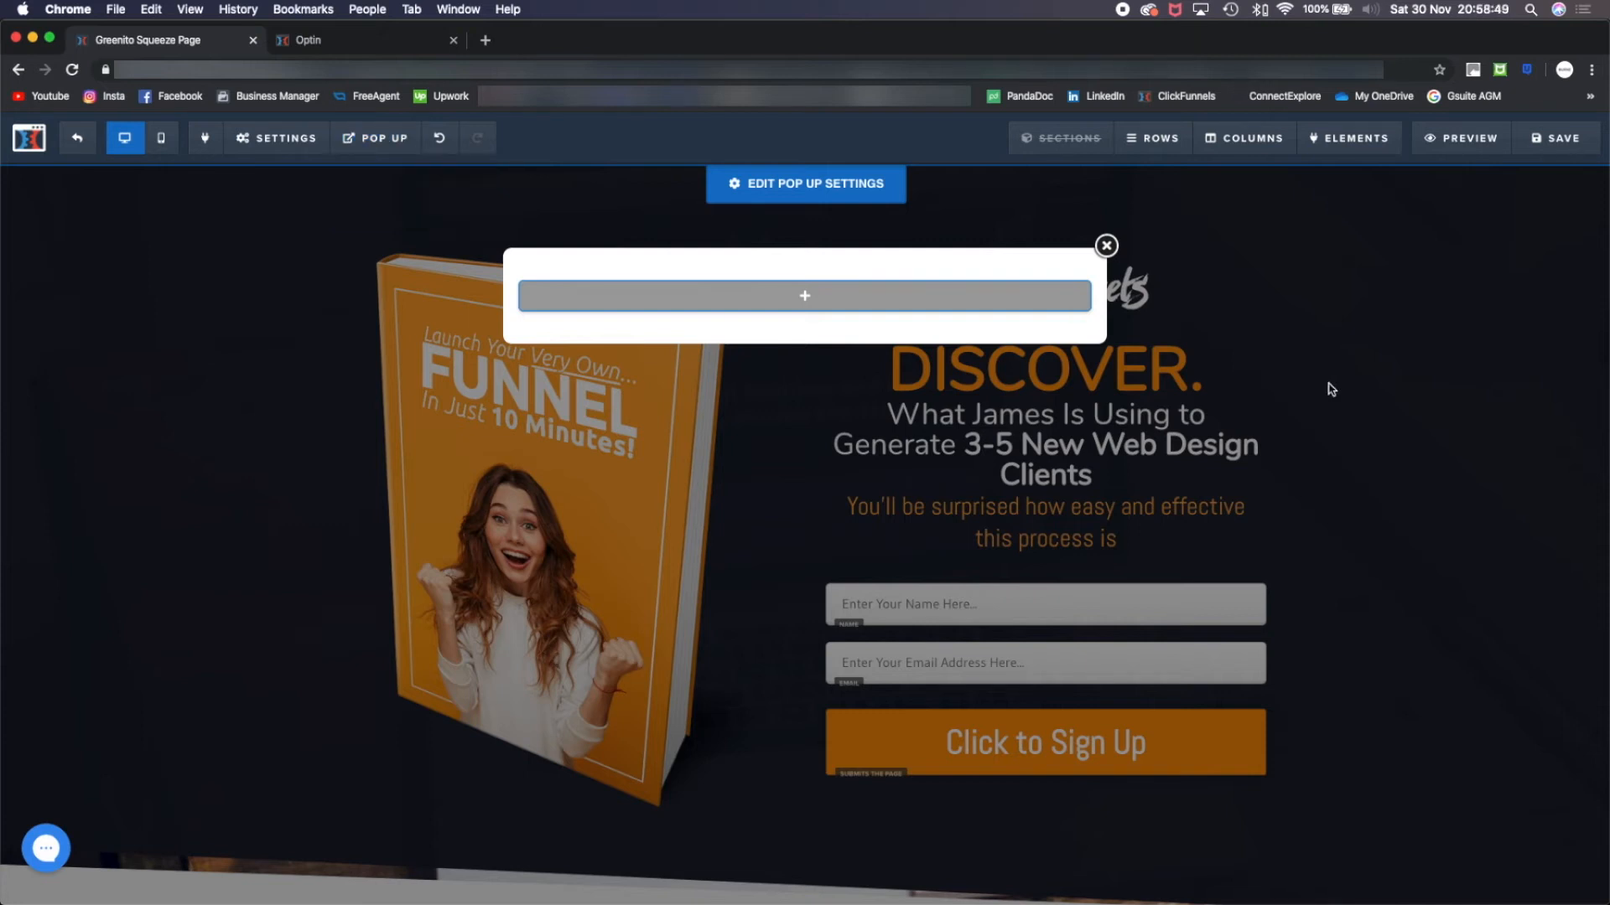
click(1347, 379)
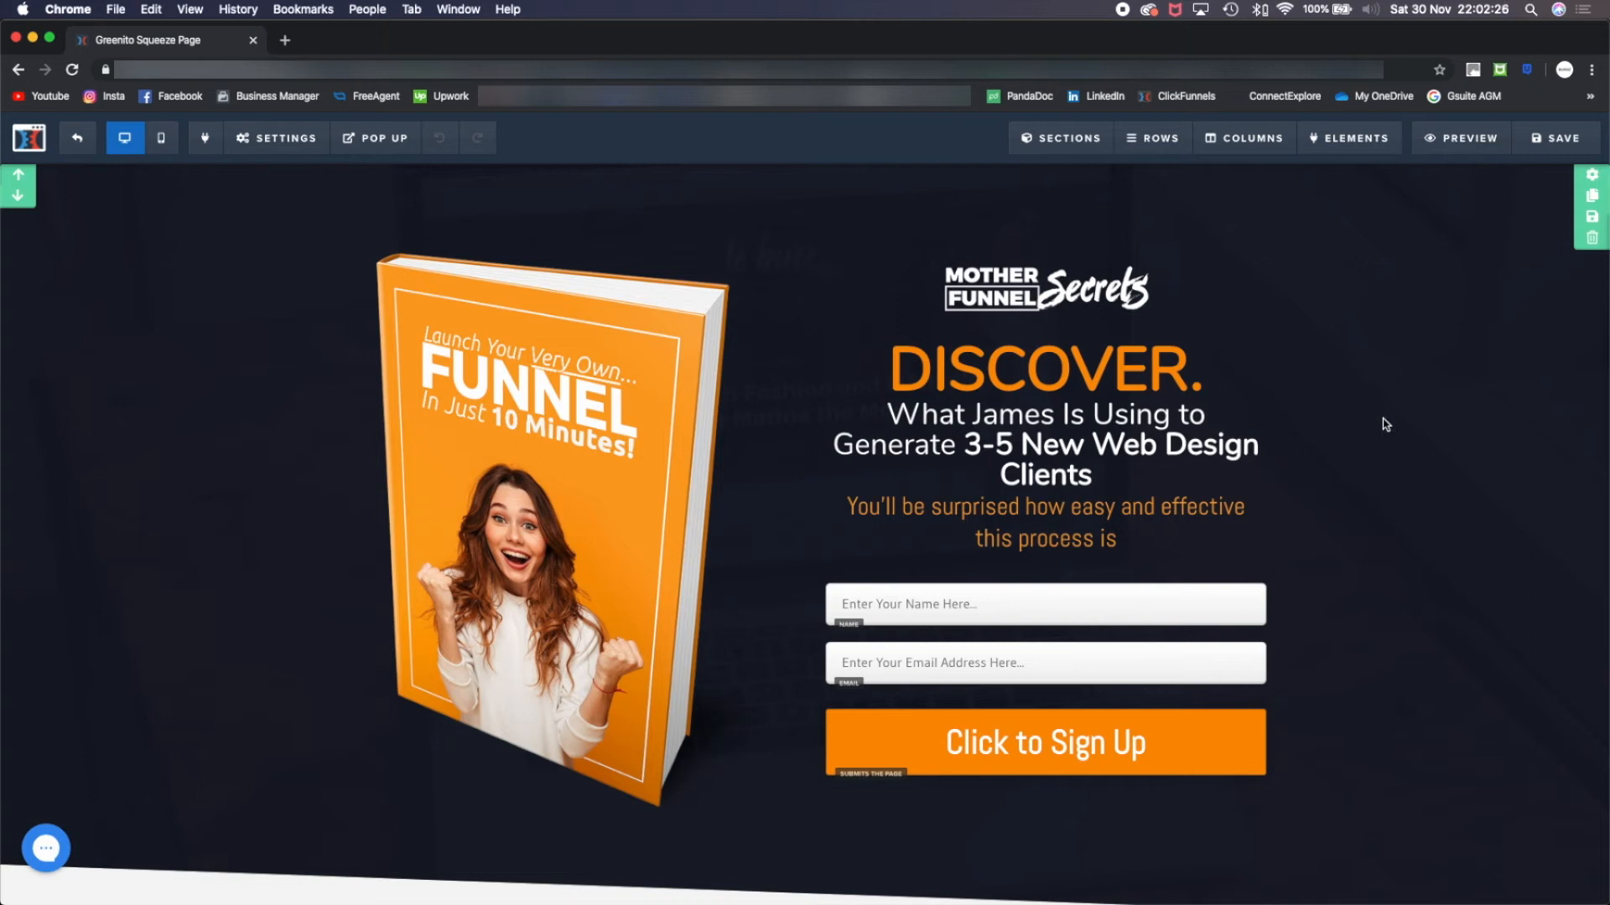
Replace the Mother Funnel Secrets logo with the Make a Sales Funnel.com logo and set its image width to 500
click(1107, 323)
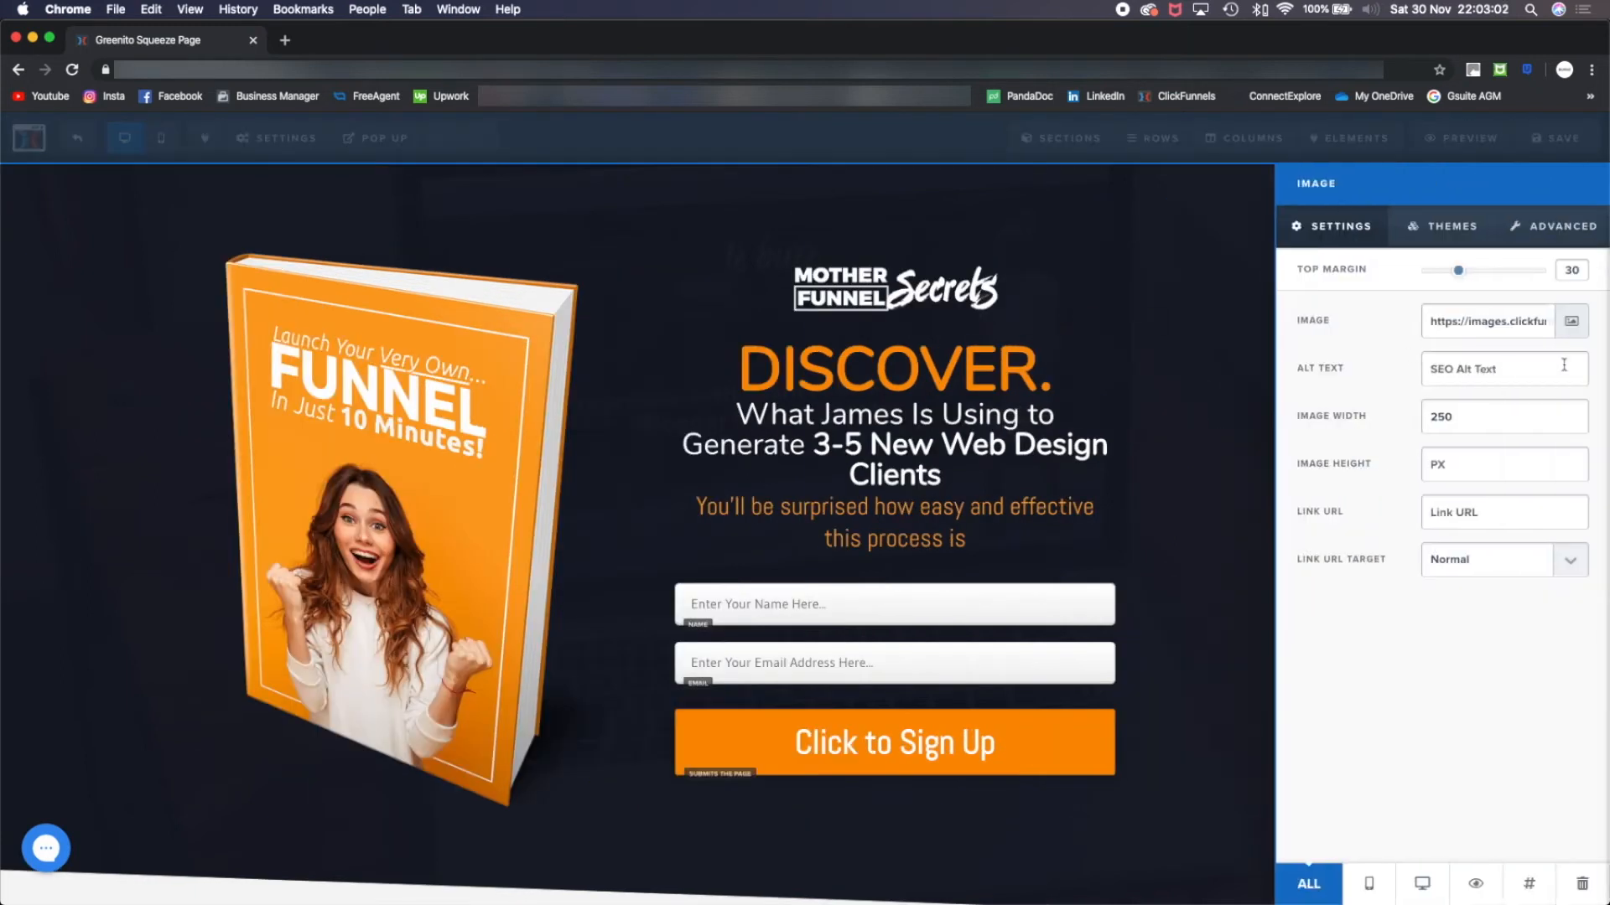
click(1578, 334)
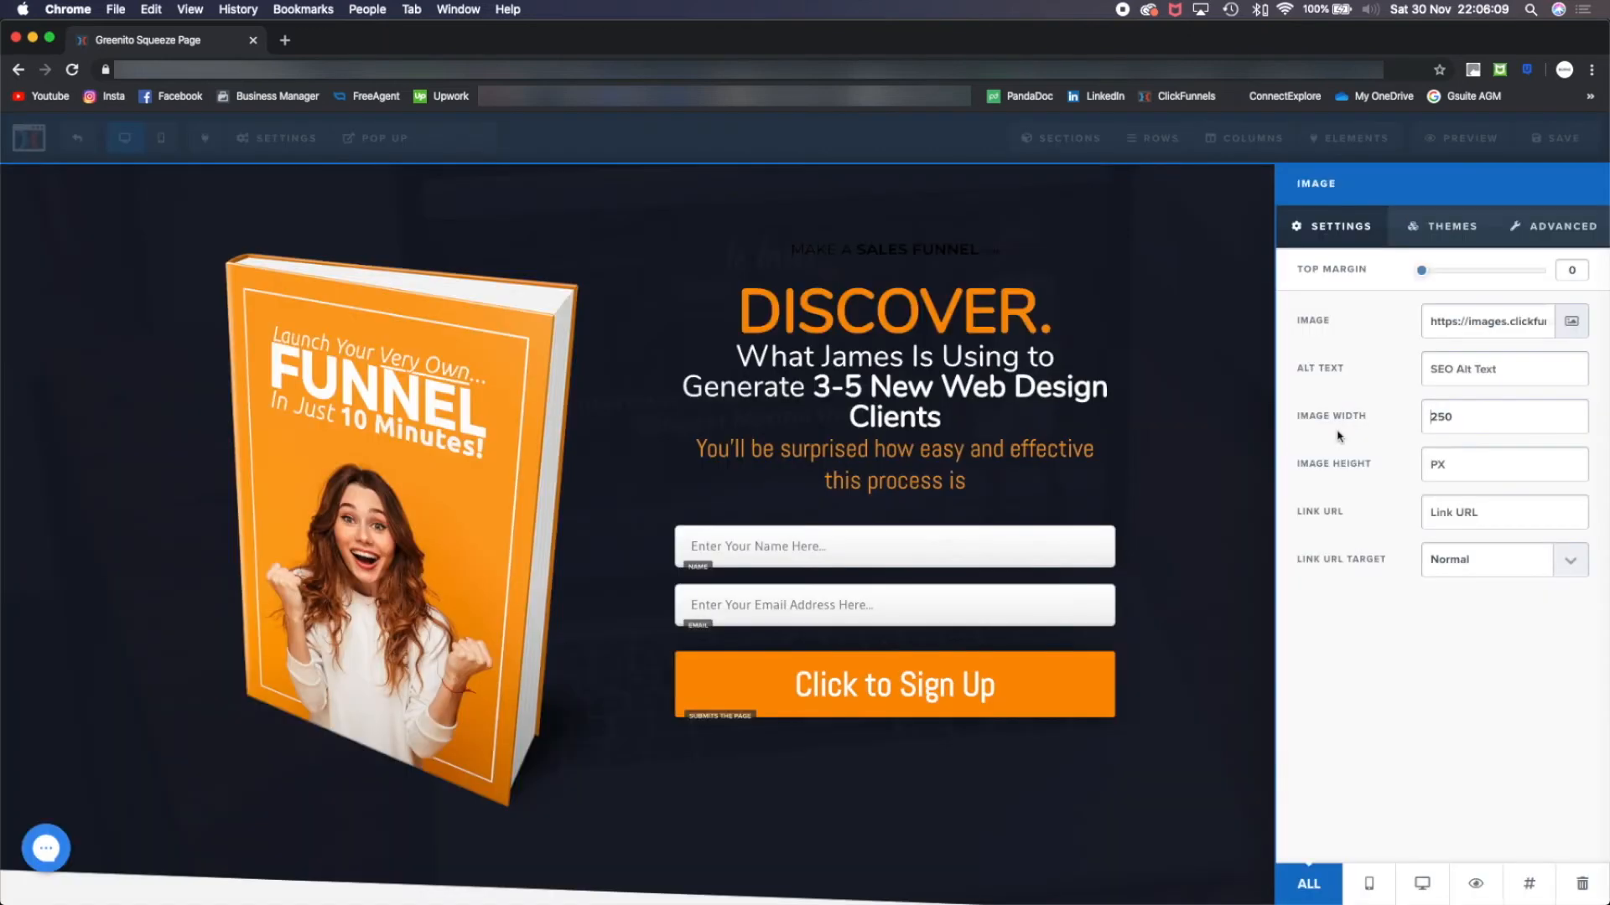
double_click(1461, 413)
text(500)
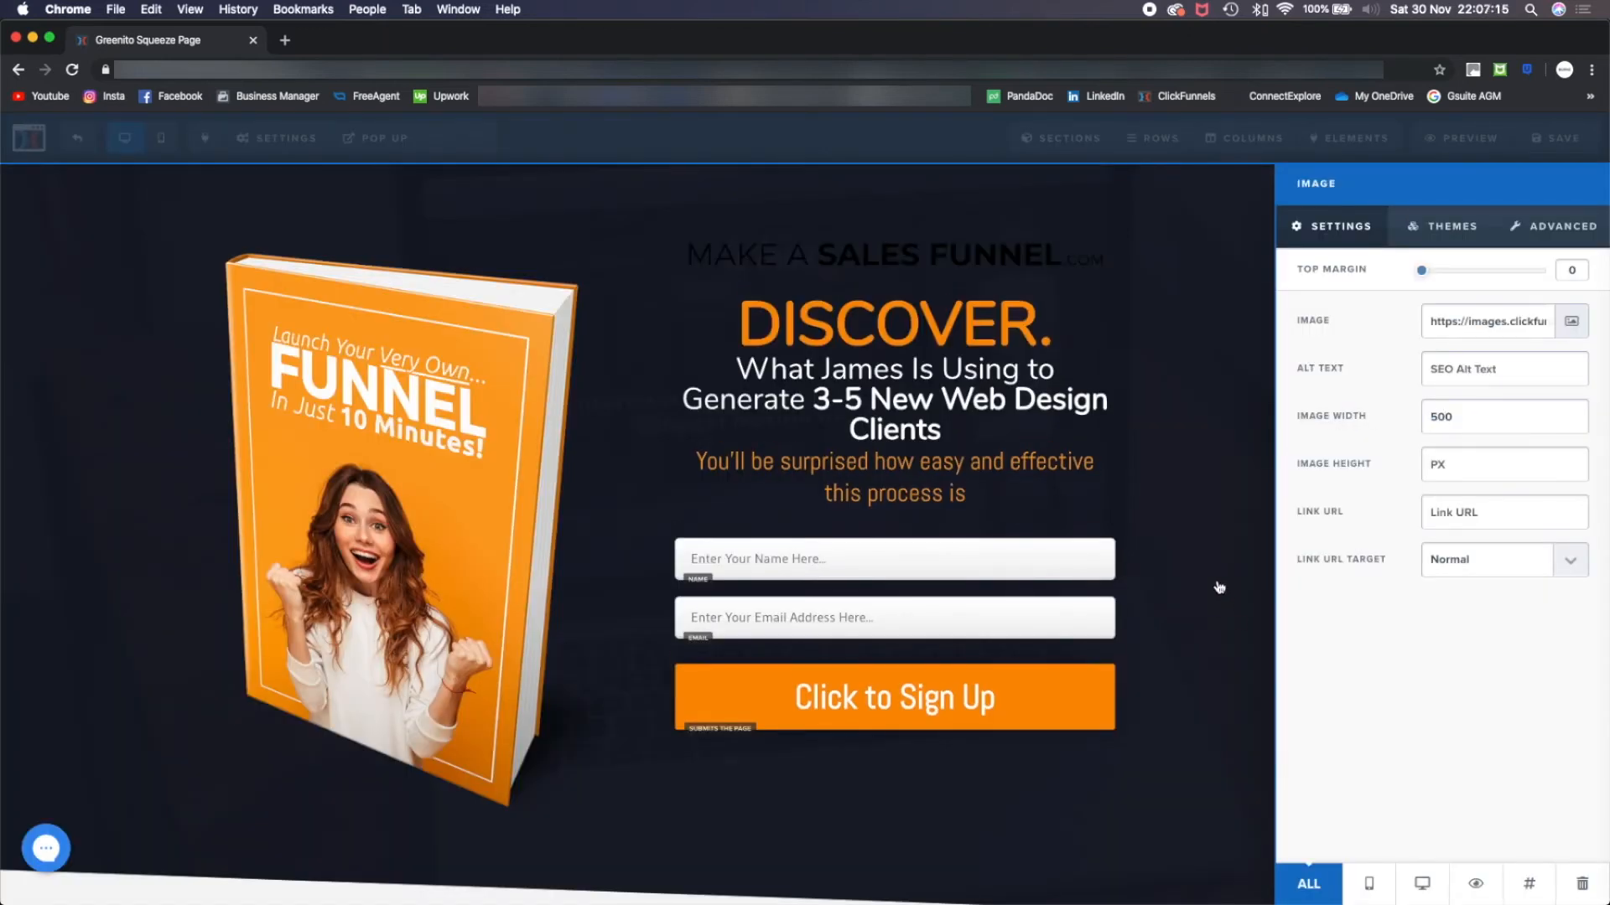
click(1219, 587)
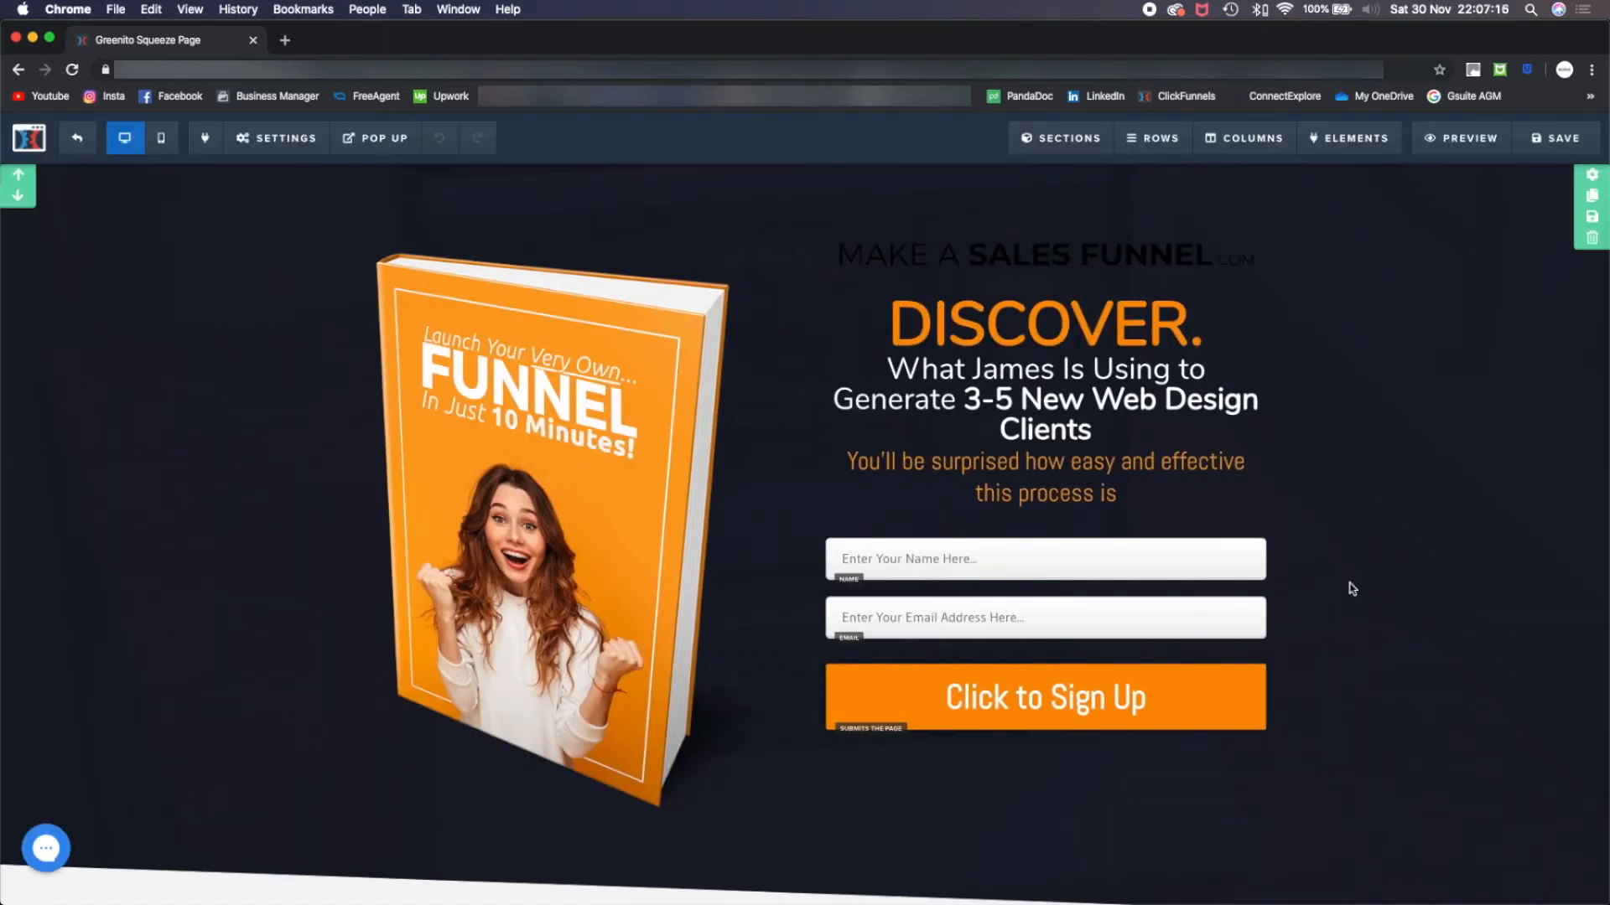
Set the background color of the section holding the book and sign-up form to teal, rgba(18, 138, 125, 0.95)
scroll(1351, 587, down, 3)
scroll(1351, 587, up, 3)
scroll(1441, 428, down, 3)
scroll(1440, 427, up, 3)
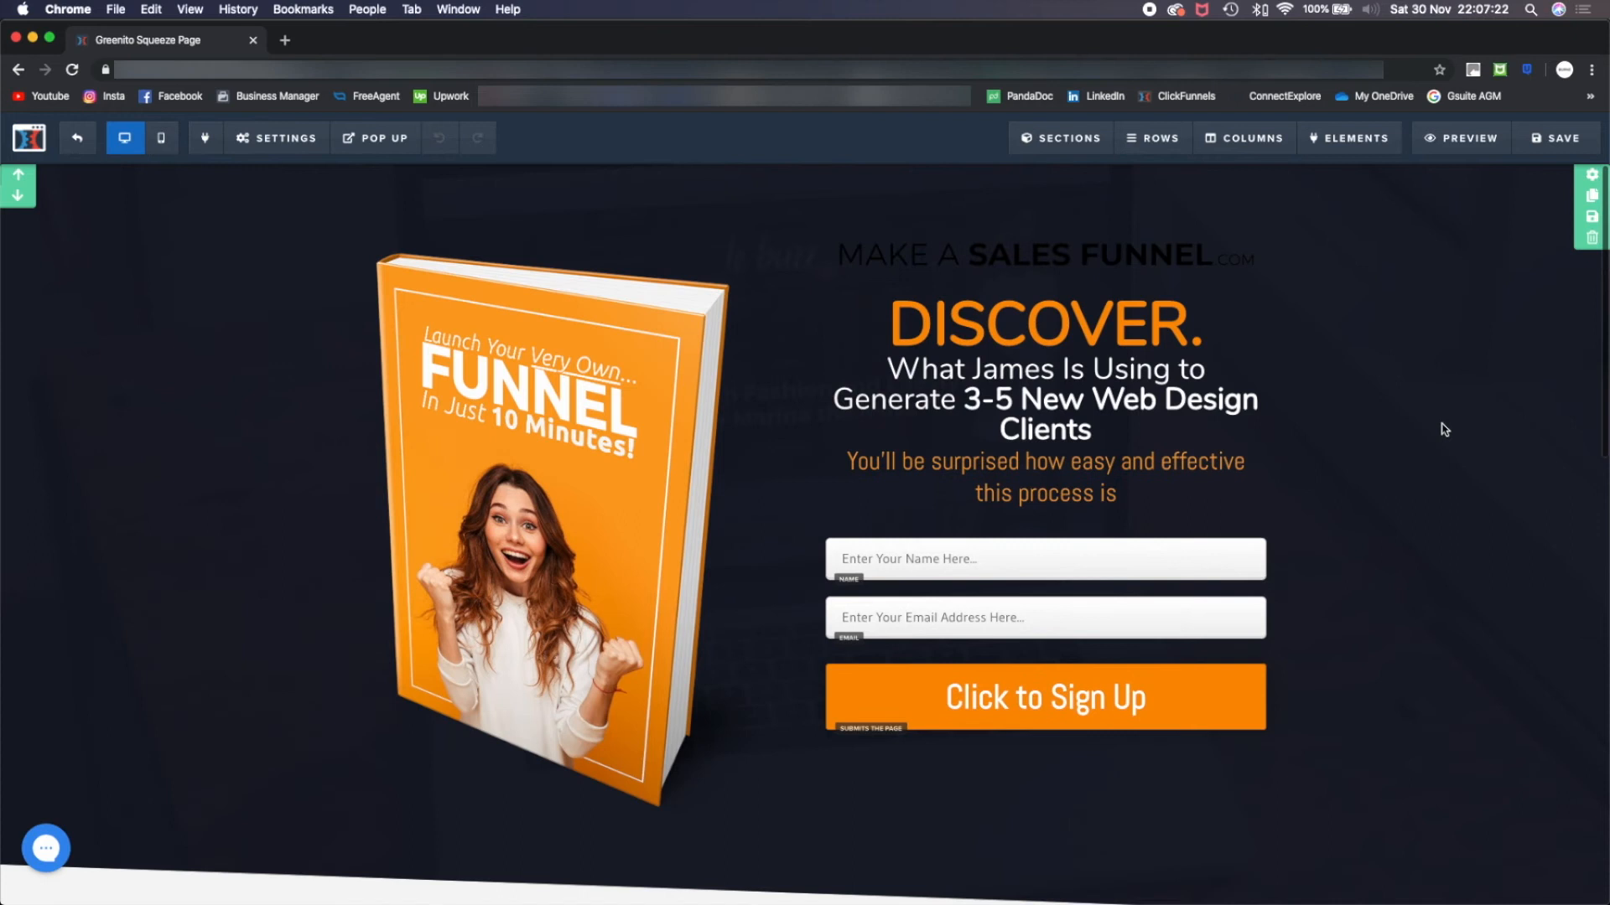
click(1588, 176)
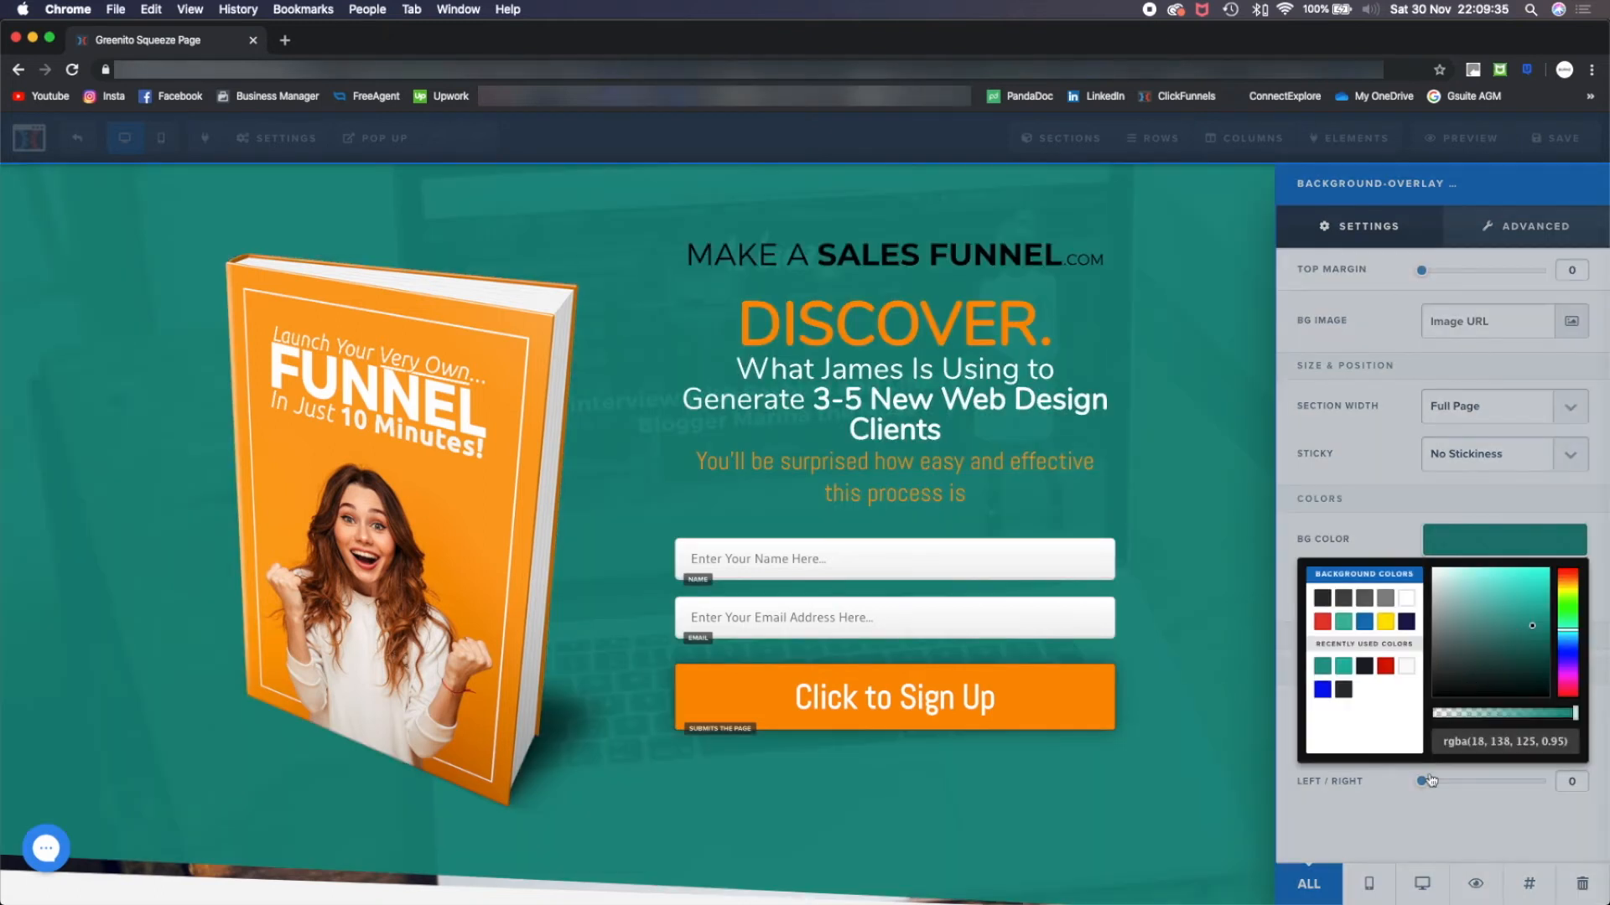
click(1428, 810)
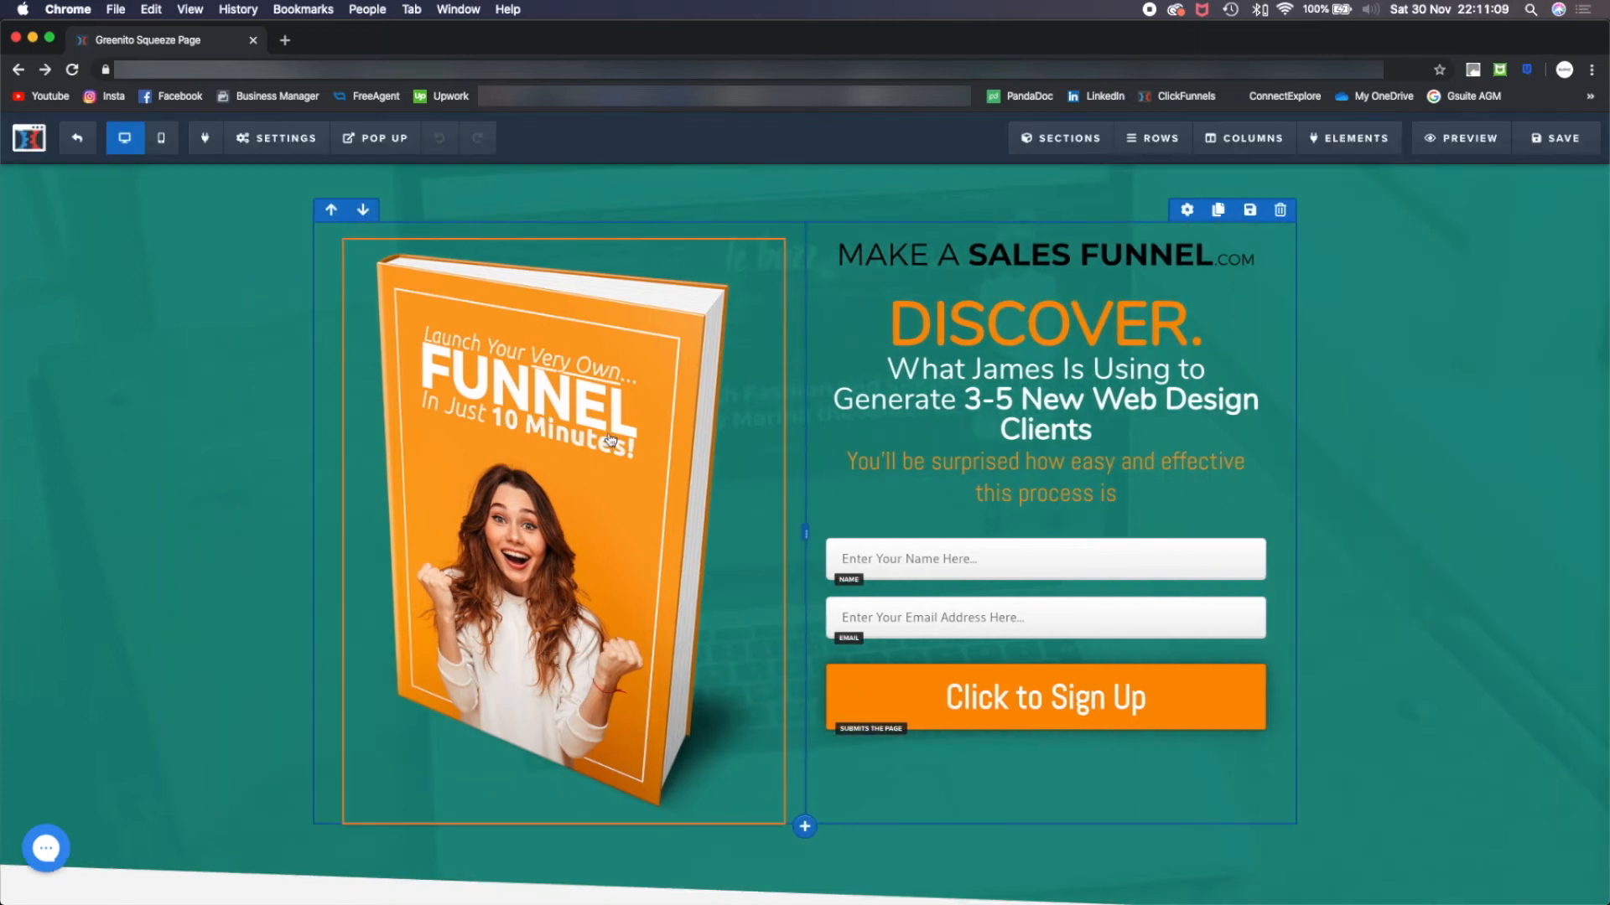
Replace the orange book picture with the Funnels for Money Makers cover and set its image width to 400
click(610, 440)
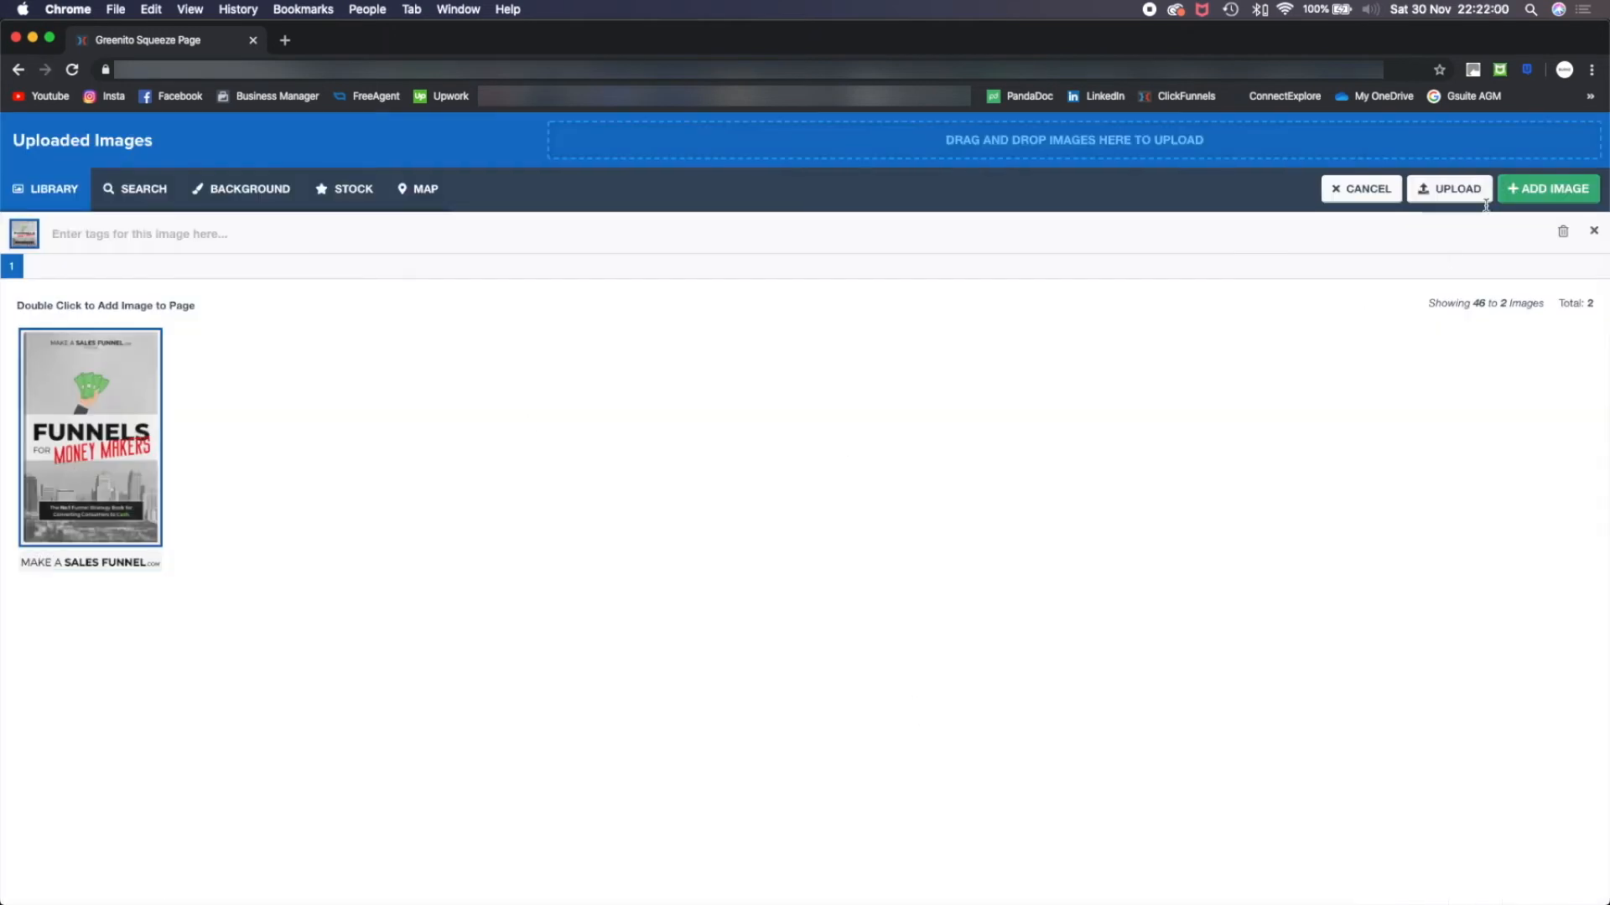
click(1546, 198)
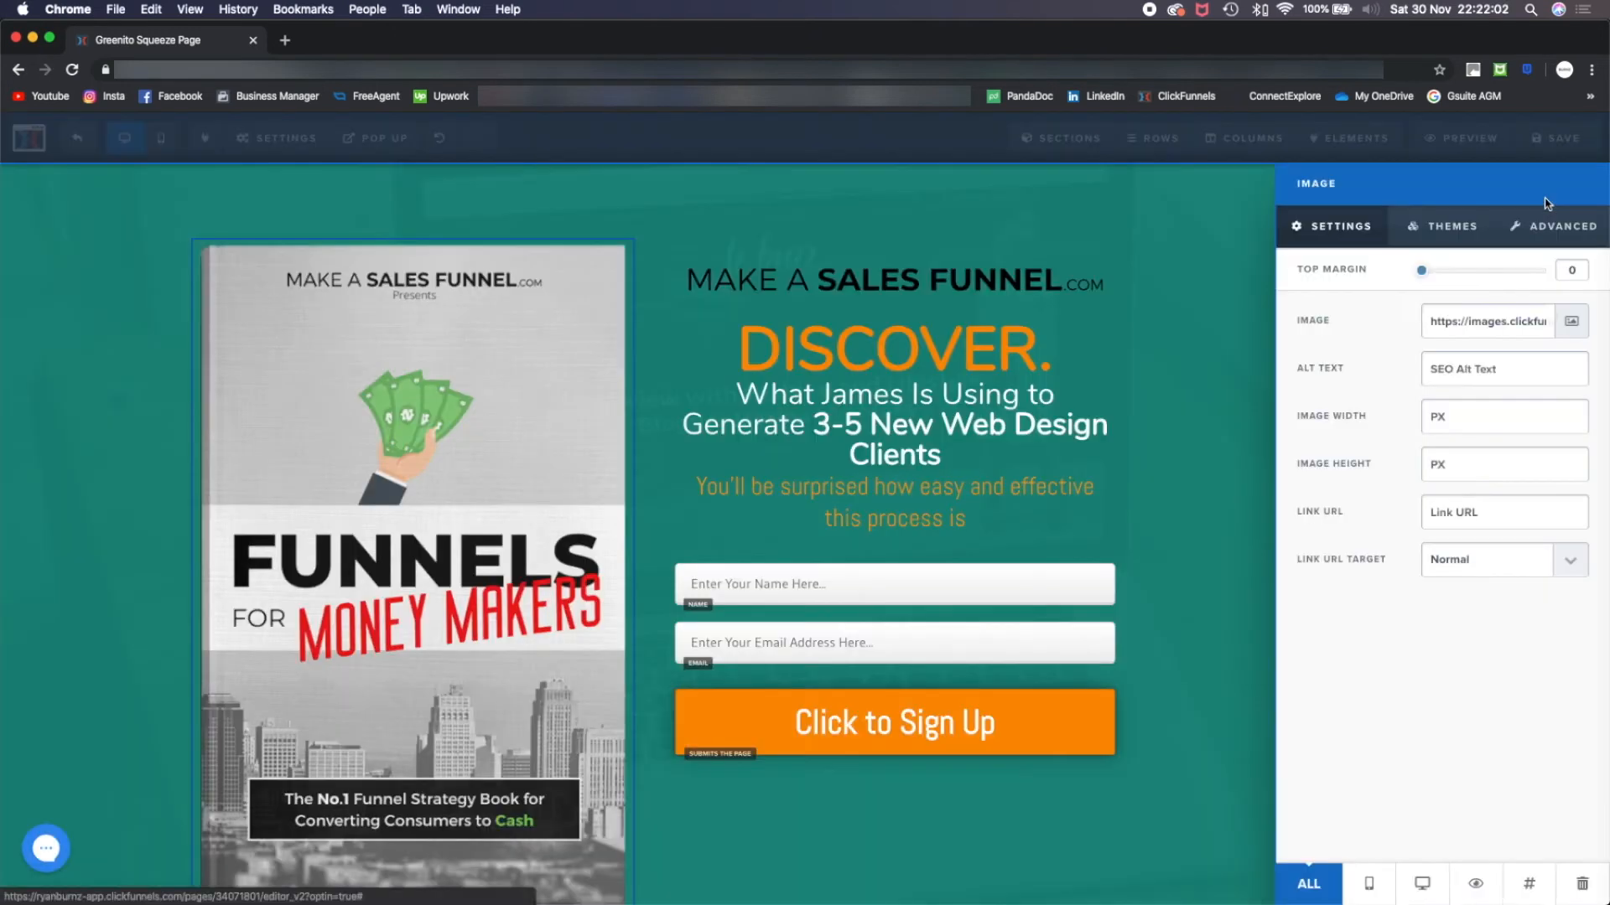
click(1504, 416)
text(400)
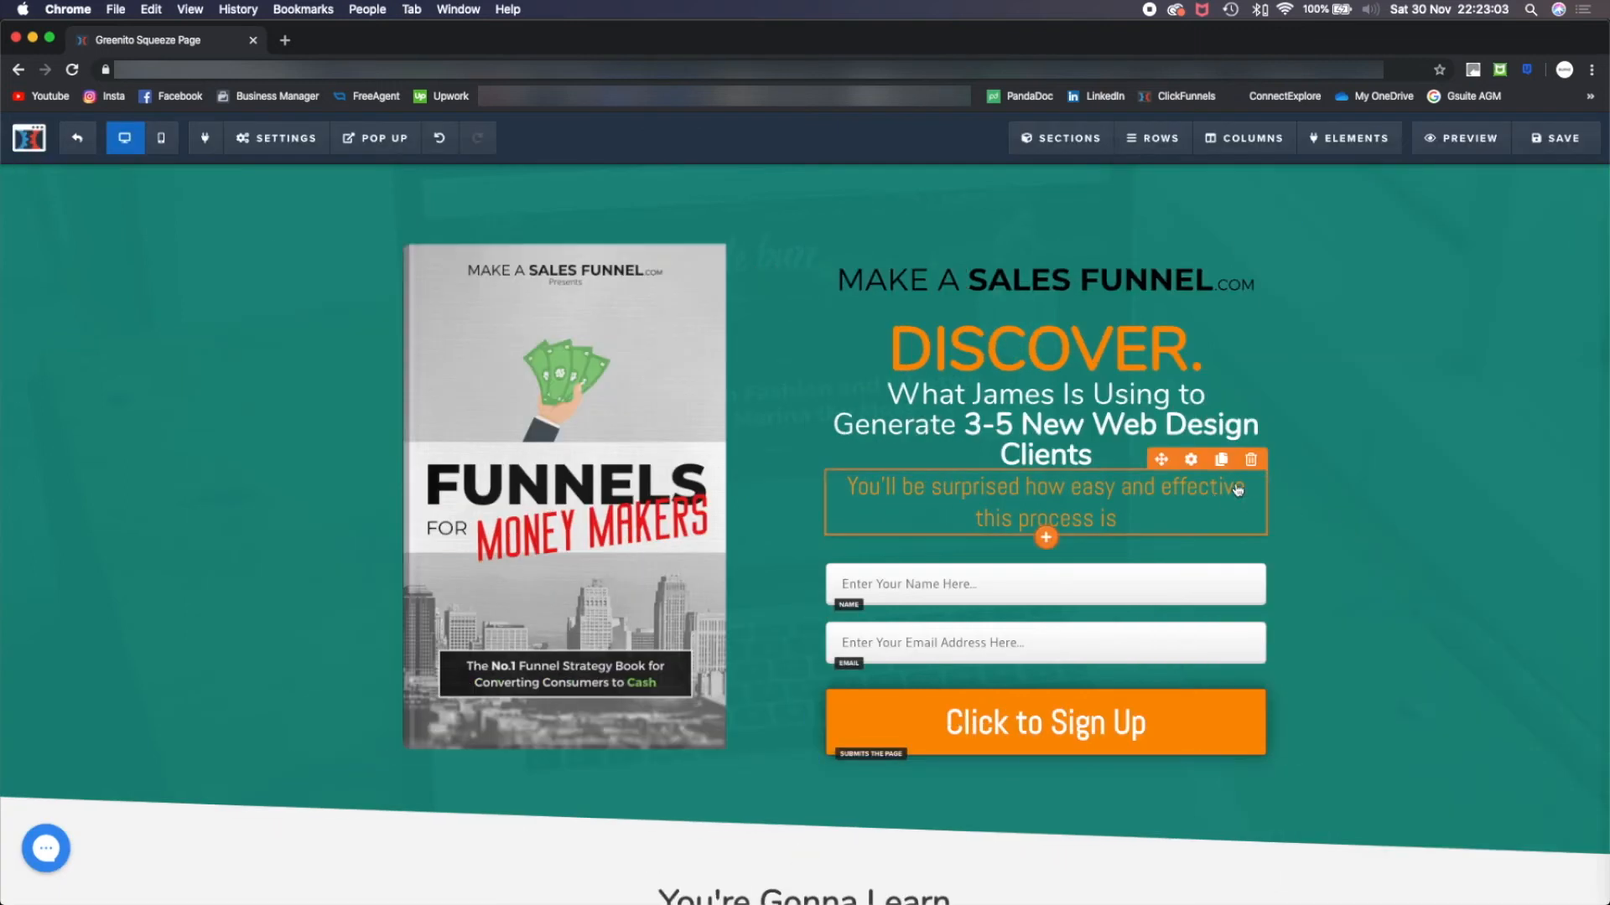
Delete the template headlines, the name and email fields and the sign-up button below the Make a Sales Funnel.com logo
click(1251, 463)
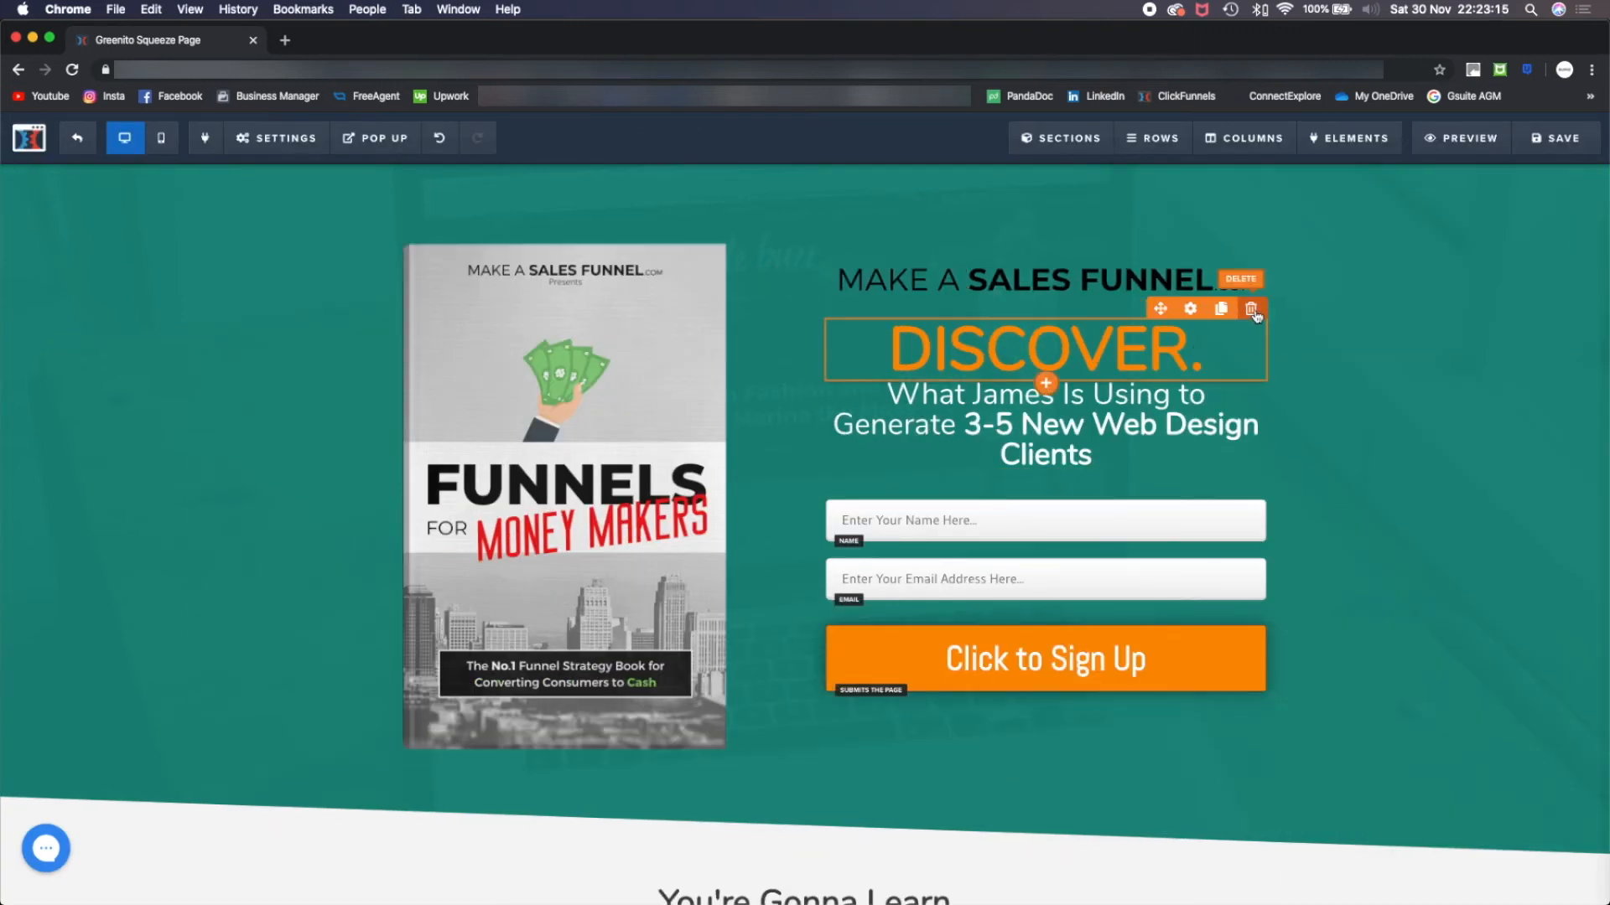
click(1252, 309)
click(1252, 278)
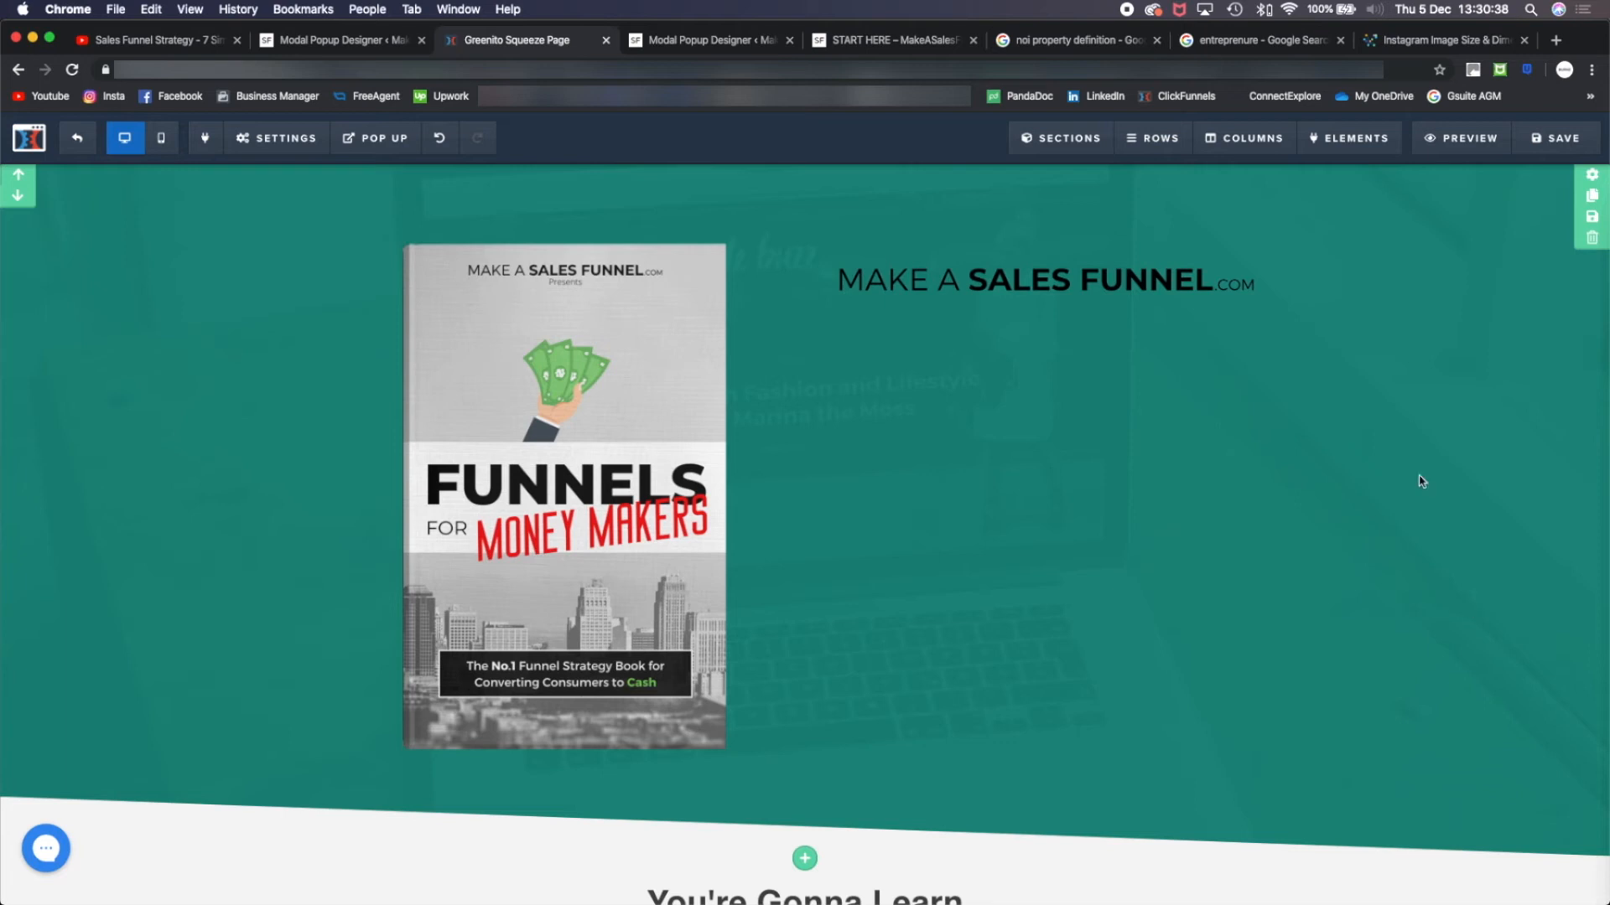
Add a headline element directly below the Make a Sales Funnel.com logo beside the book cover
mouse_move(1350, 138)
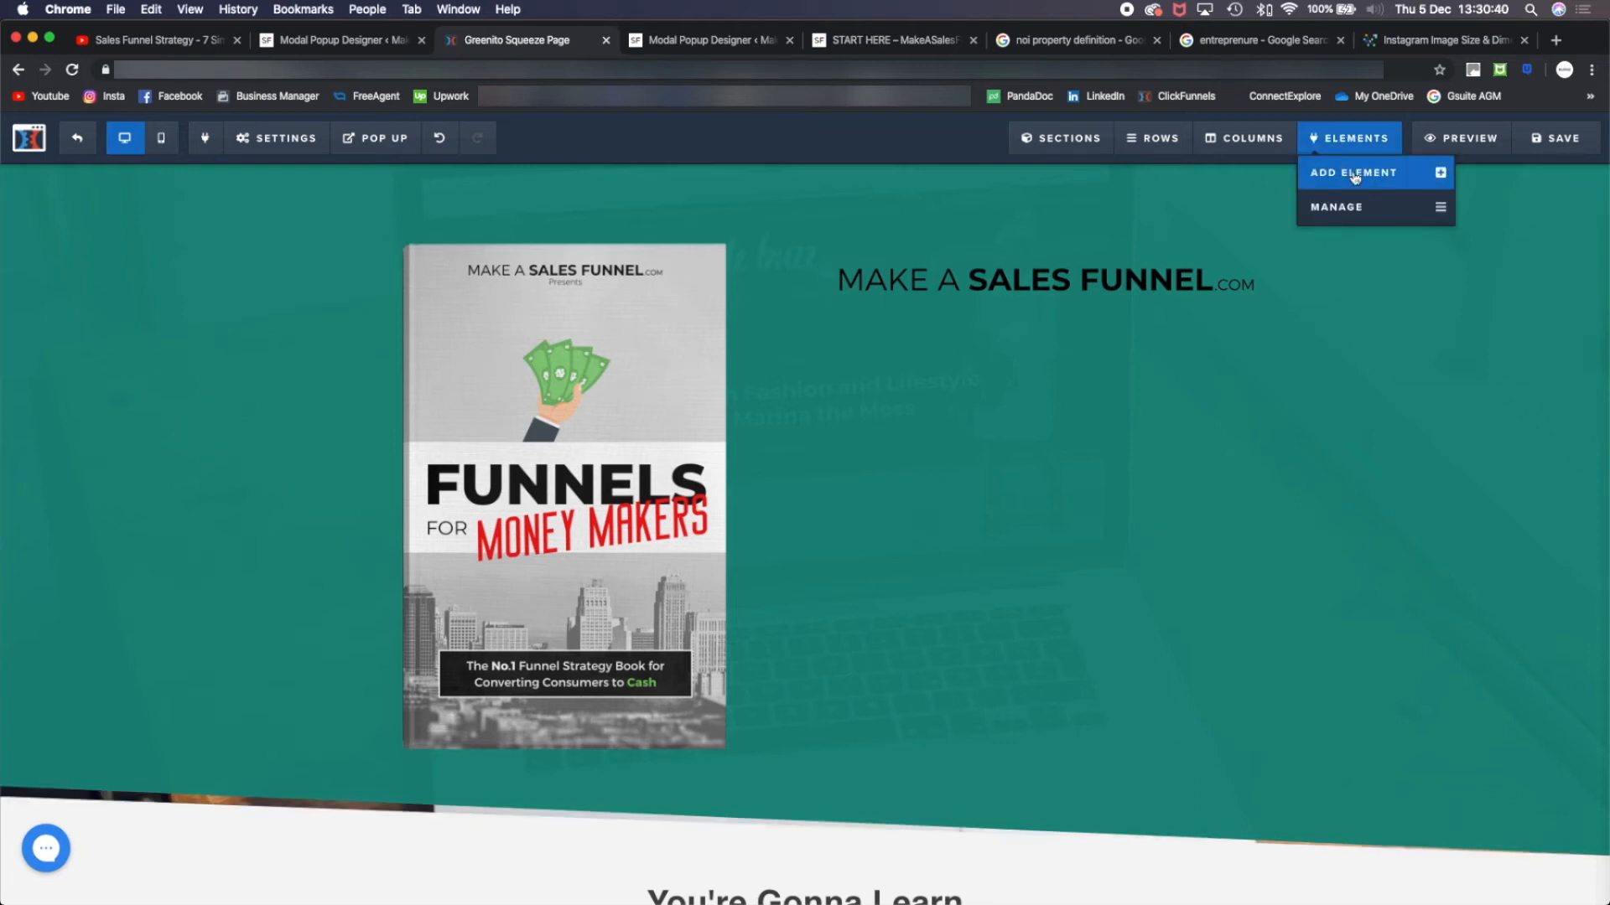
mouse_move(1049, 306)
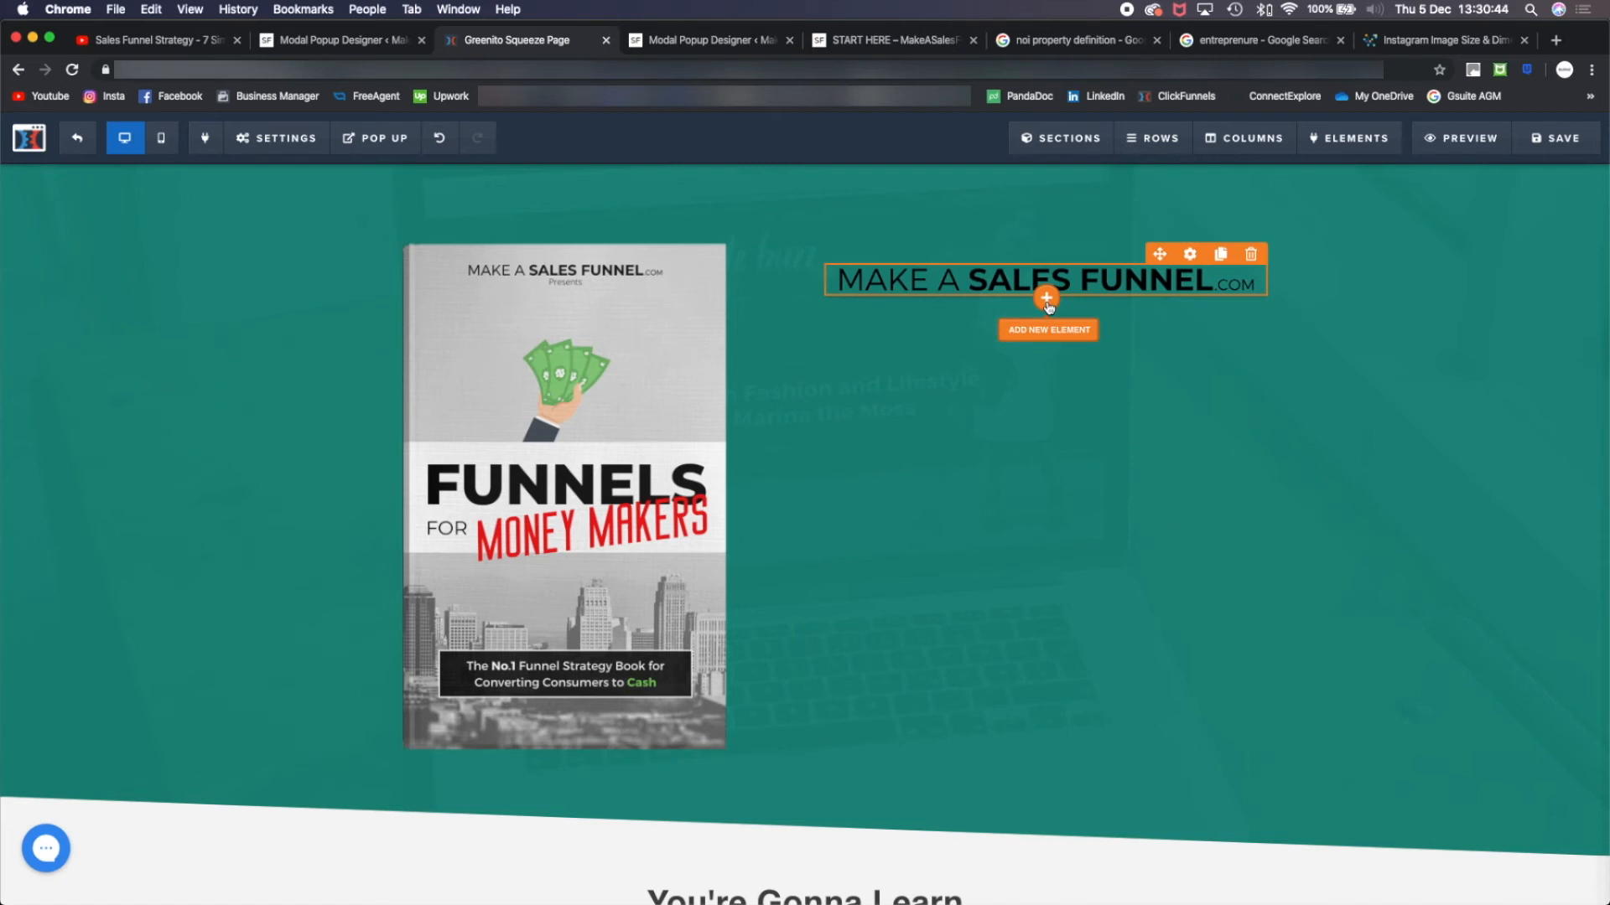
click(1048, 304)
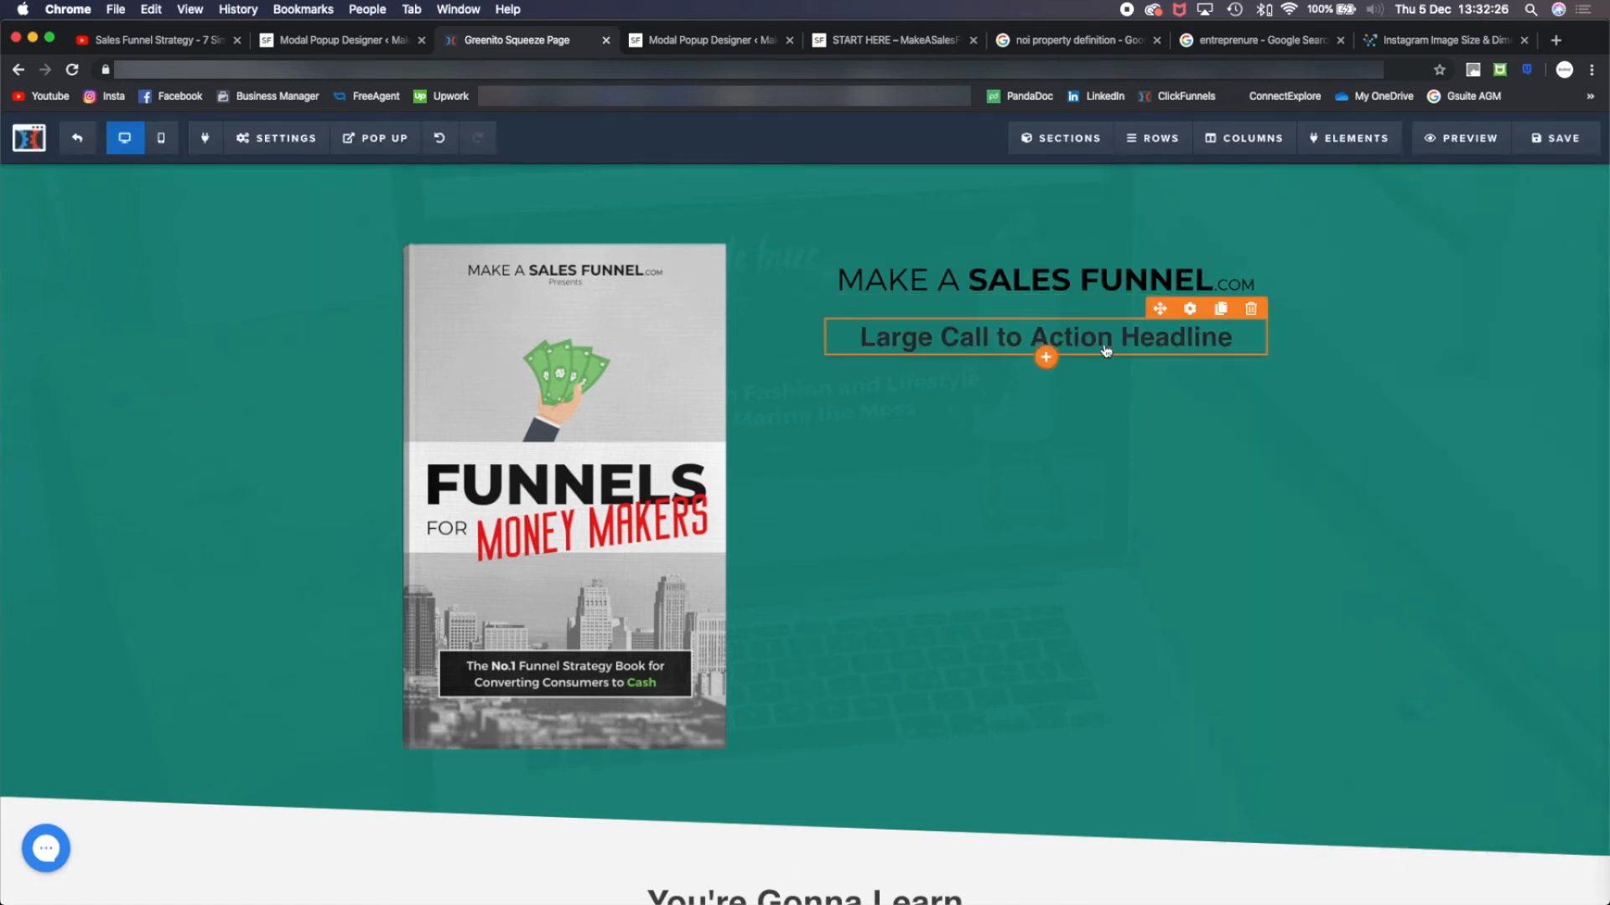
Replace the headline text below the logo with "How I Added 6 Figures to My Ecommerce Store By Using This"
click(1053, 334)
double_click(1052, 334)
key(super+a)
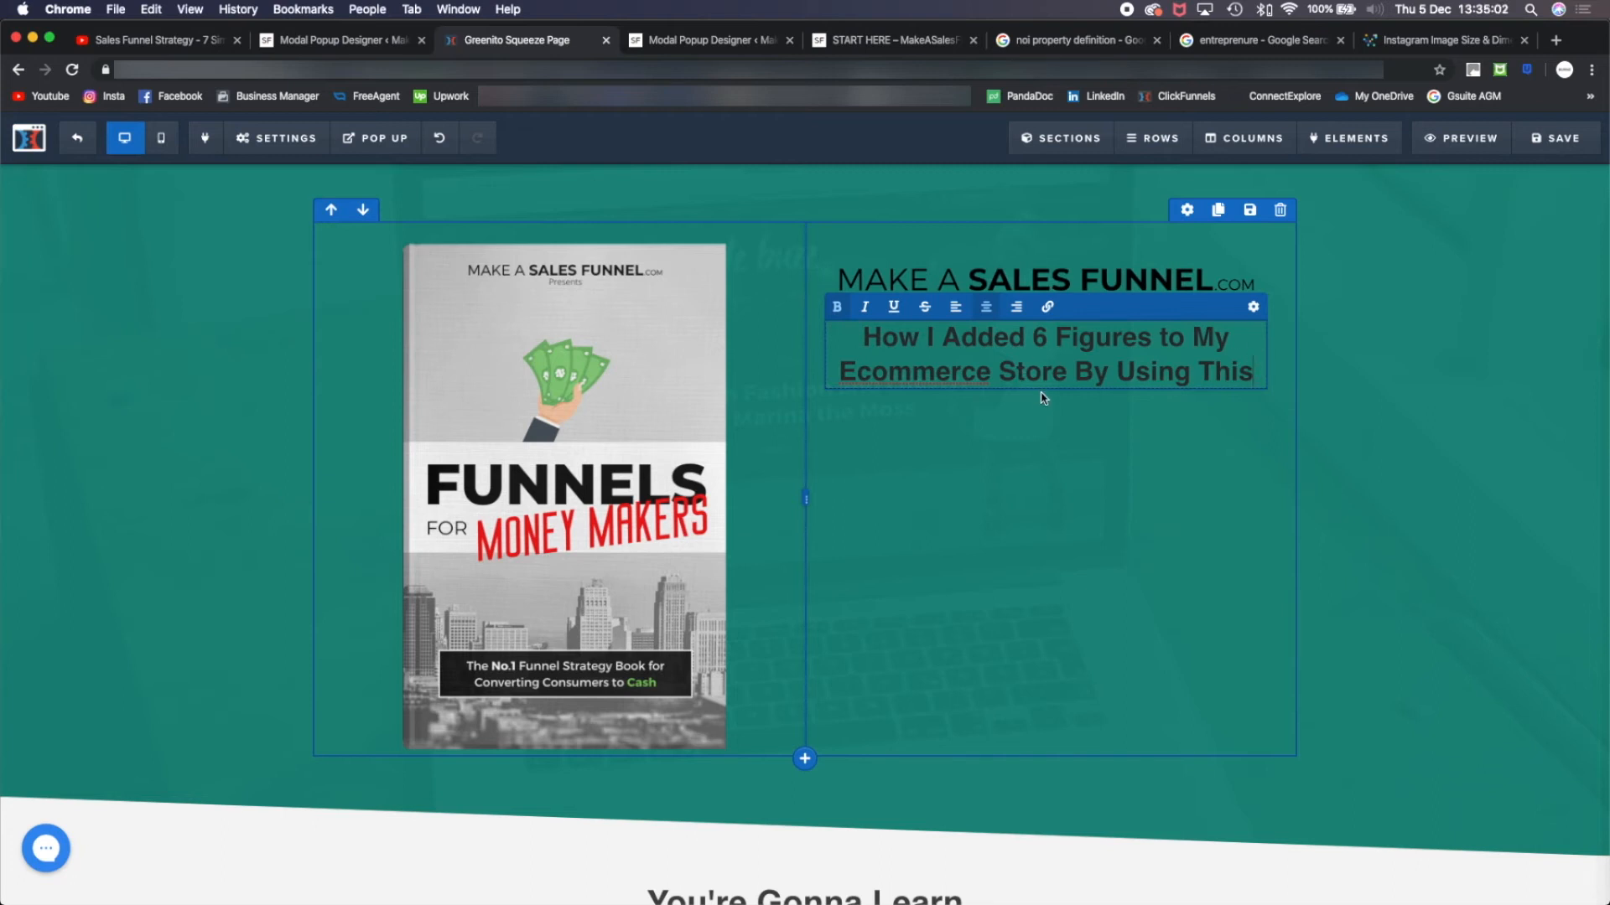
click(1048, 423)
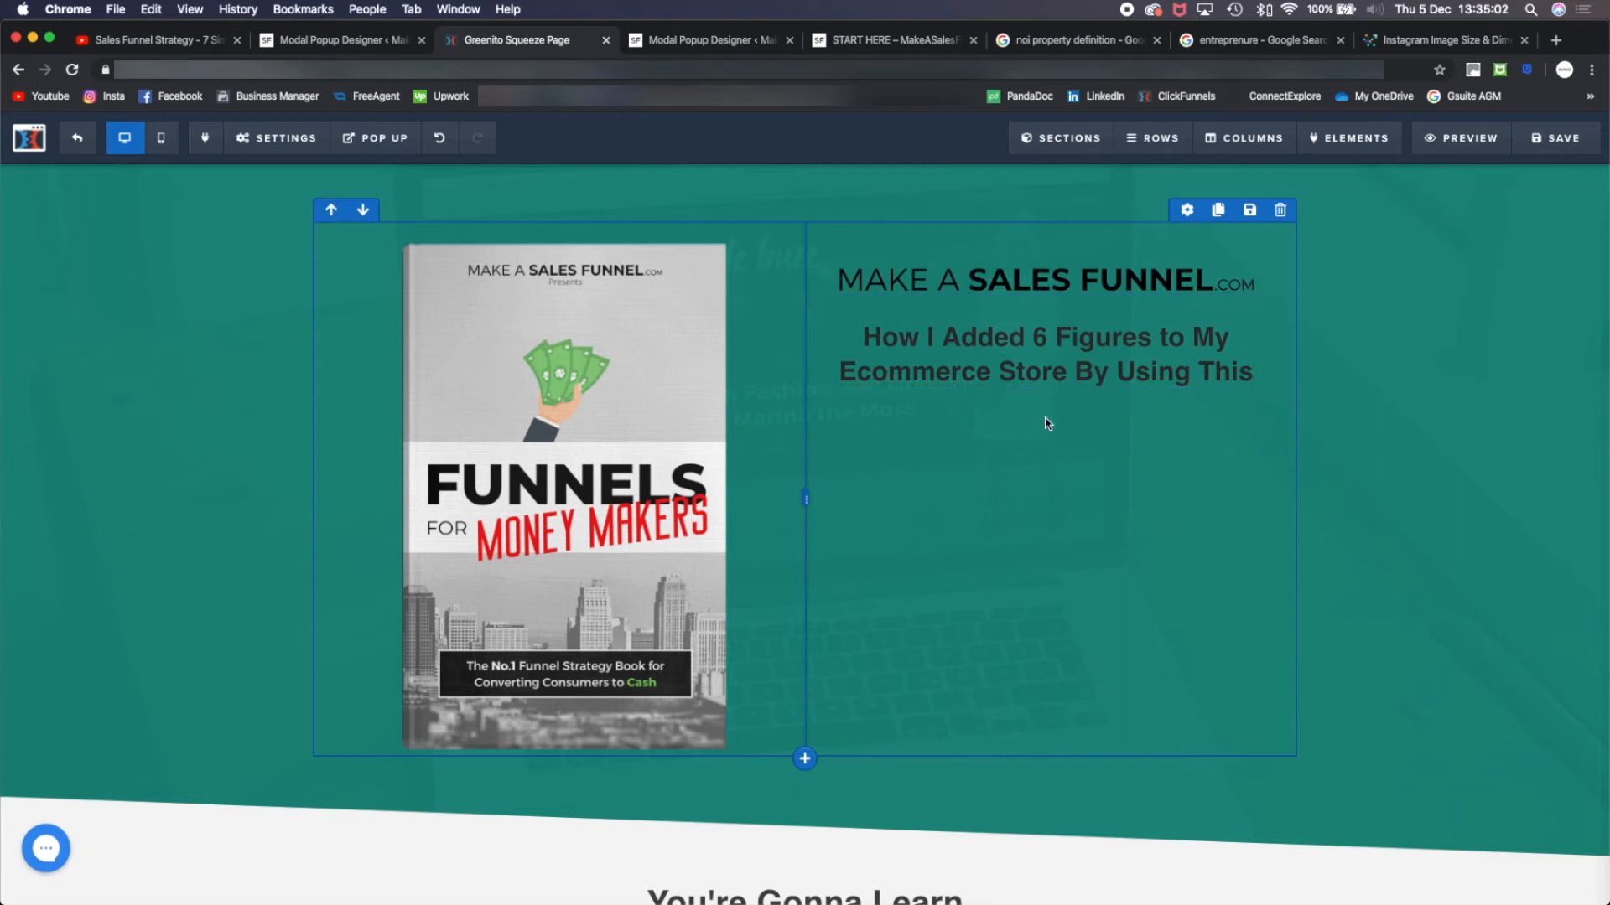
Add a second headline below the first one with the text "One Easy to Read Ebook"
click(1047, 423)
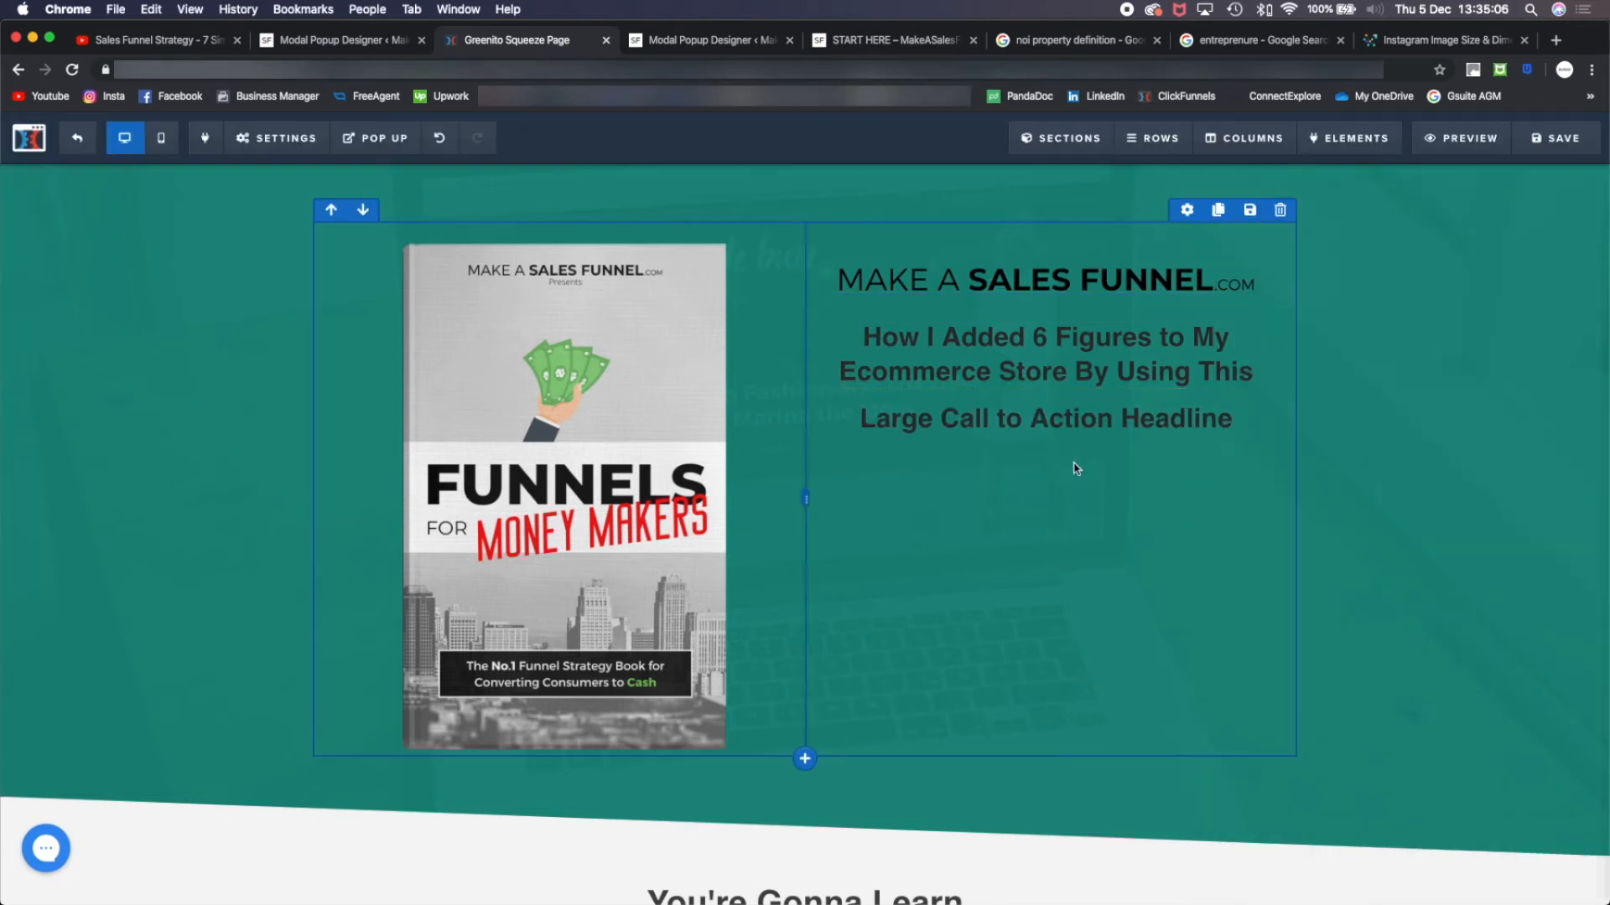
click(1055, 419)
text(One Eas)
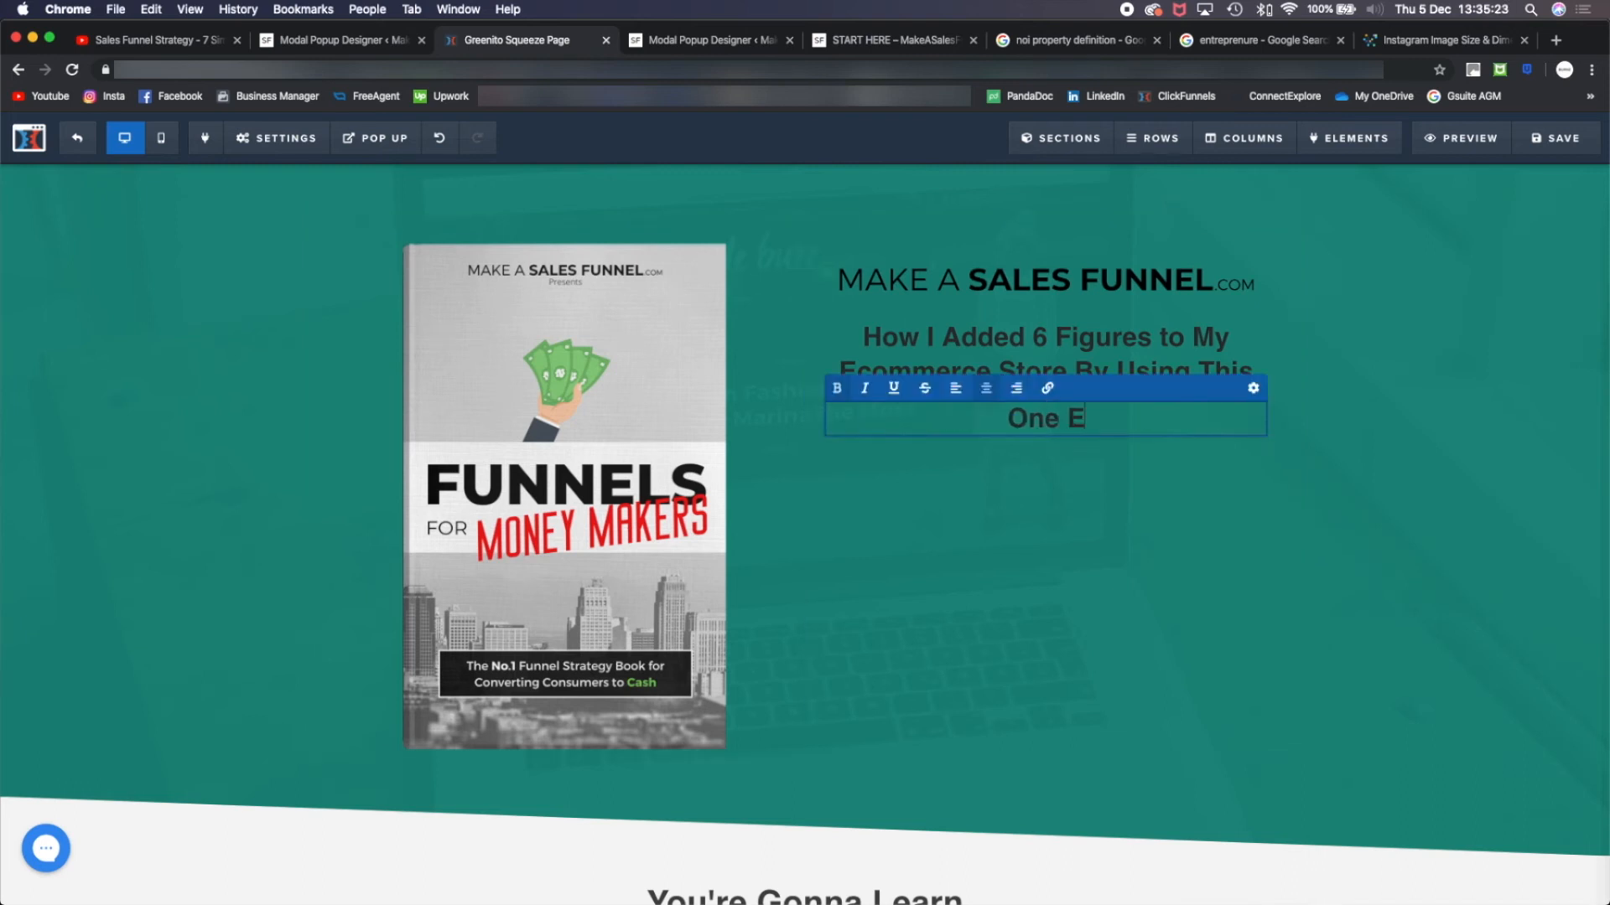
text(y to Read Ebook)
Add a sub-headline below the headlines reading "THAT DOESN'T Require Cold Calling, Spending lots of Time, Money or Extra Resources"
click(1047, 467)
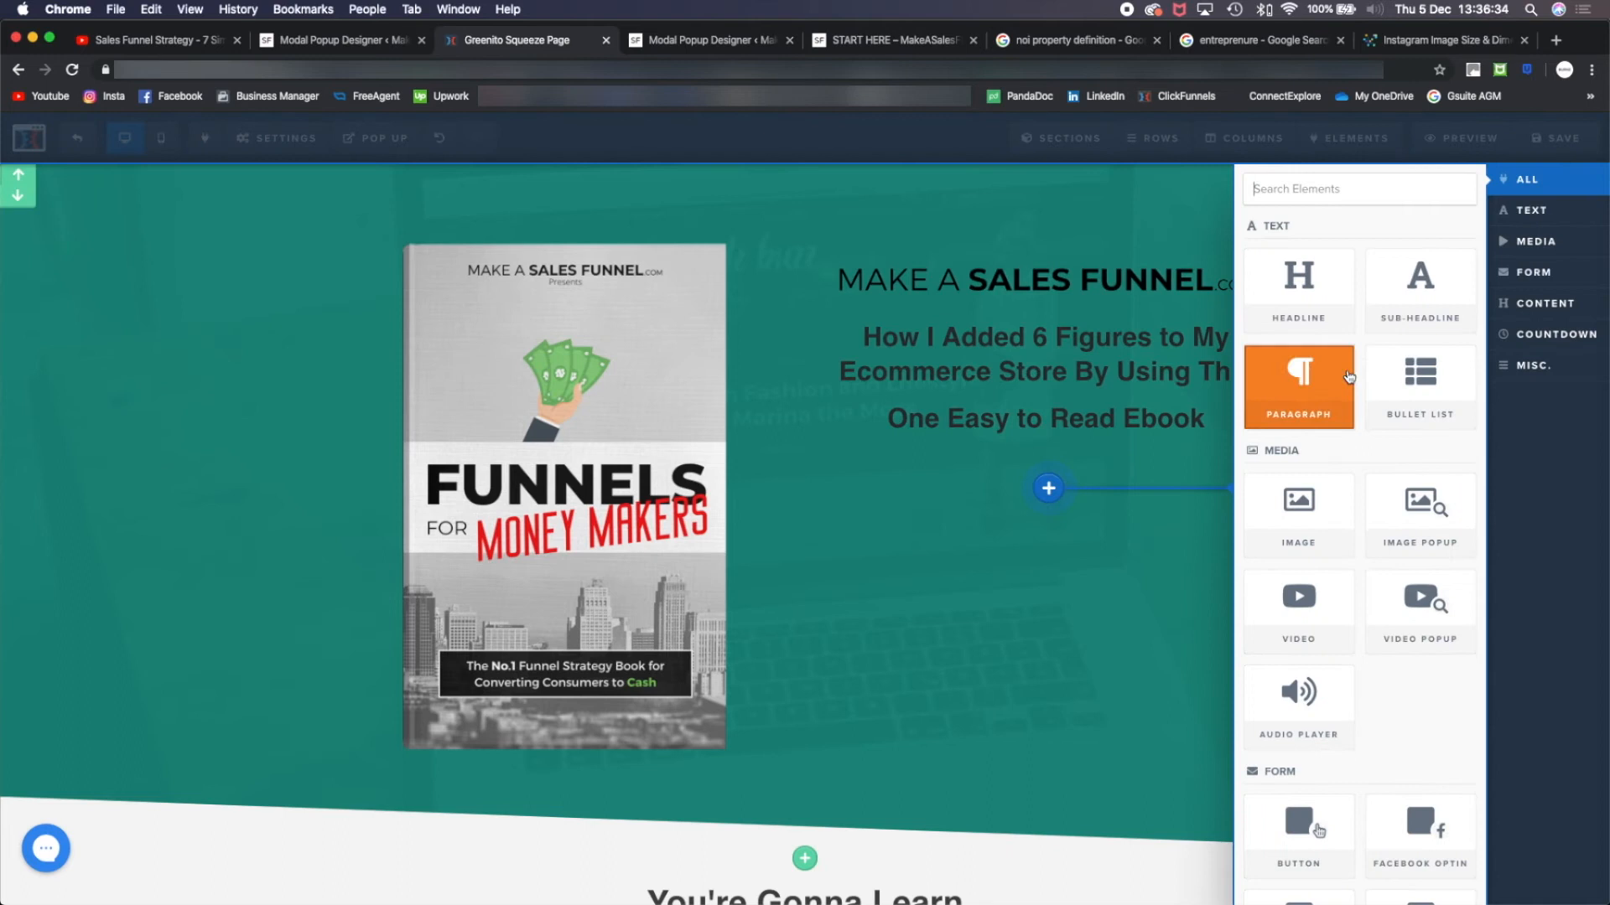
click(1430, 308)
click(1009, 460)
key(super+a)
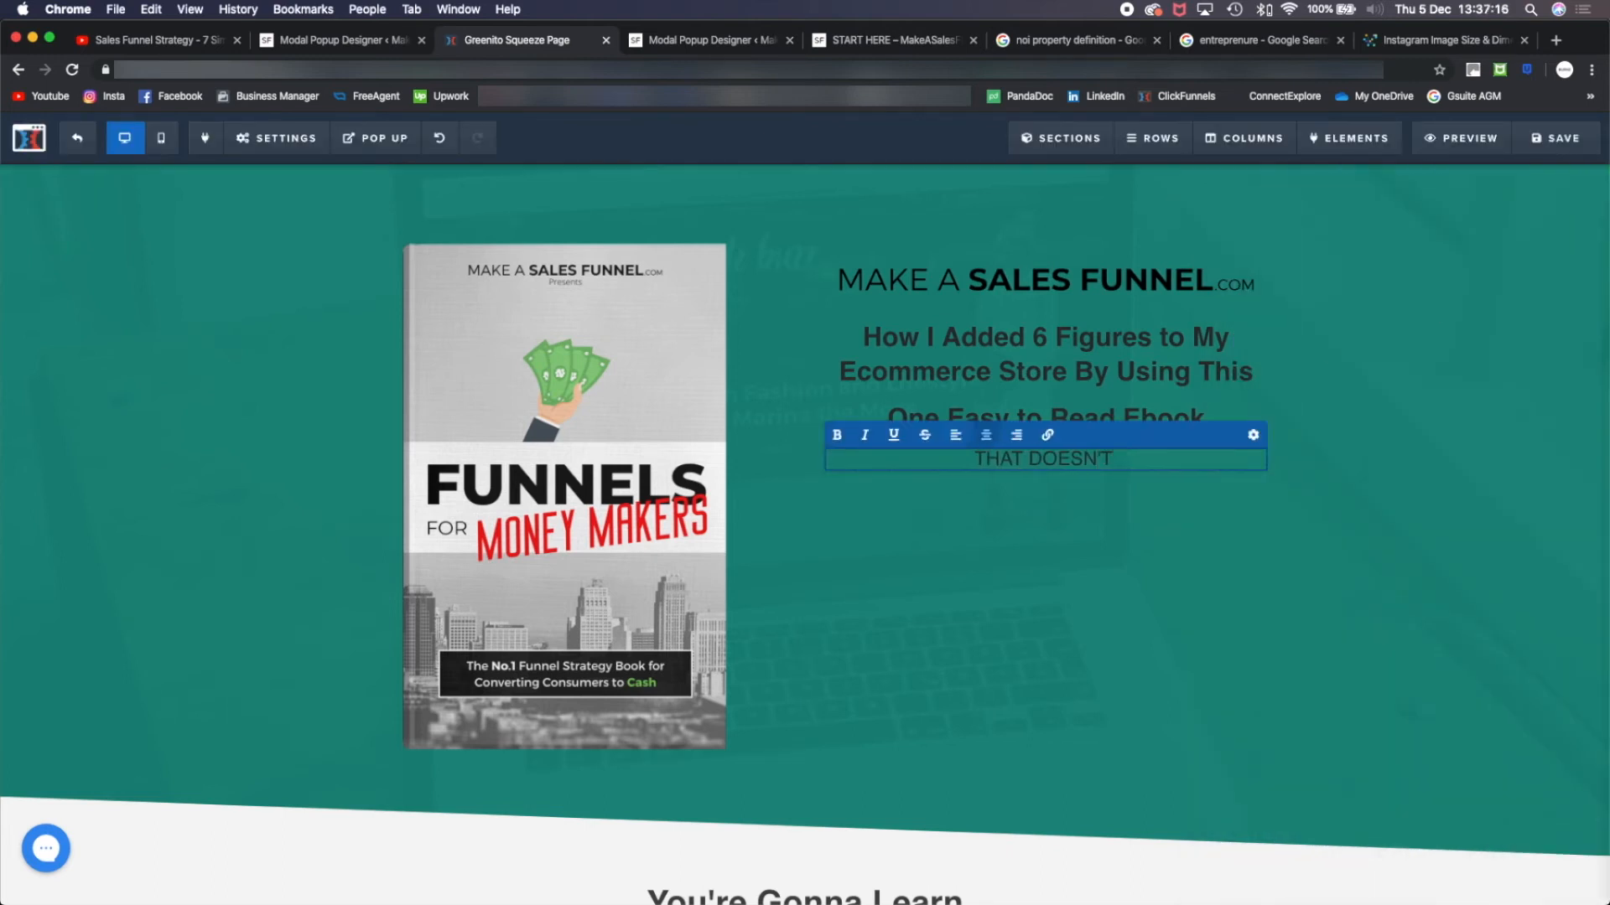
text(Require cold calling, spending lots of time, money or extra resour)
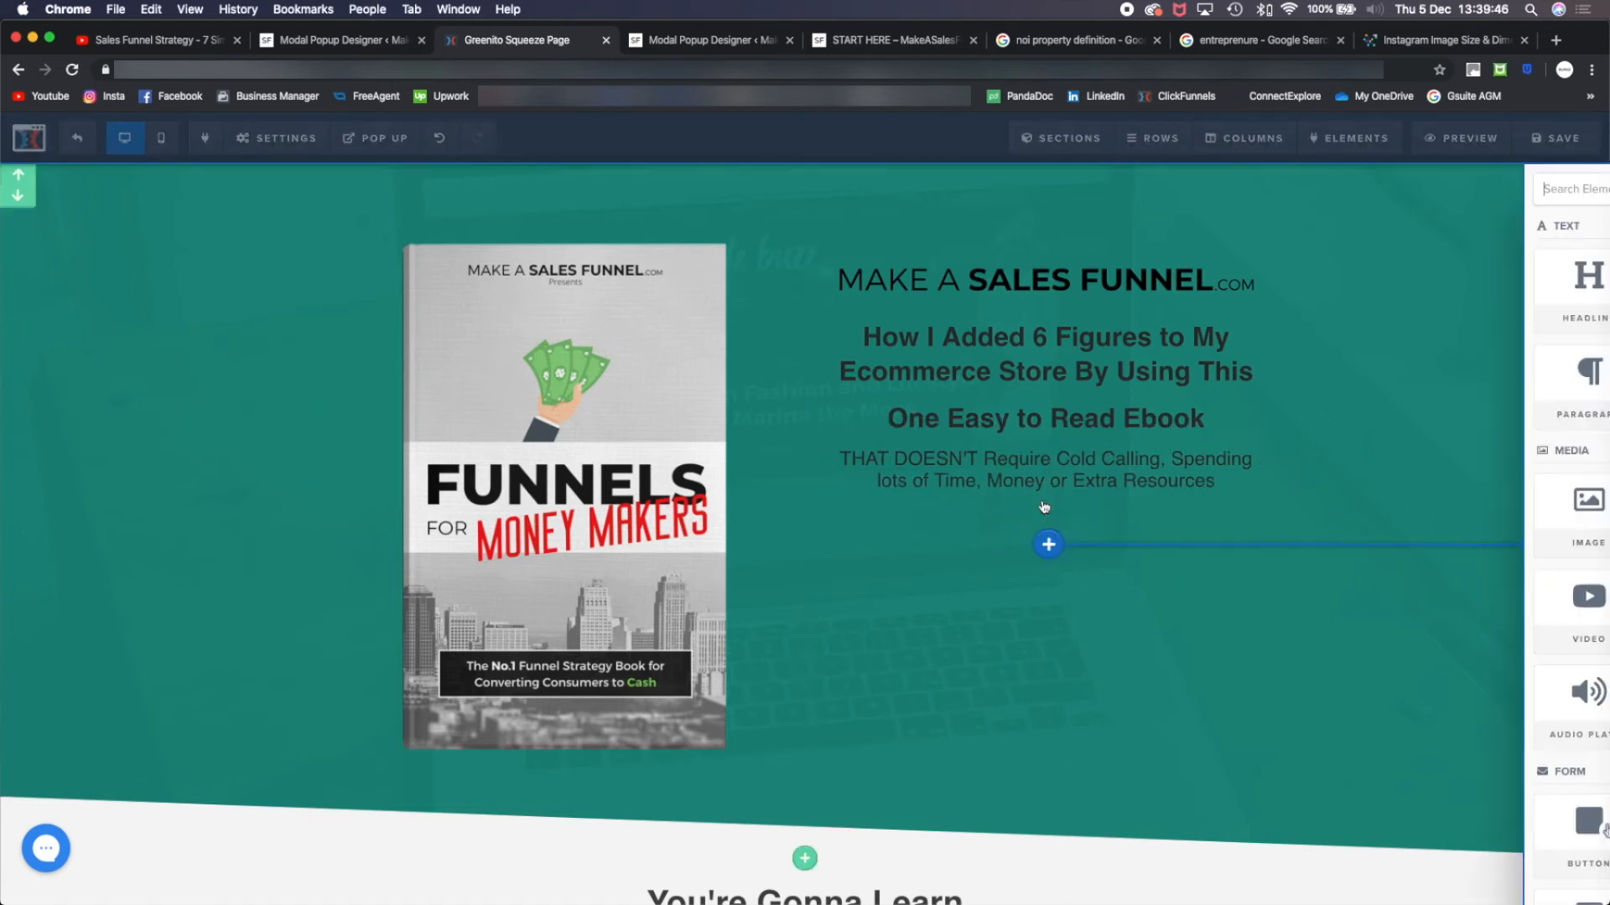
Add another sub-headline below reading "and IT'S NOT facebook ads, SEO, Email marketing, Websites, Social Media, Affiliates or Video Content!"
click(1045, 500)
click(1420, 291)
click(1059, 516)
key(super+a)
text(and IT)
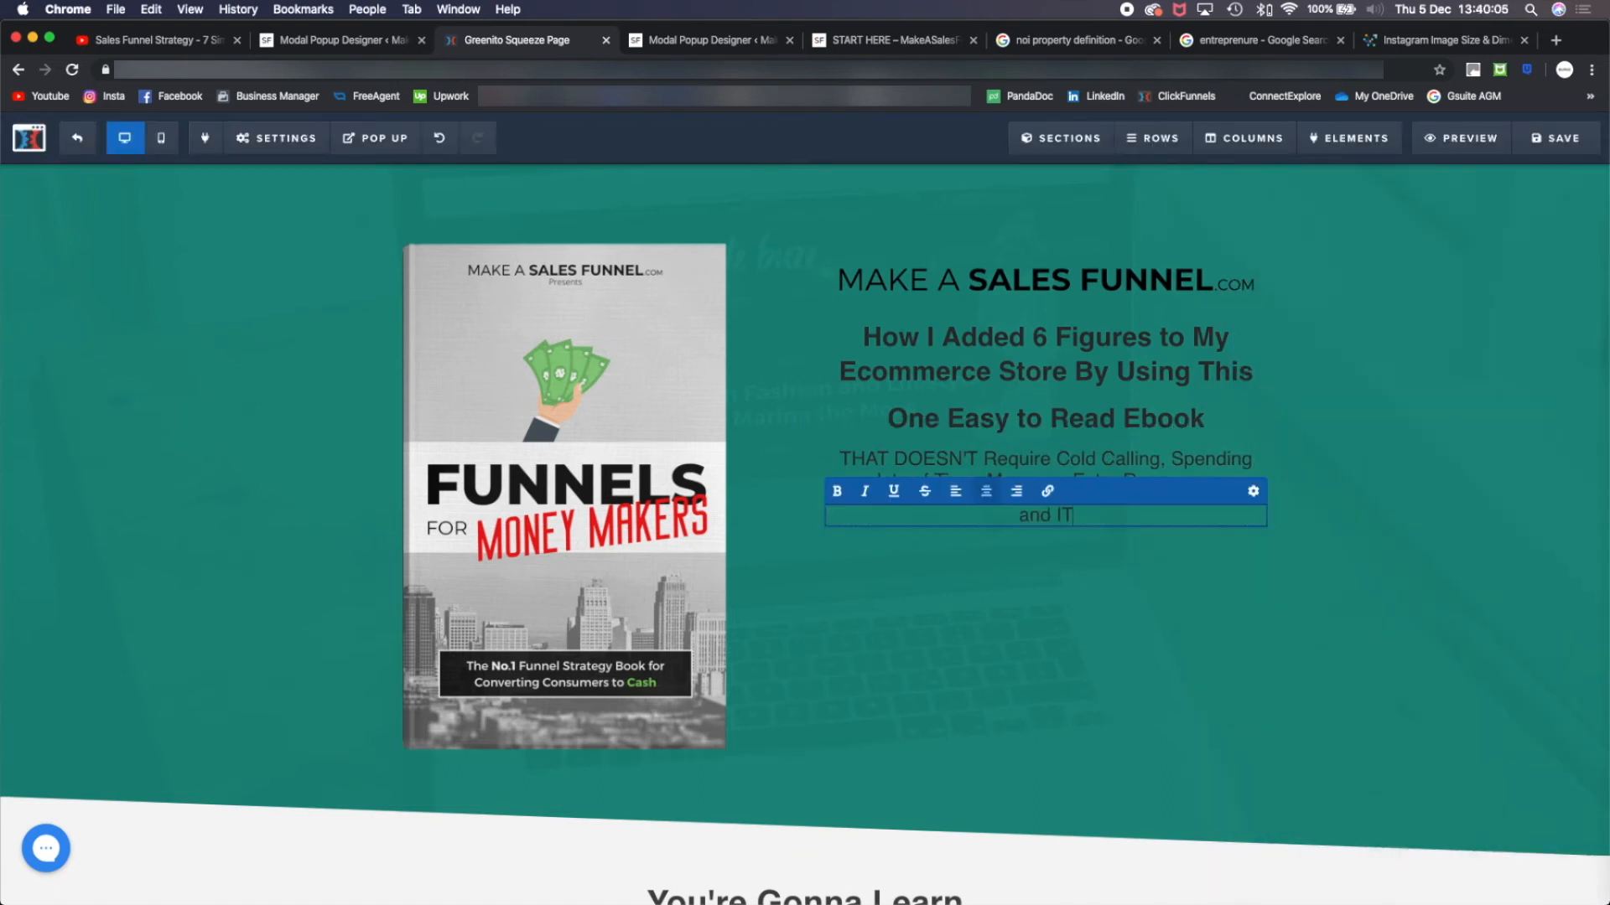
text('S NOT facebook ads, SEO, Email,)
key(BackSpace)
text(marketing, Websites, Socila )
text(Media, Affiliates or Video Content)
click(1080, 539)
key(BackSpace)
key(BackSpace)
text(al)
click(1110, 559)
text(!)
click(1603, 672)
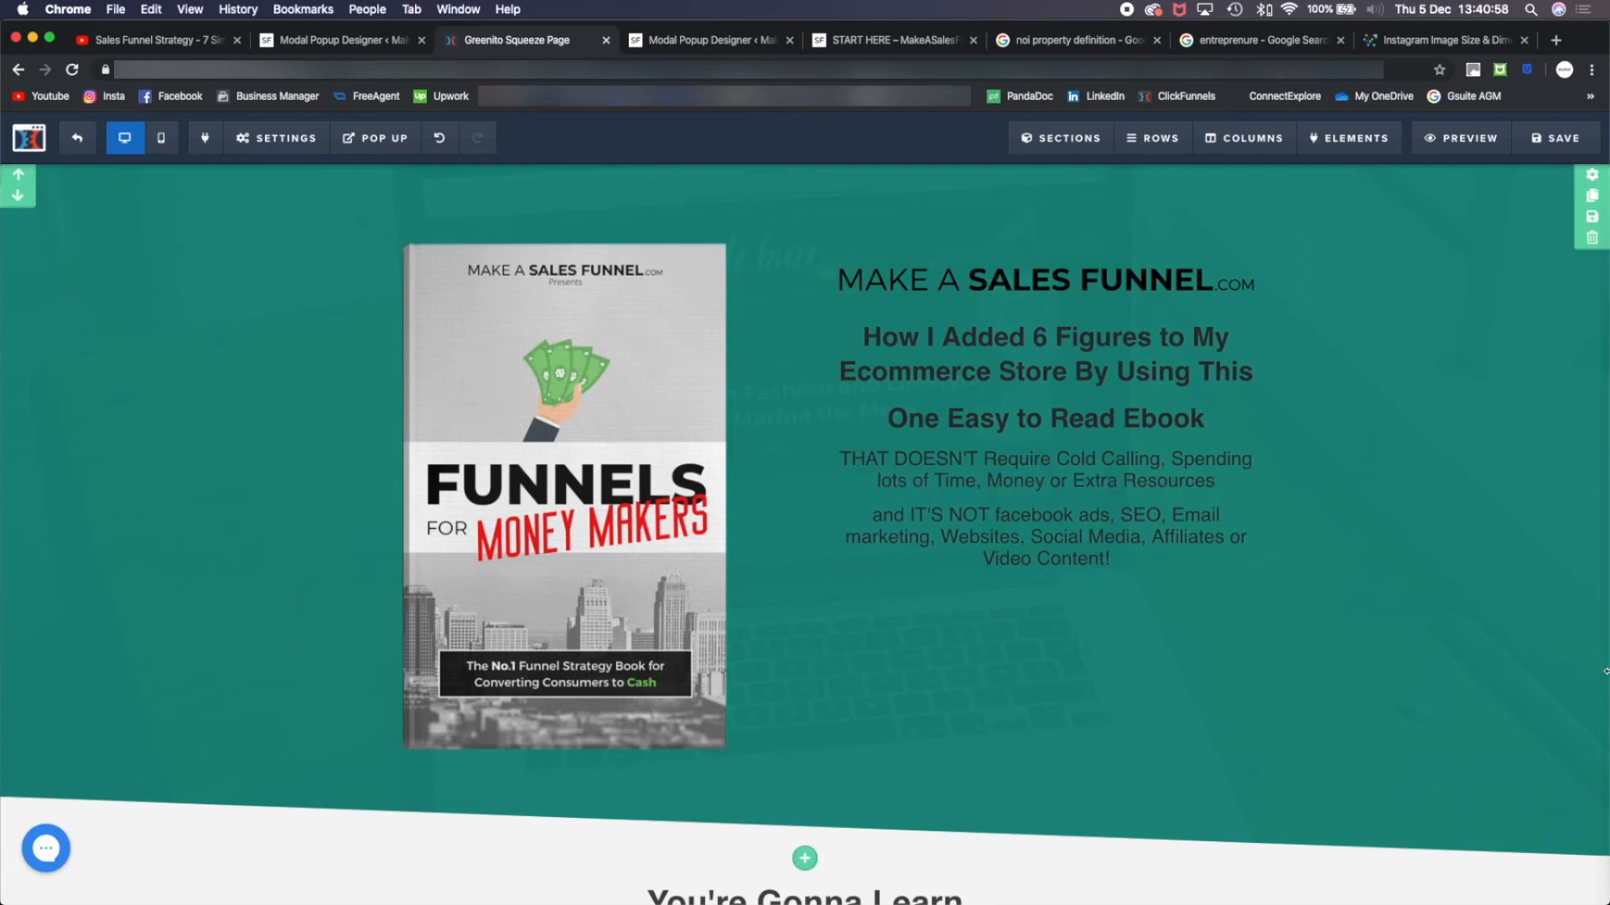
Shrink the font of the "How I Added 6 Figures" headline and the "IT'S NOT" sub-headline, and enlarge the "One Easy to Read Ebook" headline
click(1073, 332)
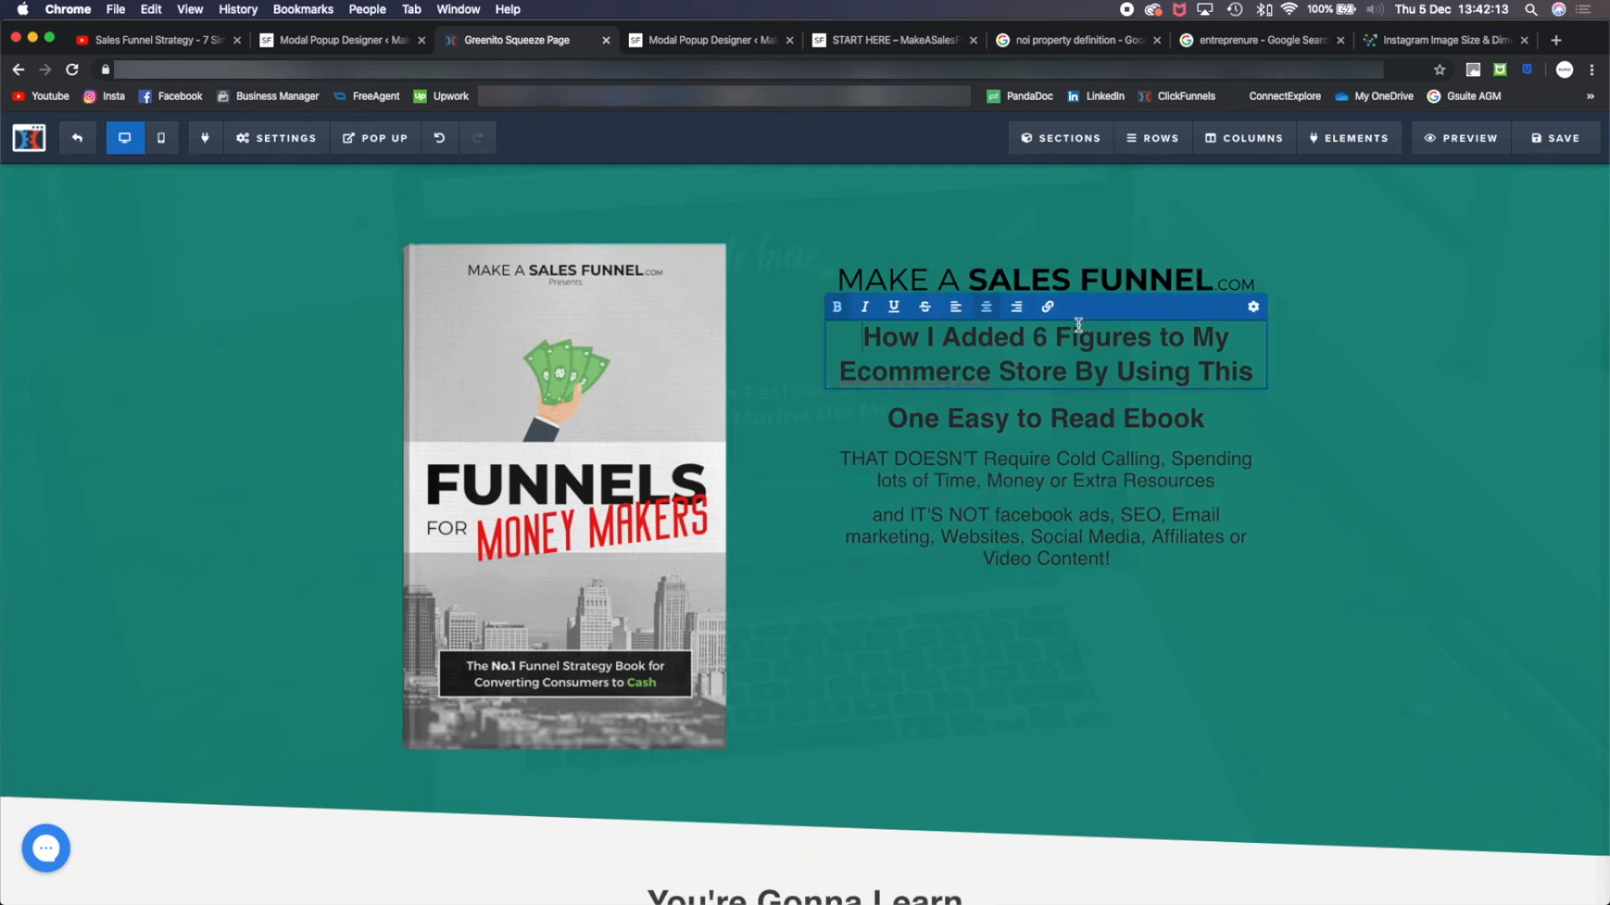
click(1252, 307)
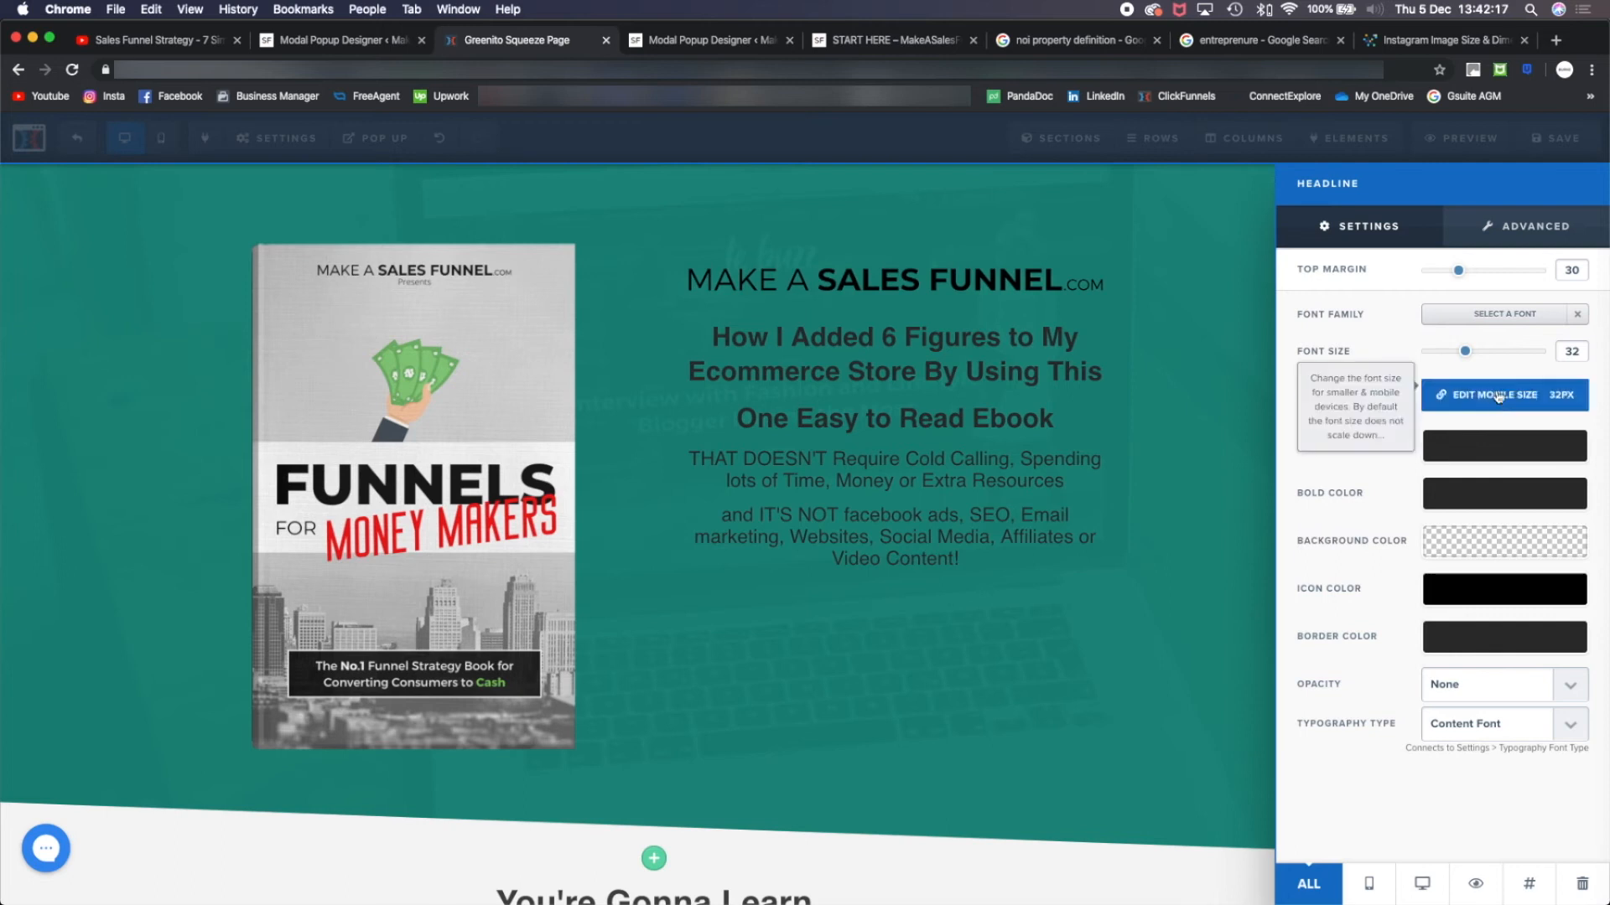
drag(1466, 351, 1453, 351)
click(978, 402)
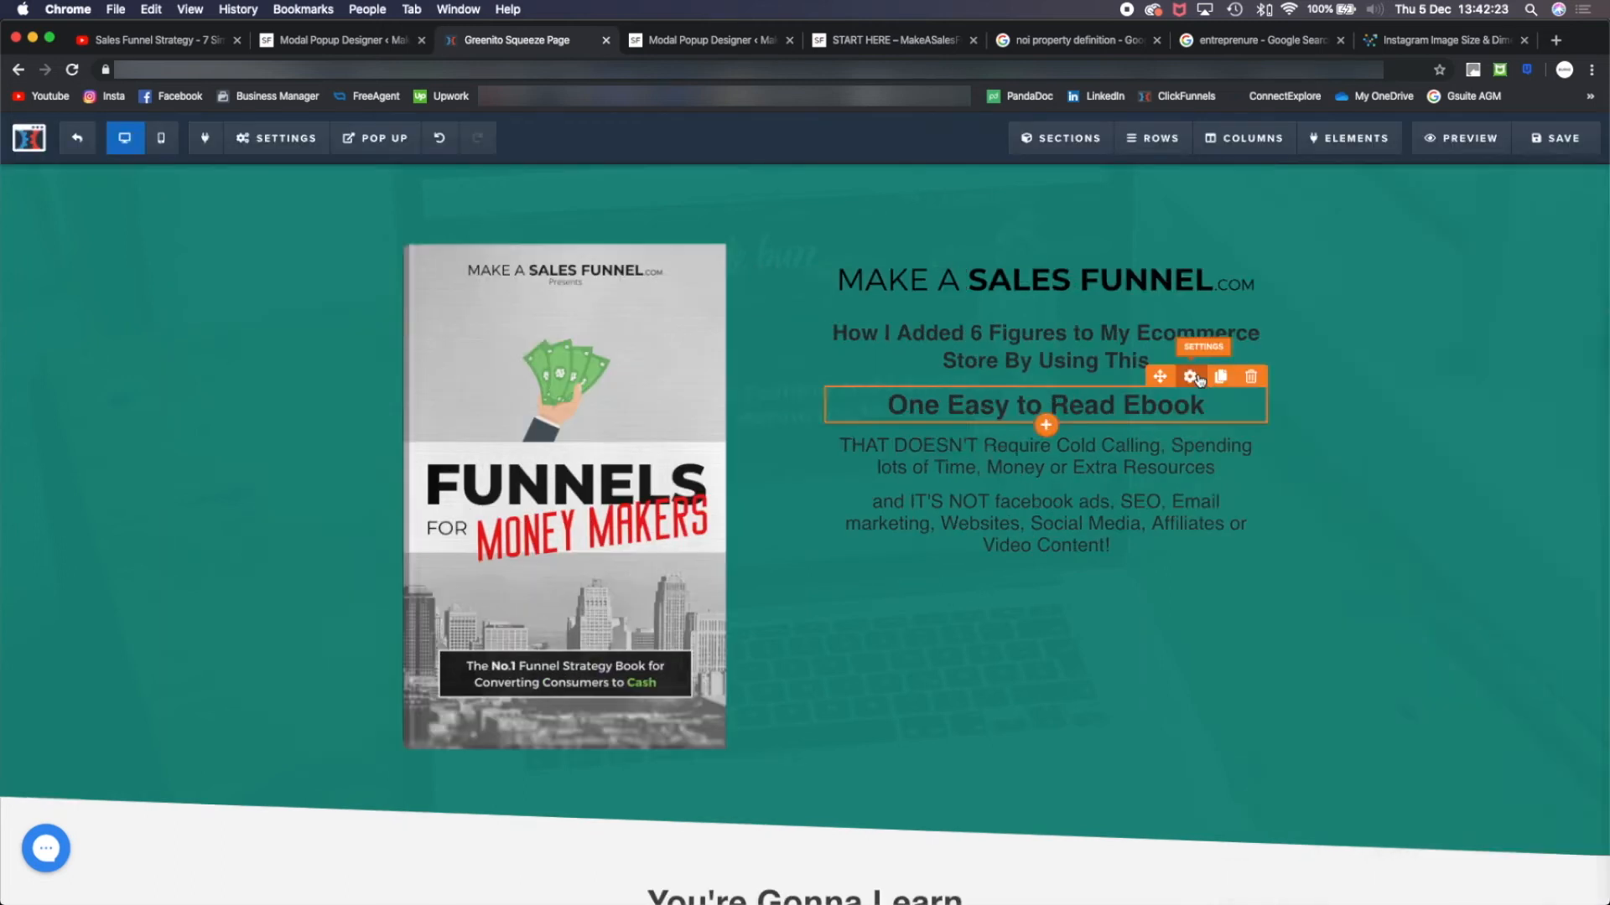
click(1198, 381)
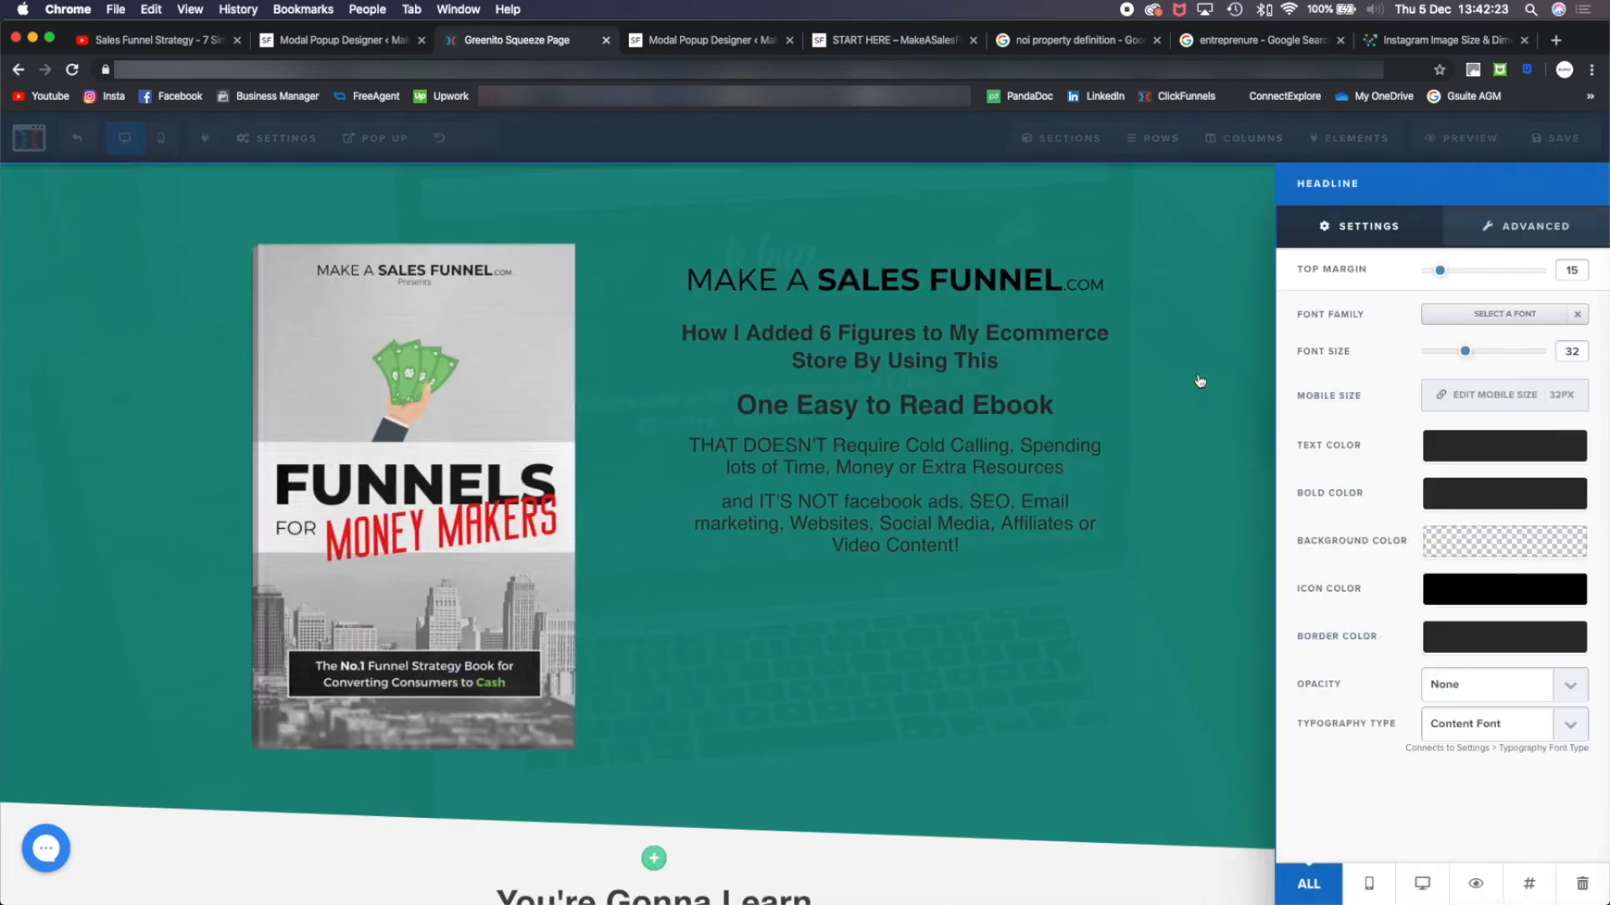
drag(1464, 350, 1489, 350)
click(870, 461)
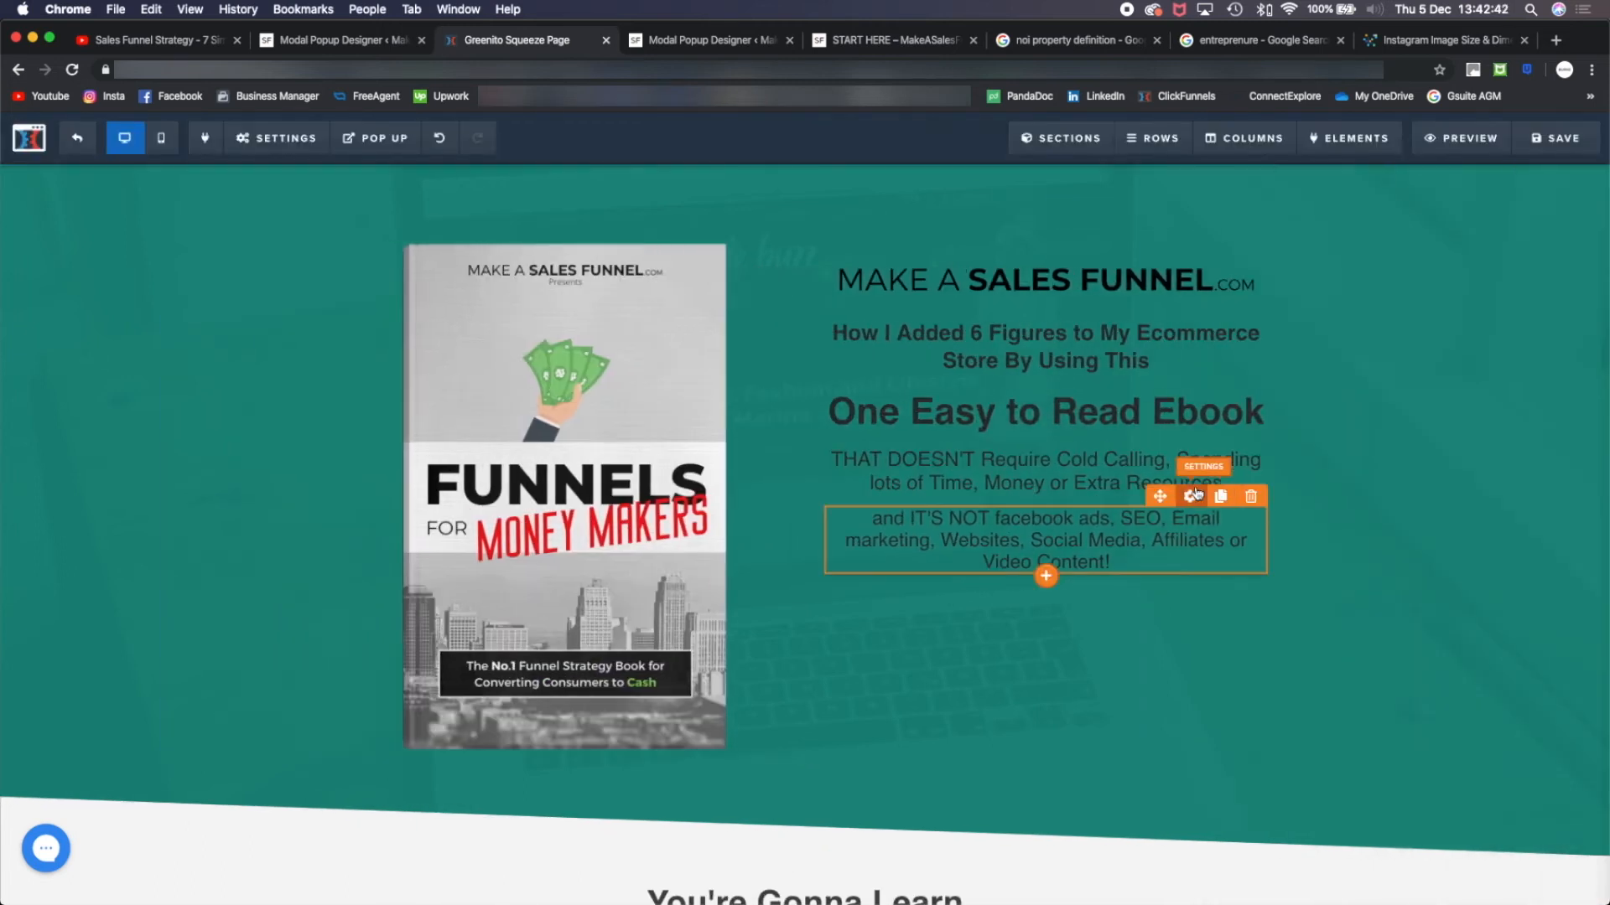
click(1195, 495)
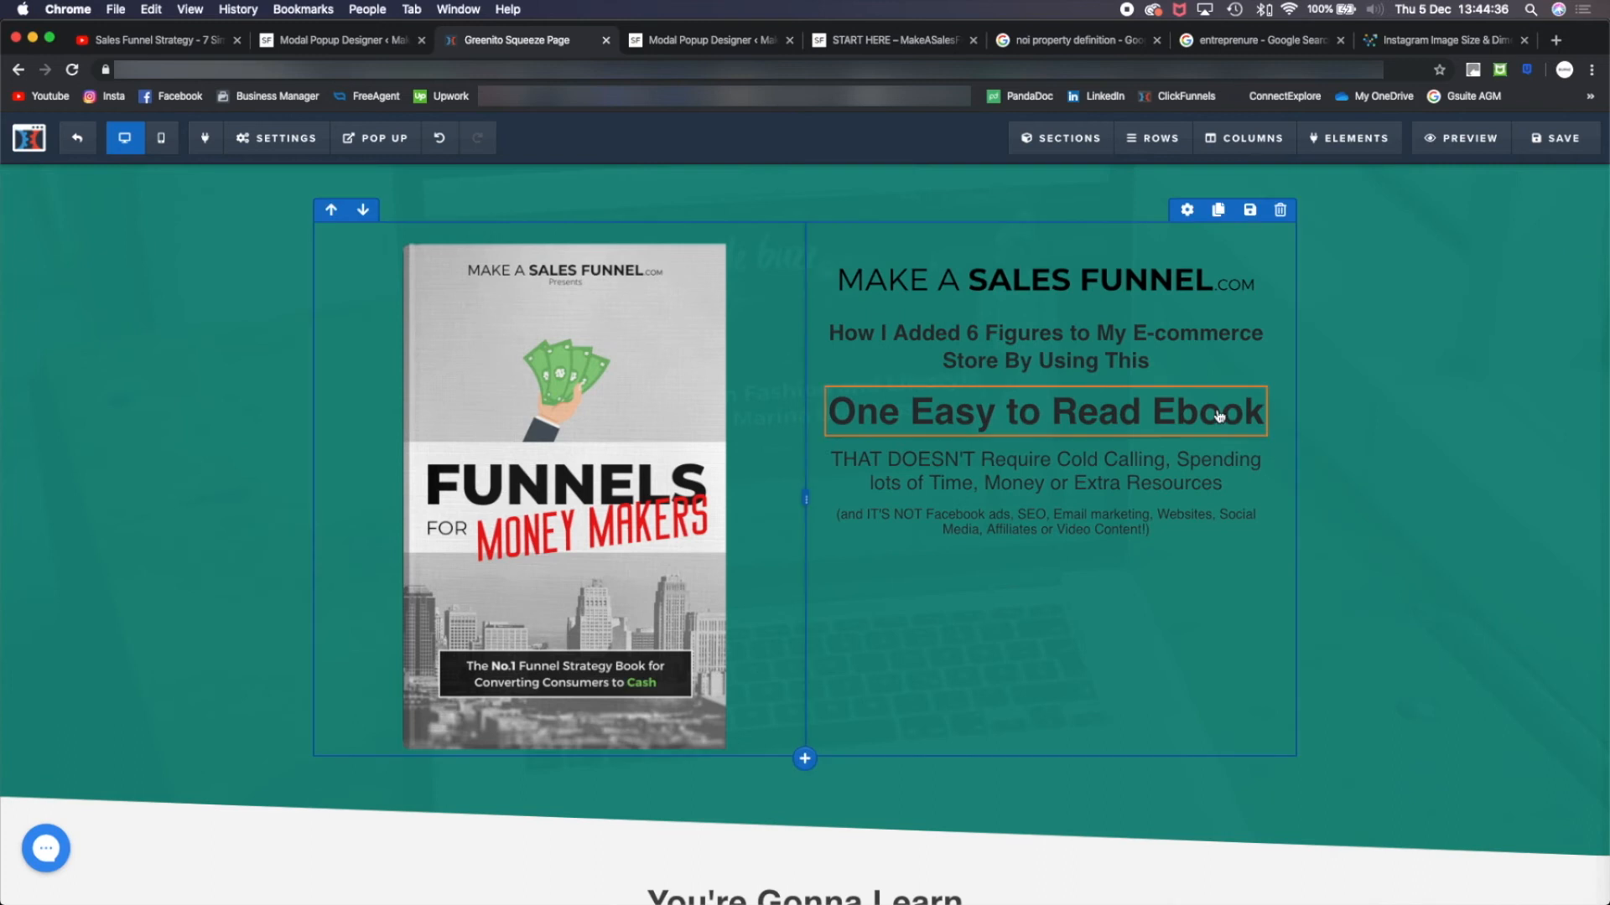
Underline the "One Easy to Read Ebook" headline and the words "THAT DOESN'T", and color that headline white
click(1182, 410)
triple_click(1181, 410)
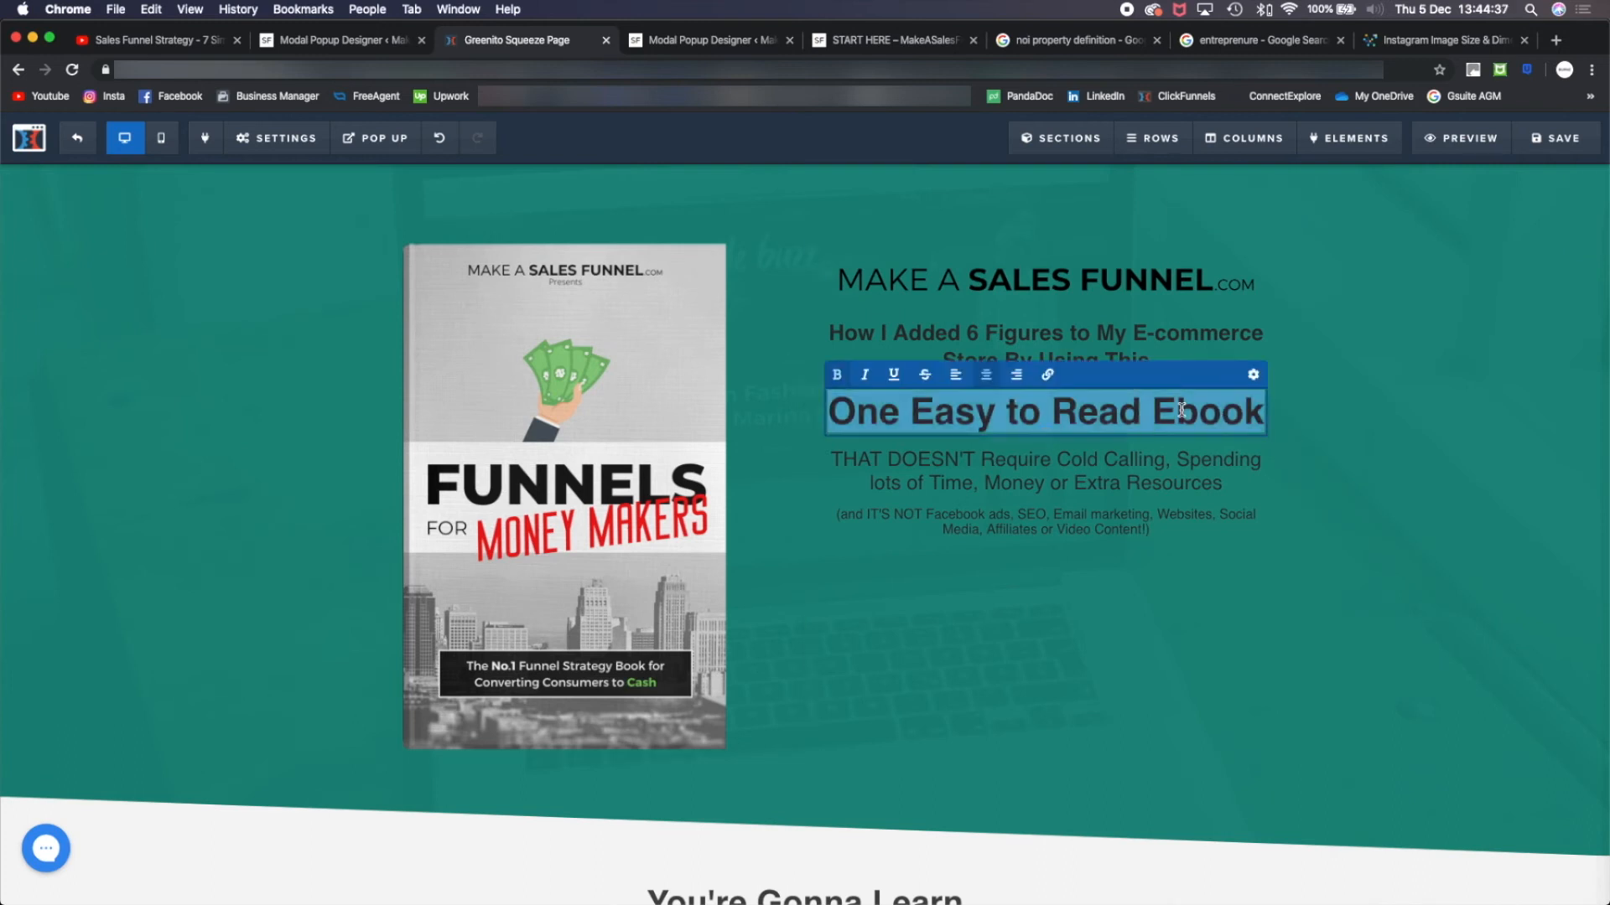
click(891, 377)
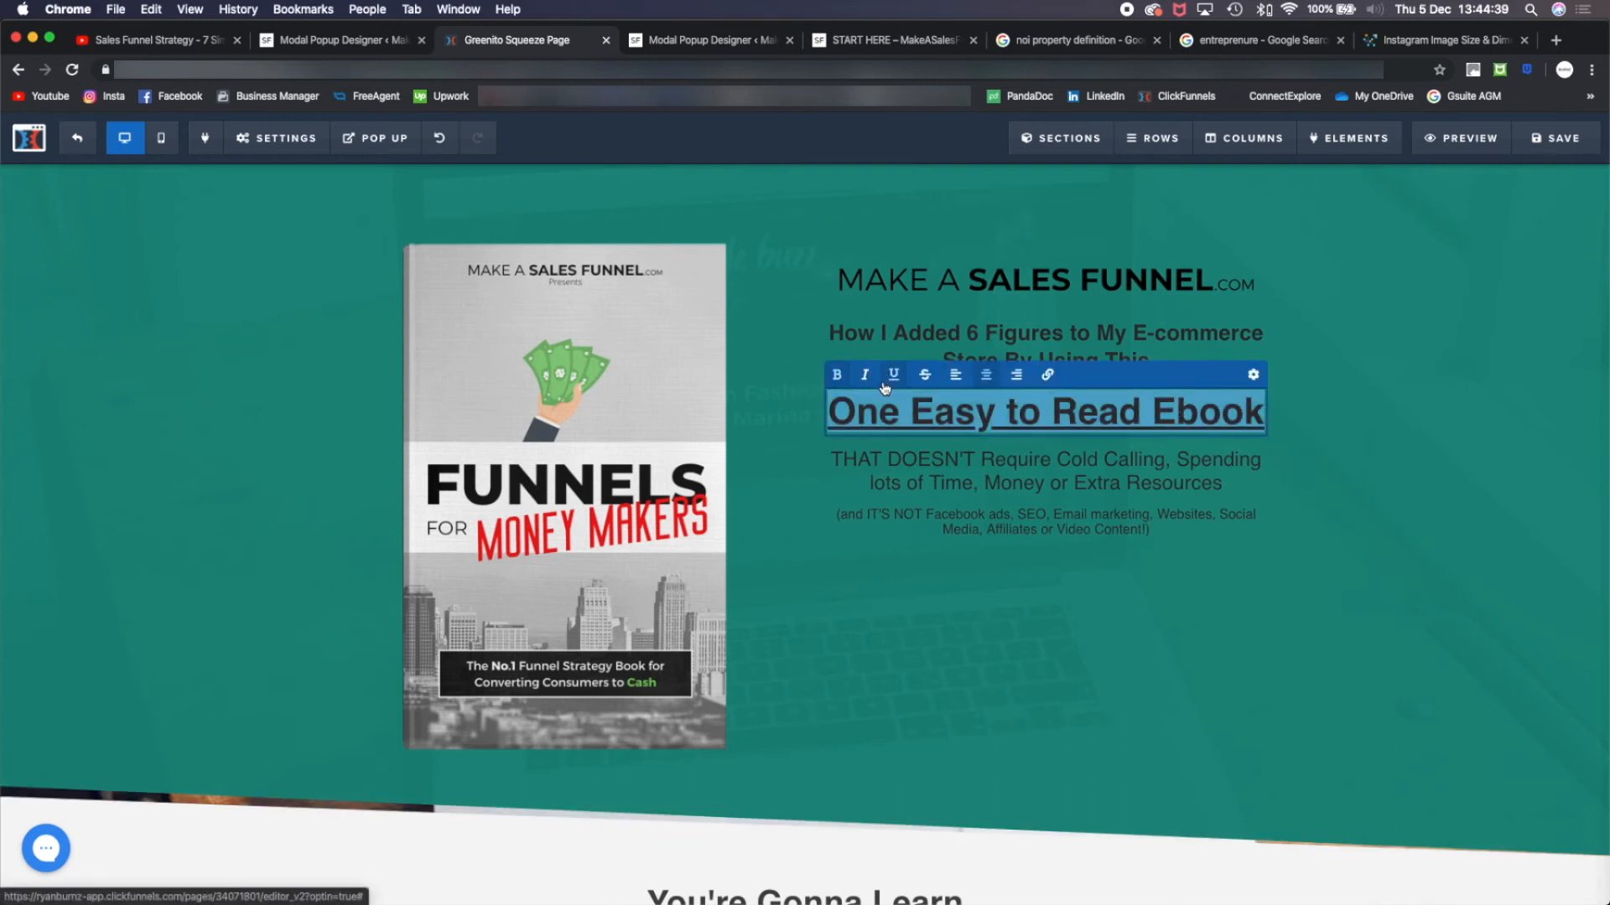
drag(975, 459, 834, 457)
click(893, 435)
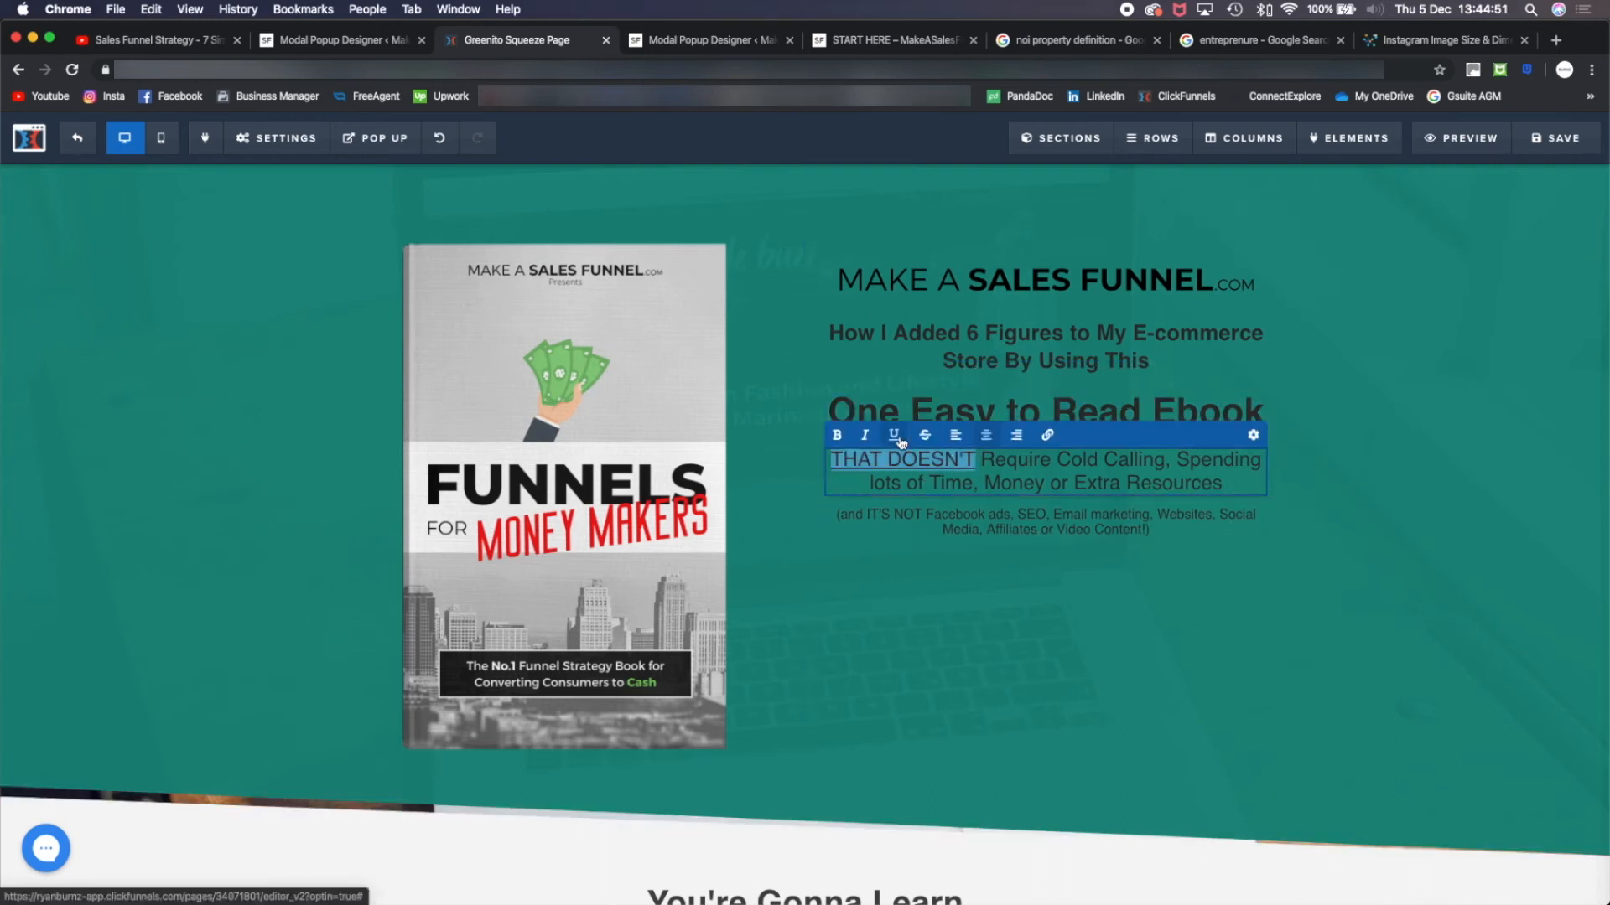
click(977, 482)
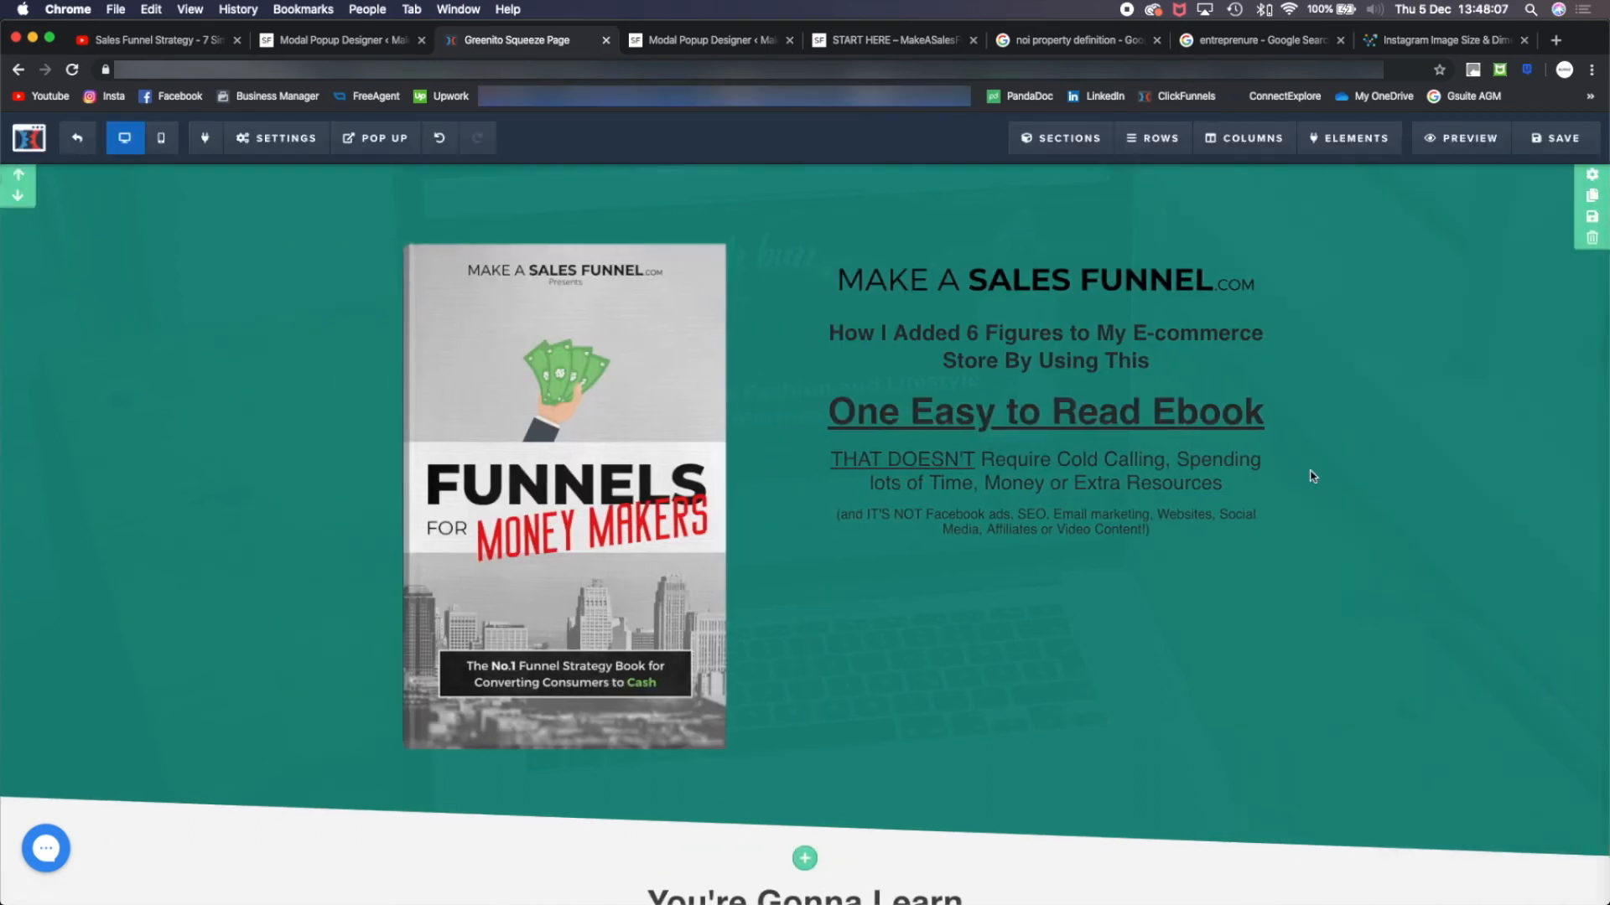
triple_click(1257, 408)
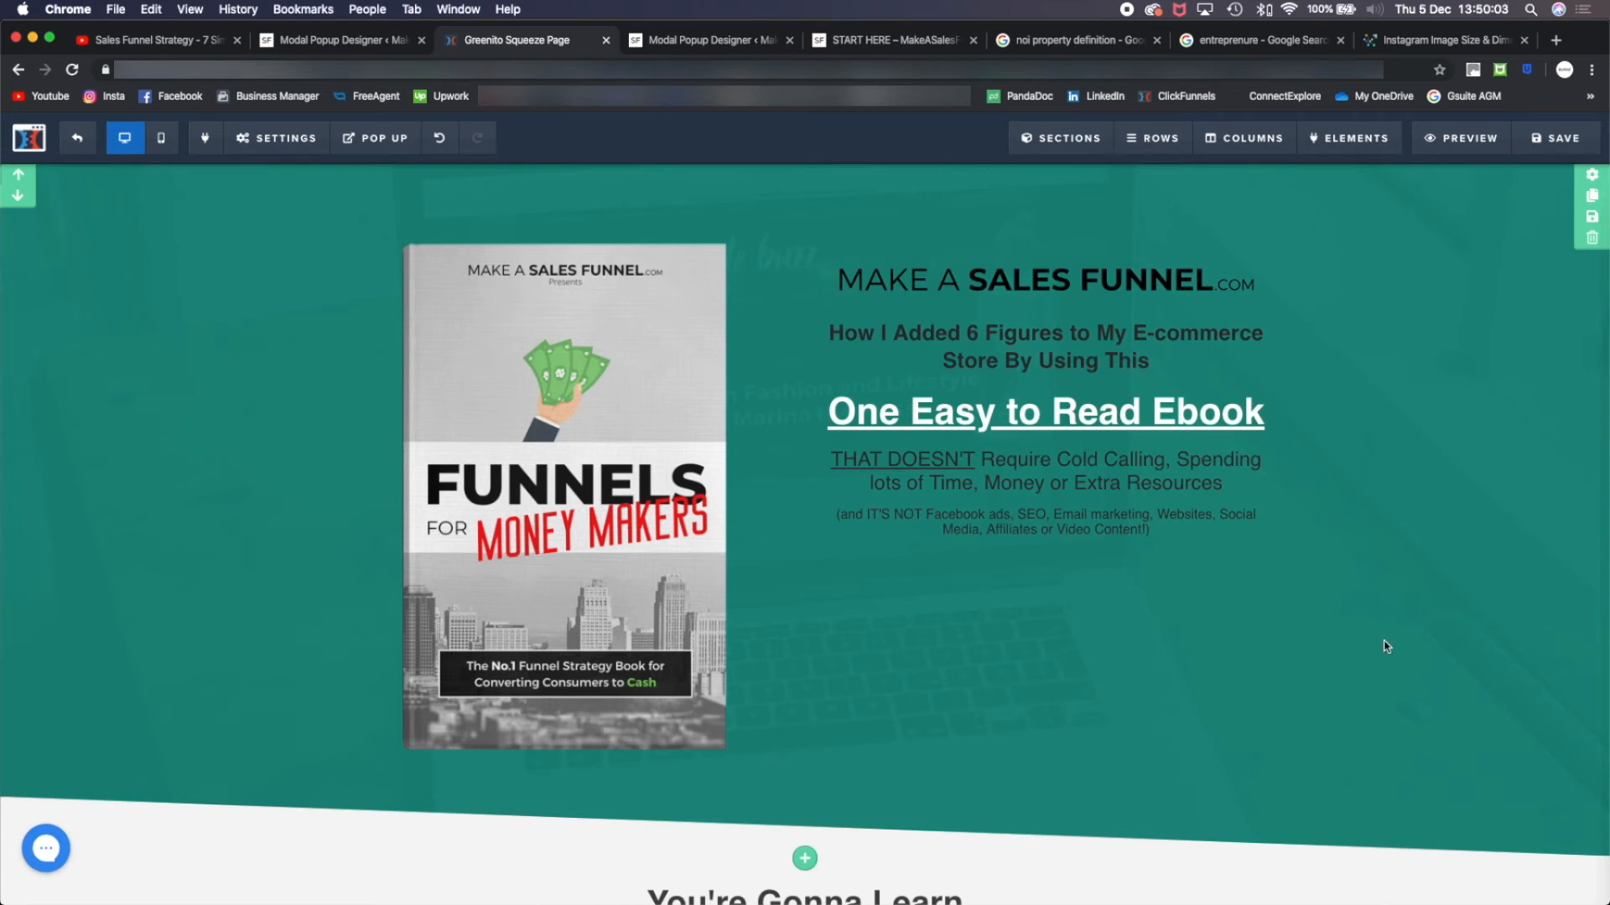
Add an input field below the last sub-headline and set its input type to First Name
click(1046, 545)
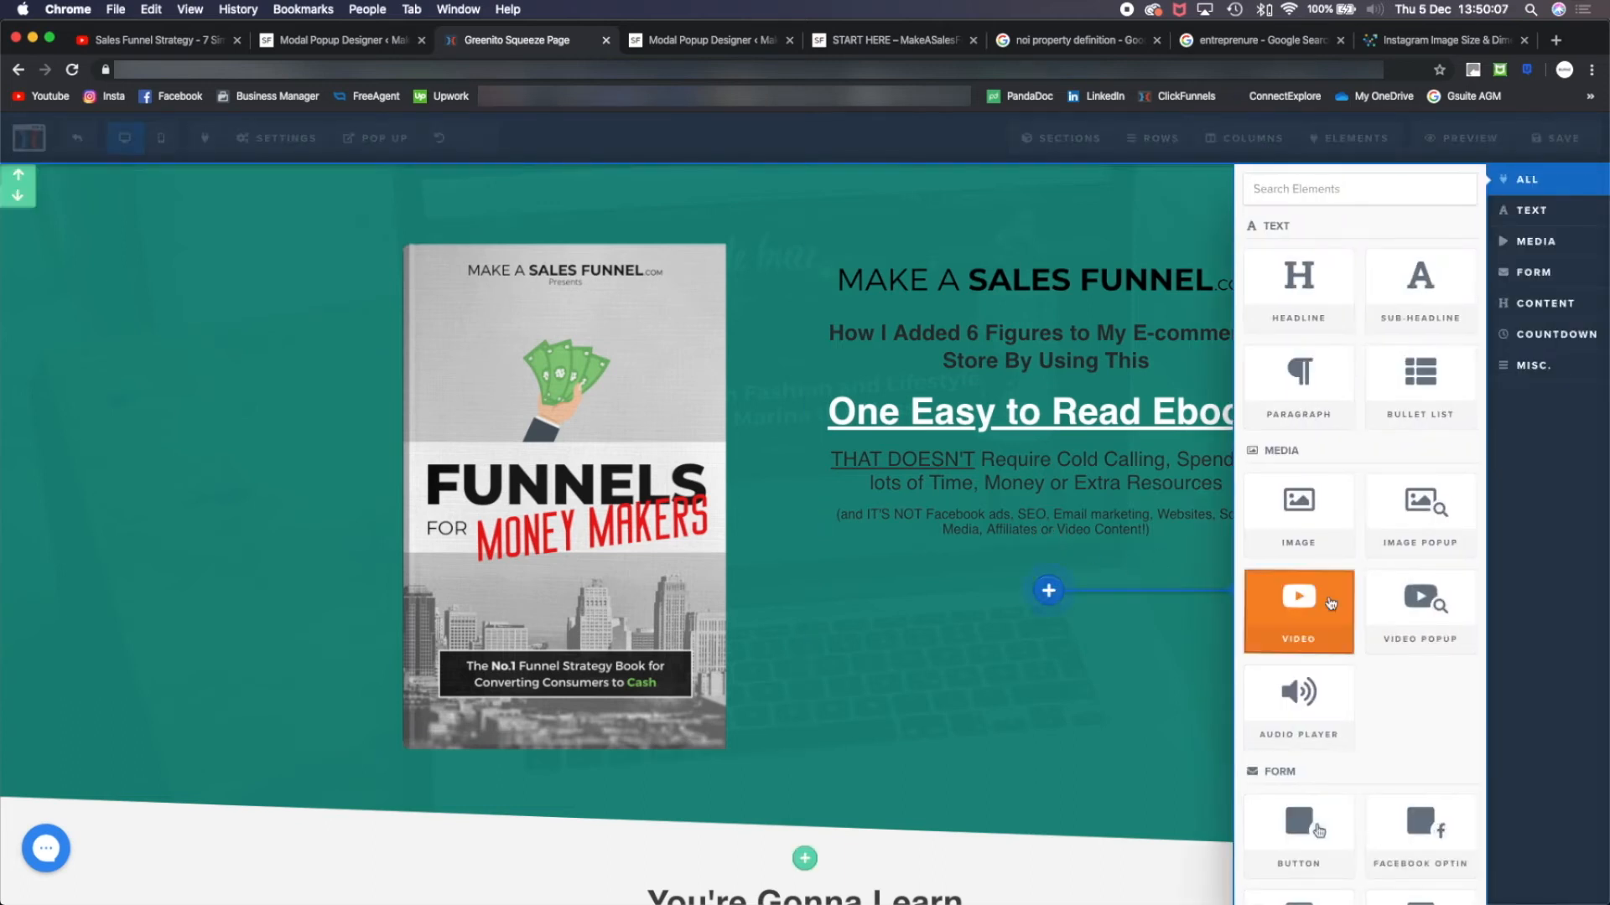
scroll(1356, 618, down, 5)
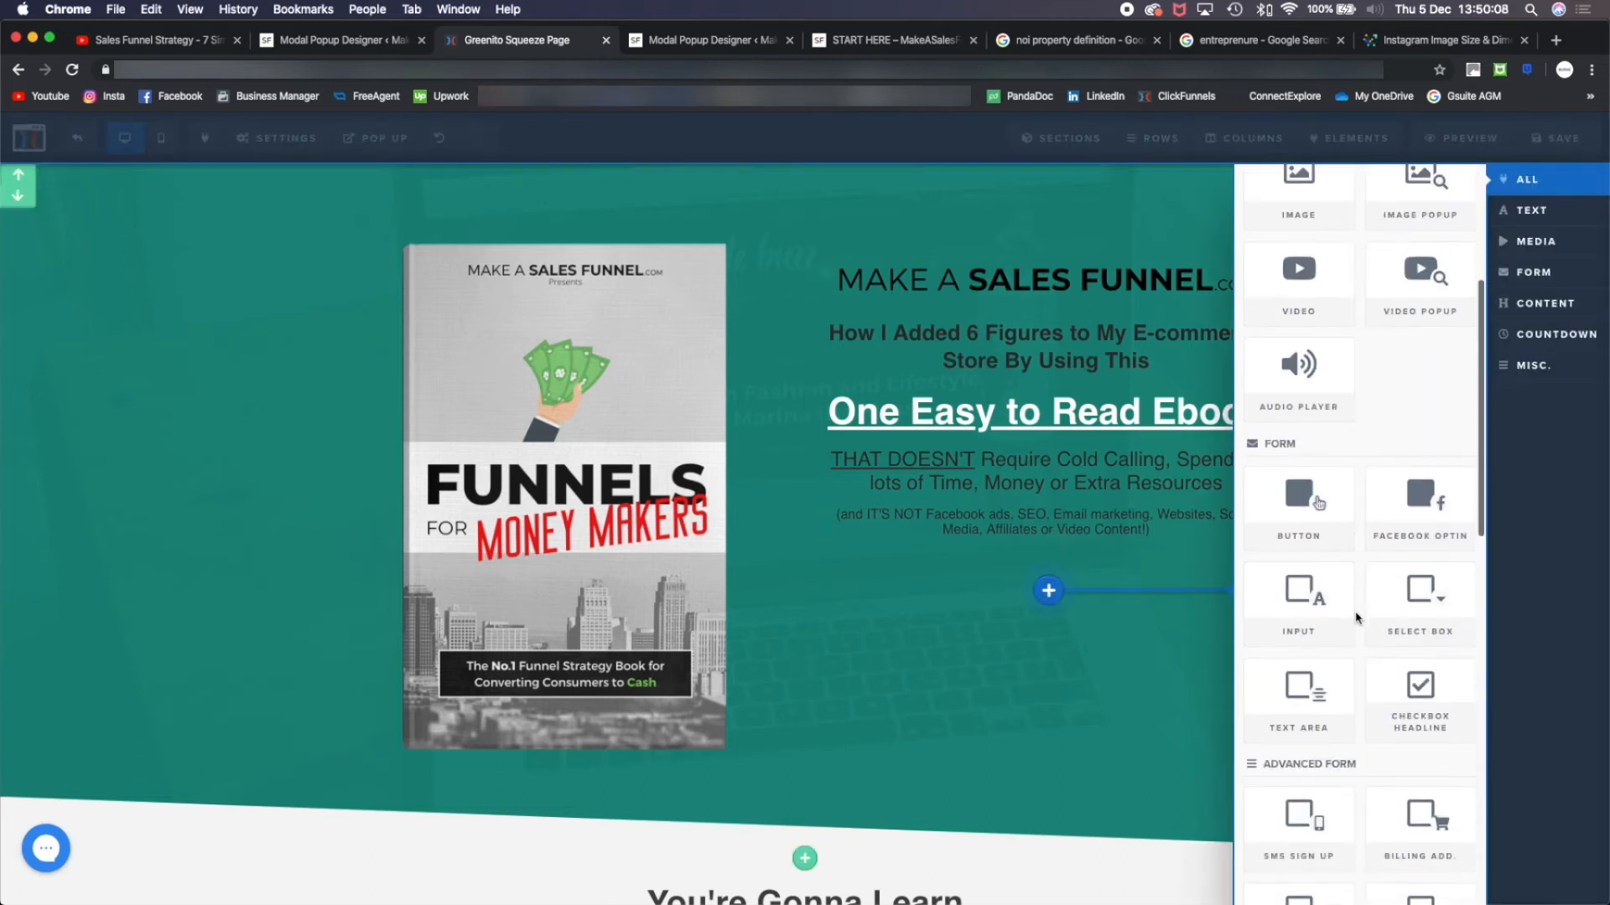
click(1312, 601)
click(1197, 556)
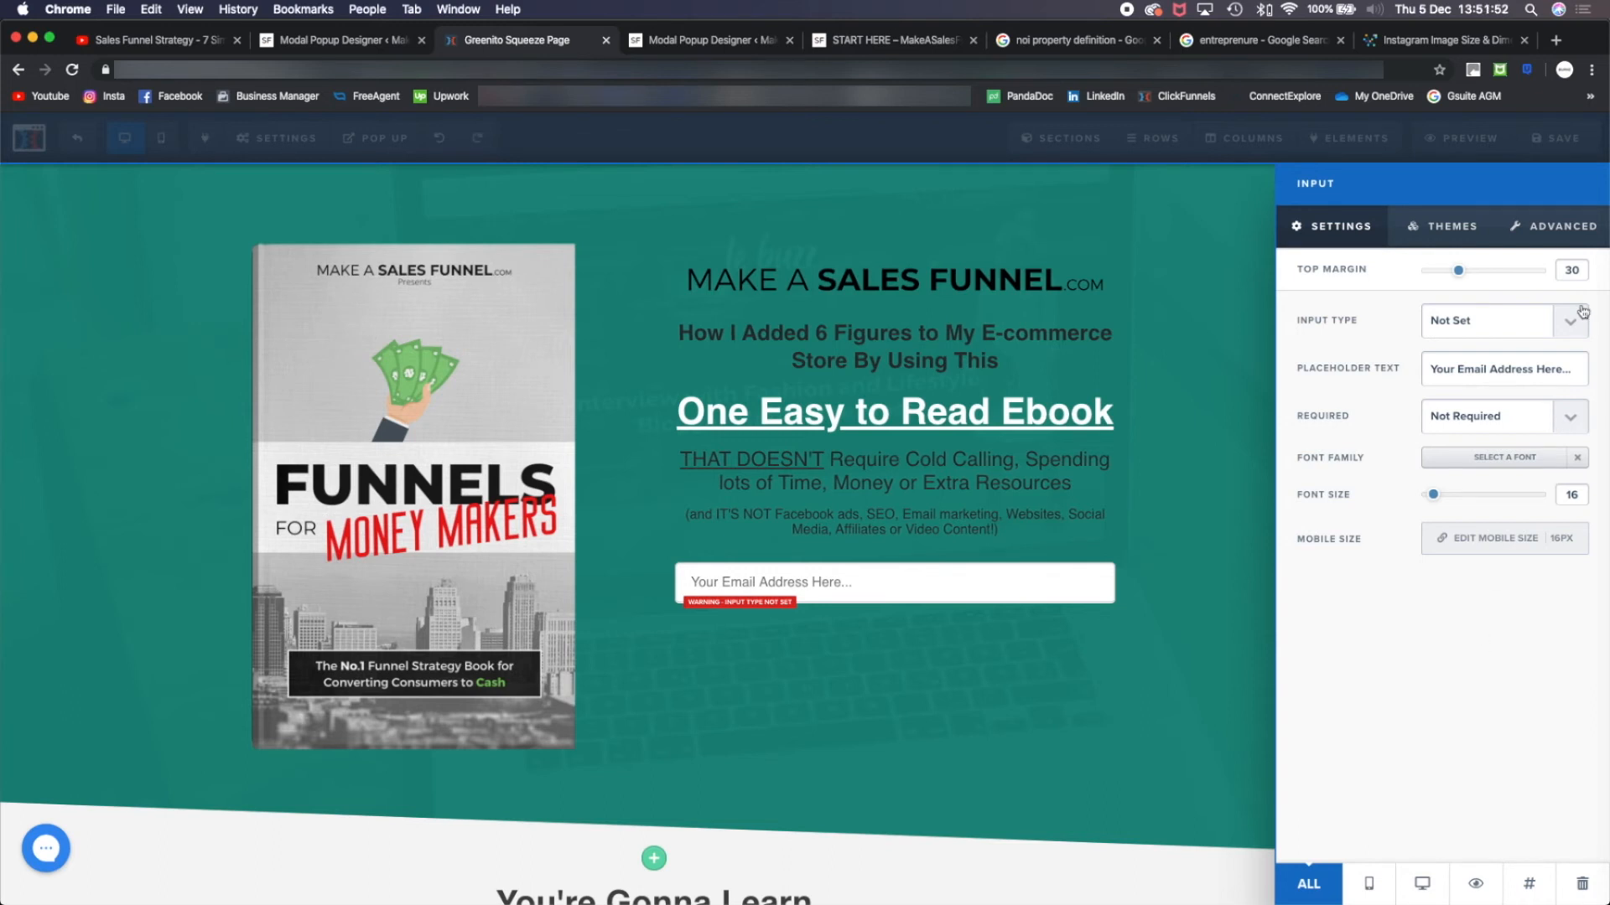
click(1570, 323)
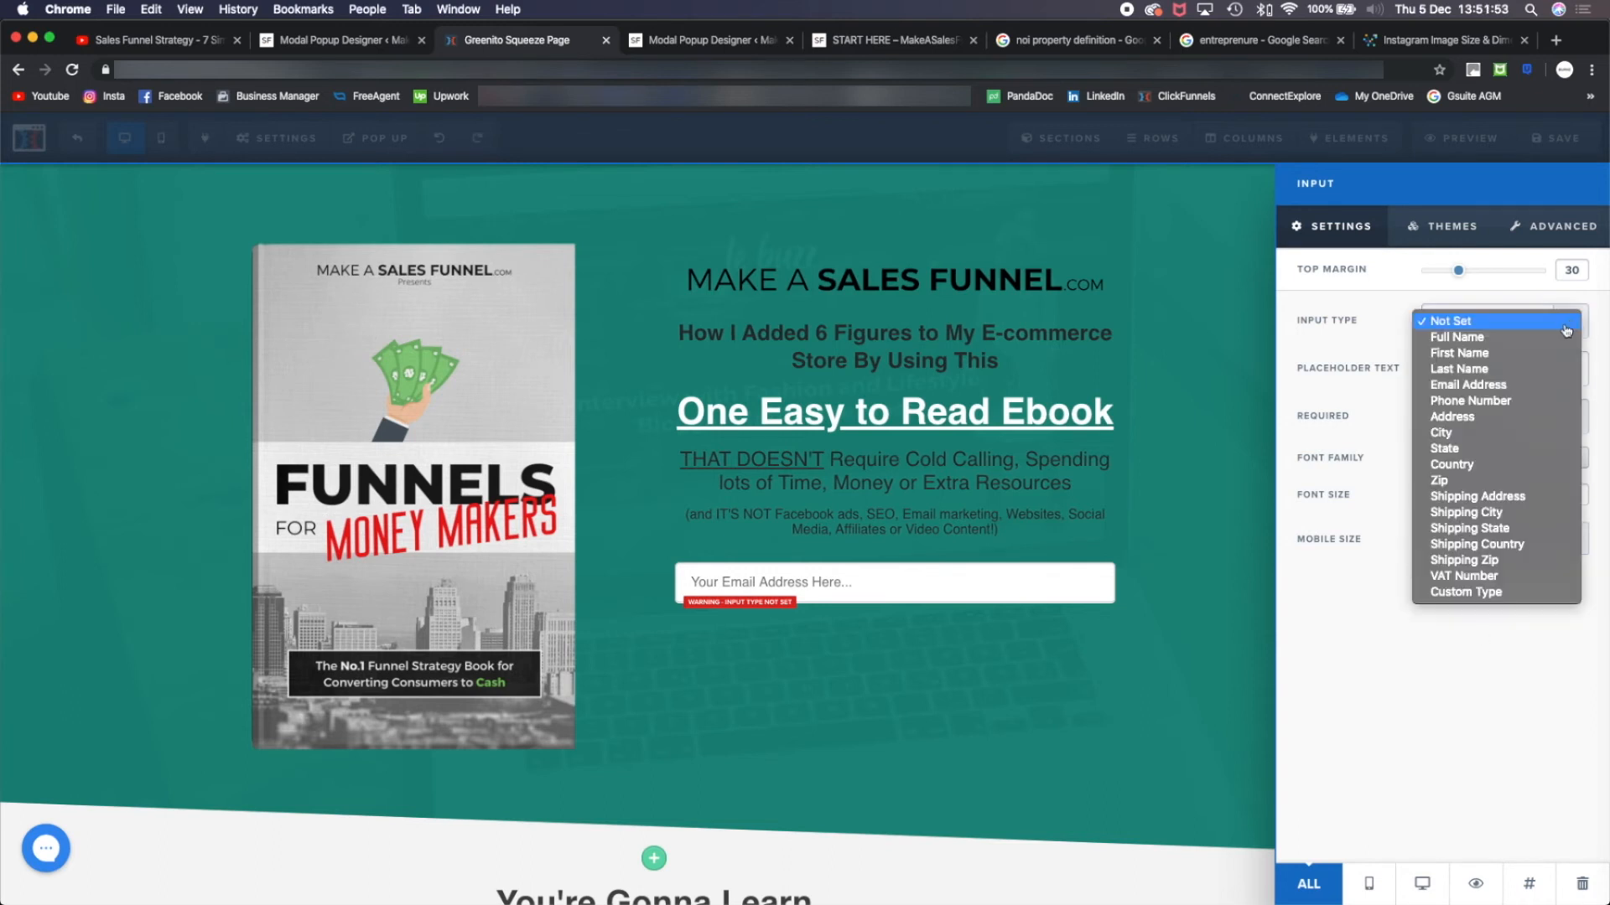
click(1552, 354)
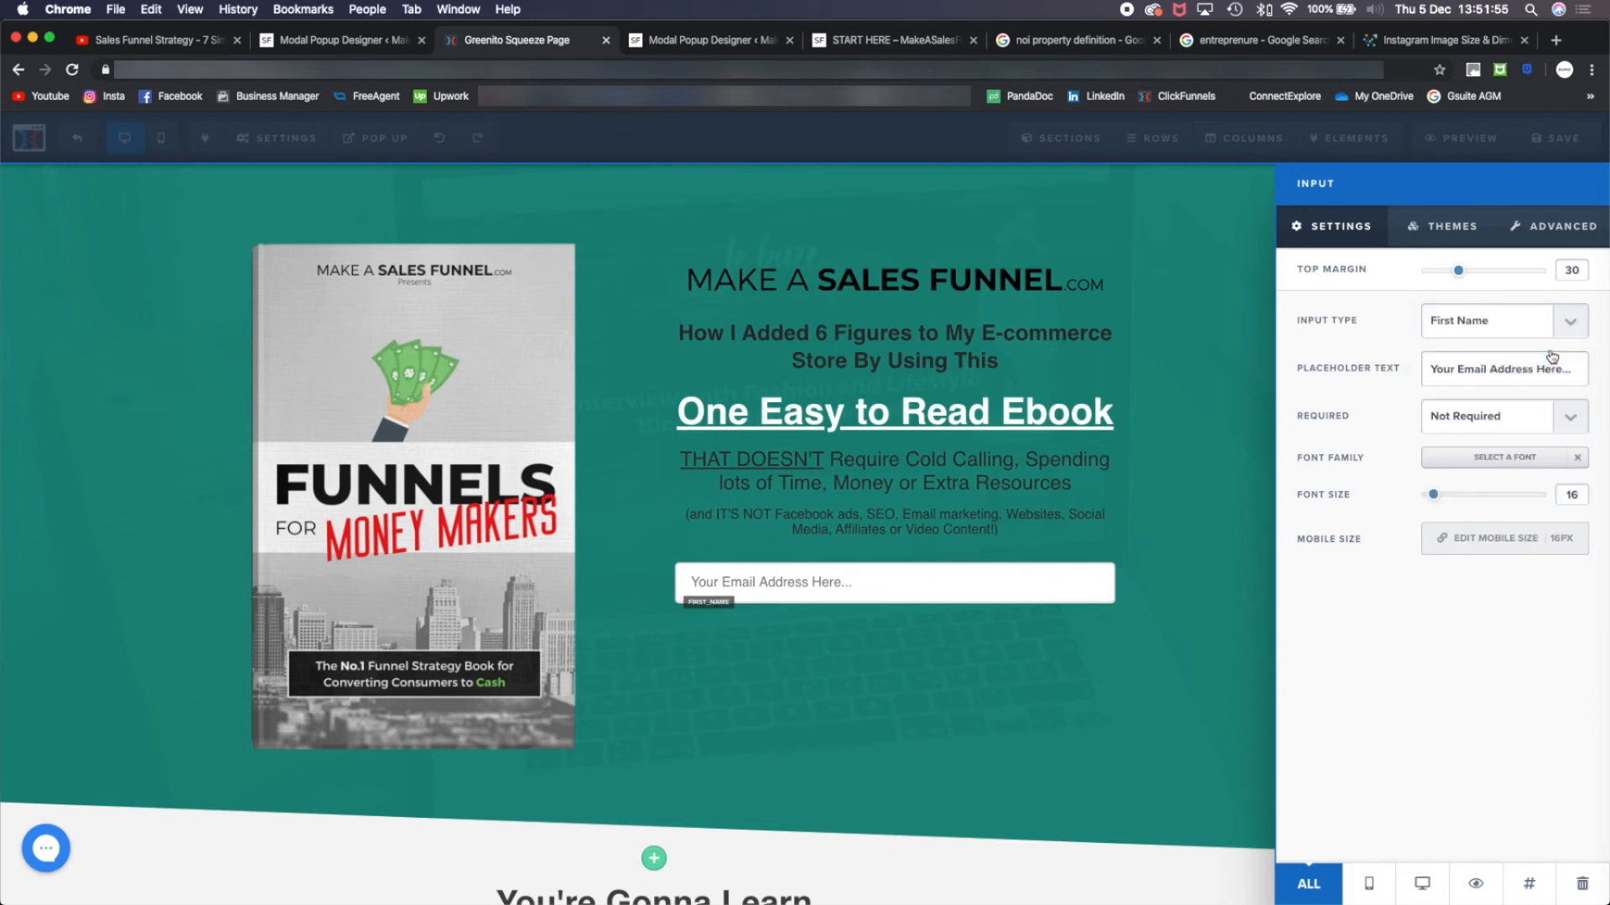
Change the first name field's placeholder text to "Your Name Here..." and make the field required
click(1573, 334)
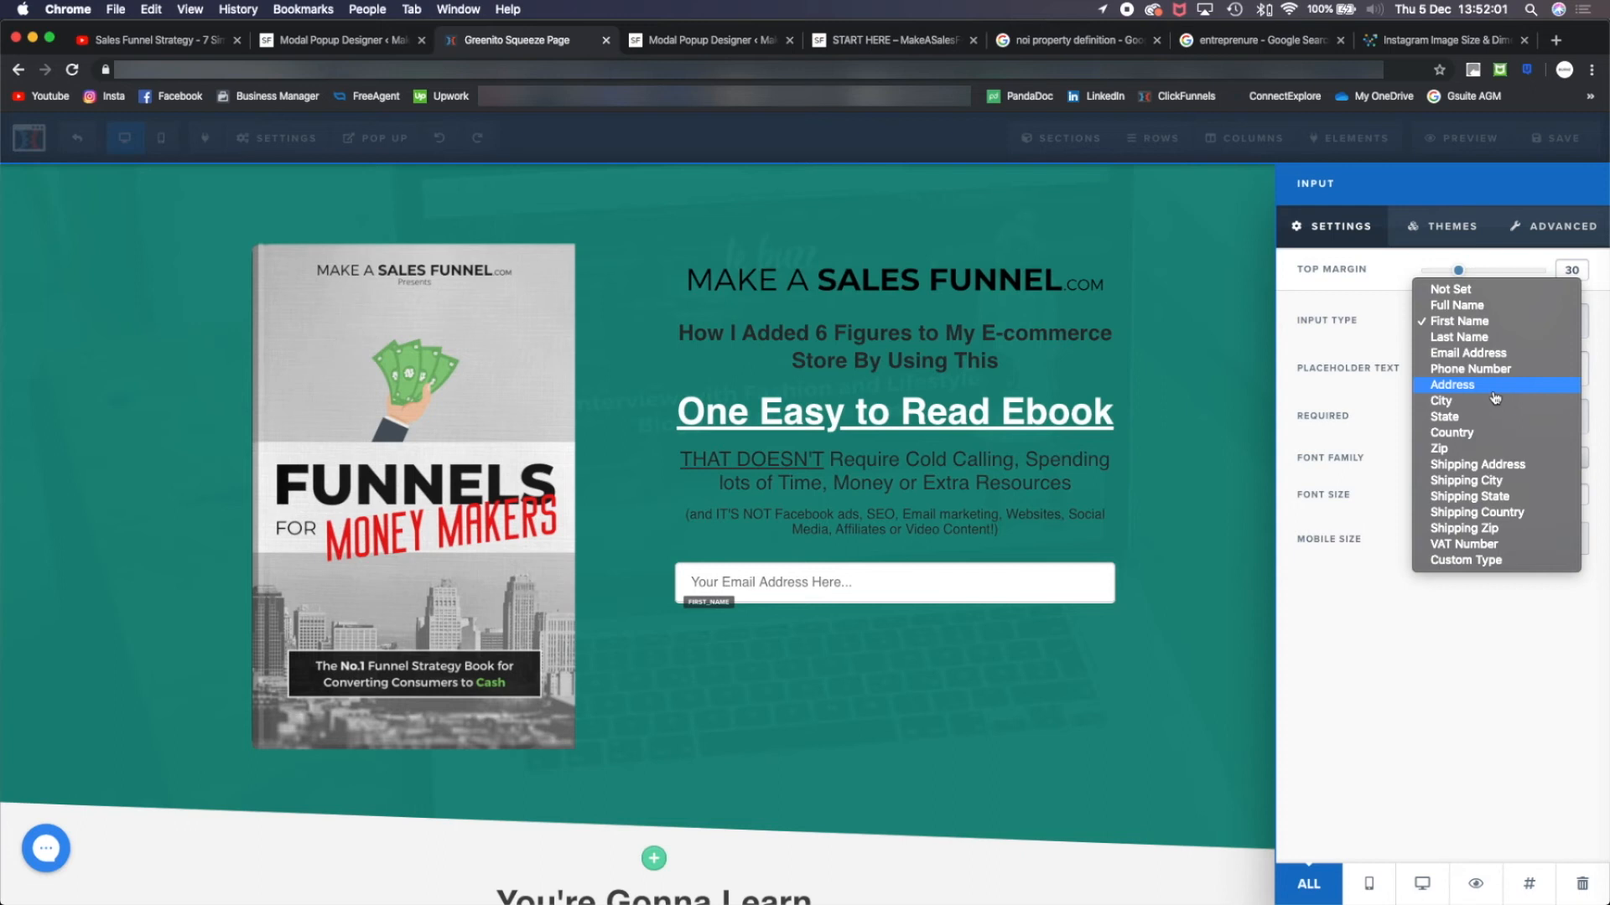
click(1370, 688)
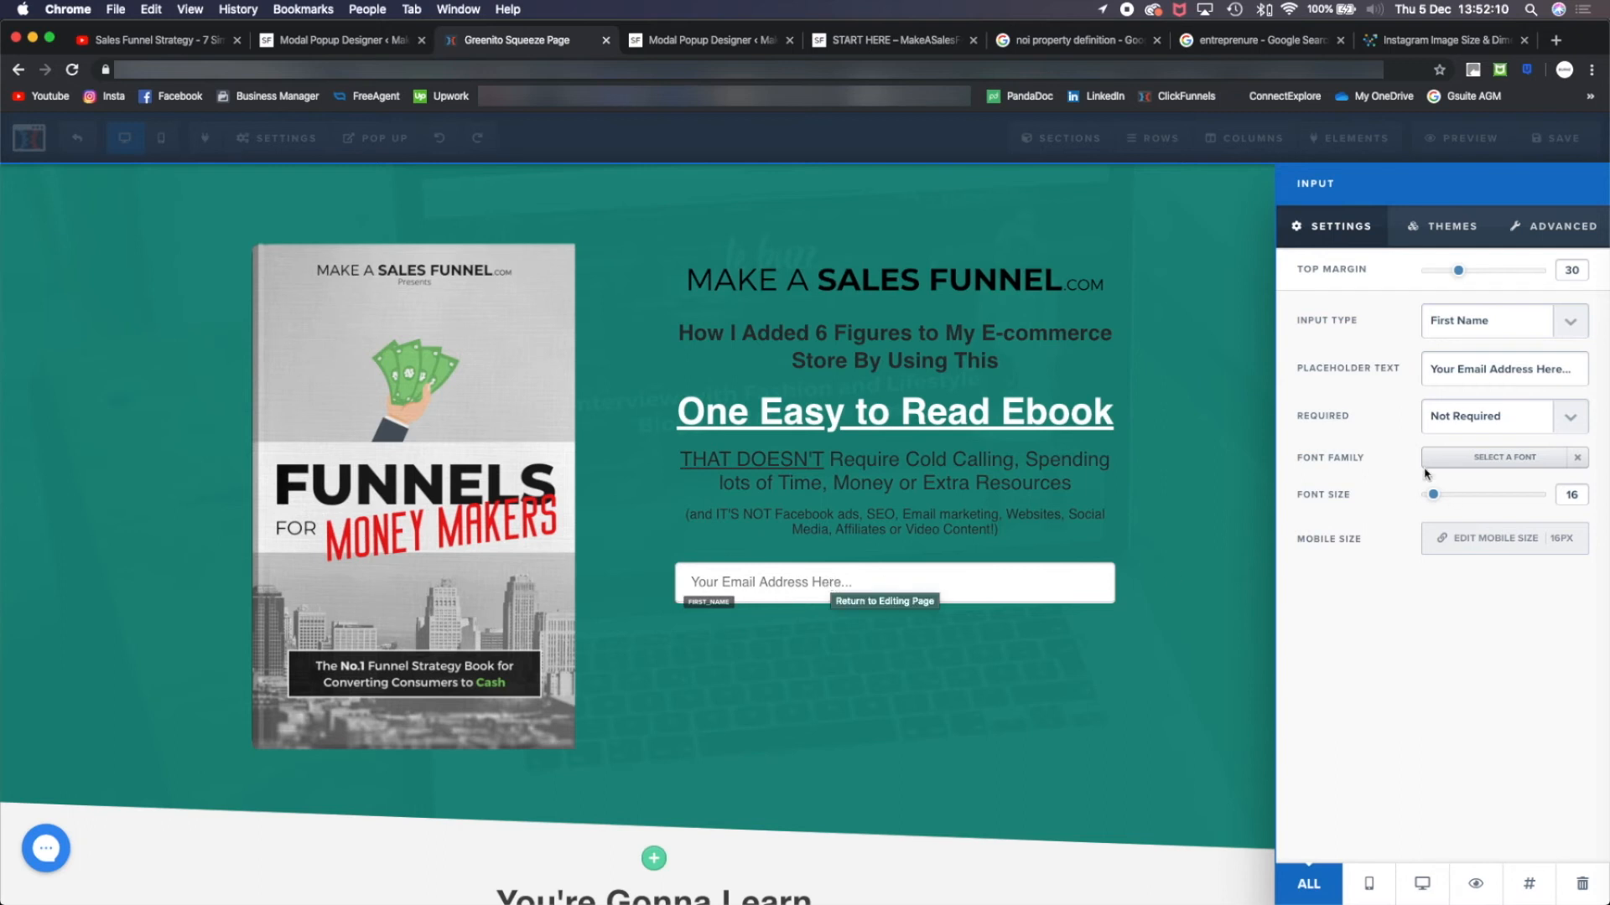
drag(1458, 369, 1527, 369)
text(Name)
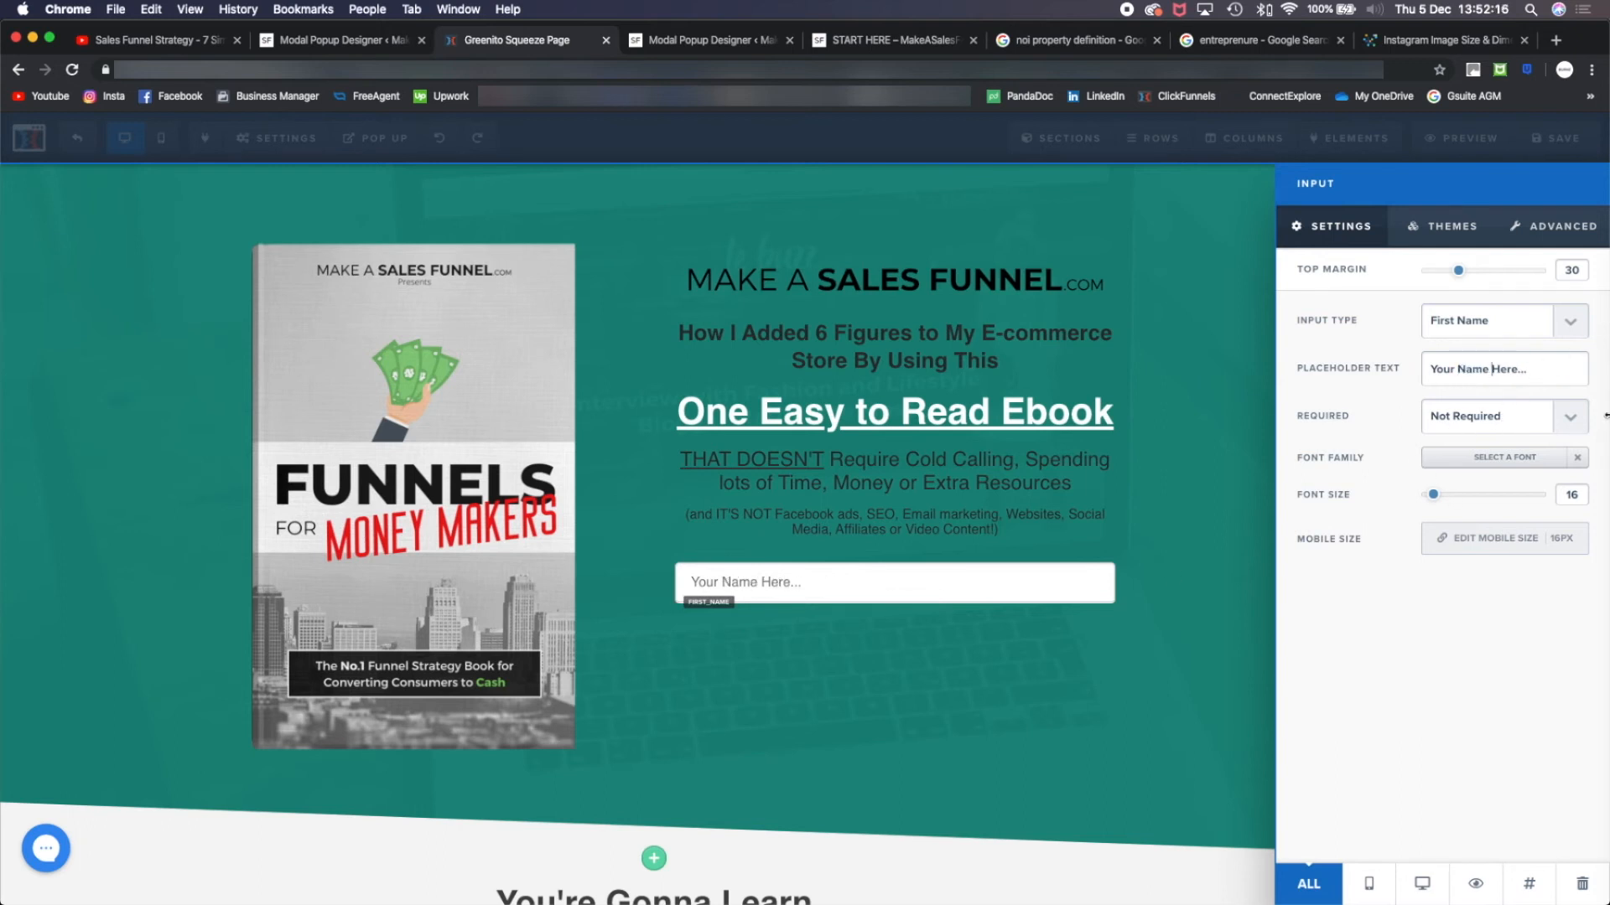
click(1561, 420)
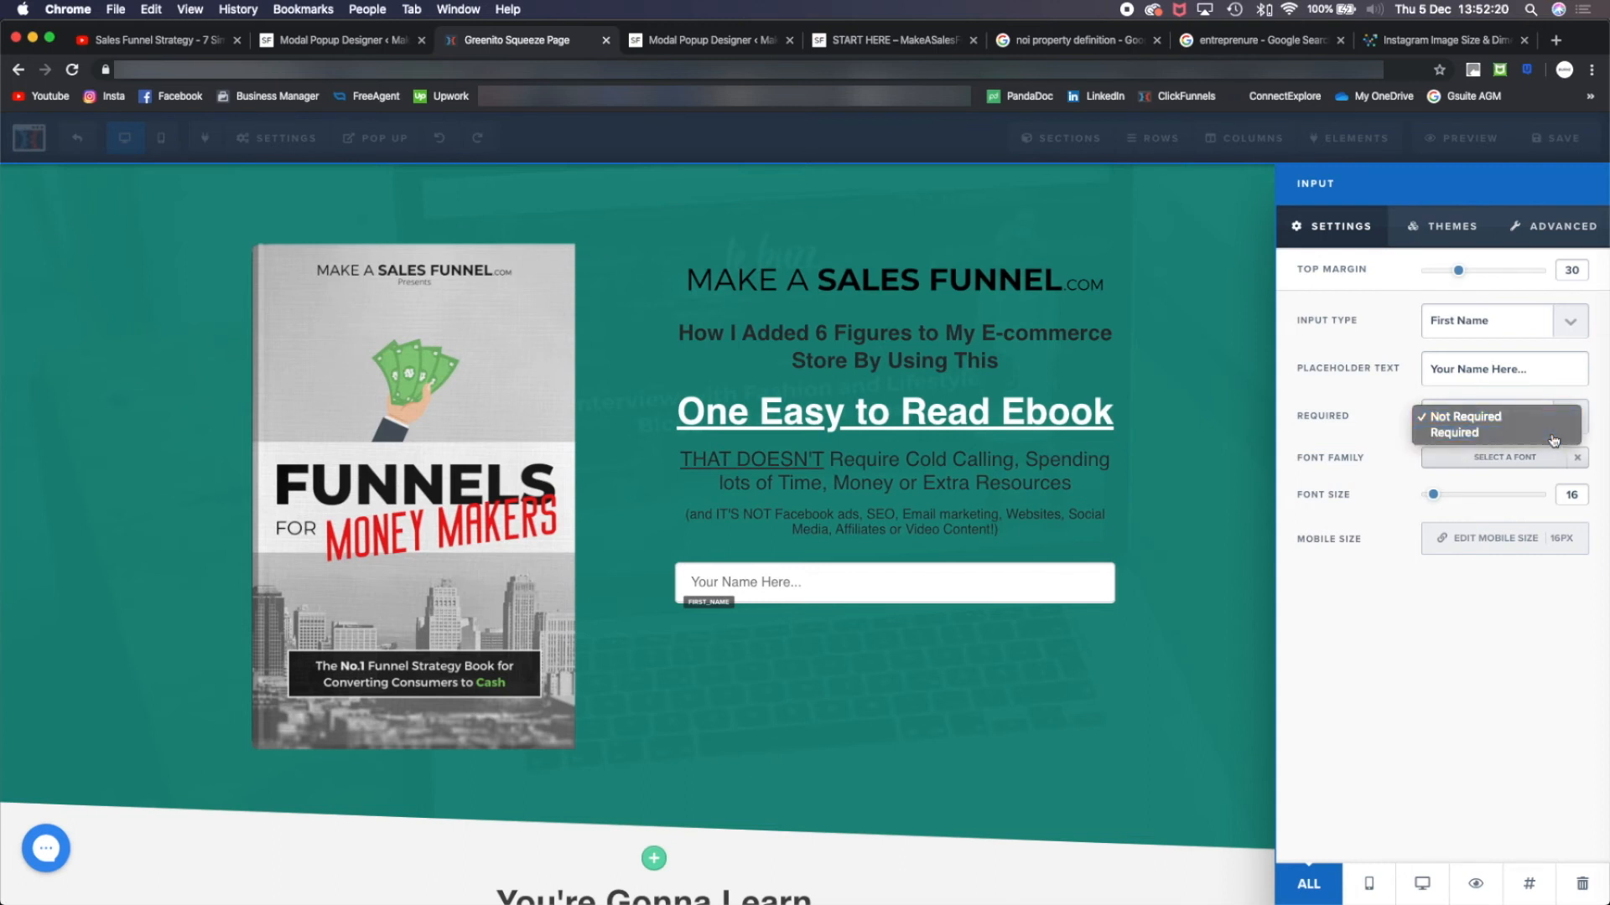
click(1554, 434)
click(1519, 458)
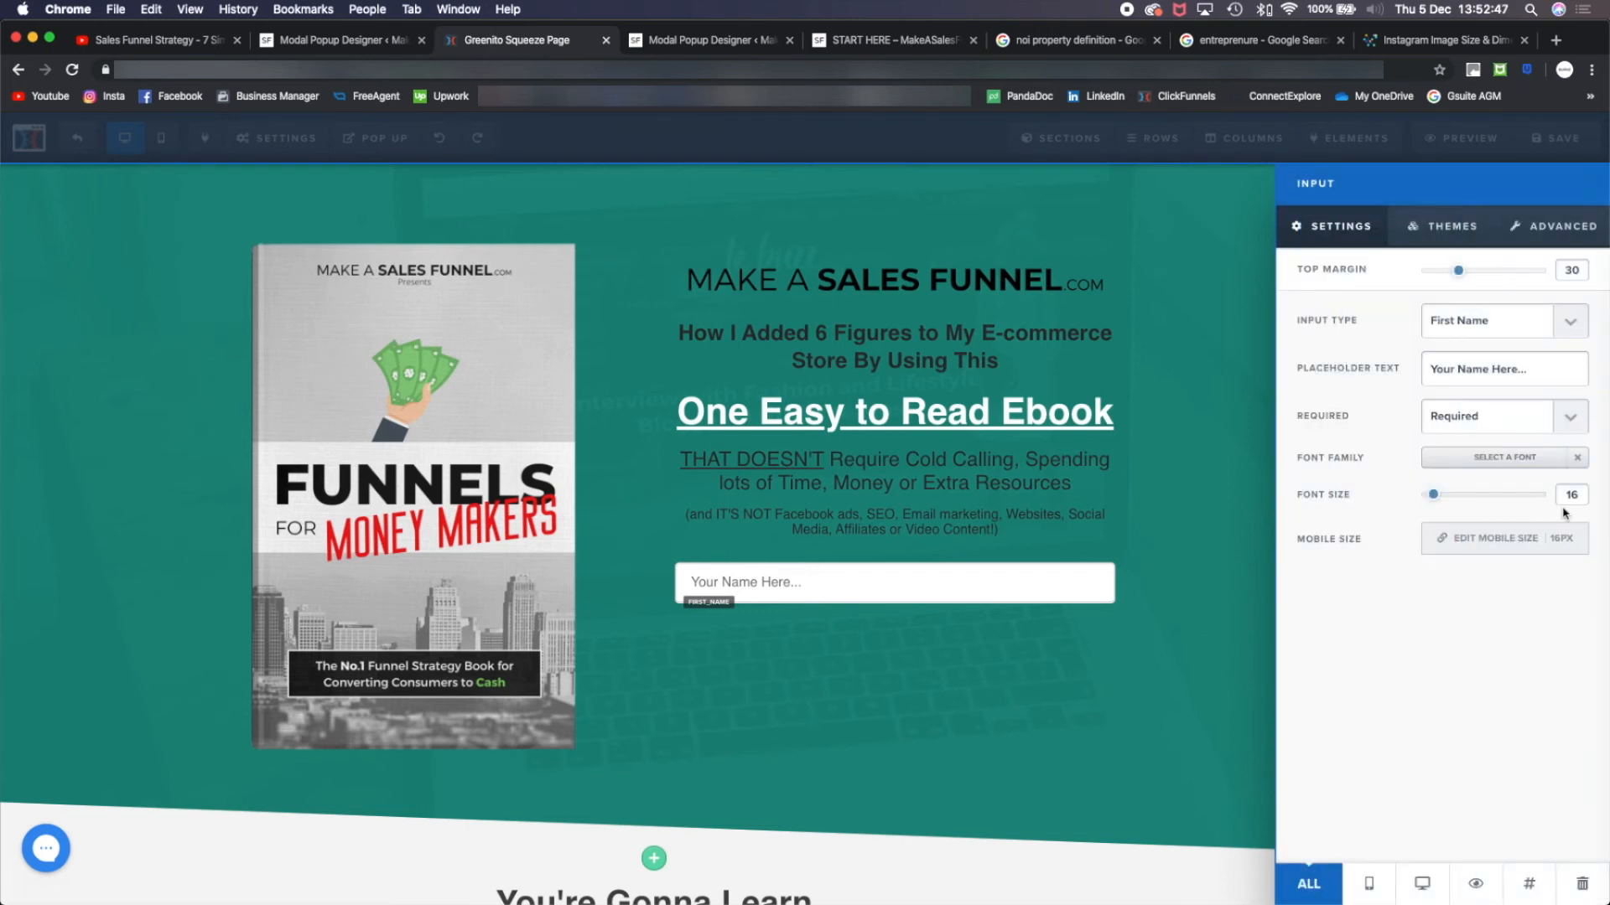
Set the first name field's mobile font size to 16px and reduce its top margin
click(1547, 538)
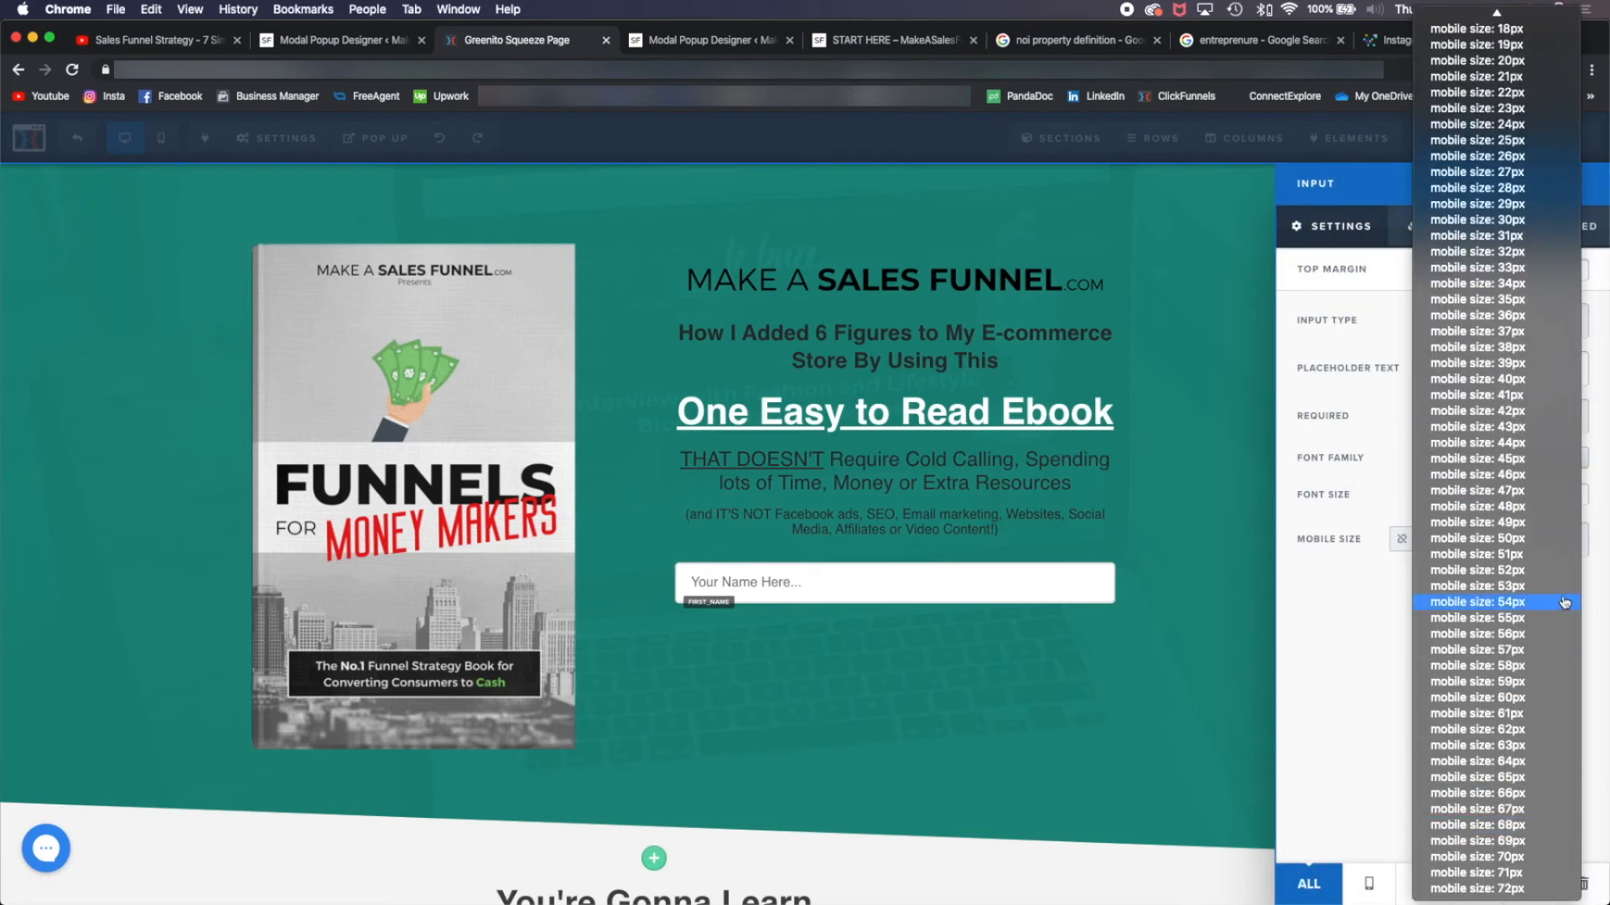
click(1345, 788)
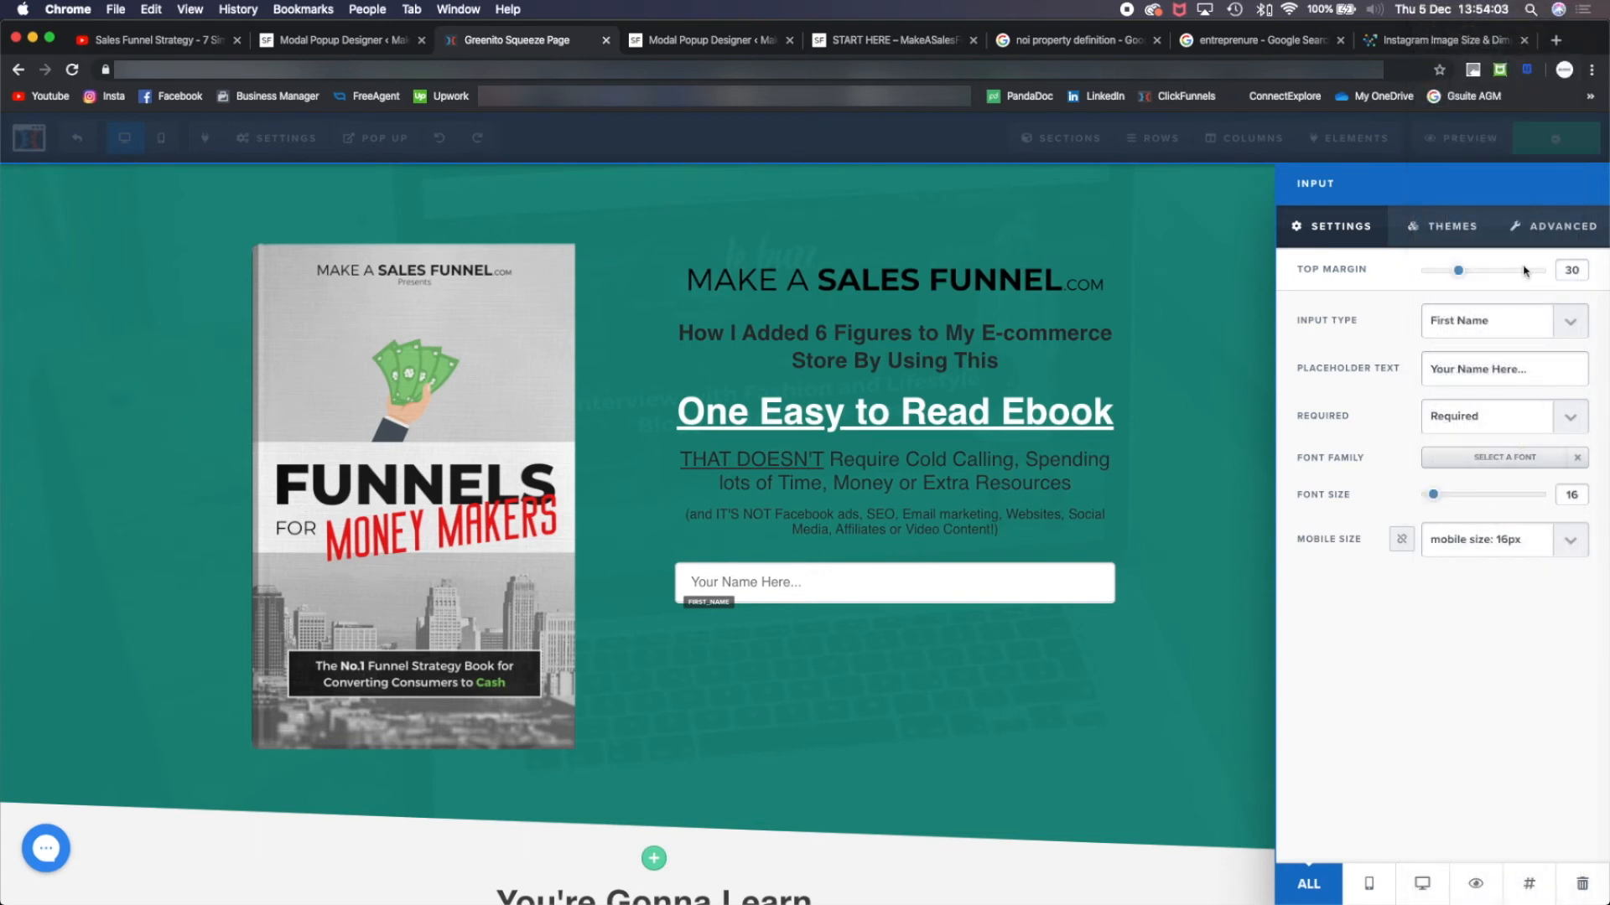
mouse_move(1455, 278)
mouse_down()
mouse_move(1436, 273)
mouse_move(1495, 270)
mouse_move(1446, 271)
mouse_up()
click(857, 631)
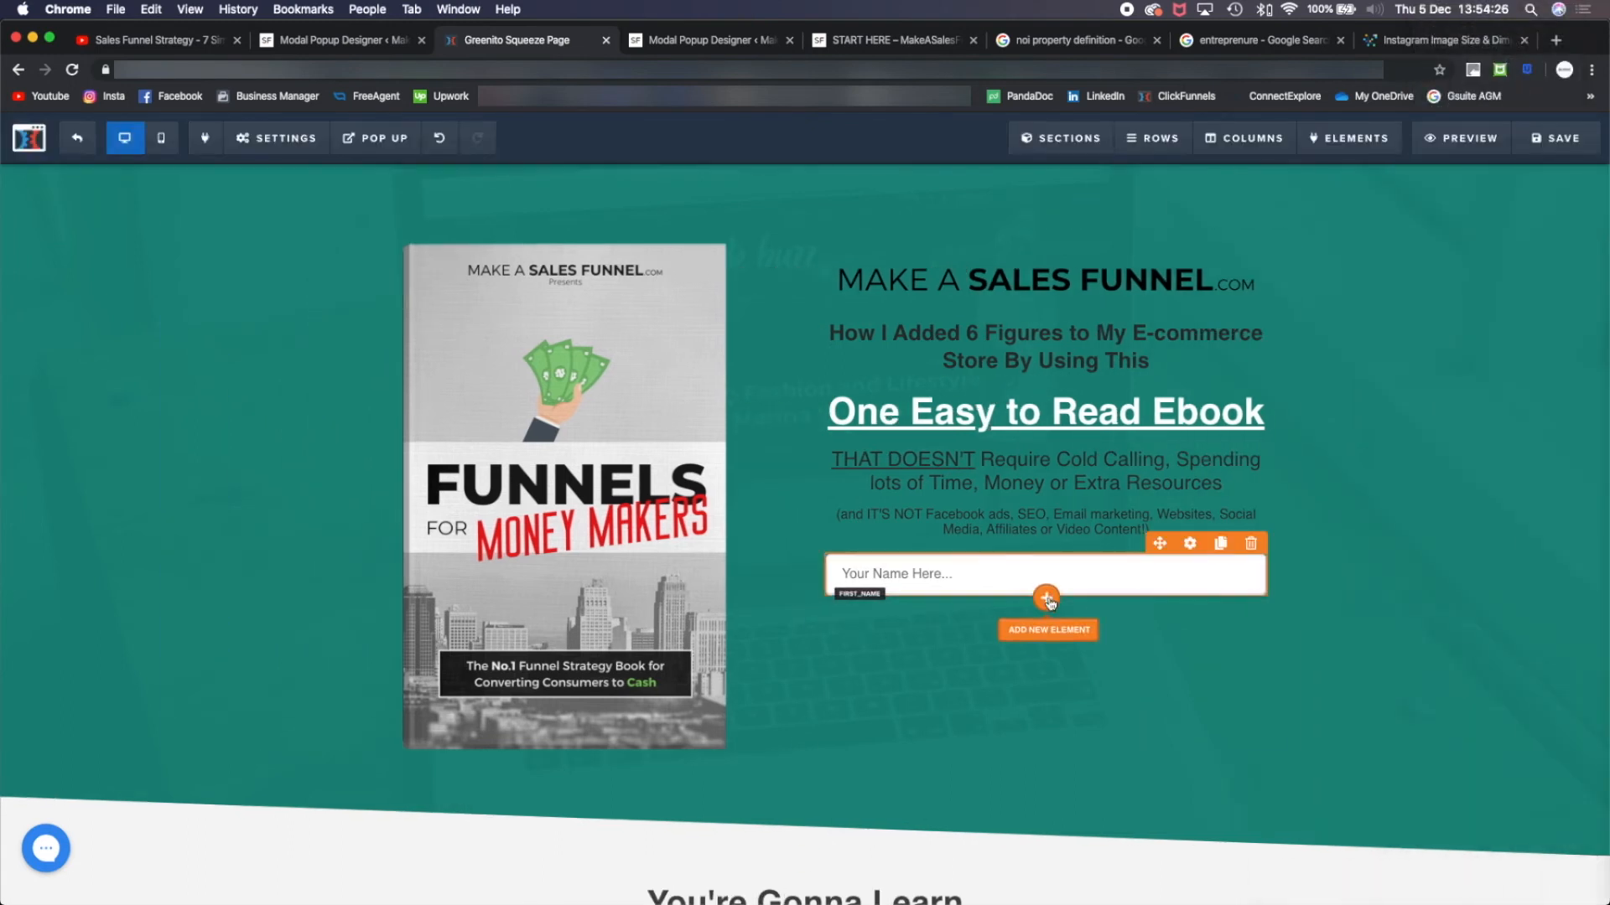
Add an input field below the name field and set its input type to Email Address
click(1047, 598)
scroll(1374, 624, down, 8)
click(1324, 312)
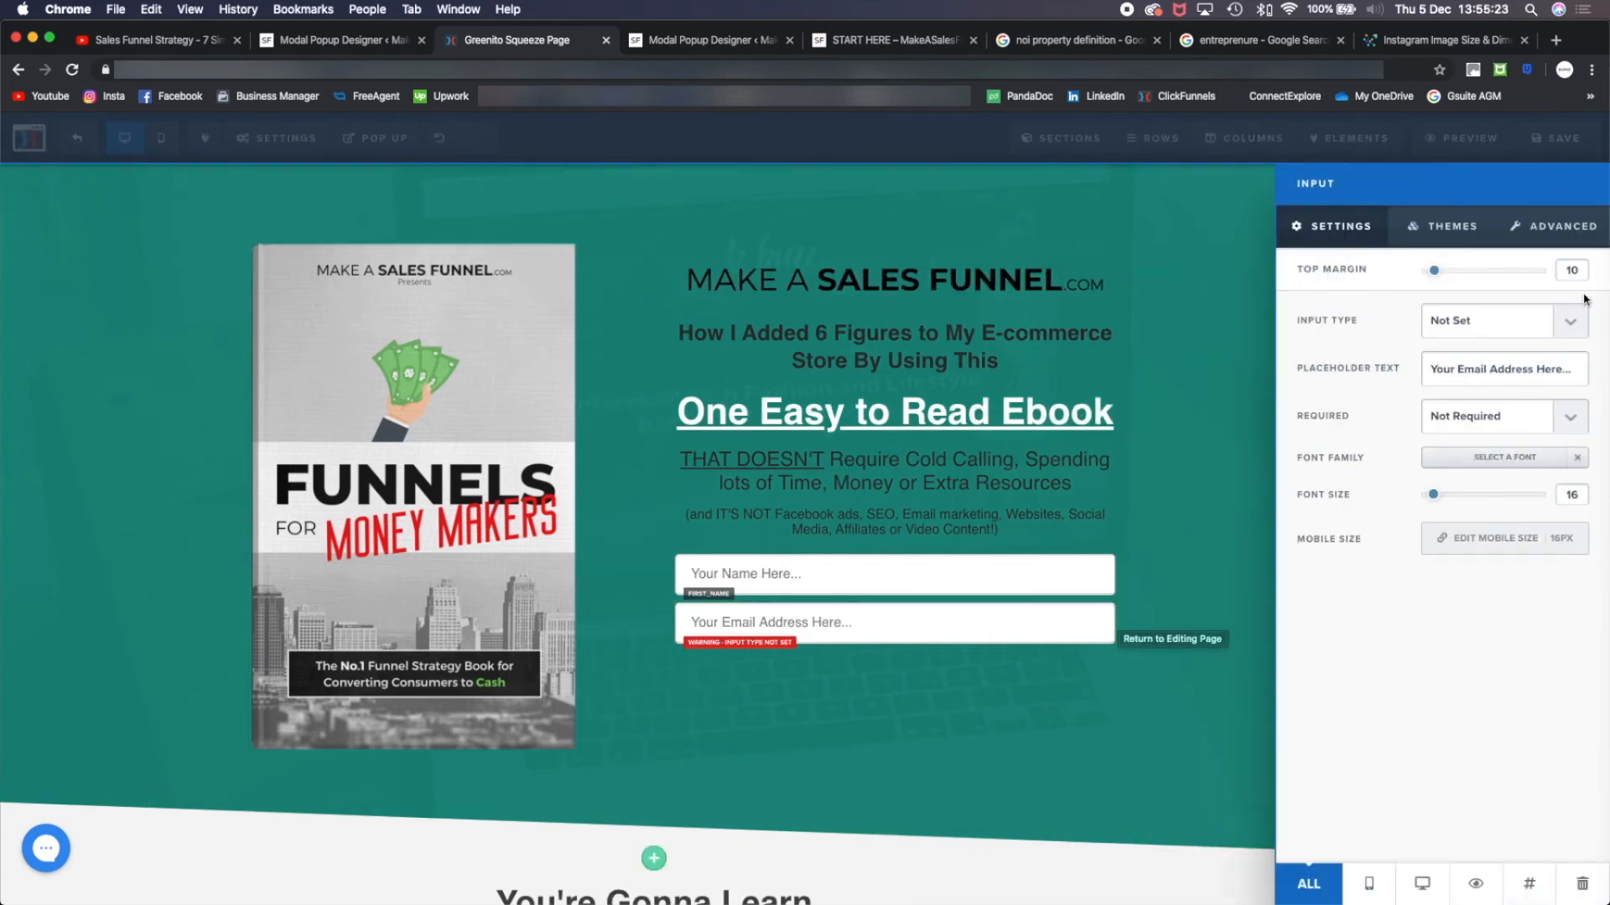
click(1564, 329)
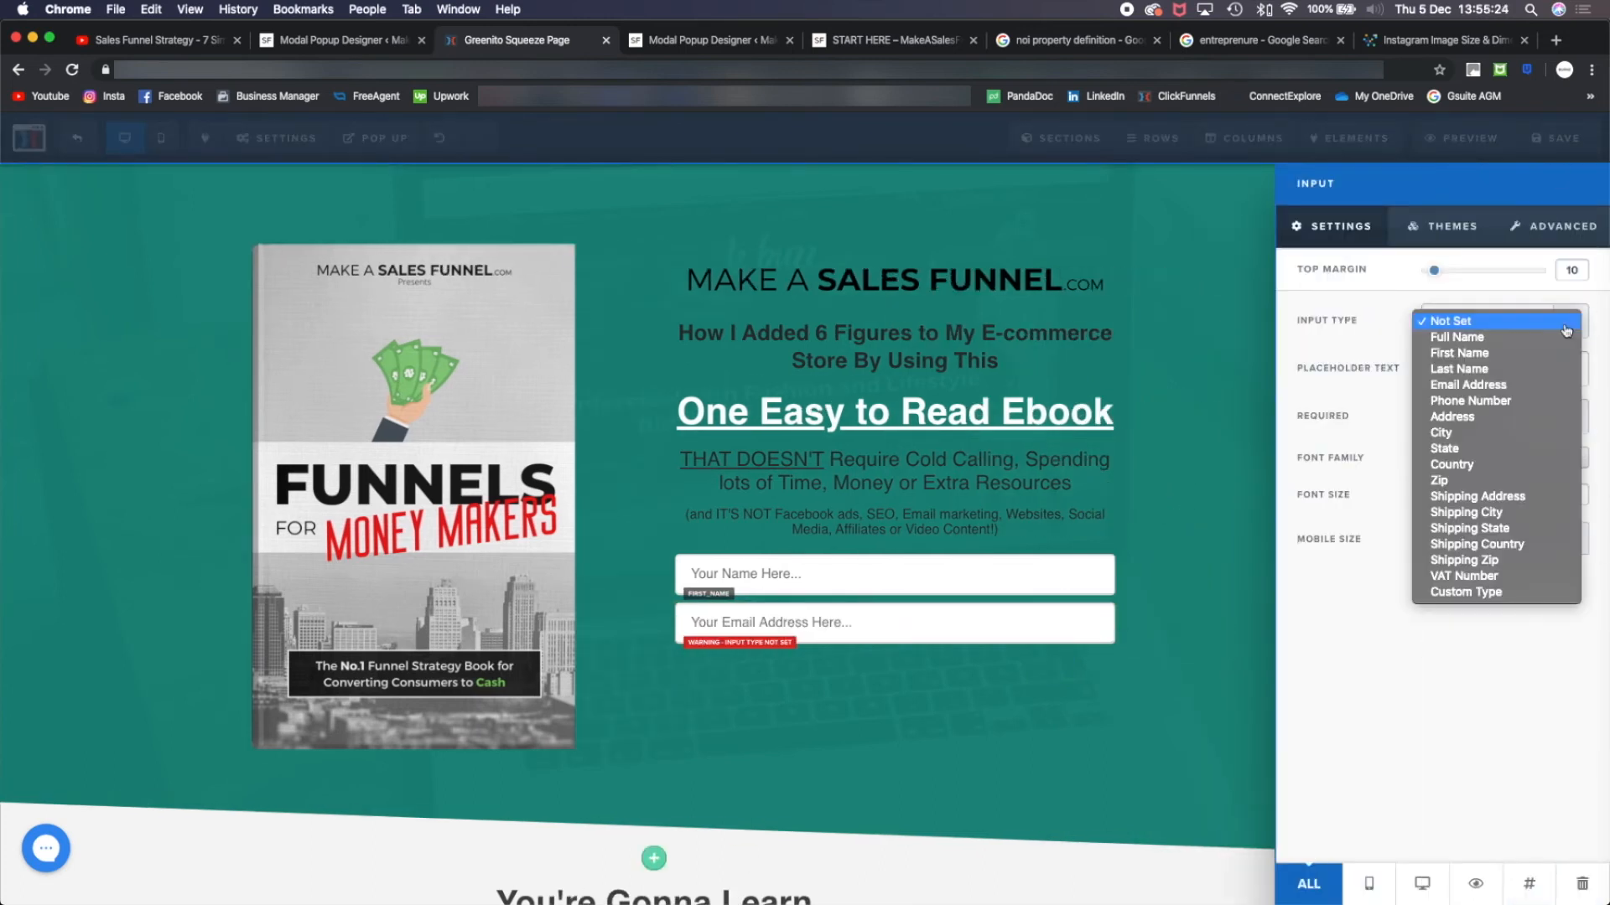
click(1551, 387)
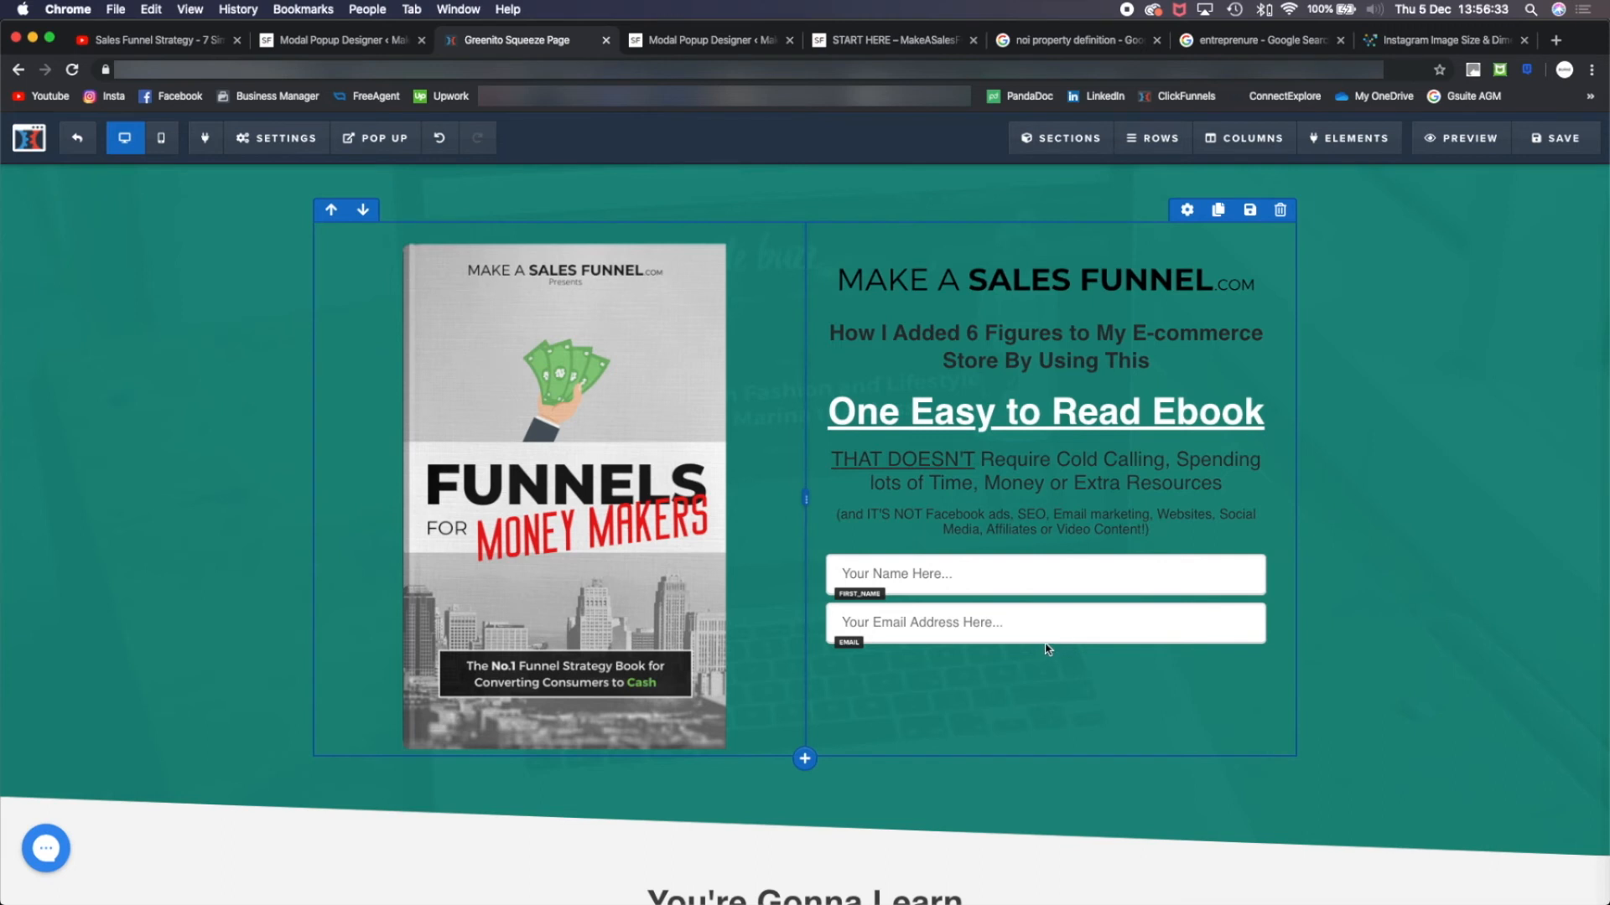
Add a button below the email field and change its text to "REGISTER NOW TO FIND OUT!"
click(1047, 676)
scroll(1425, 696, down, 4)
click(1299, 561)
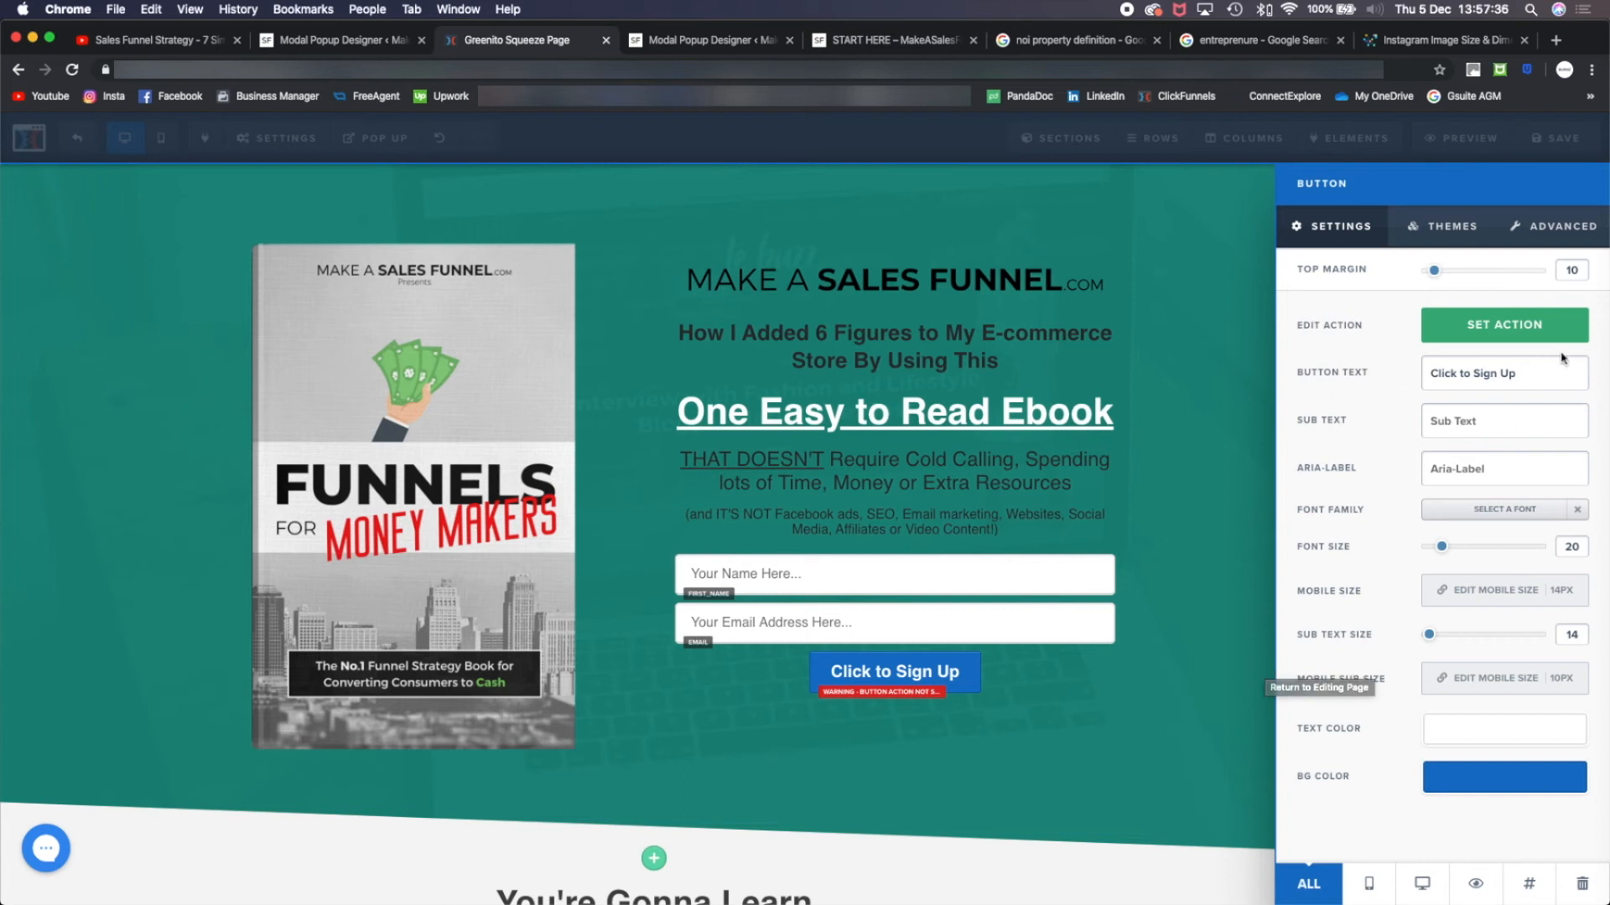
drag(1553, 366, 1343, 369)
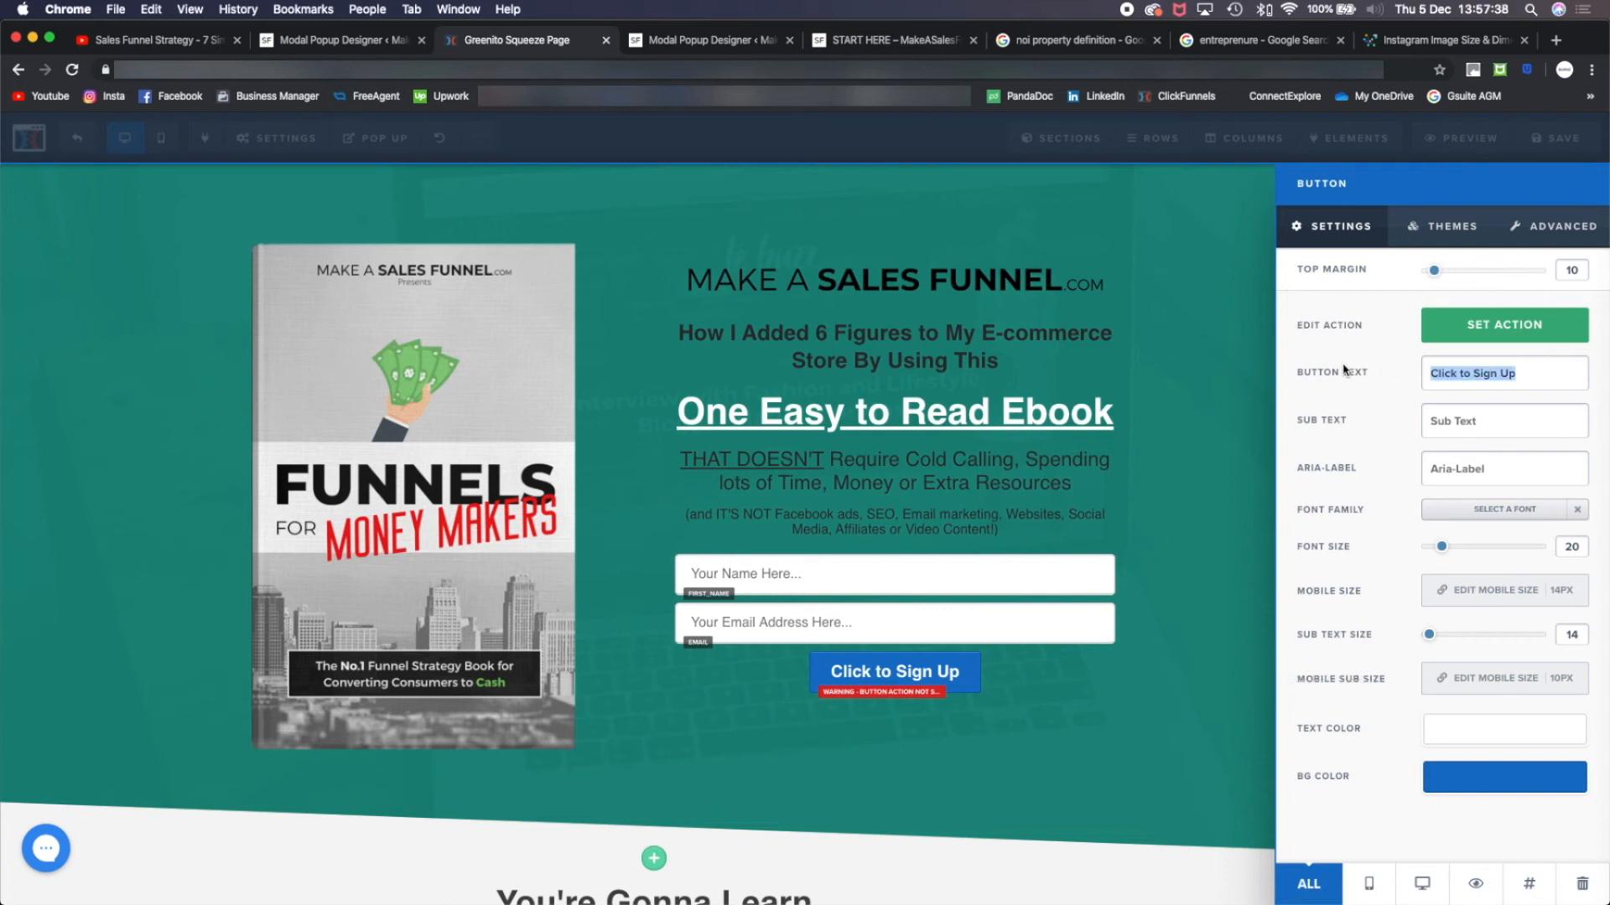
text(REGISTER NOW TO FI)
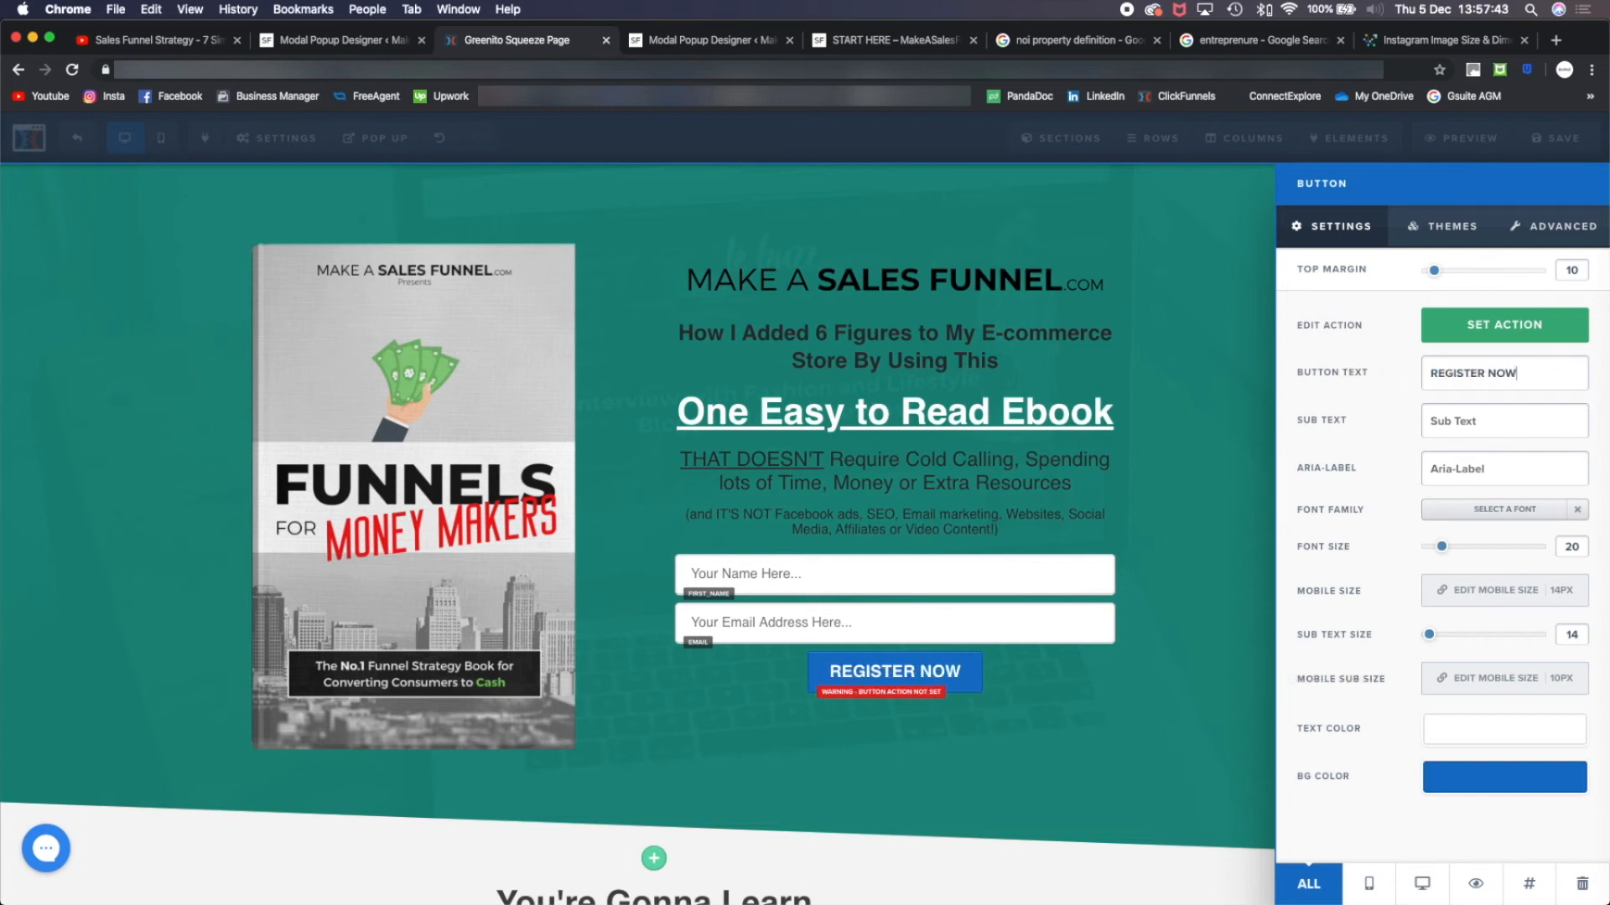
text(ND OUT!)
Set the button's font size to 32 and give it a white background with teal-green text
drag(1442, 546, 1472, 550)
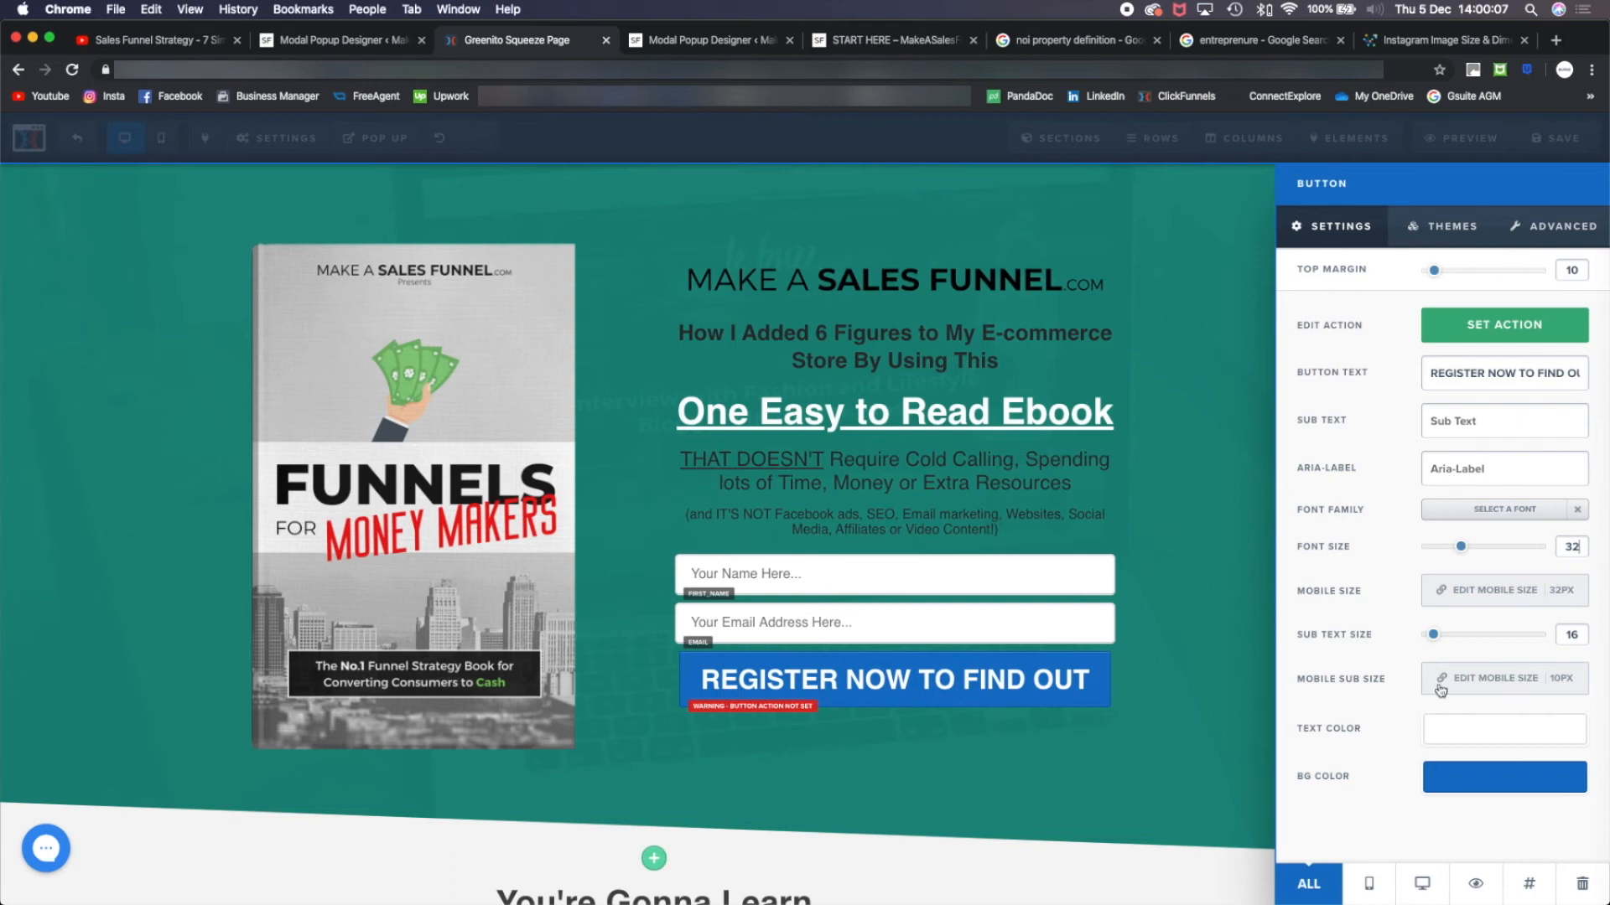
click(1437, 776)
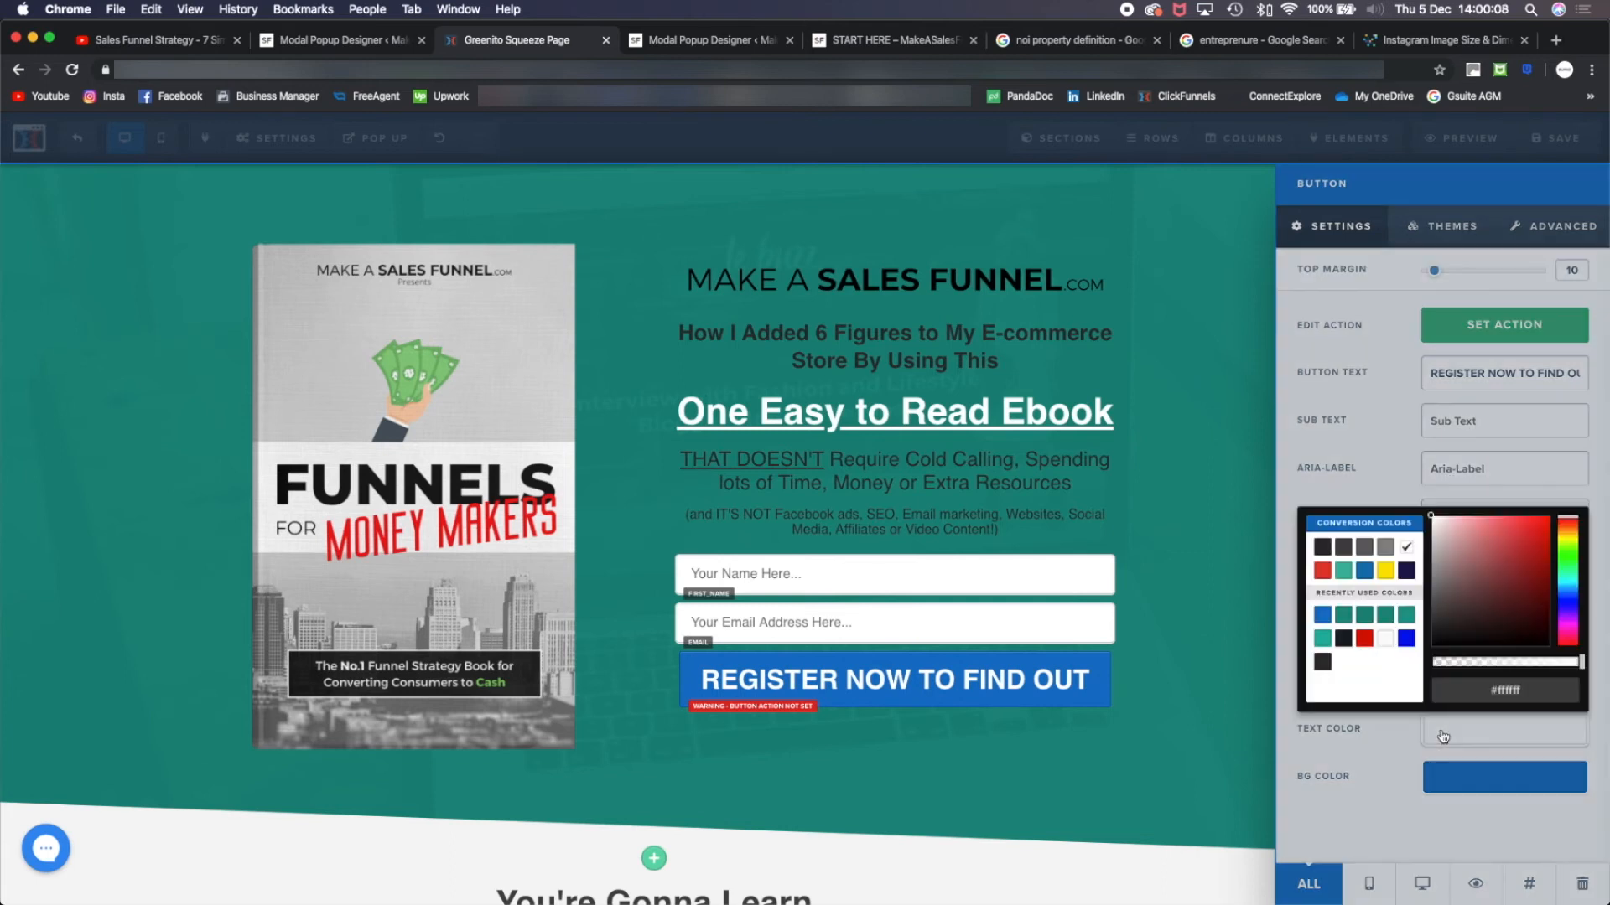
click(1406, 596)
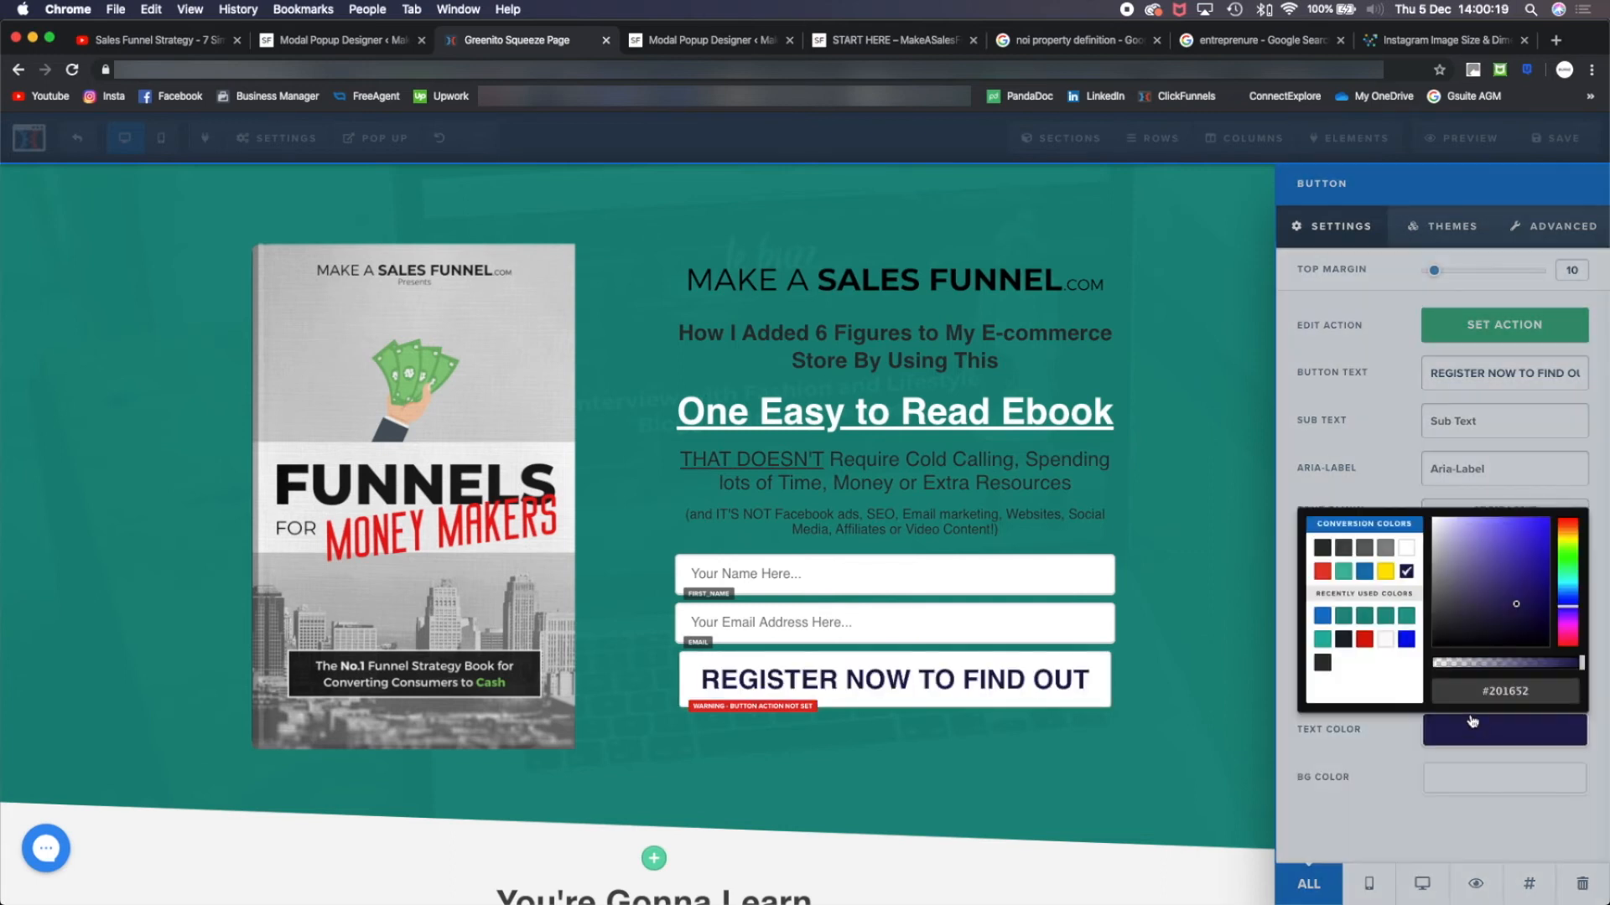
click(1385, 616)
click(1392, 773)
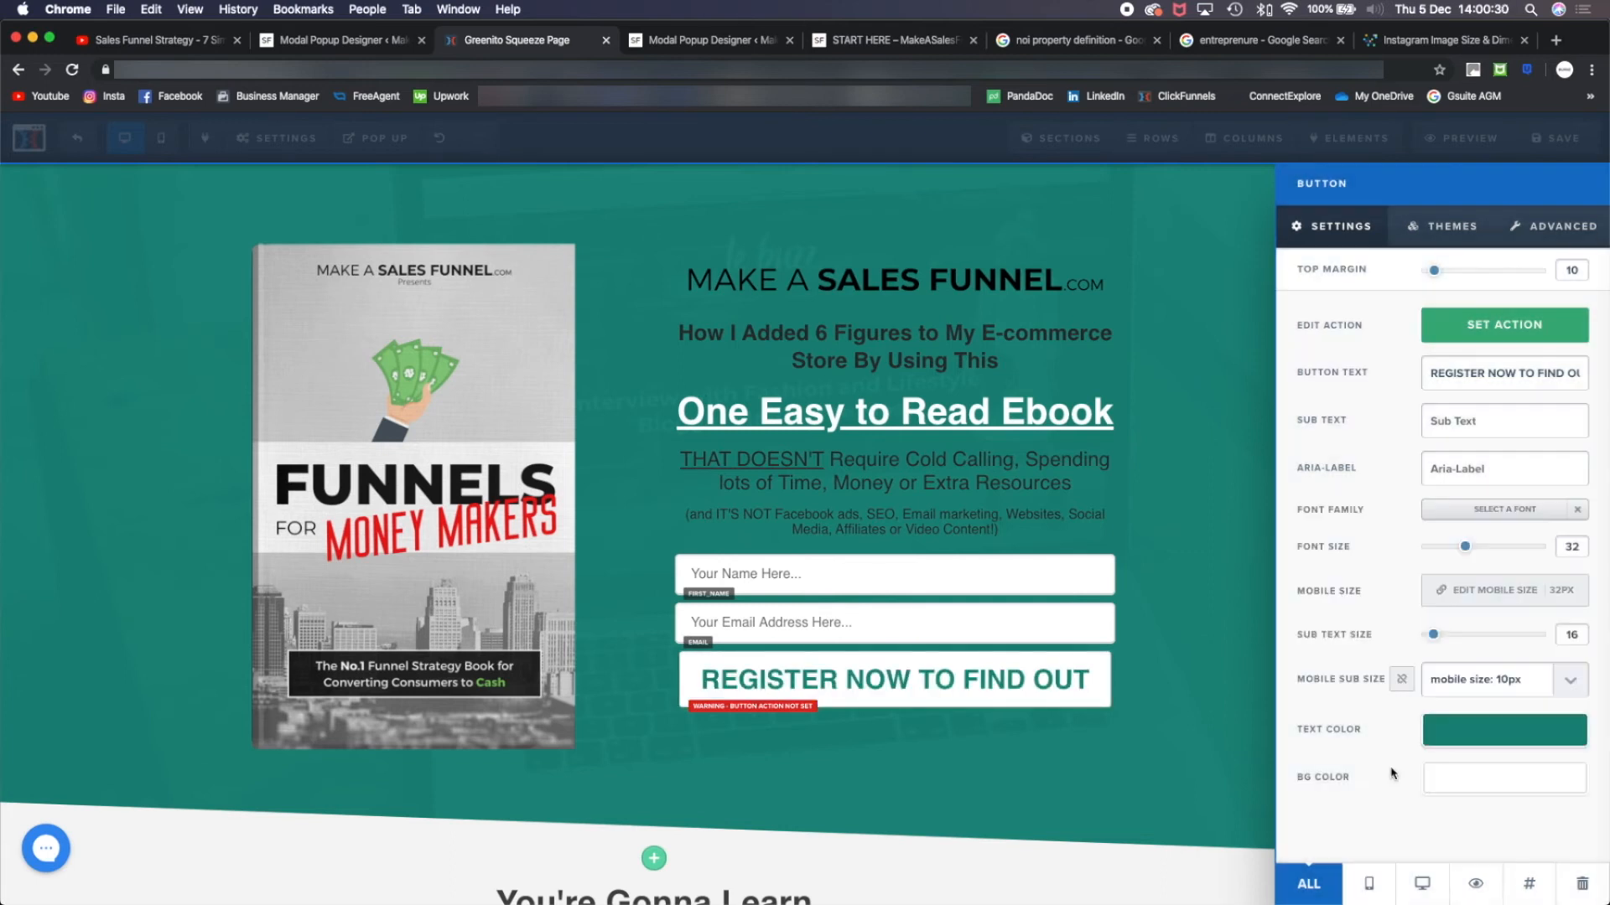
click(1444, 226)
scroll(1454, 537, down, 5)
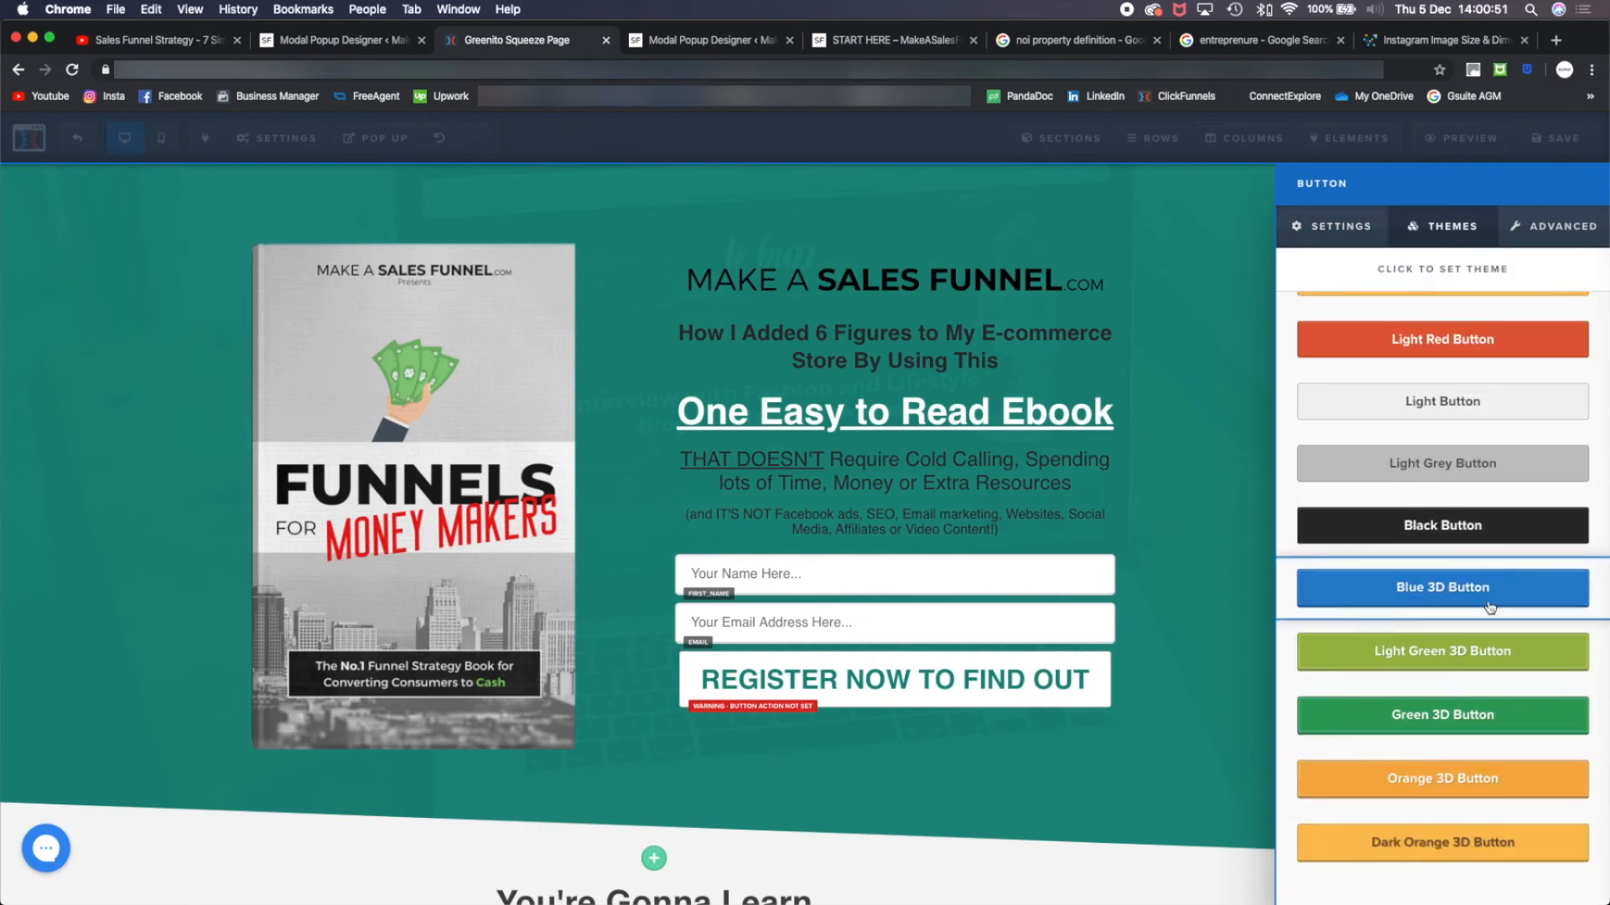
scroll(1501, 503, up, 5)
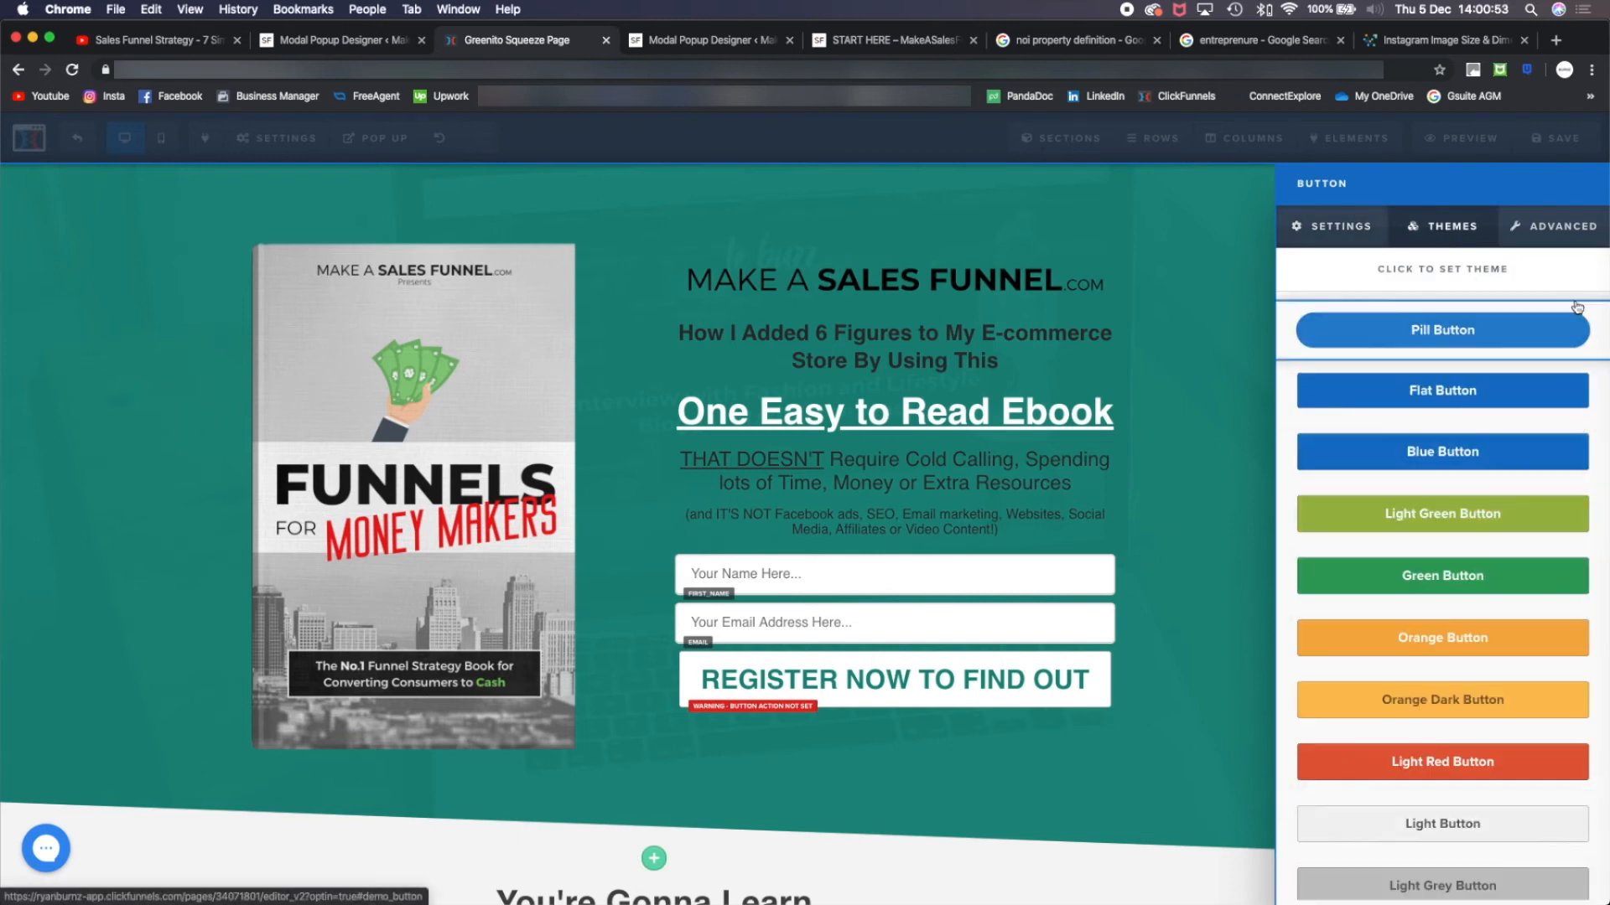
Round the button's corners to 10px and set its text shadow to Light Inset
click(1584, 225)
click(1475, 560)
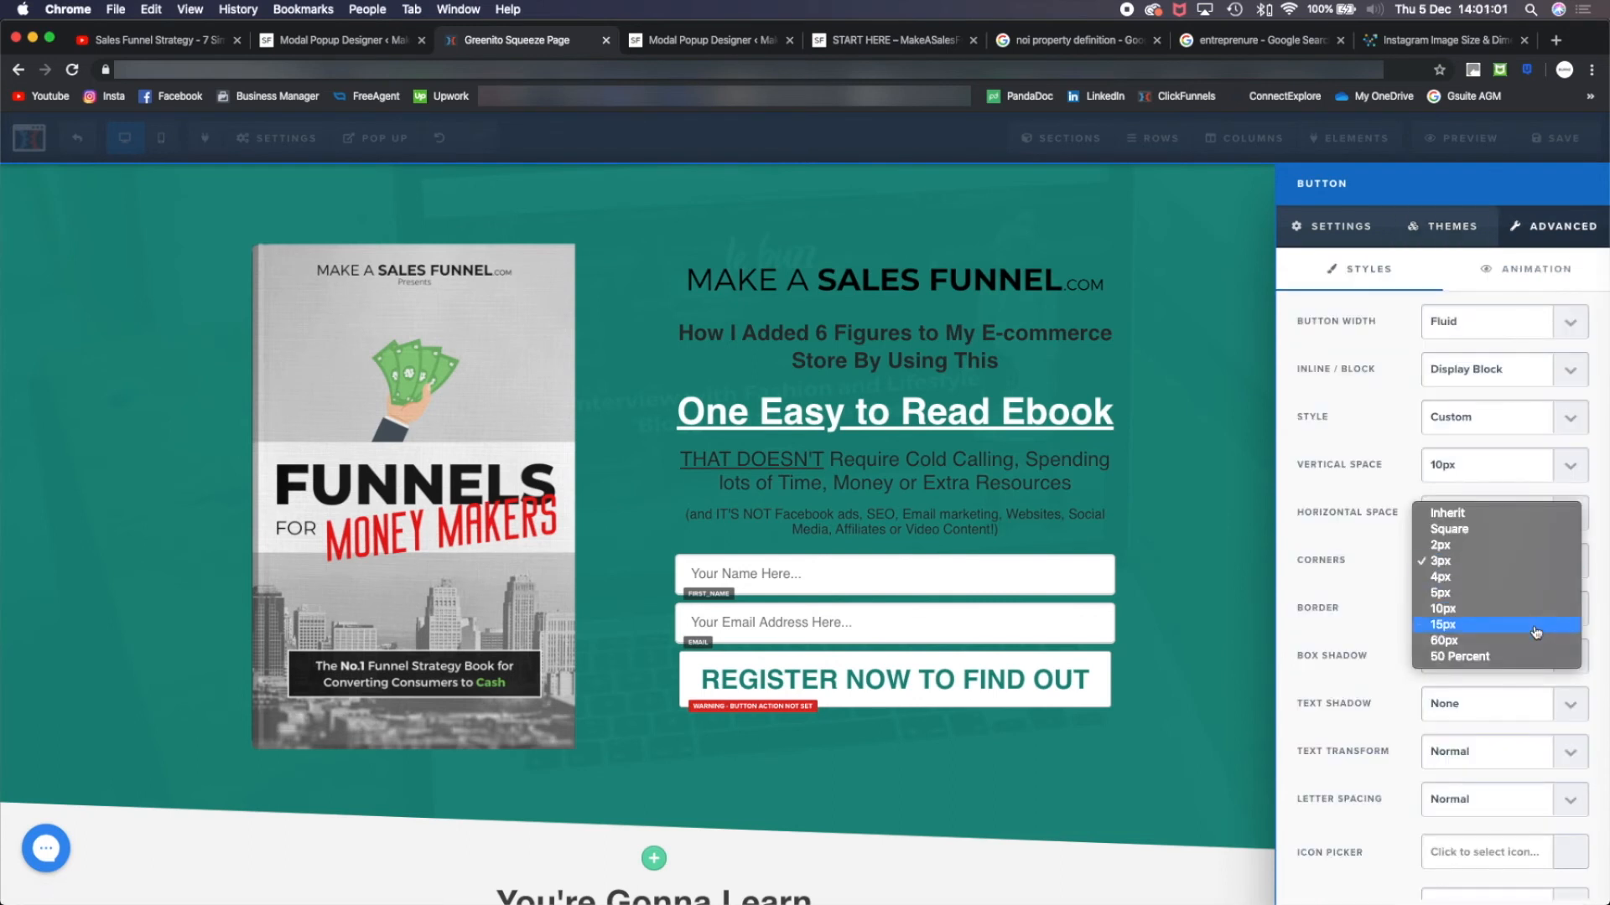
click(1541, 614)
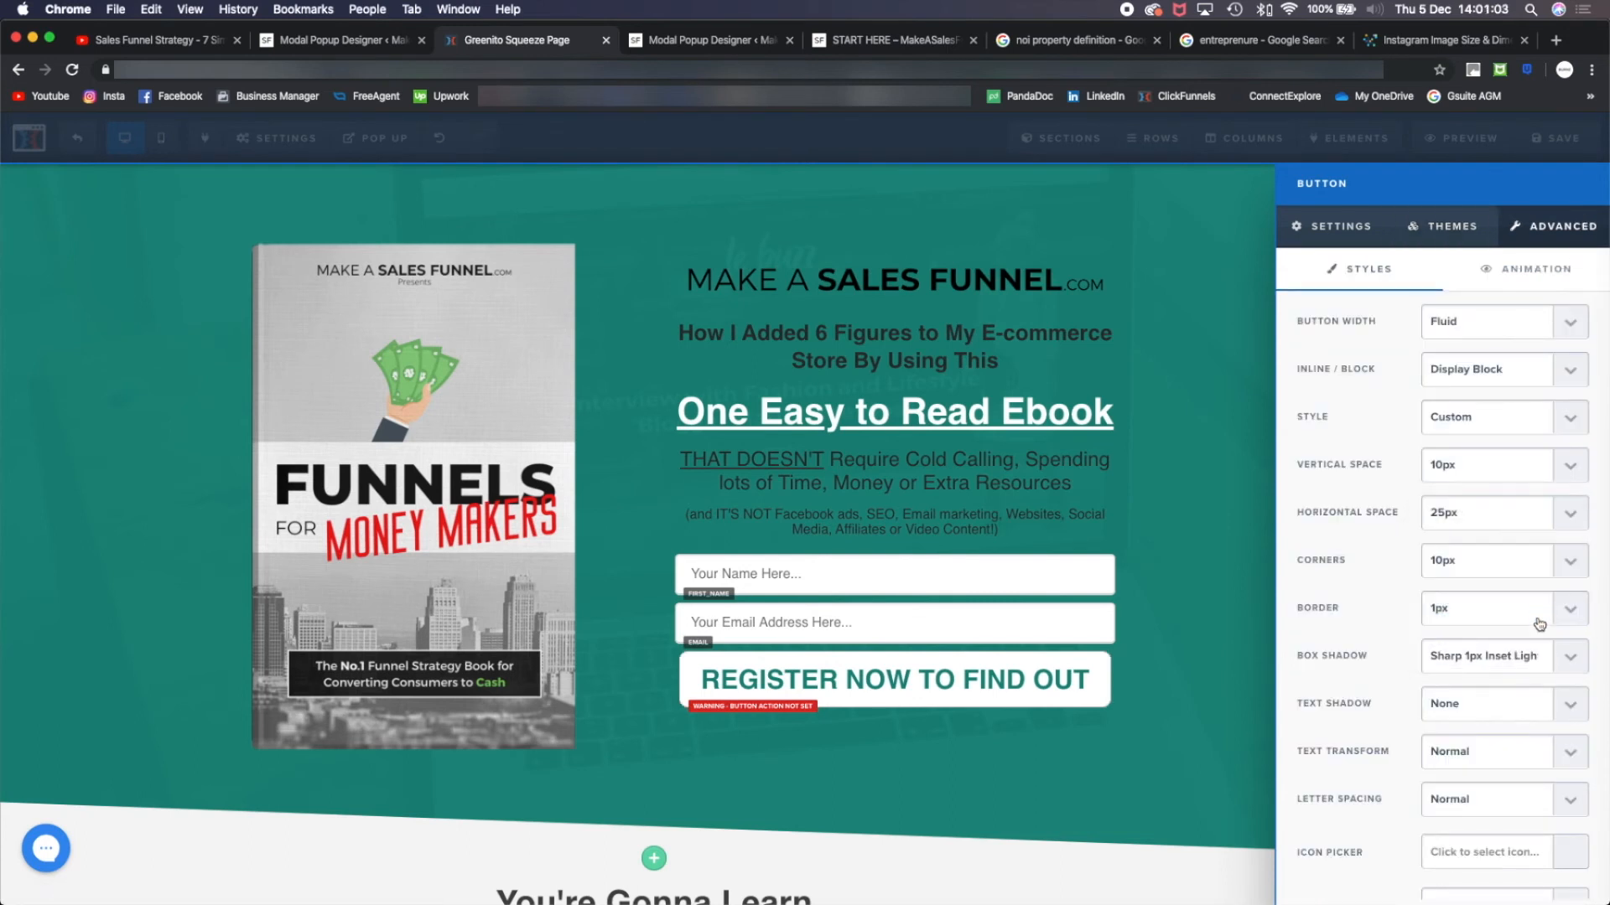
click(1563, 703)
click(1537, 747)
Set the register button's effect to Rocking (loop)
scroll(1547, 775, down, 2)
scroll(1547, 776, down, 3)
click(1526, 818)
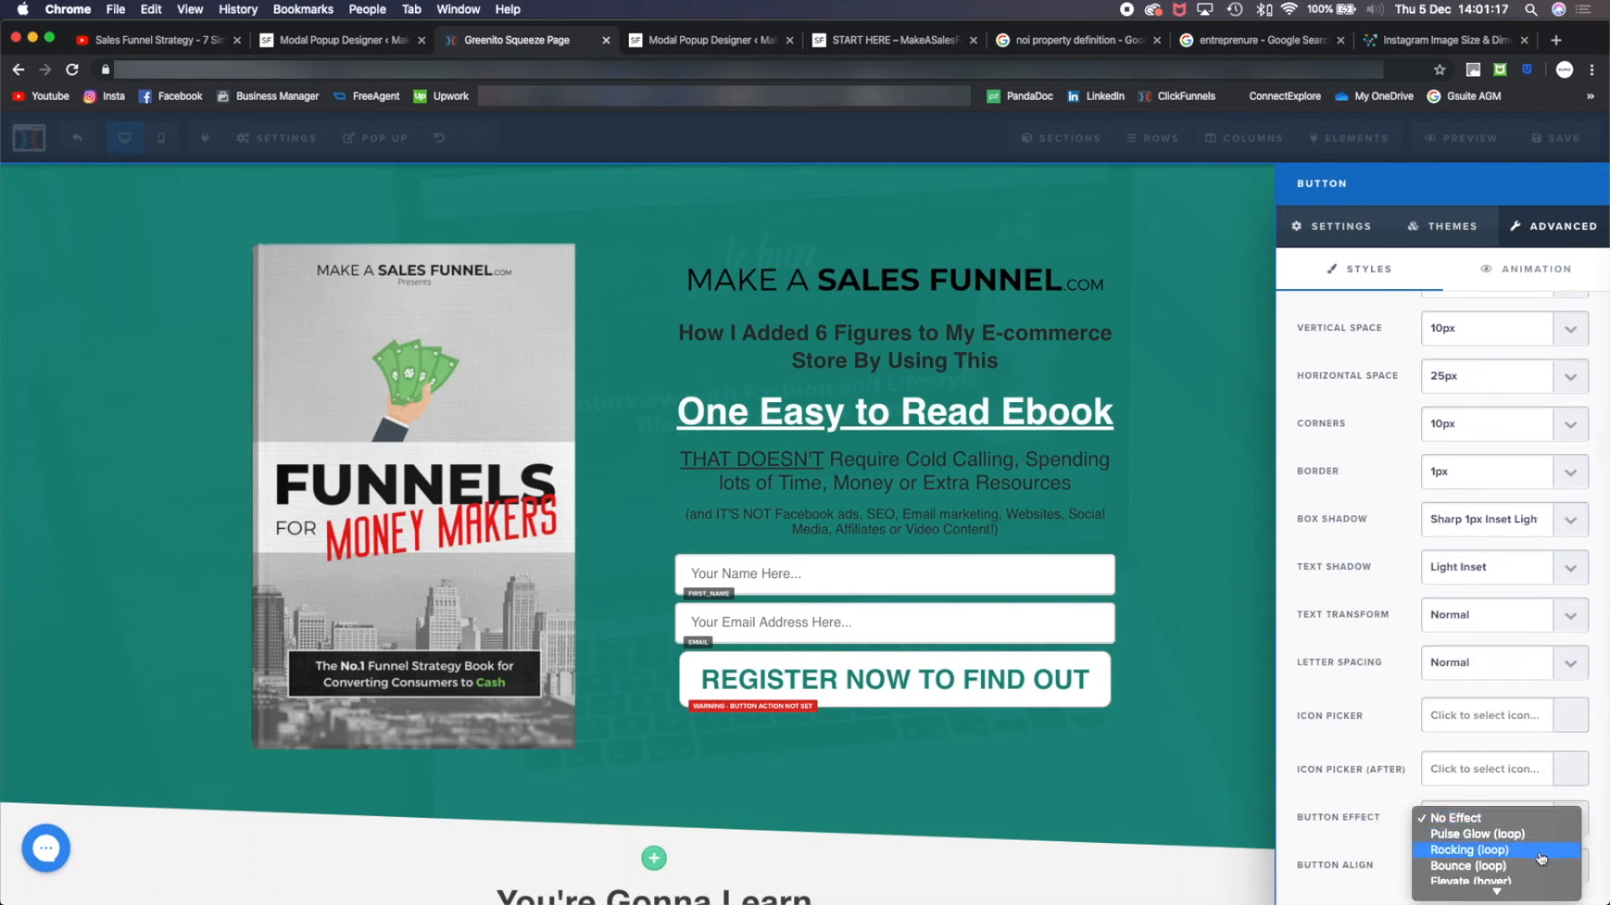
click(1542, 856)
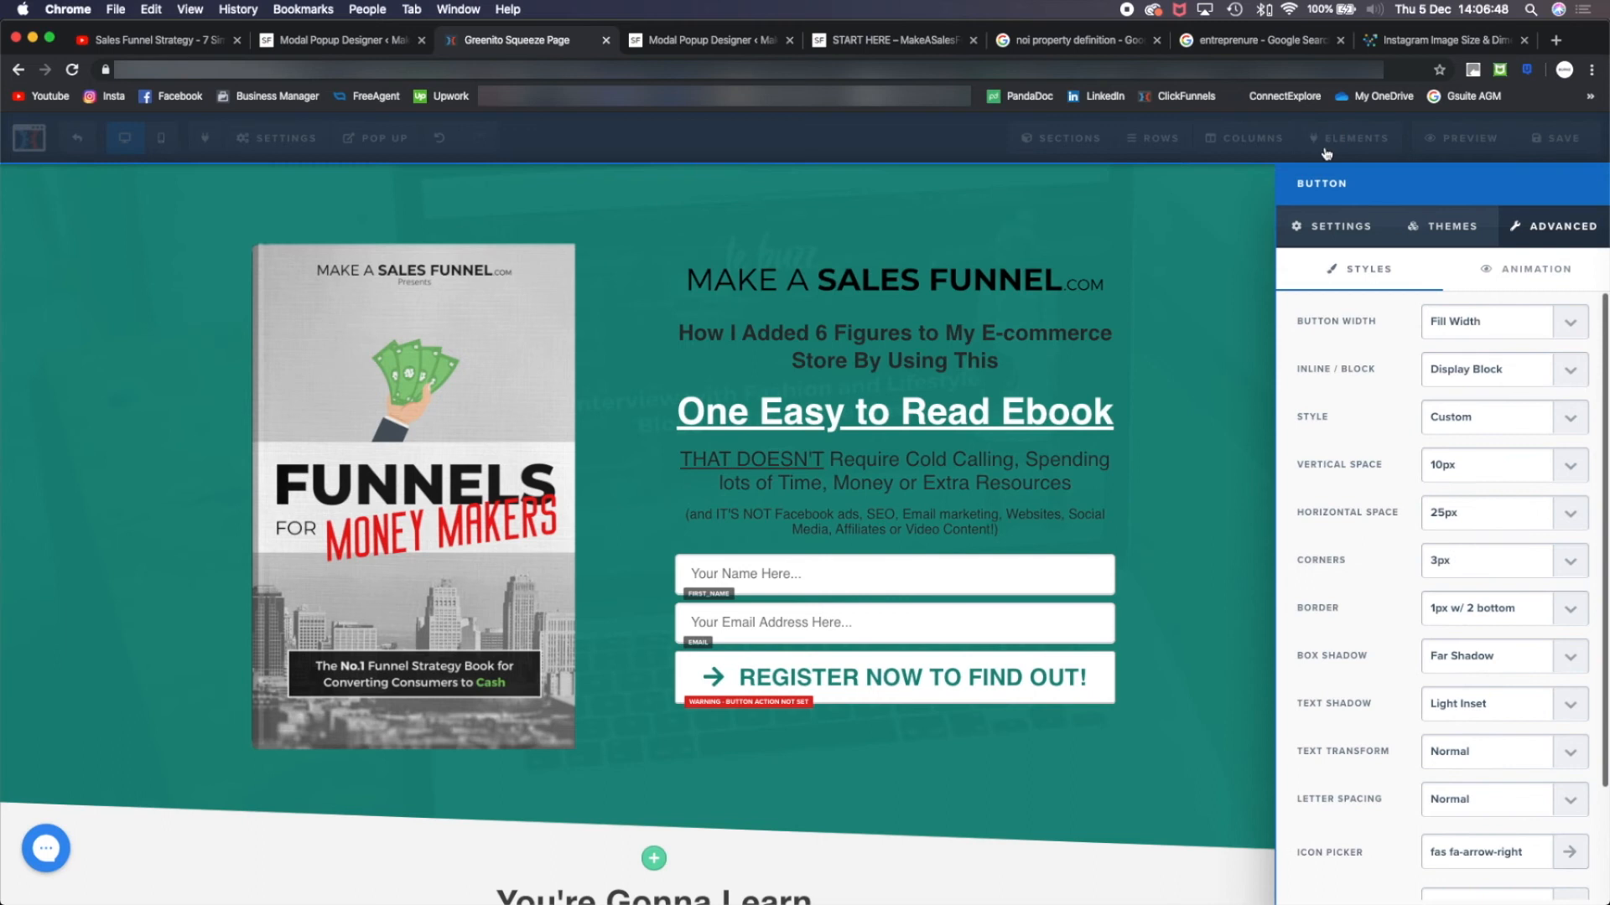
Set the register button's action to go to the next step in the funnel, and close its settings
click(1333, 227)
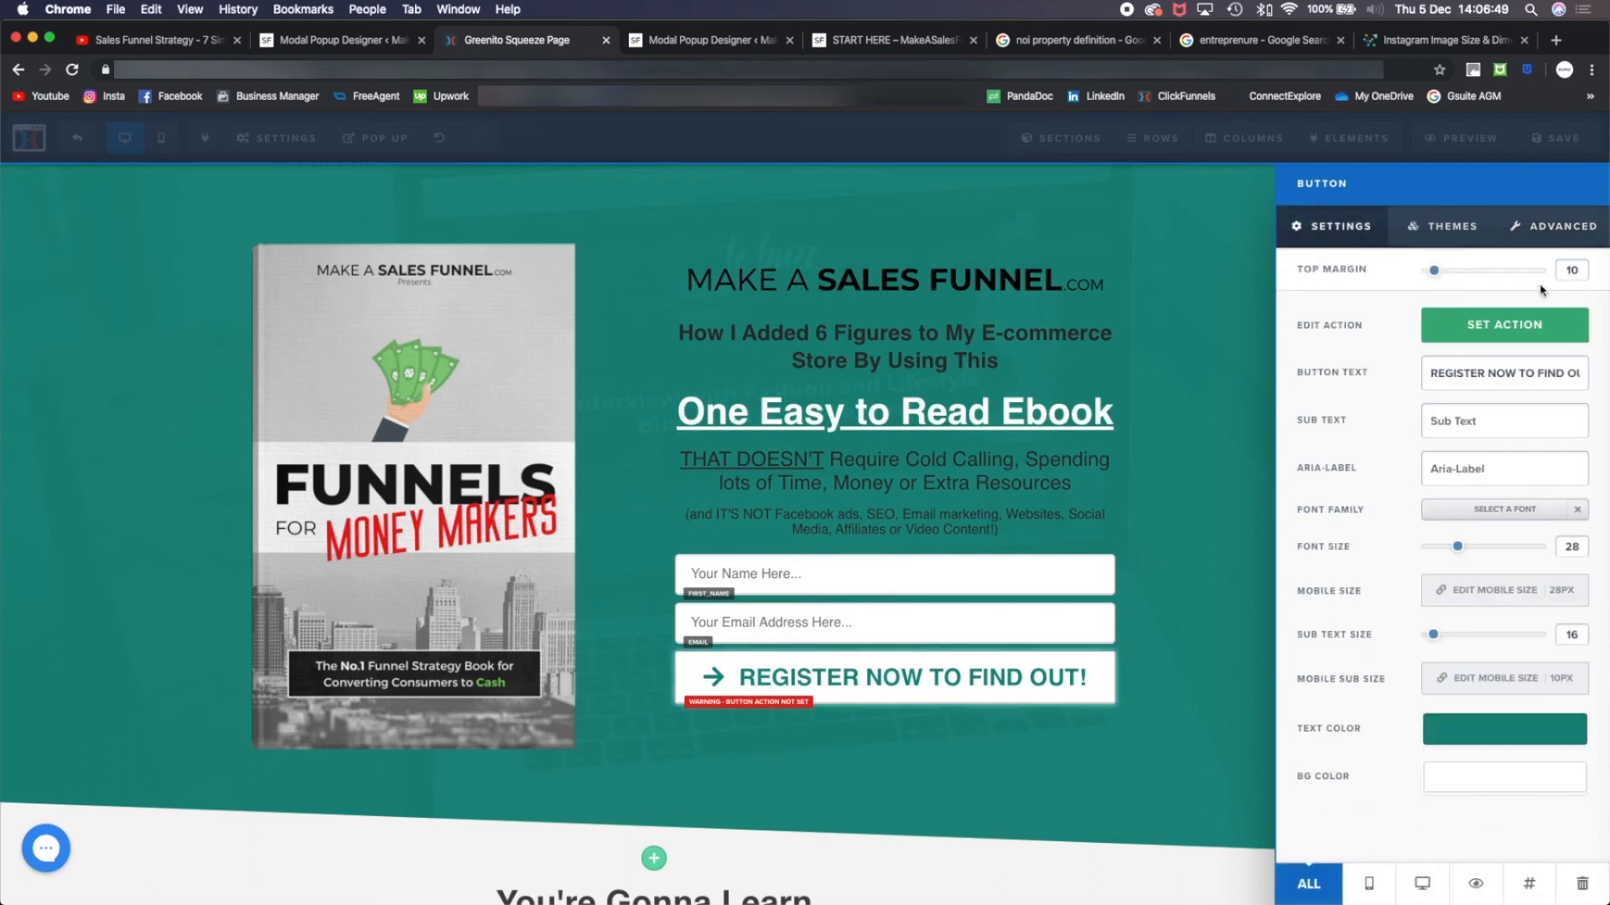
click(1515, 332)
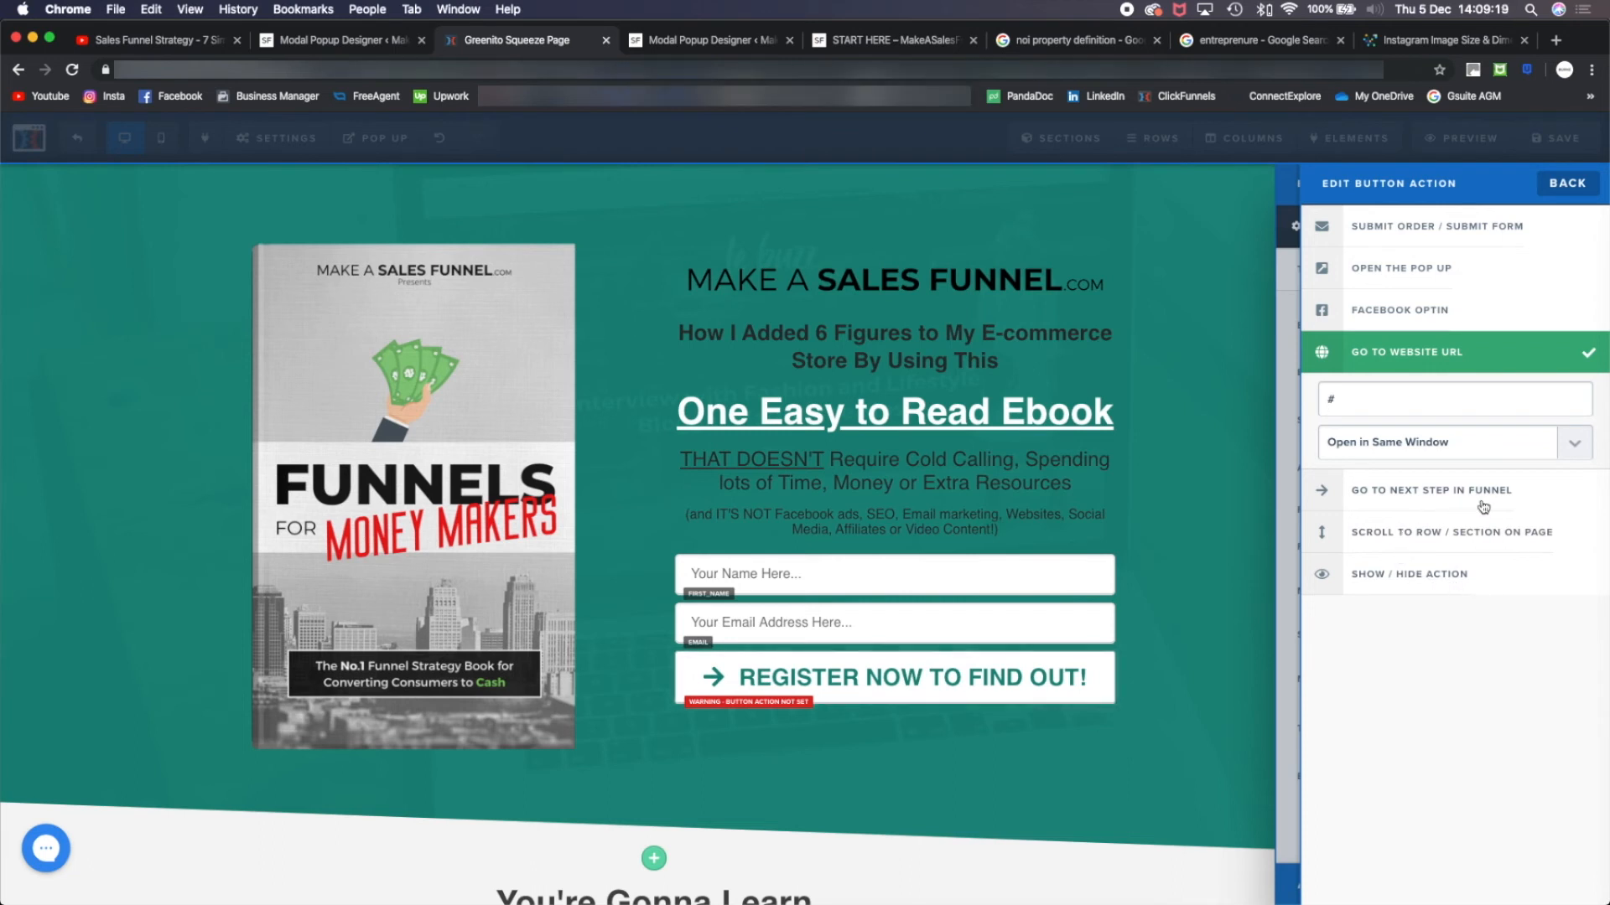
click(1516, 503)
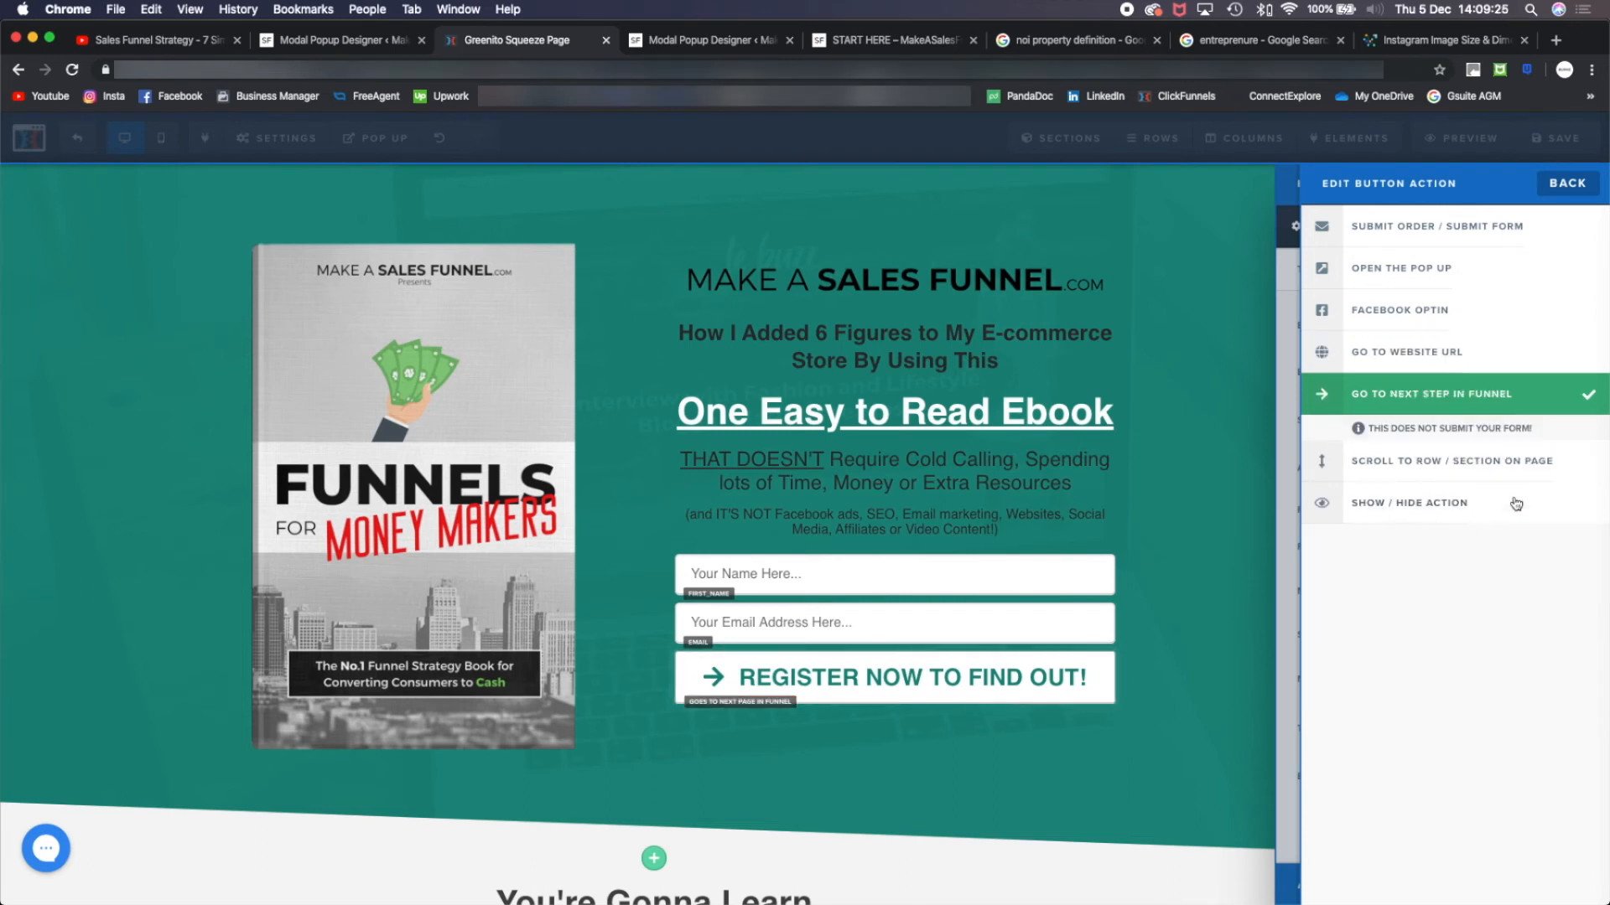
click(1591, 188)
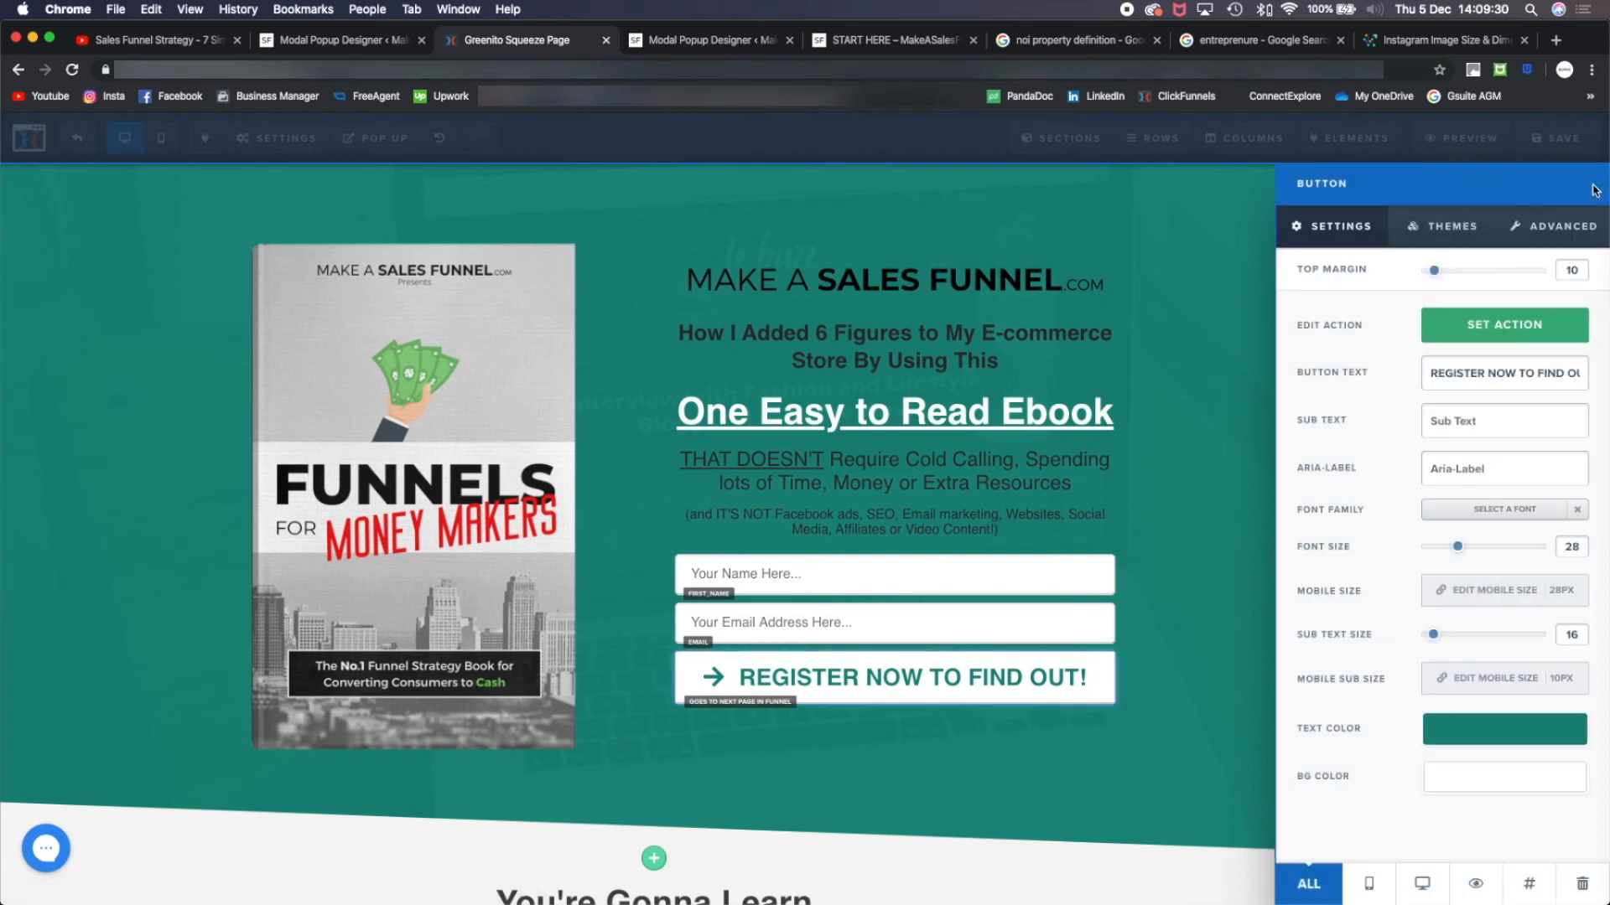
click(1202, 368)
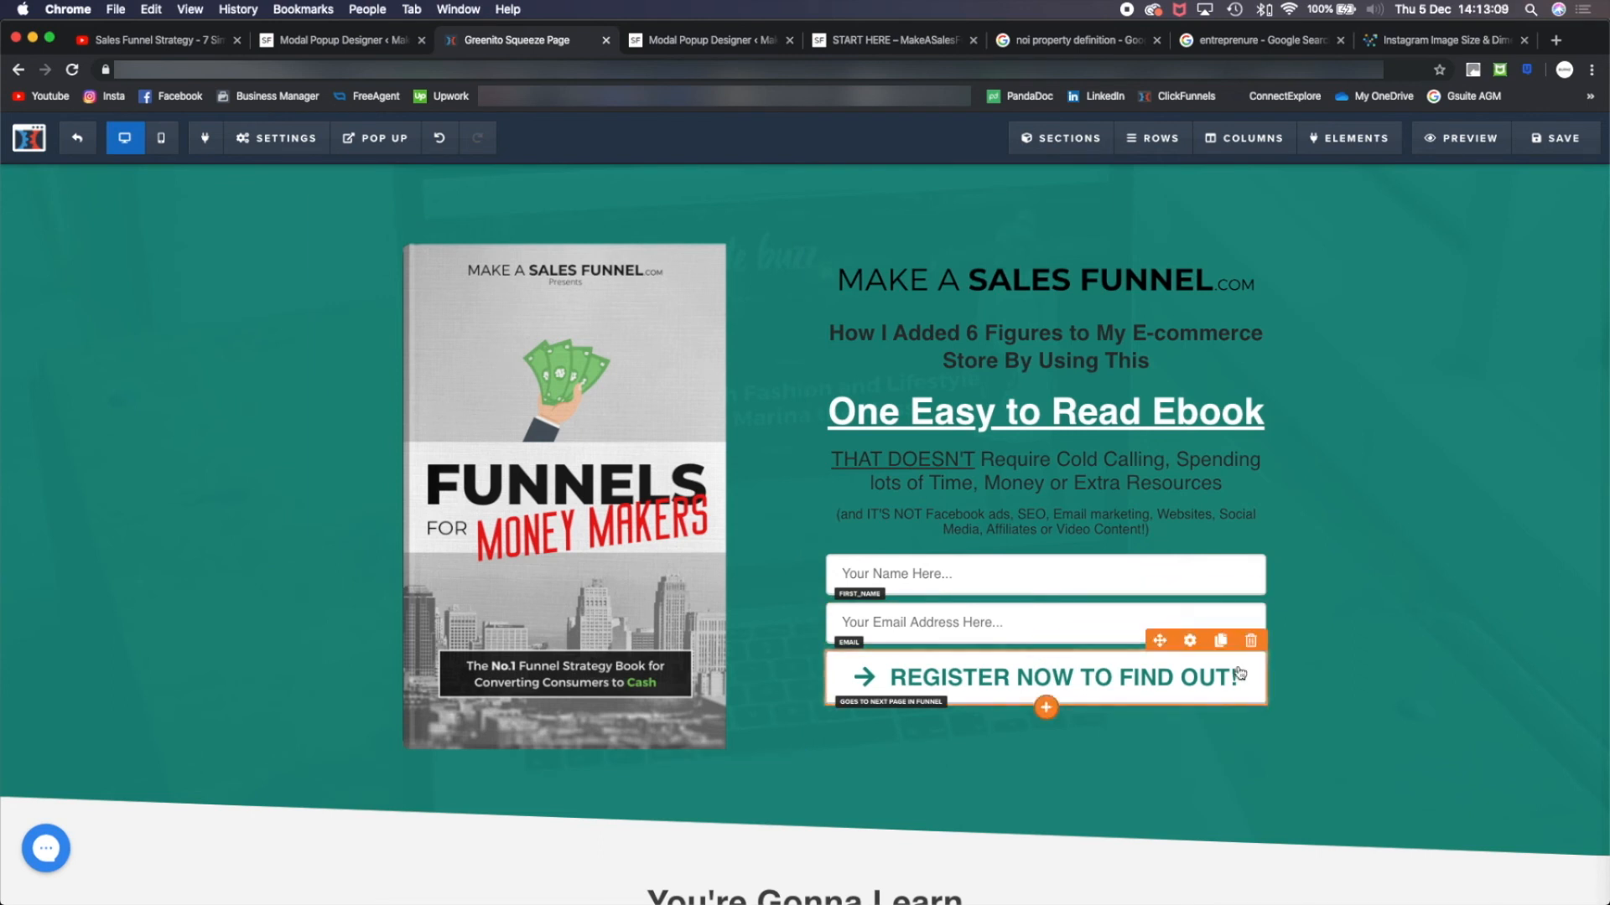
Add a sub-headline below the button reading "Your information will never be shared with anyone and is 100% secure."
click(1044, 708)
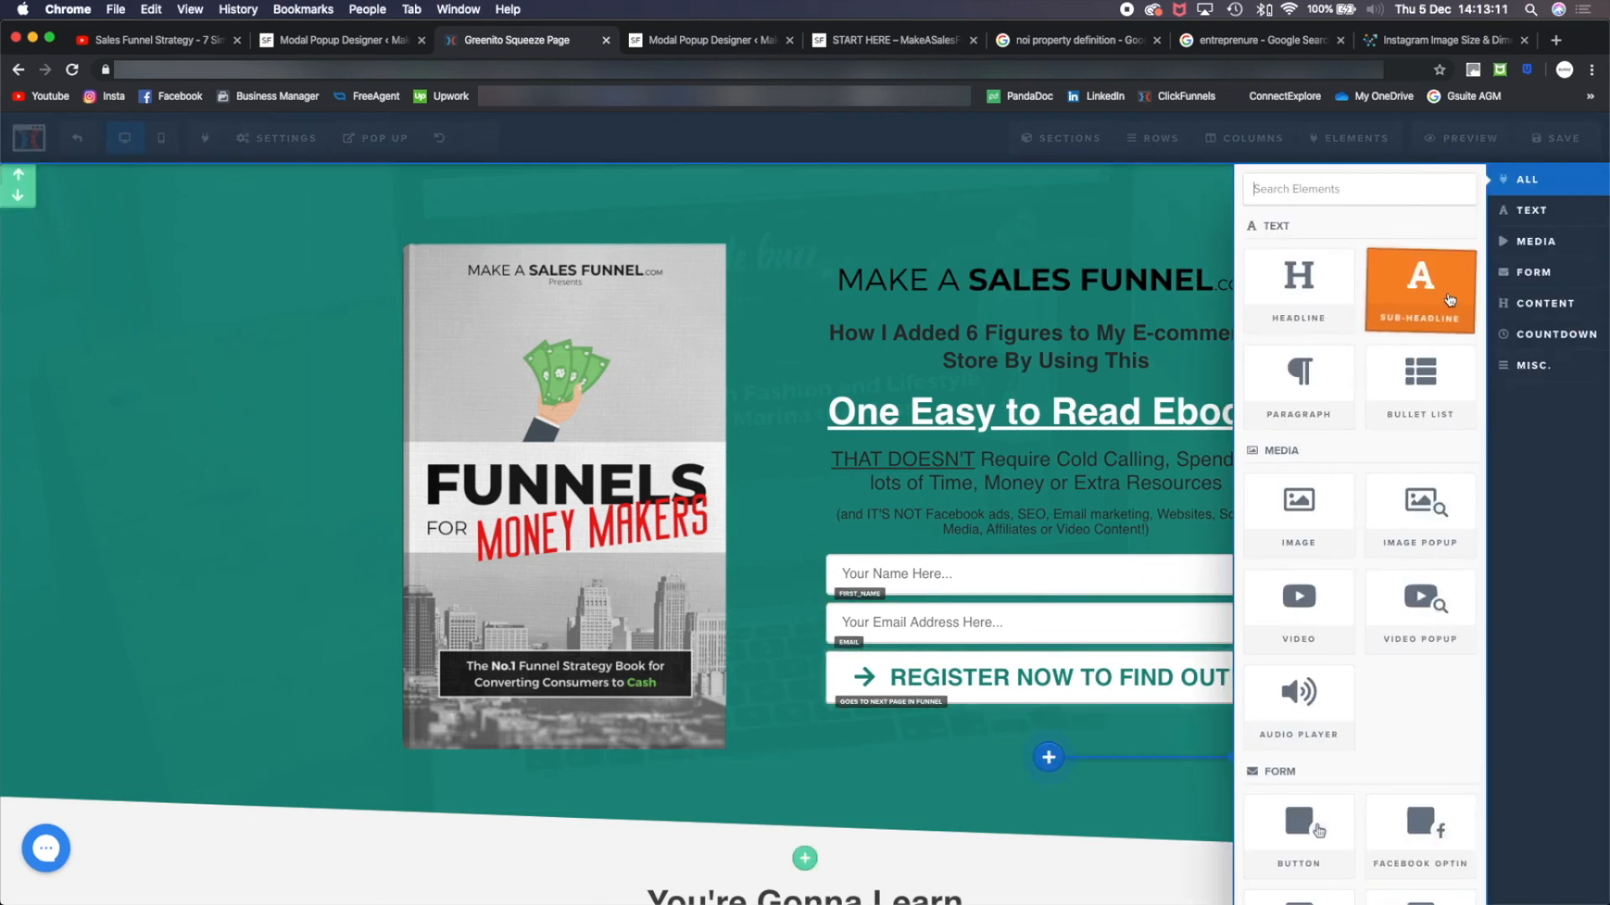
click(1431, 299)
triple_click(1046, 741)
text(Your information will never be shared with anyone and is)
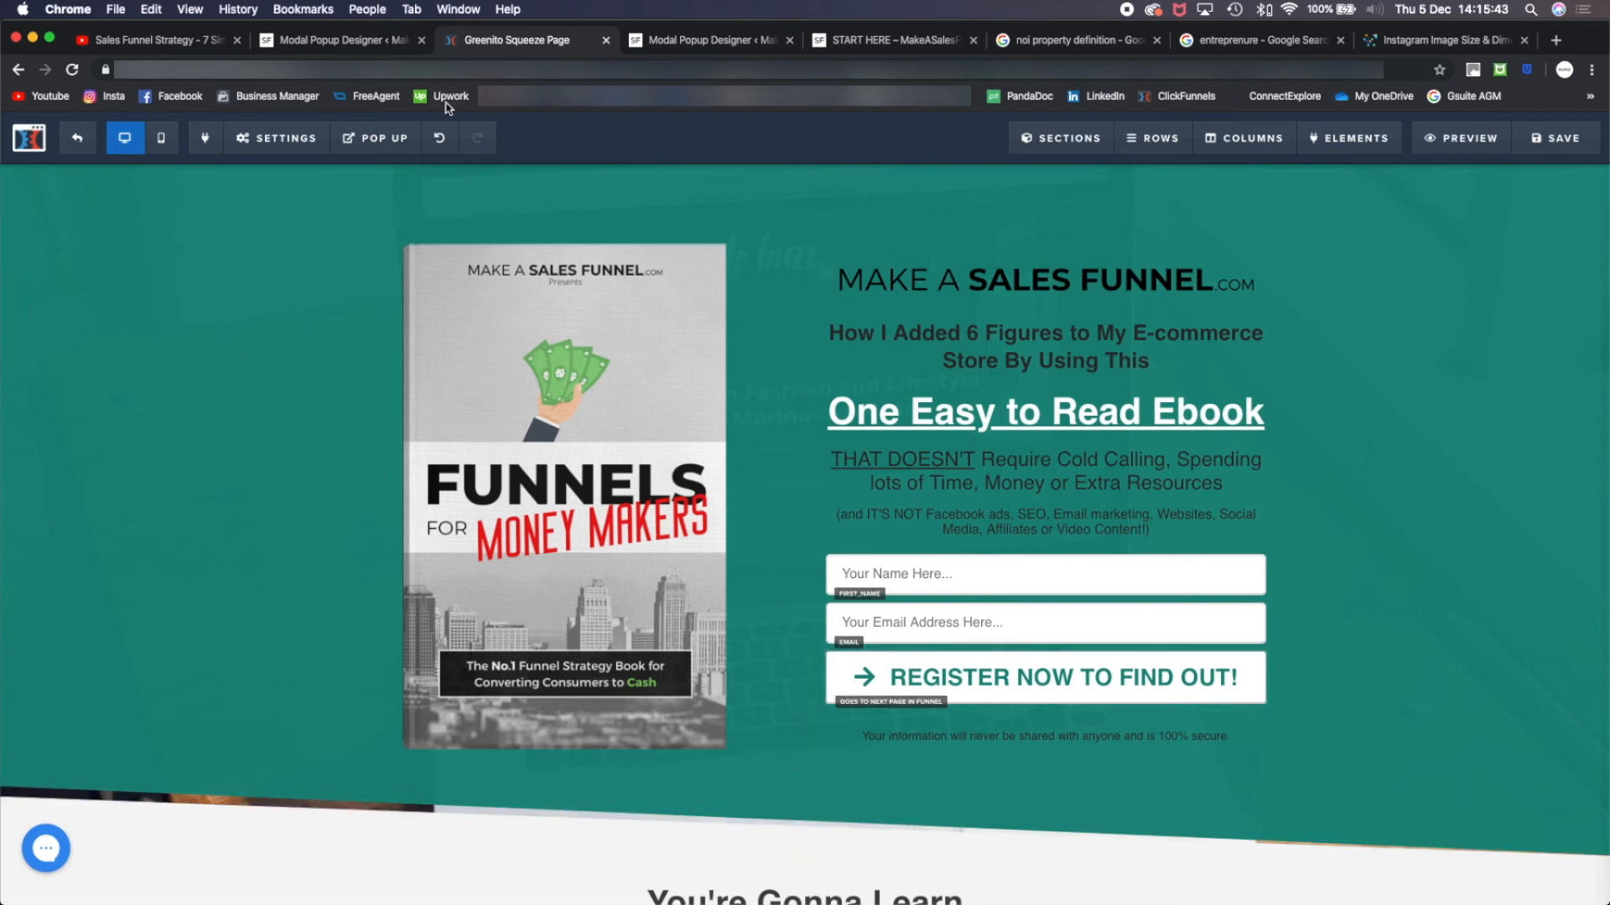
Replace the page's background image with the dark window photo from the image library
click(278, 138)
click(289, 310)
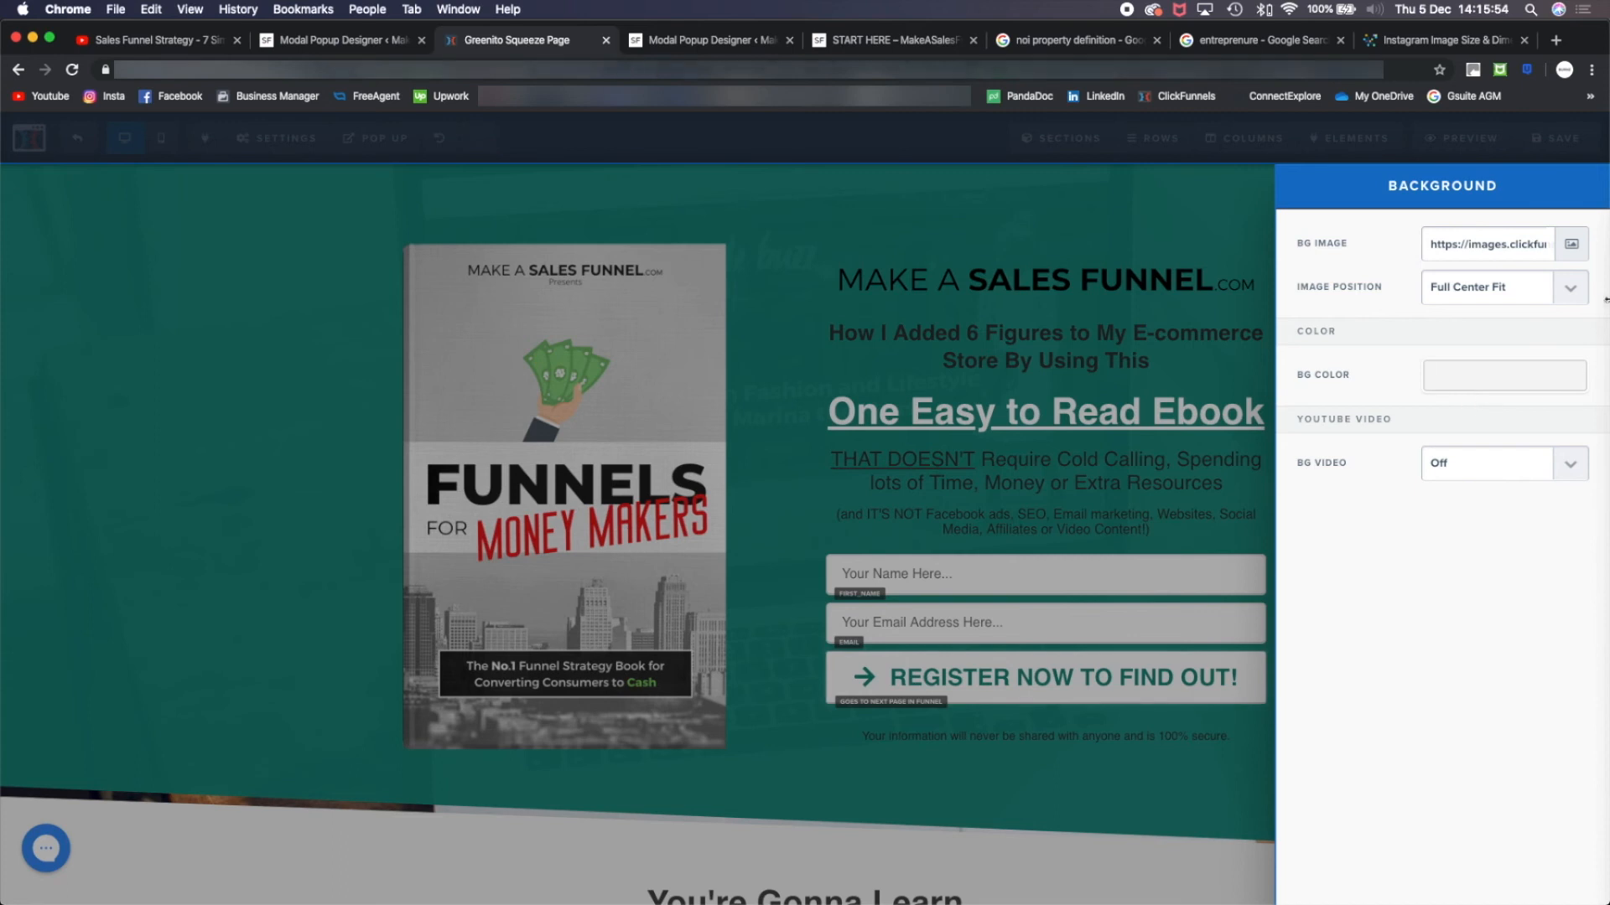
click(1571, 244)
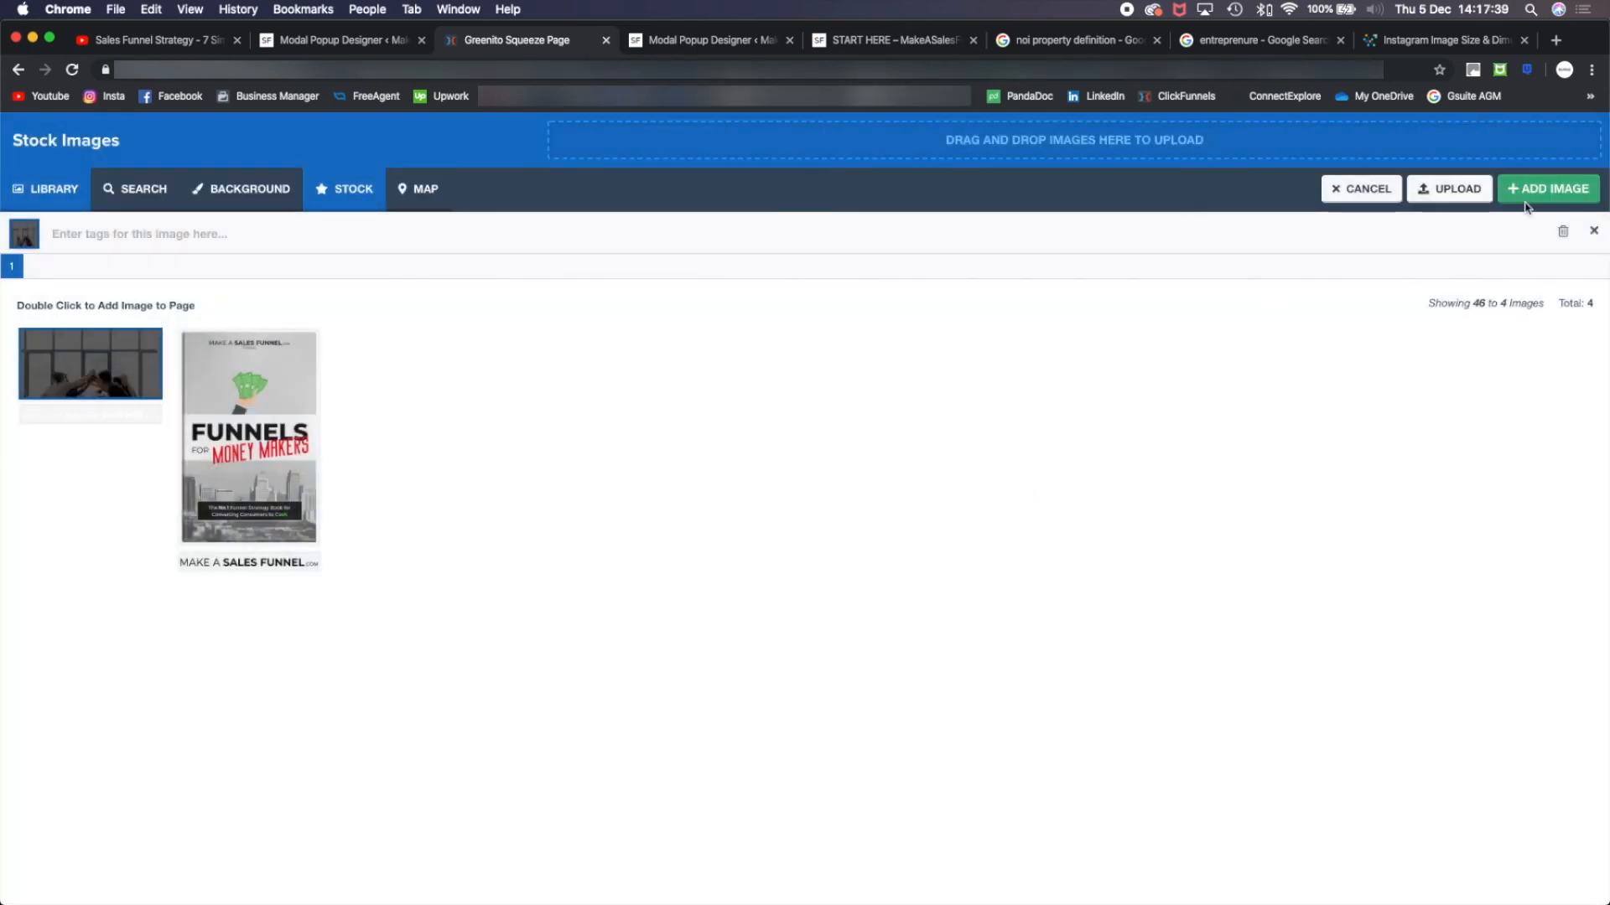
click(1519, 197)
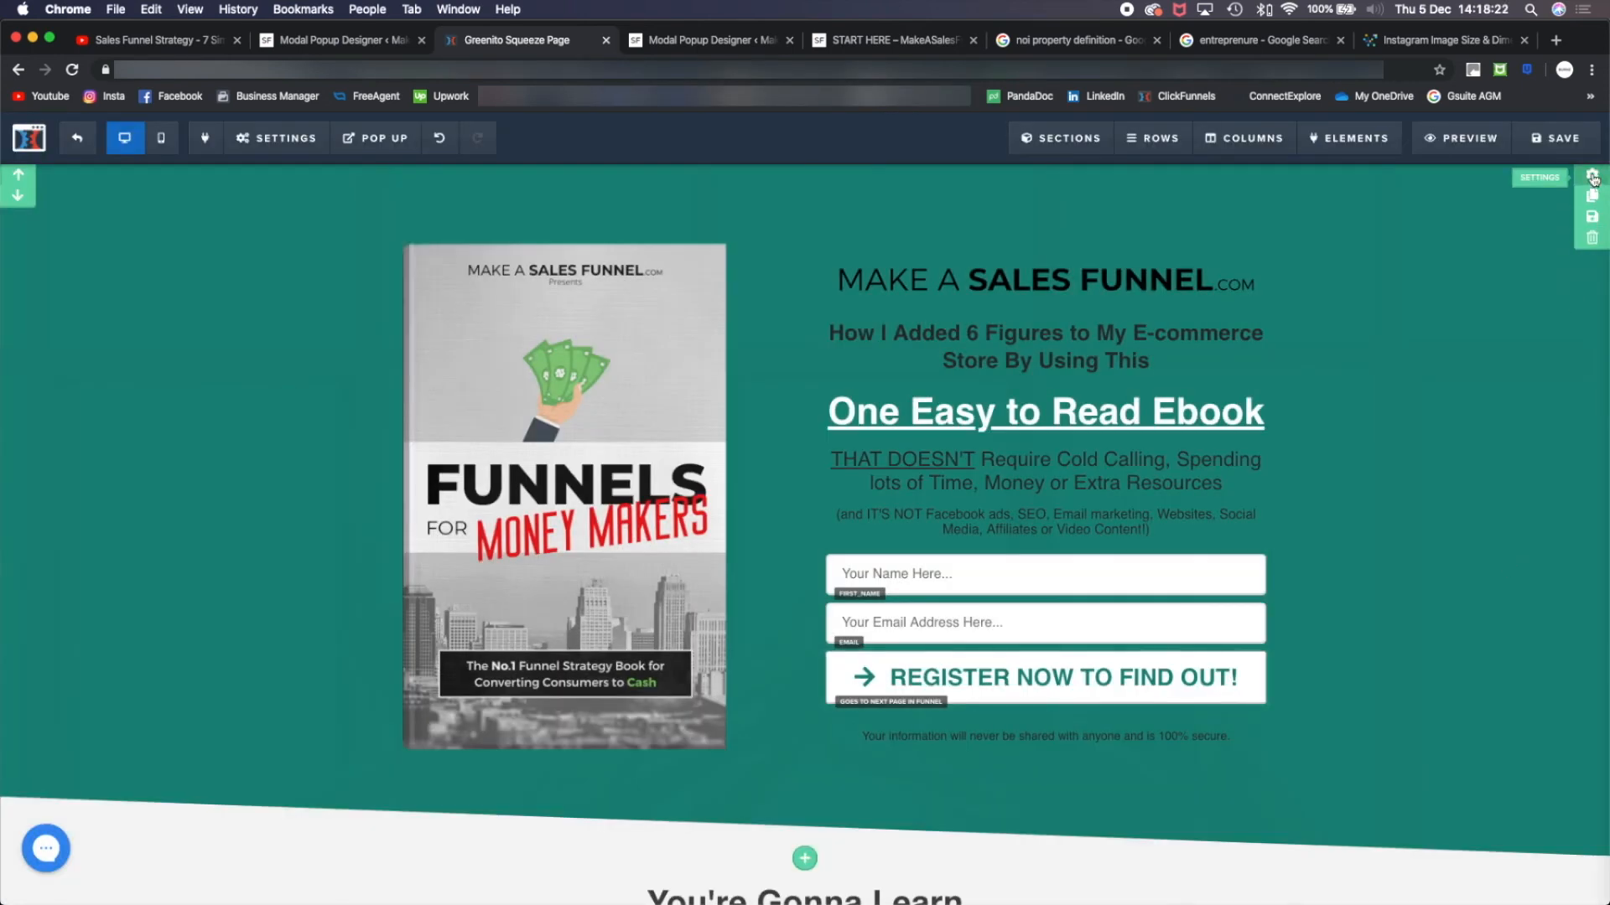
Lower the opacity of the hero section's green background color so the photo shows through, and save the page
click(1592, 176)
click(1505, 539)
drag(1545, 723, 1560, 715)
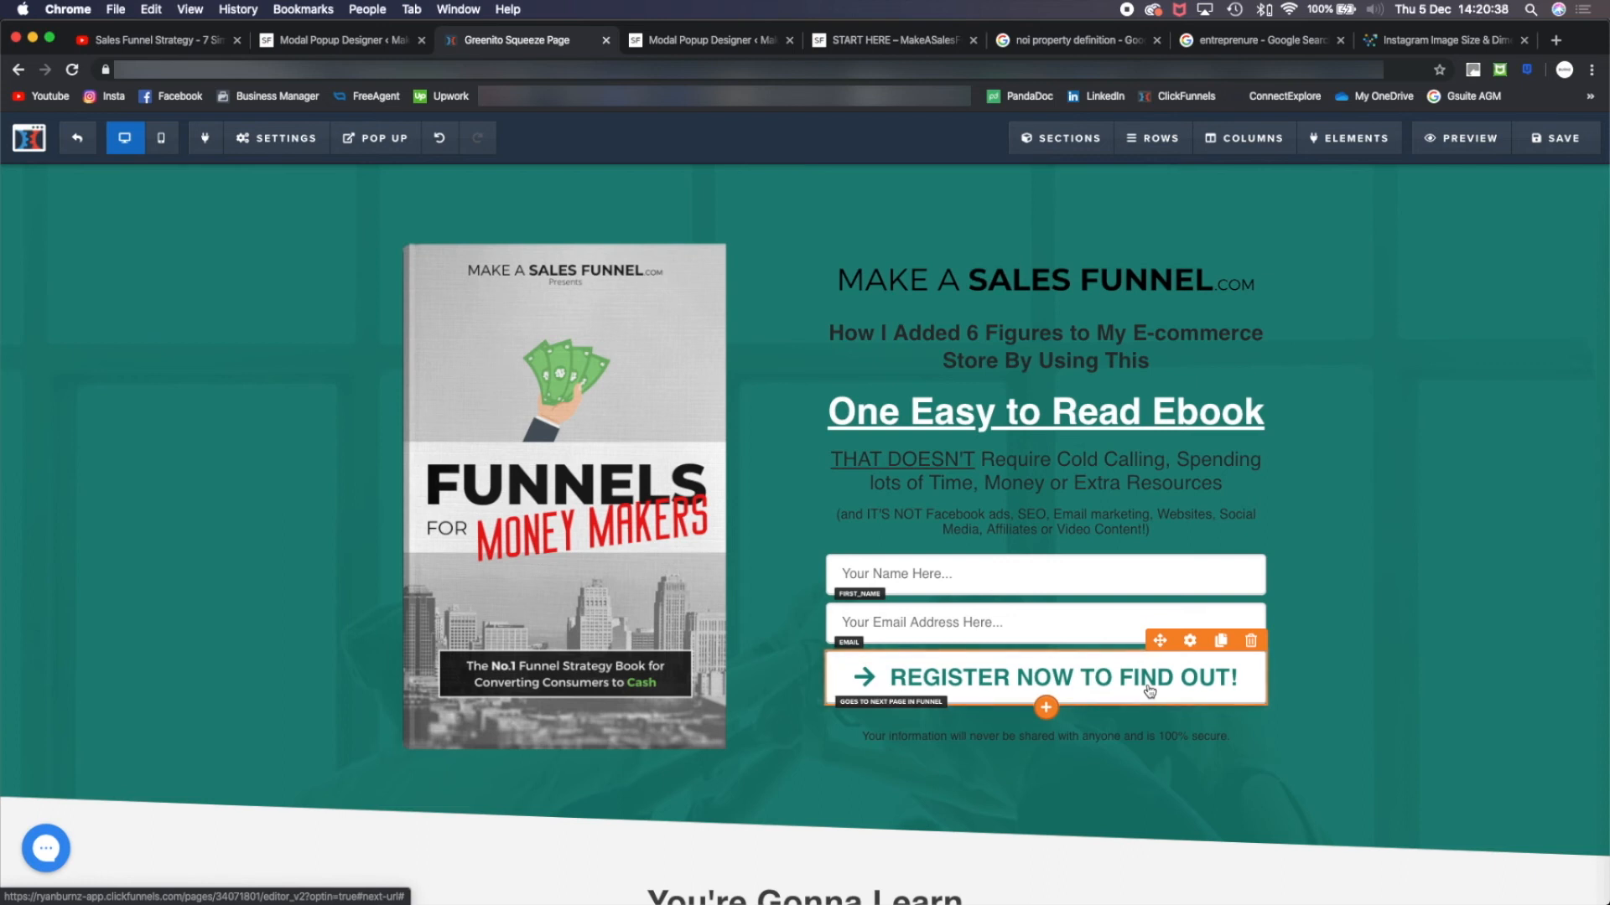
click(1555, 137)
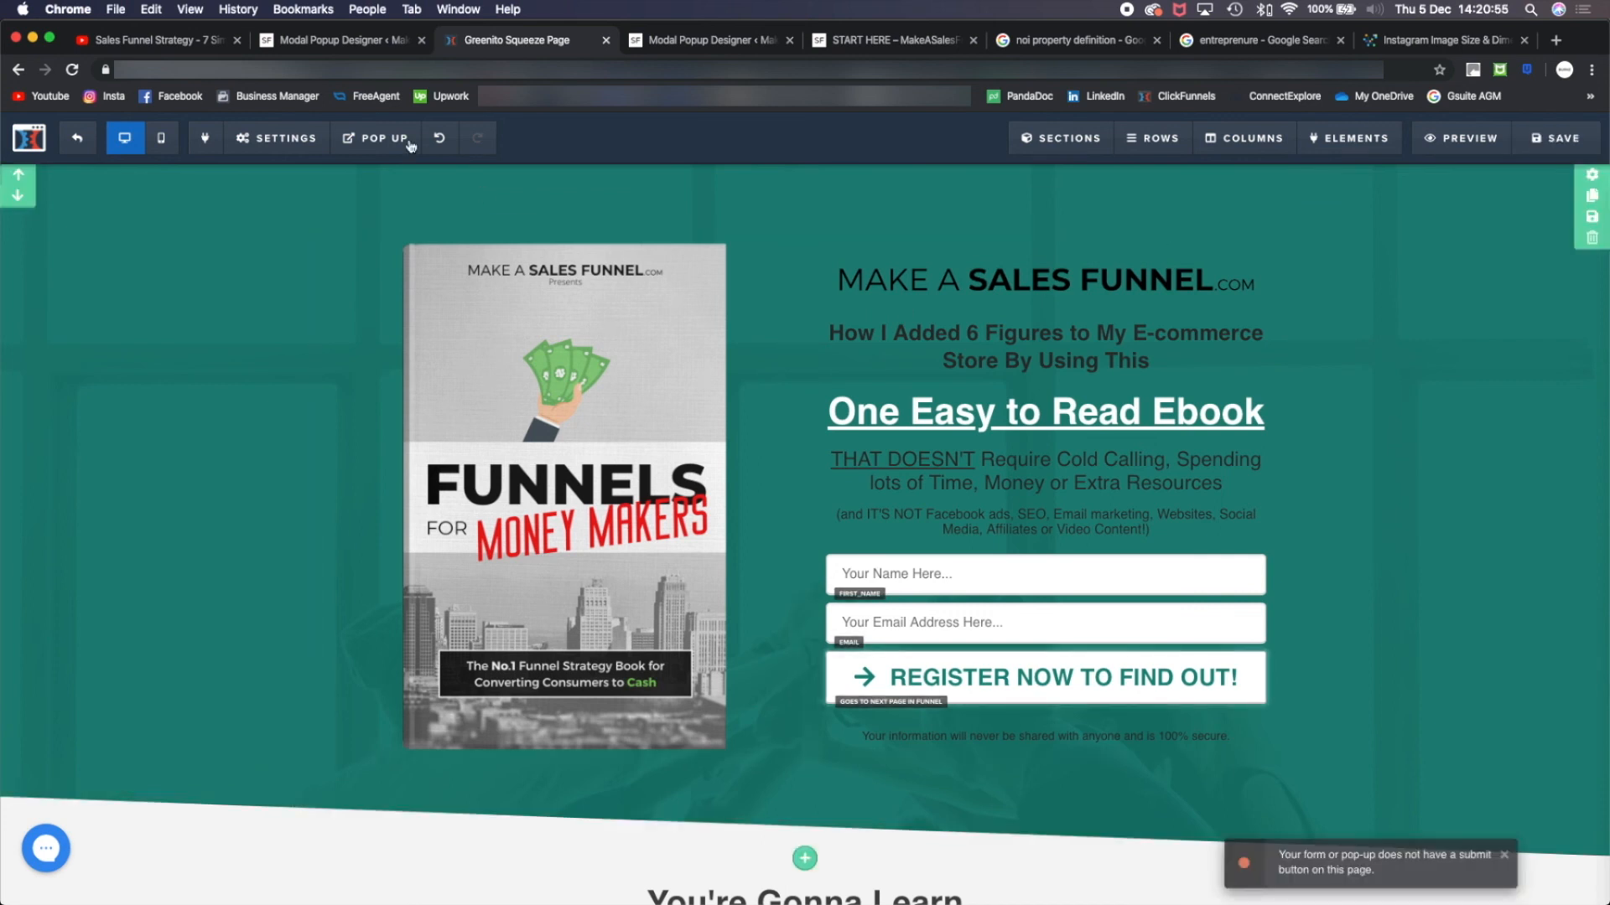
Return to the funnel steps and apply the "Mother Funnel Squeeze Page - 22" template to the Thank You step
click(28, 137)
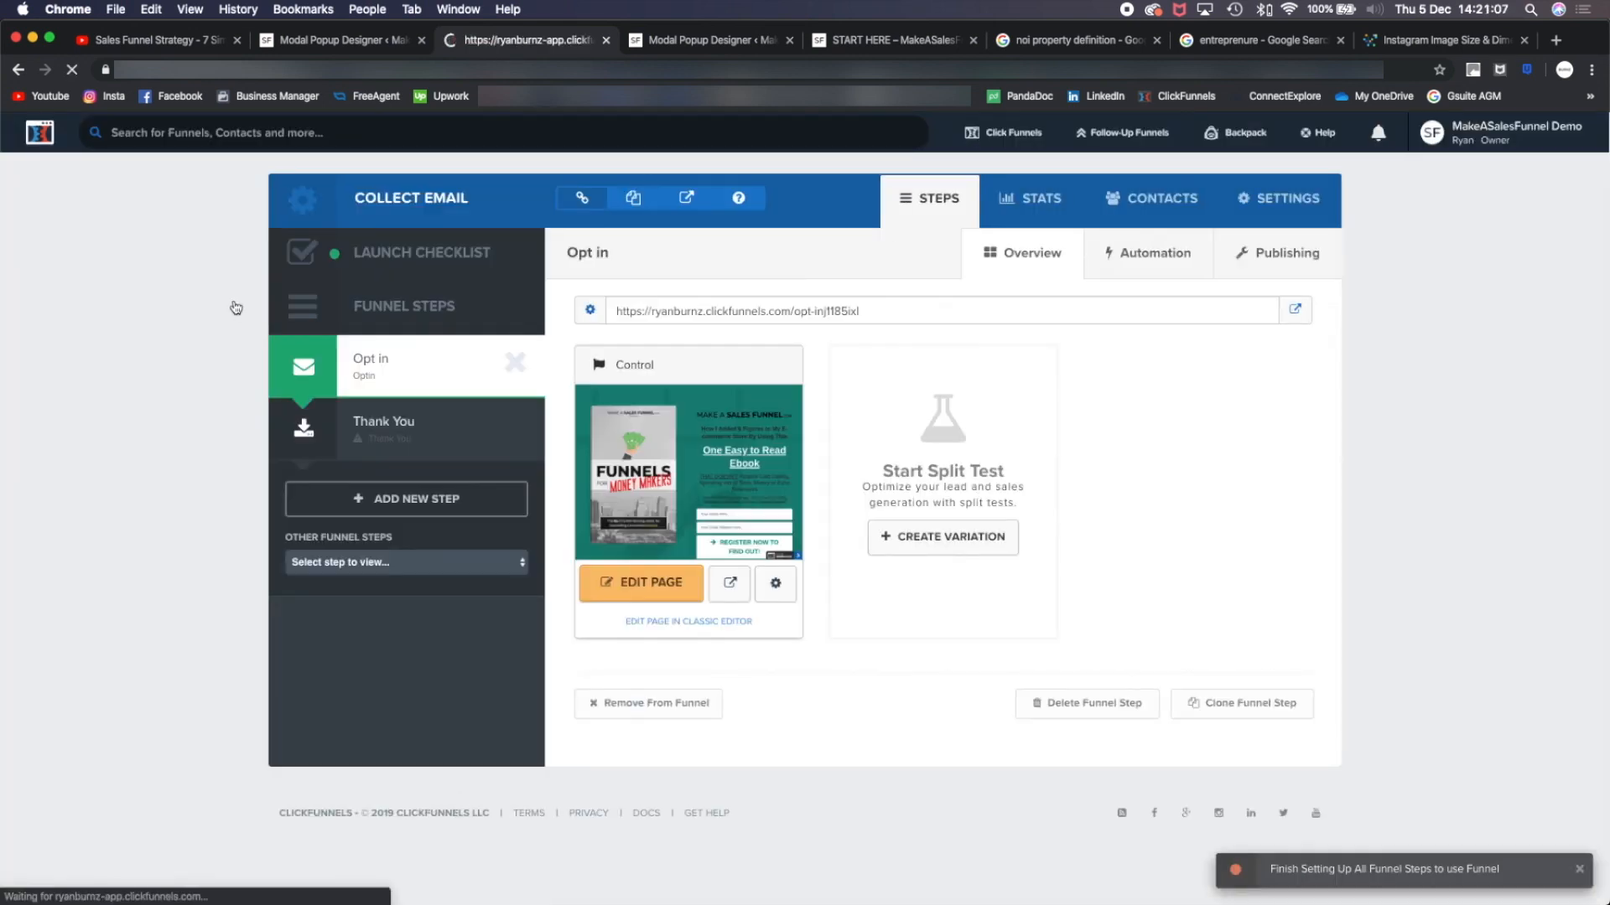
click(467, 436)
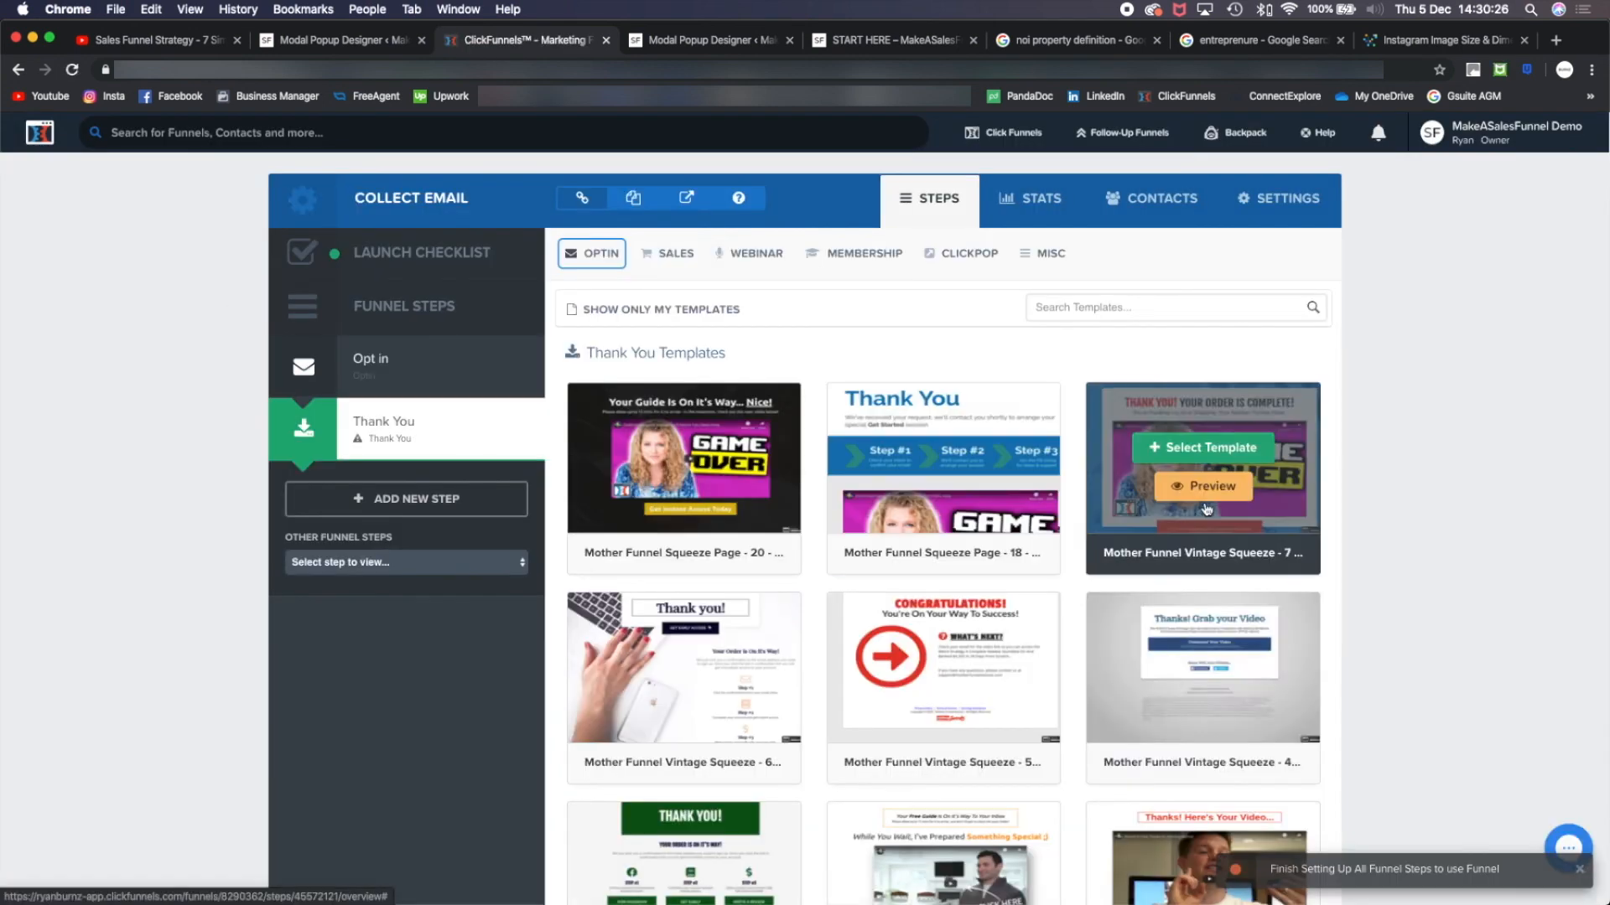
scroll(1203, 593, down, 10)
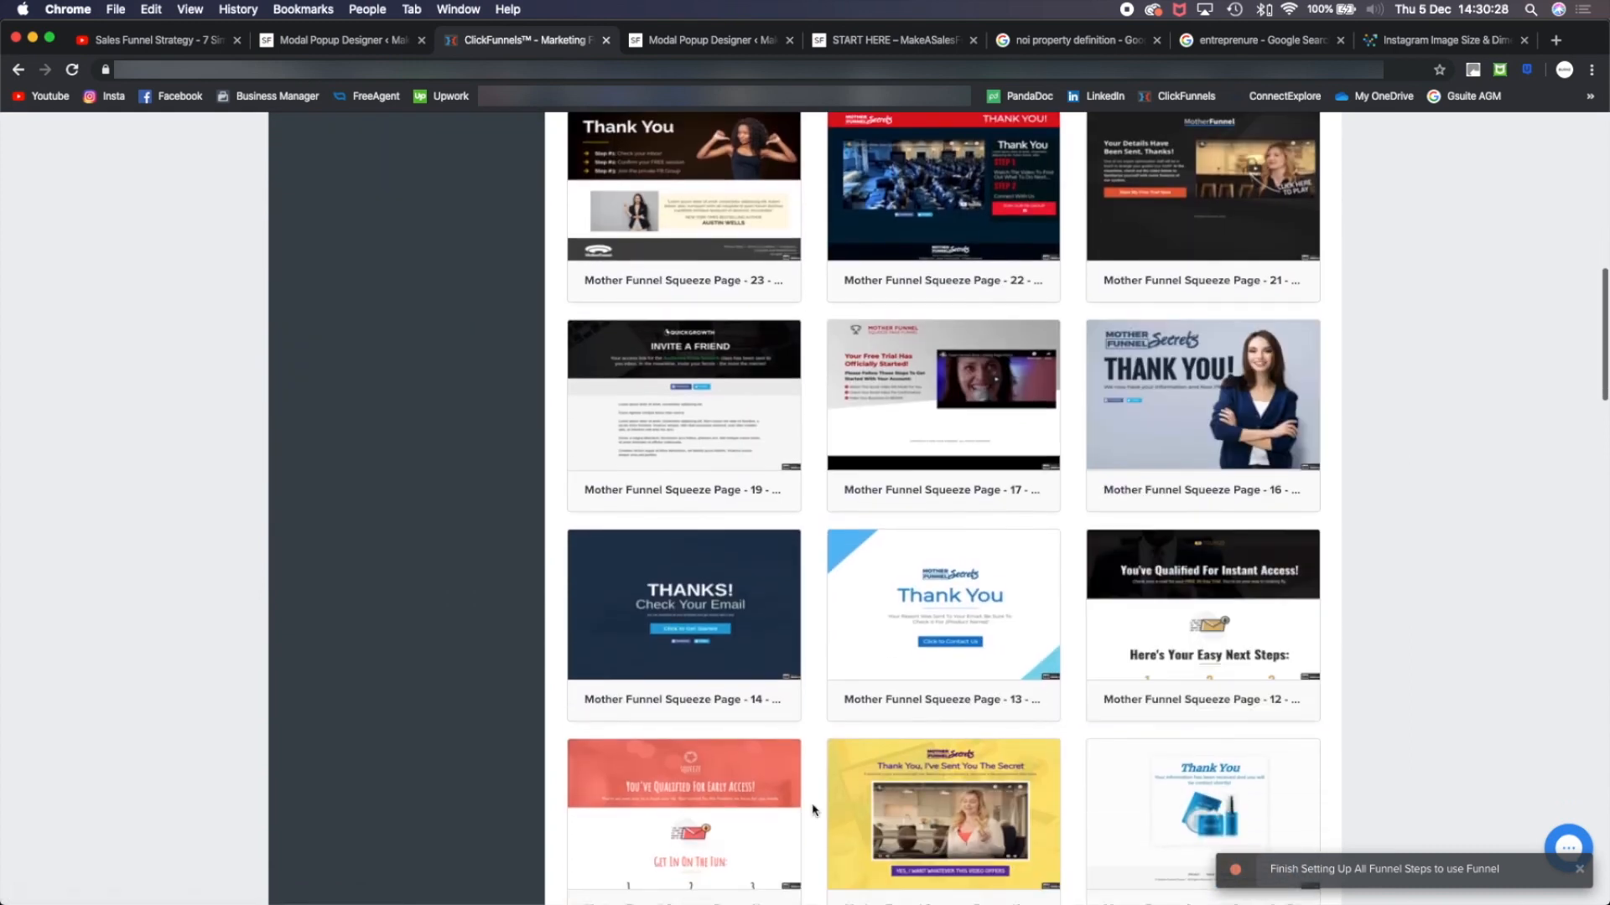
scroll(812, 810, up, 10)
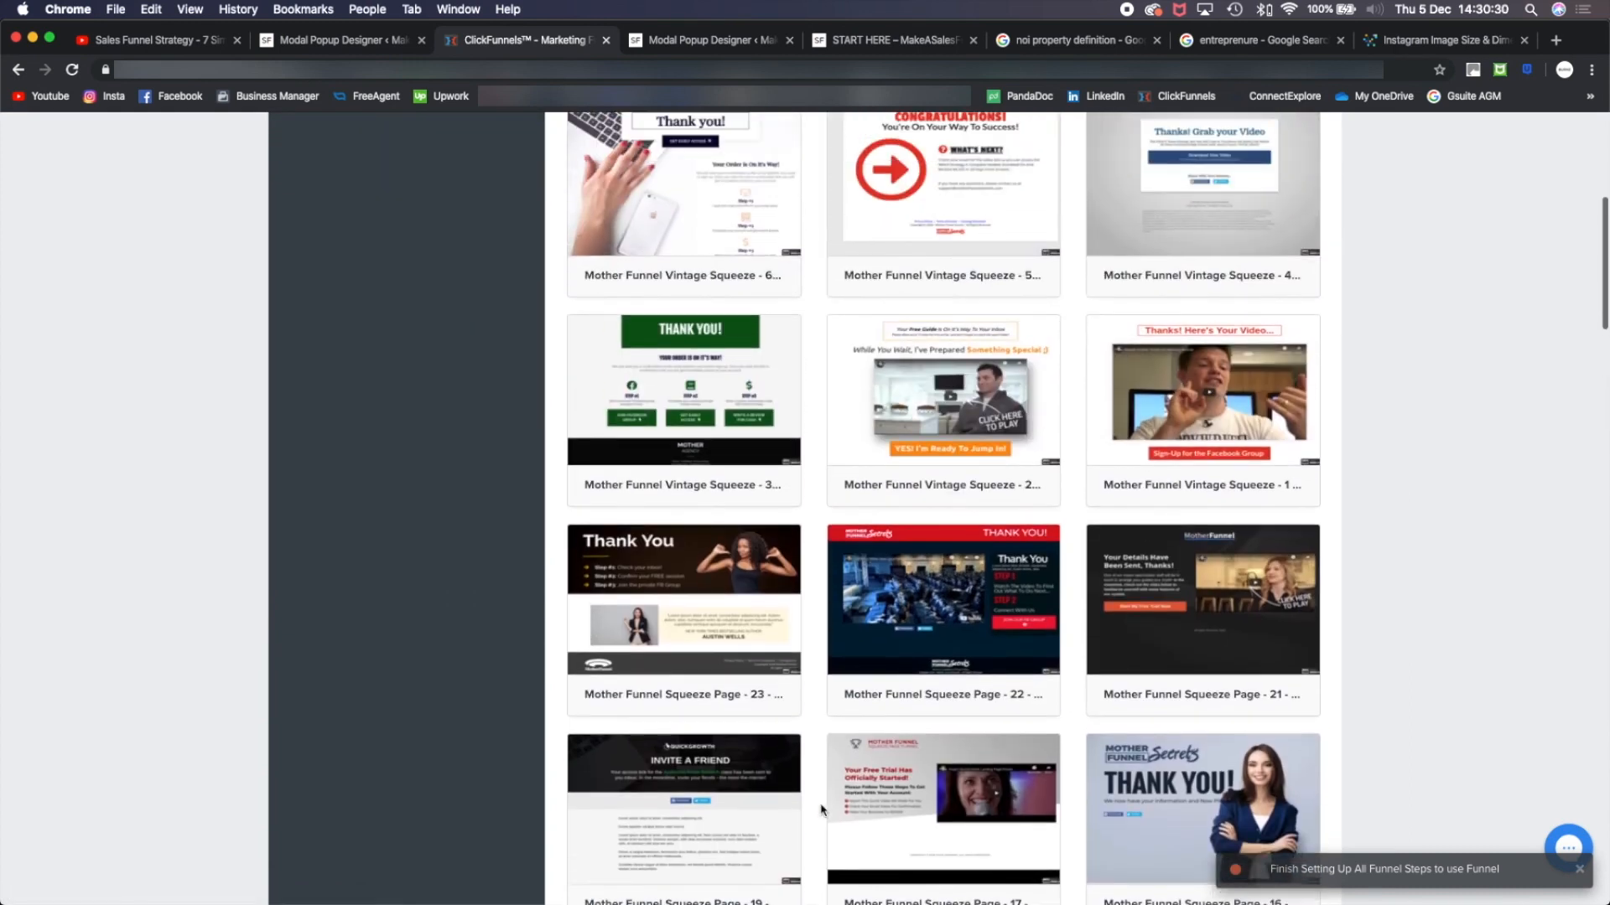
click(970, 593)
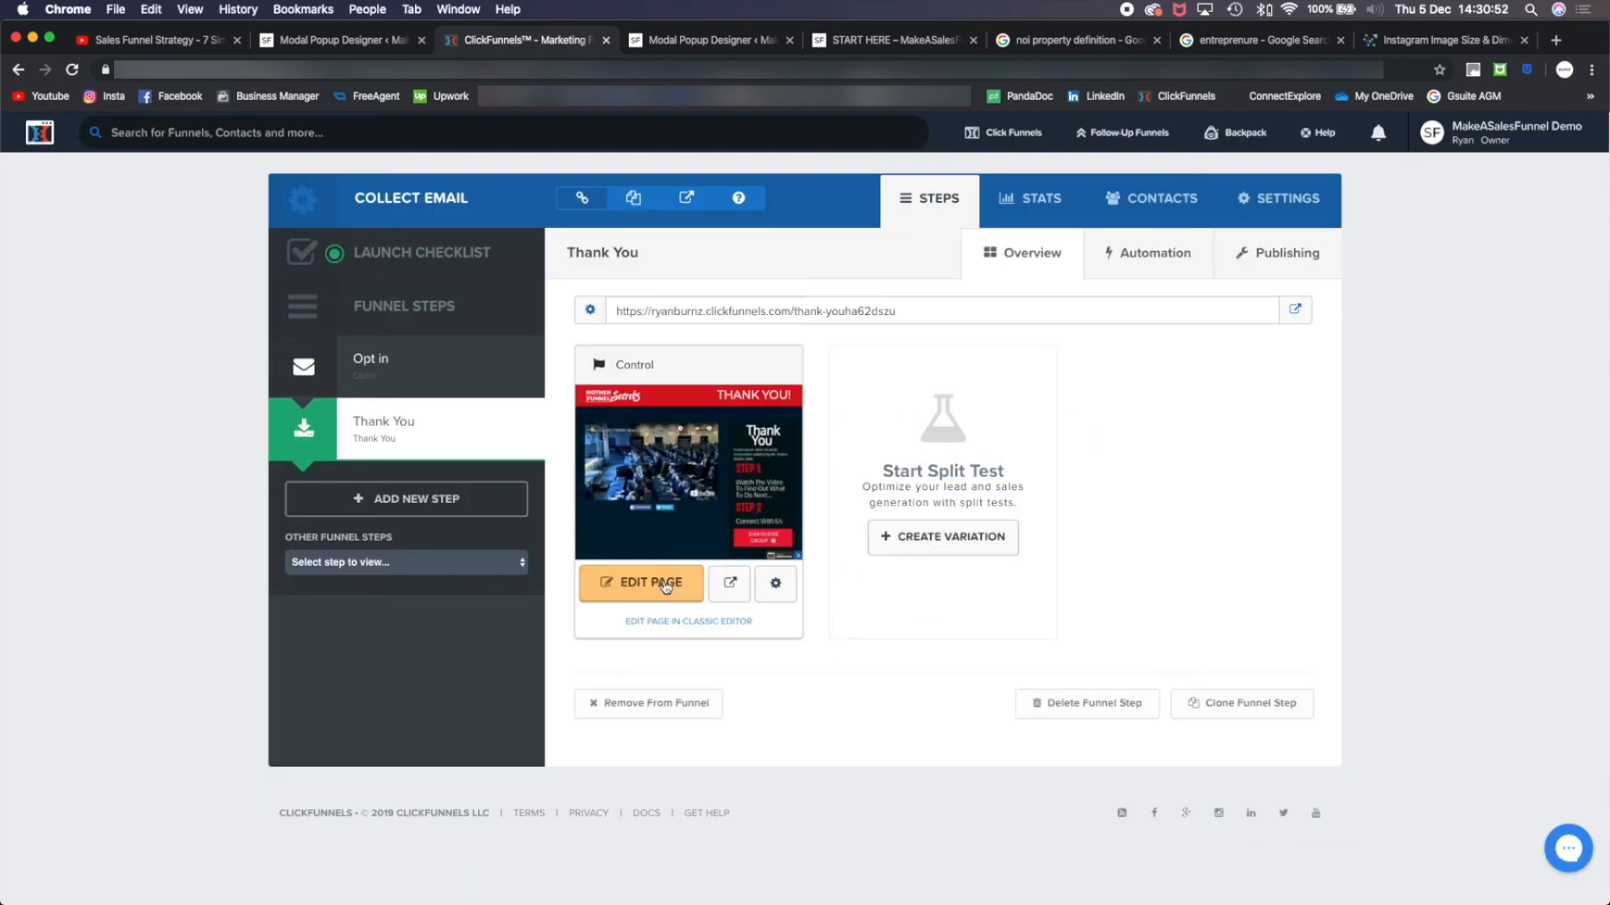
Open the Thank You page for editing and delete the header row containing the "THANK YOU!" headline
click(663, 590)
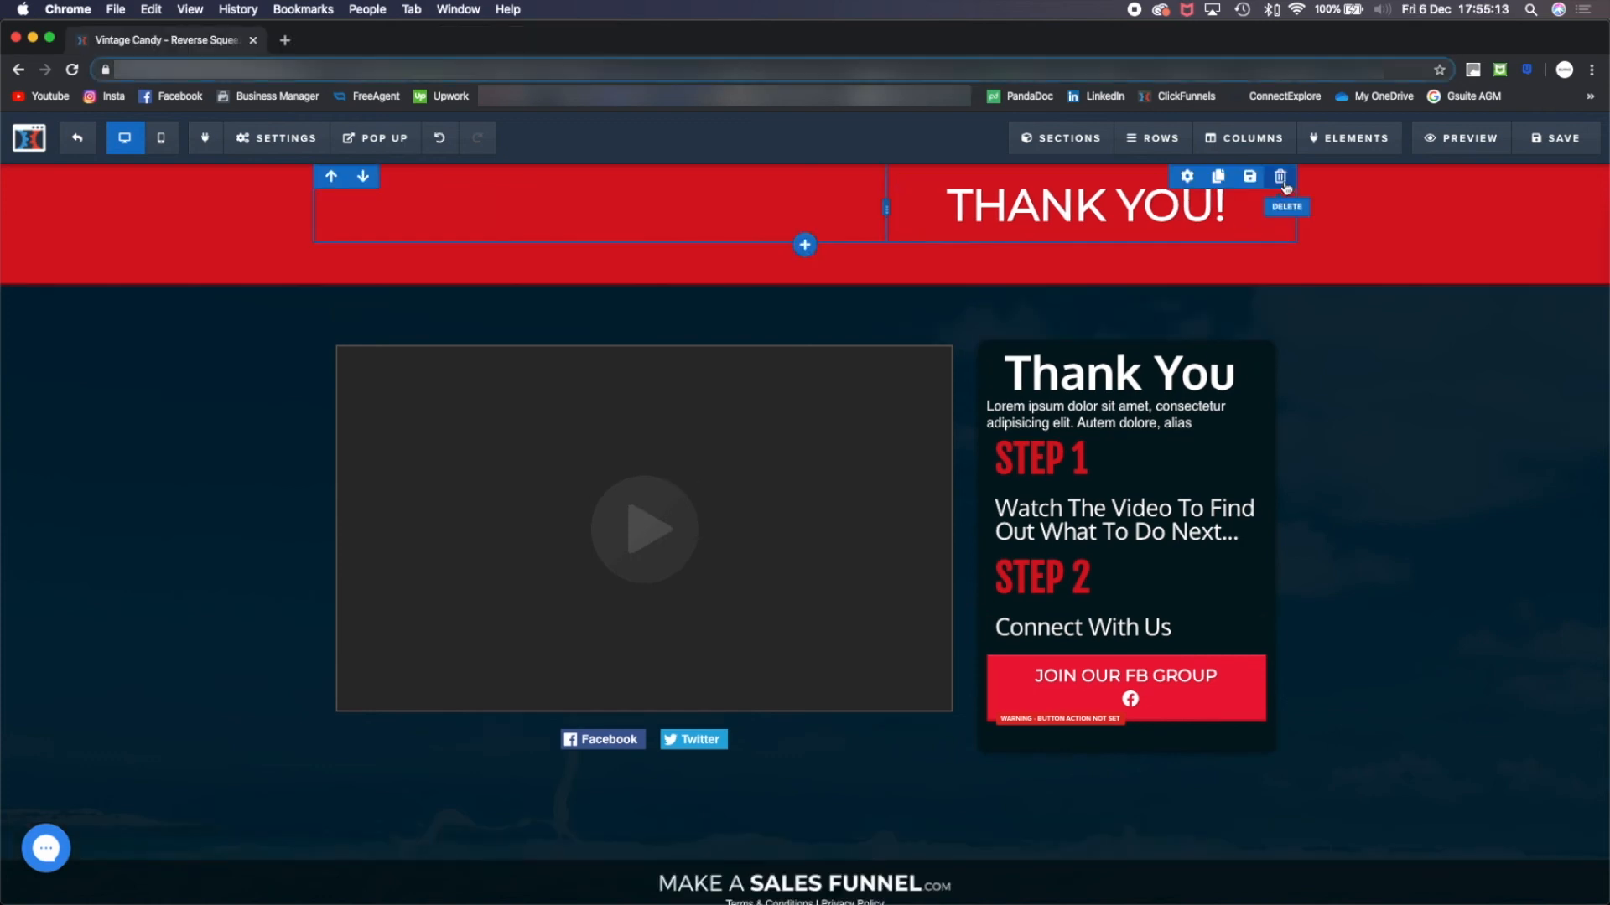
click(1269, 173)
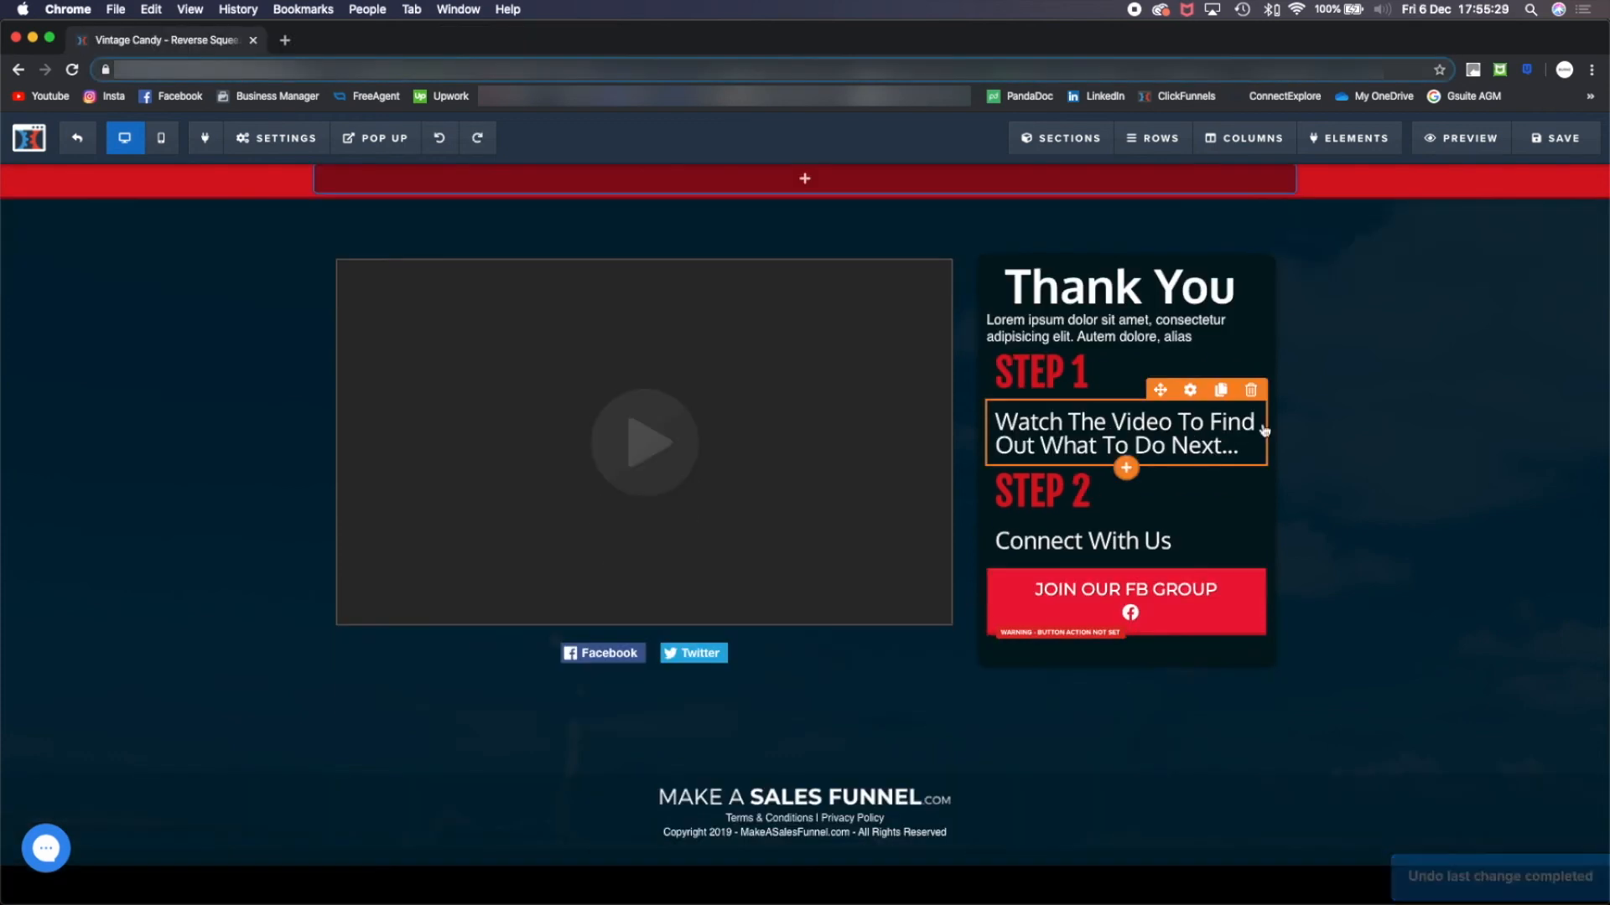
Delete the step headings, instruction texts, Facebook group button, Thank You headline and lorem ipsum paragraph from the dark narrow column
click(1255, 381)
click(1255, 349)
click(1252, 349)
click(1252, 335)
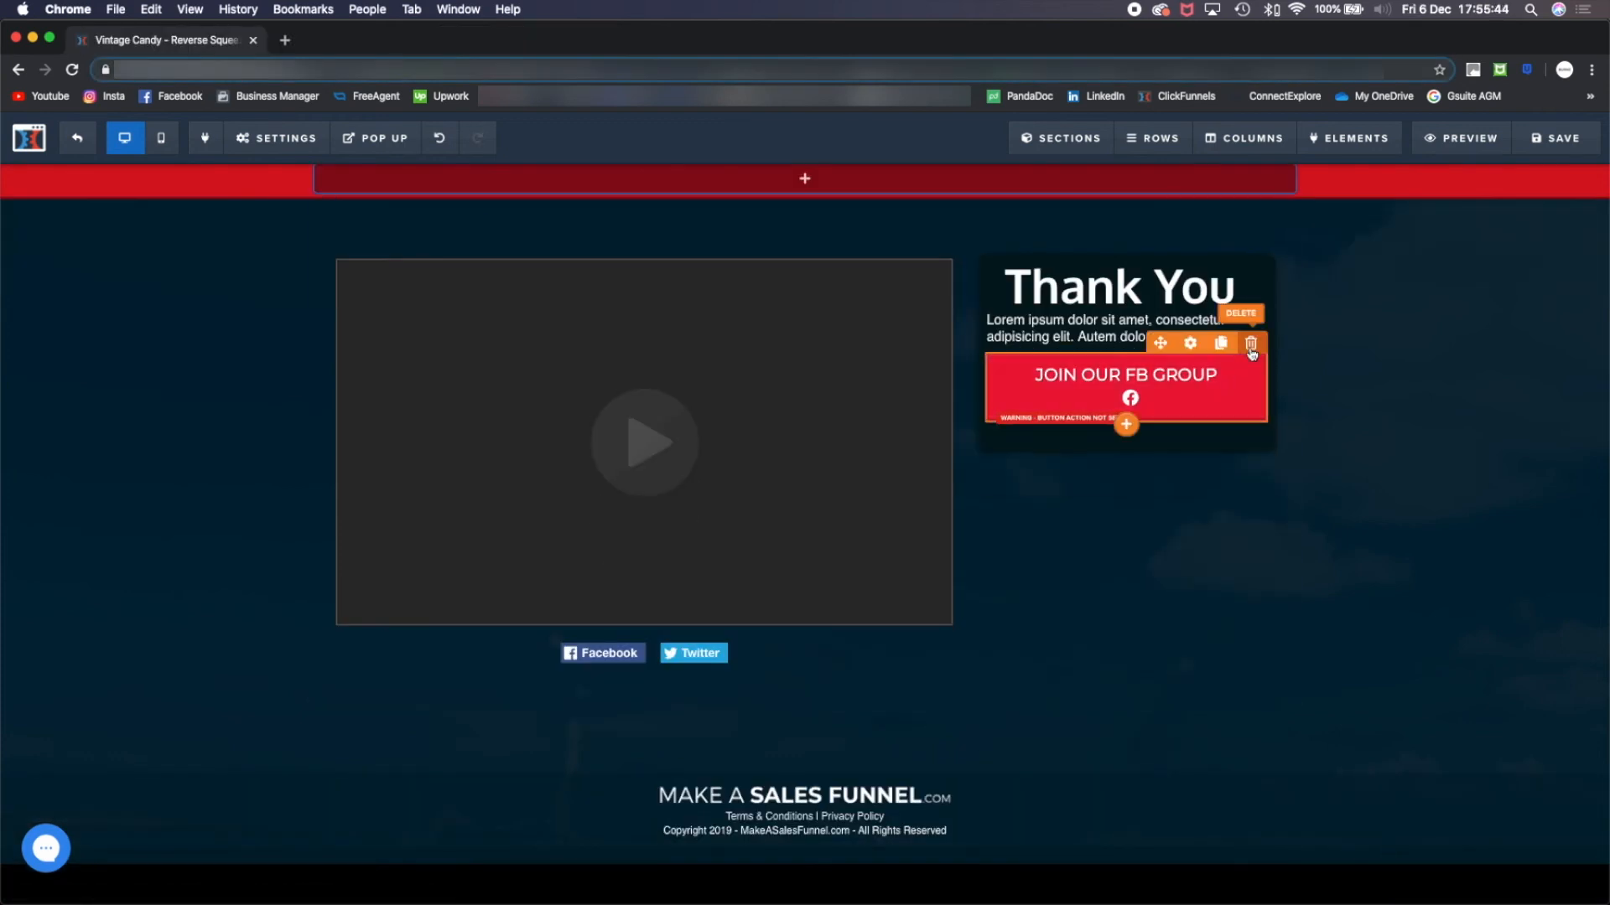
click(1252, 348)
click(1255, 304)
click(1253, 253)
Delete the social sharing buttons and video from the wide column, and remove the empty red header section
click(939, 627)
click(938, 248)
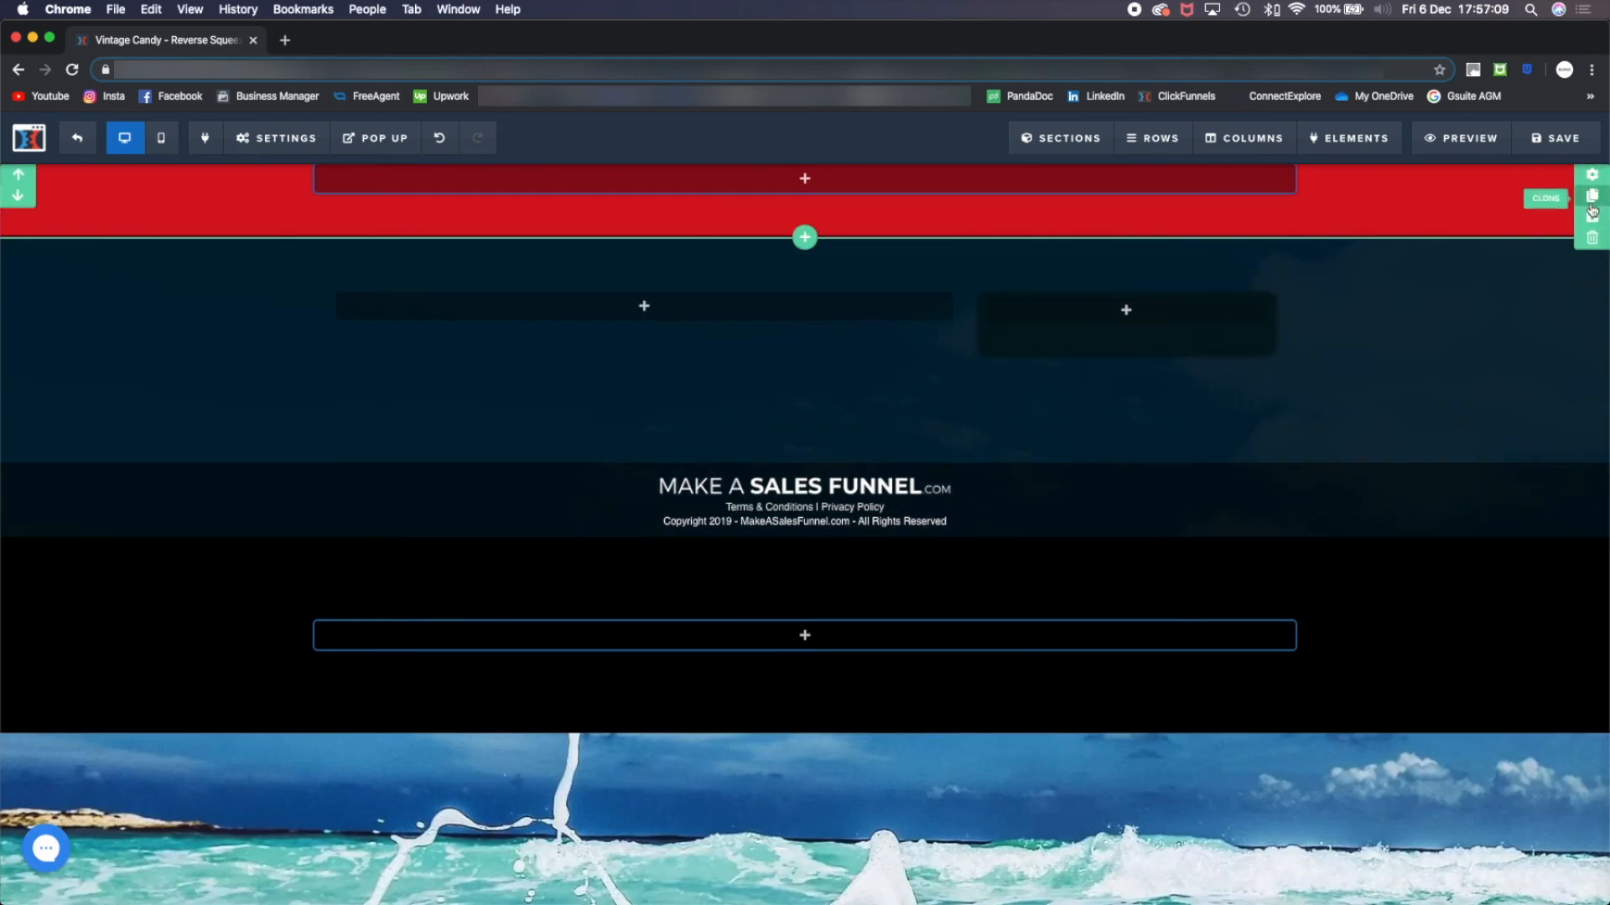
click(1590, 241)
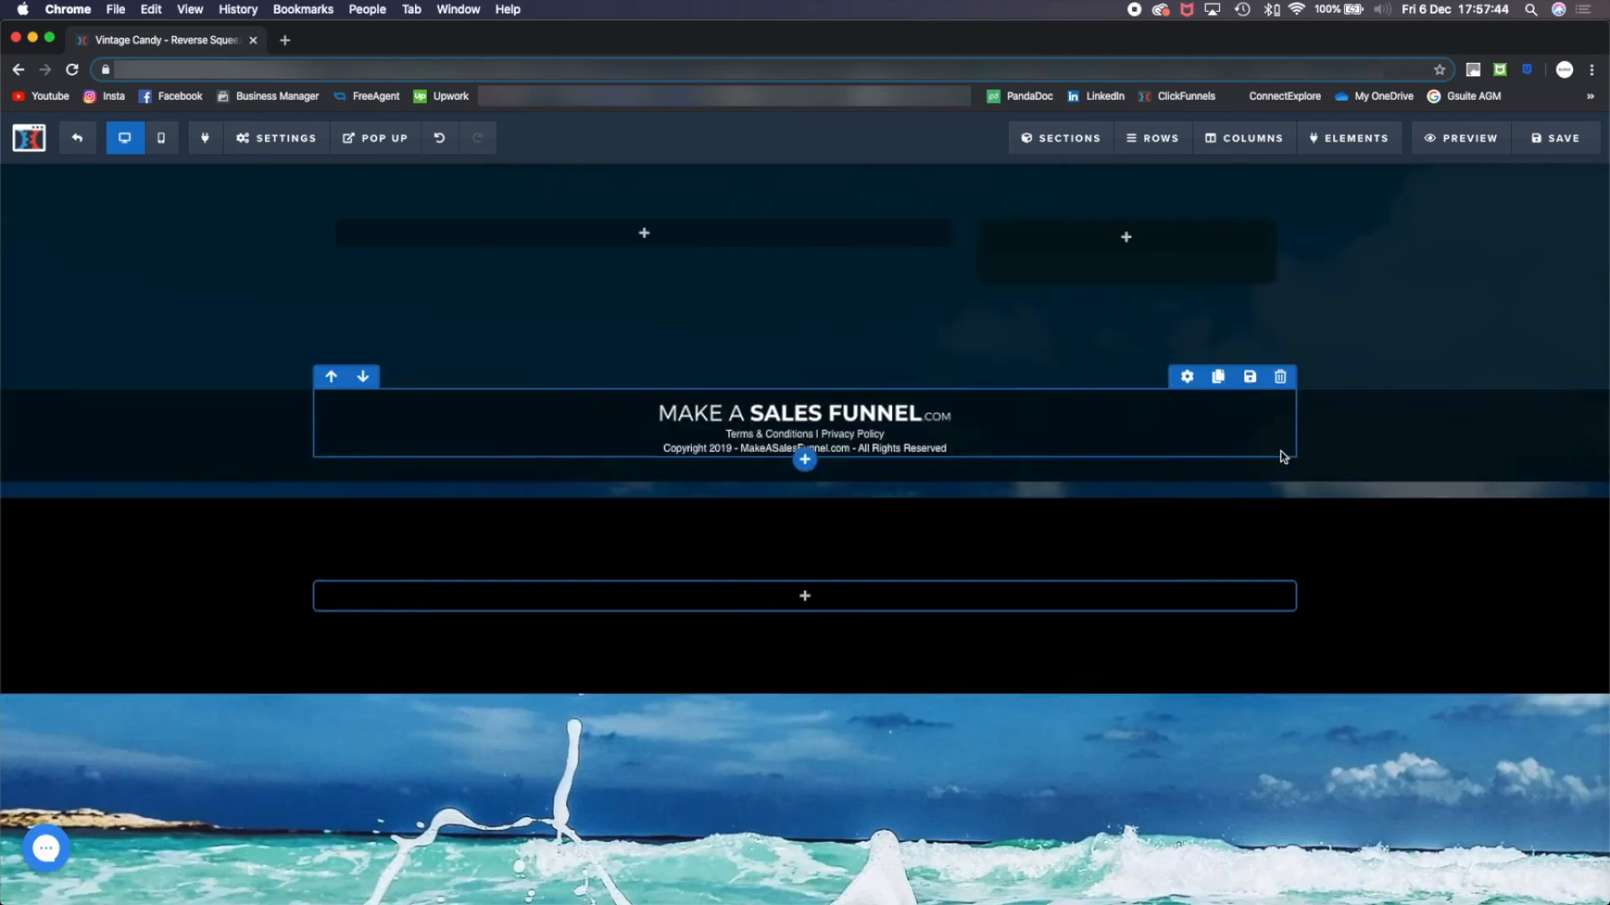
Replace the page's background image with the dark window photo from the image library
click(277, 137)
click(289, 312)
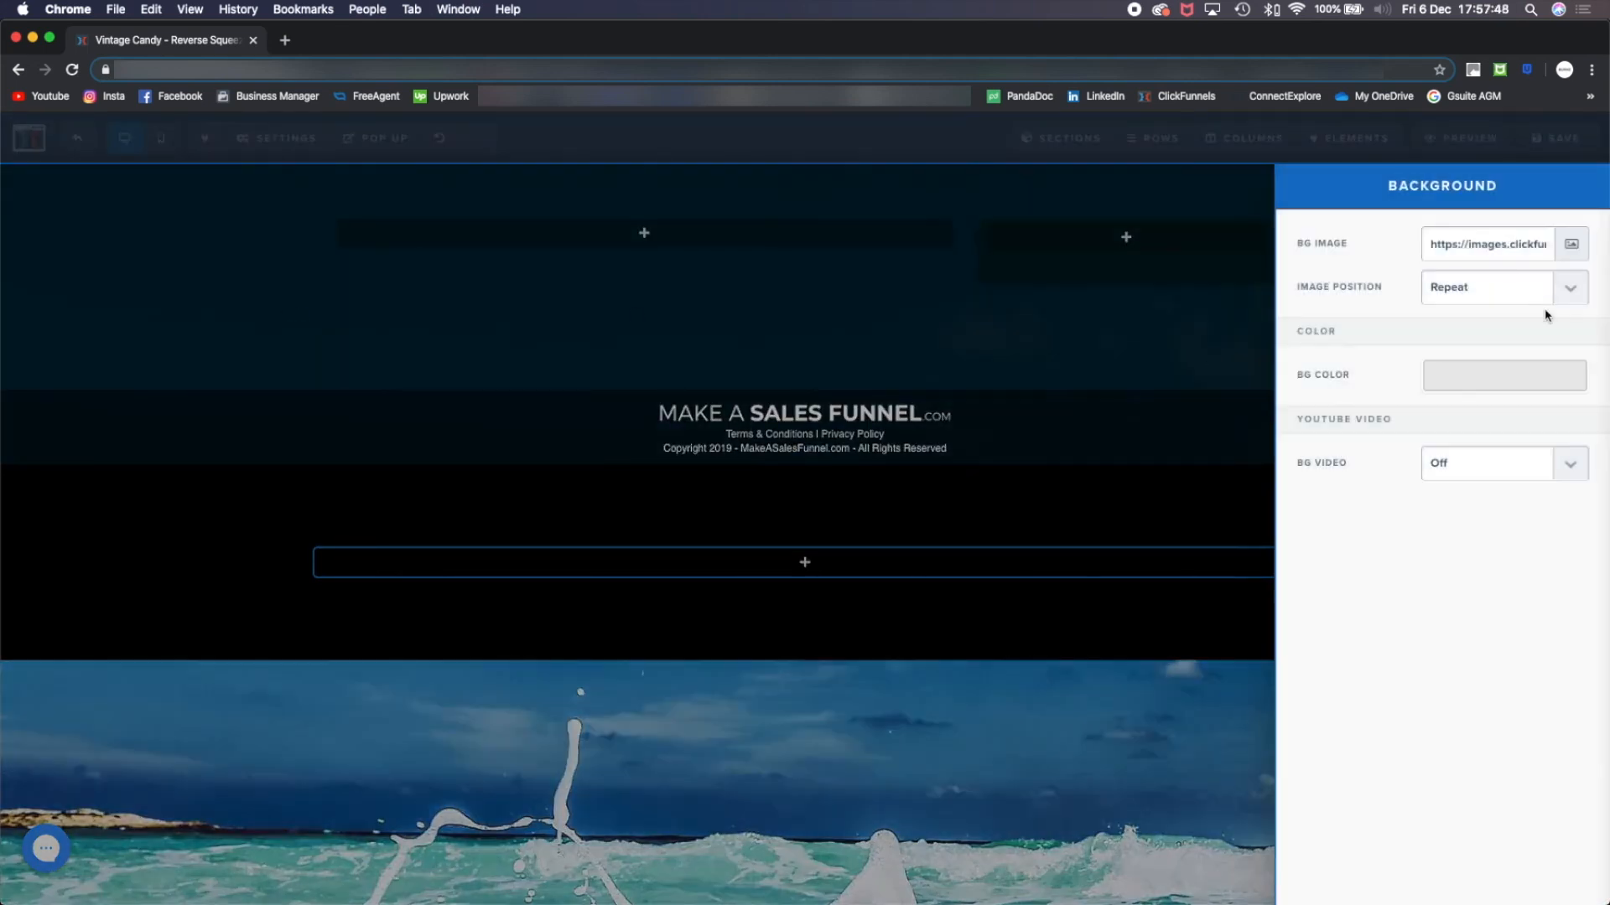
click(1571, 244)
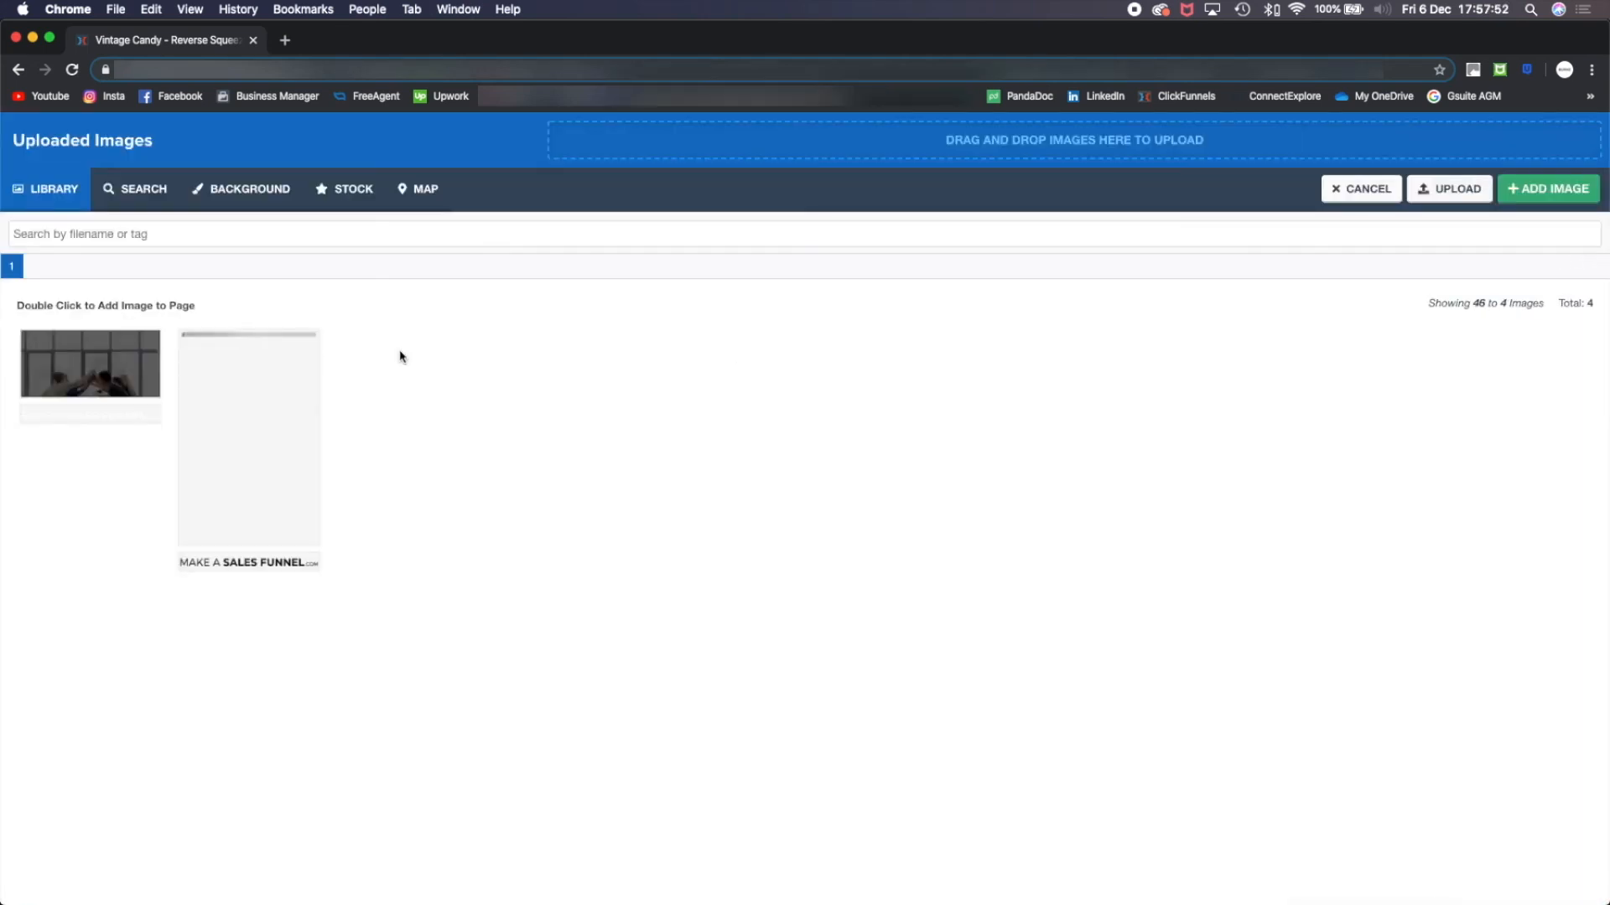
click(1530, 195)
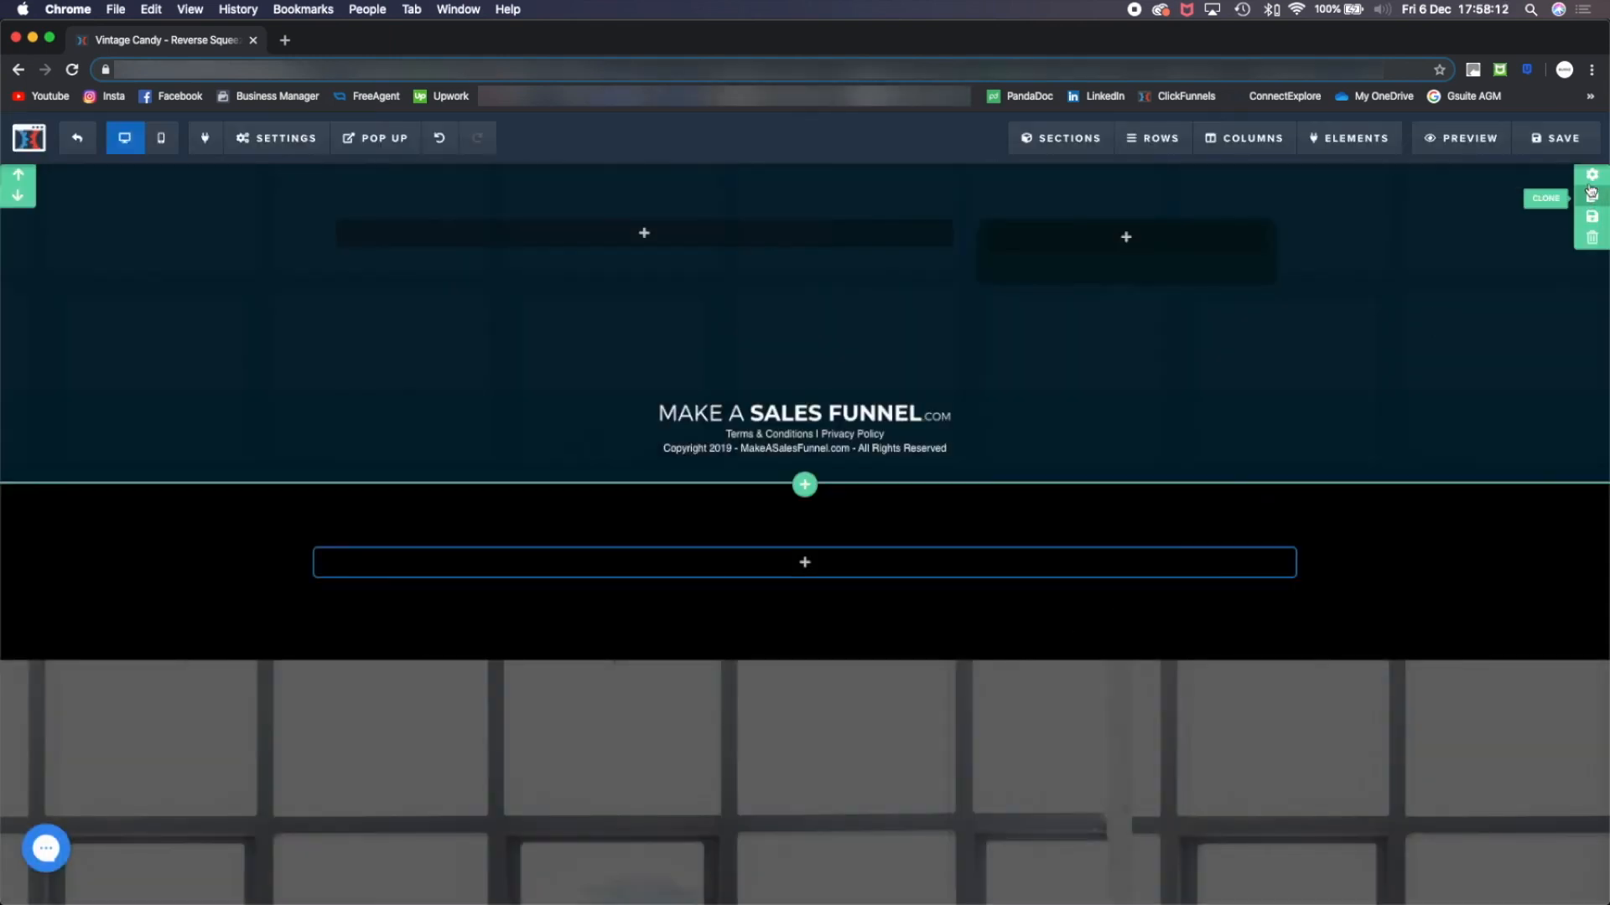
Set the main section's background color to translucent teal rgba(18, 138, 125, 0.85) and increase its bottom padding
click(1547, 199)
click(1450, 545)
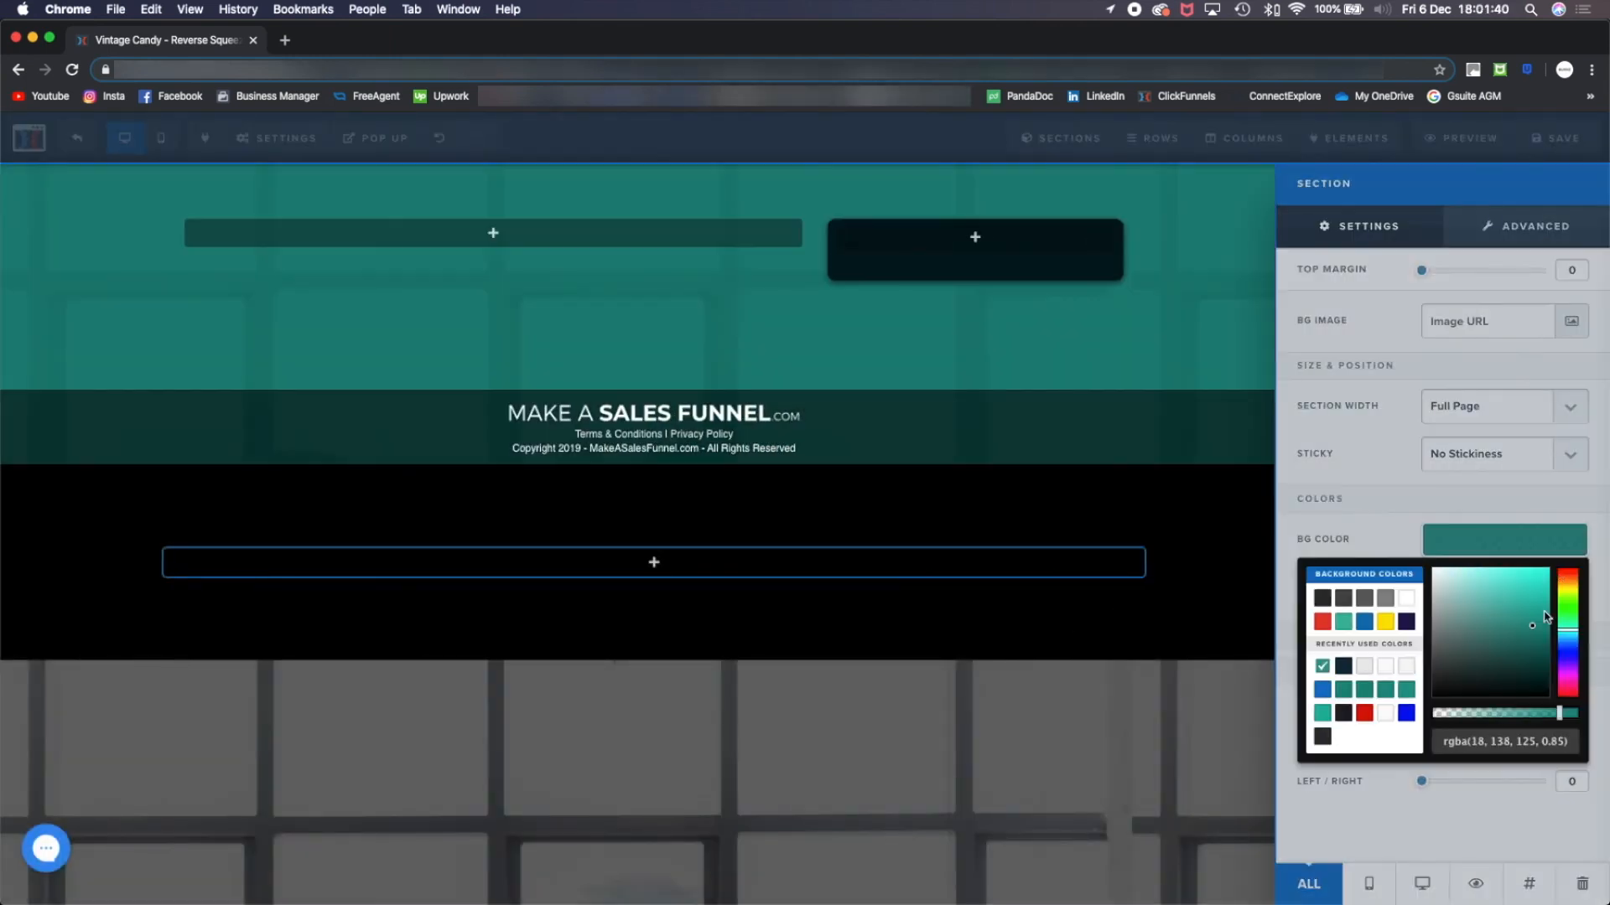
click(1393, 822)
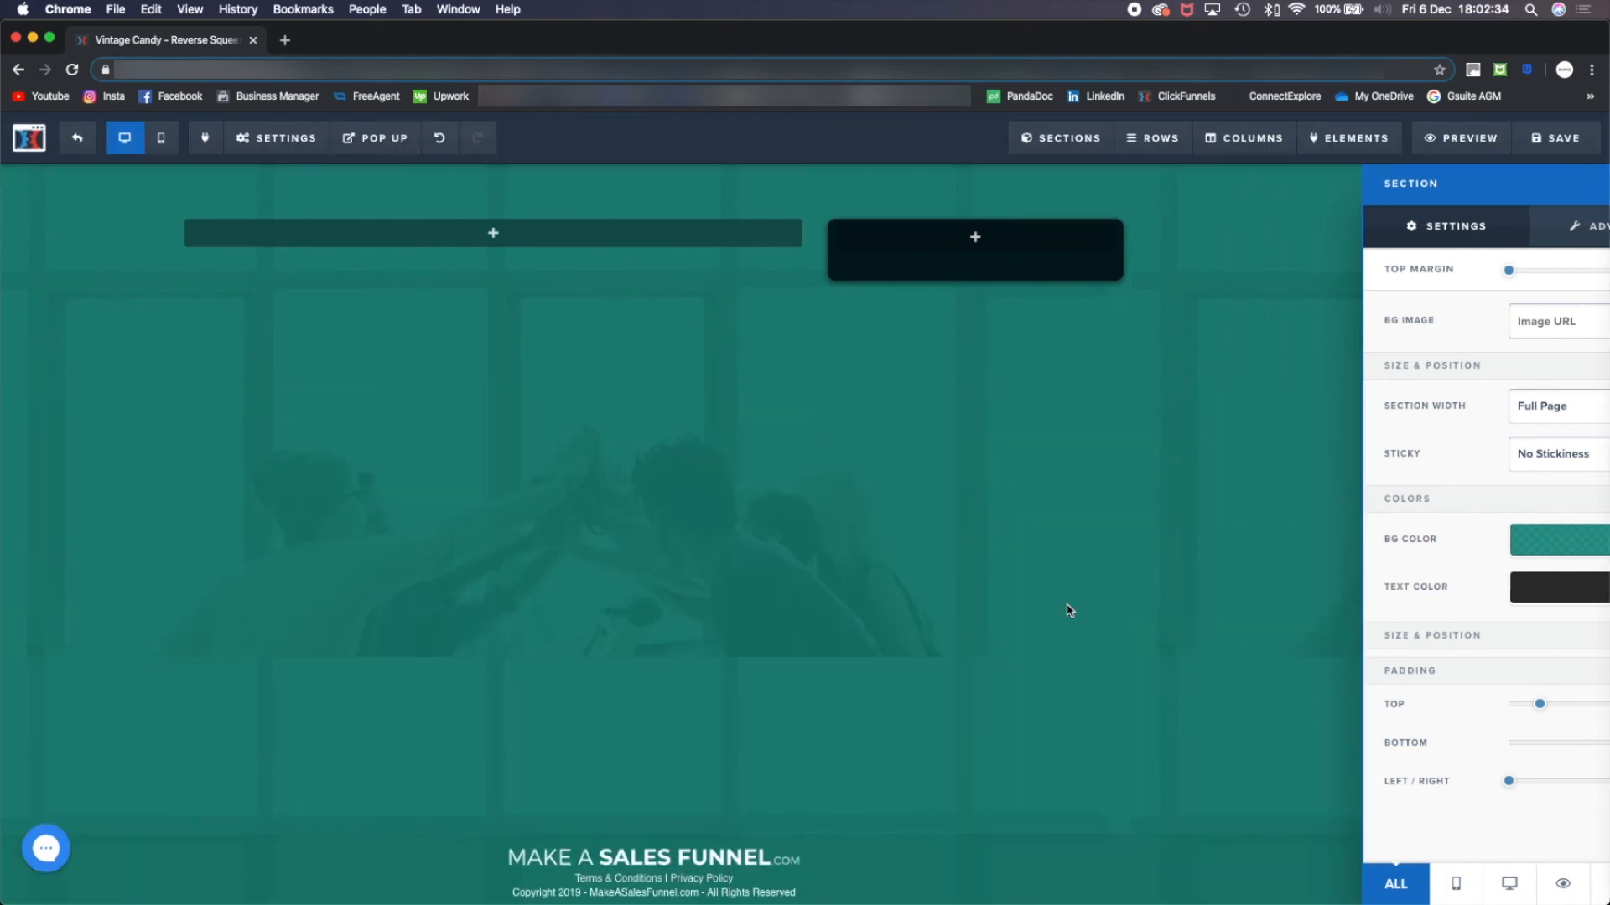
click(1068, 611)
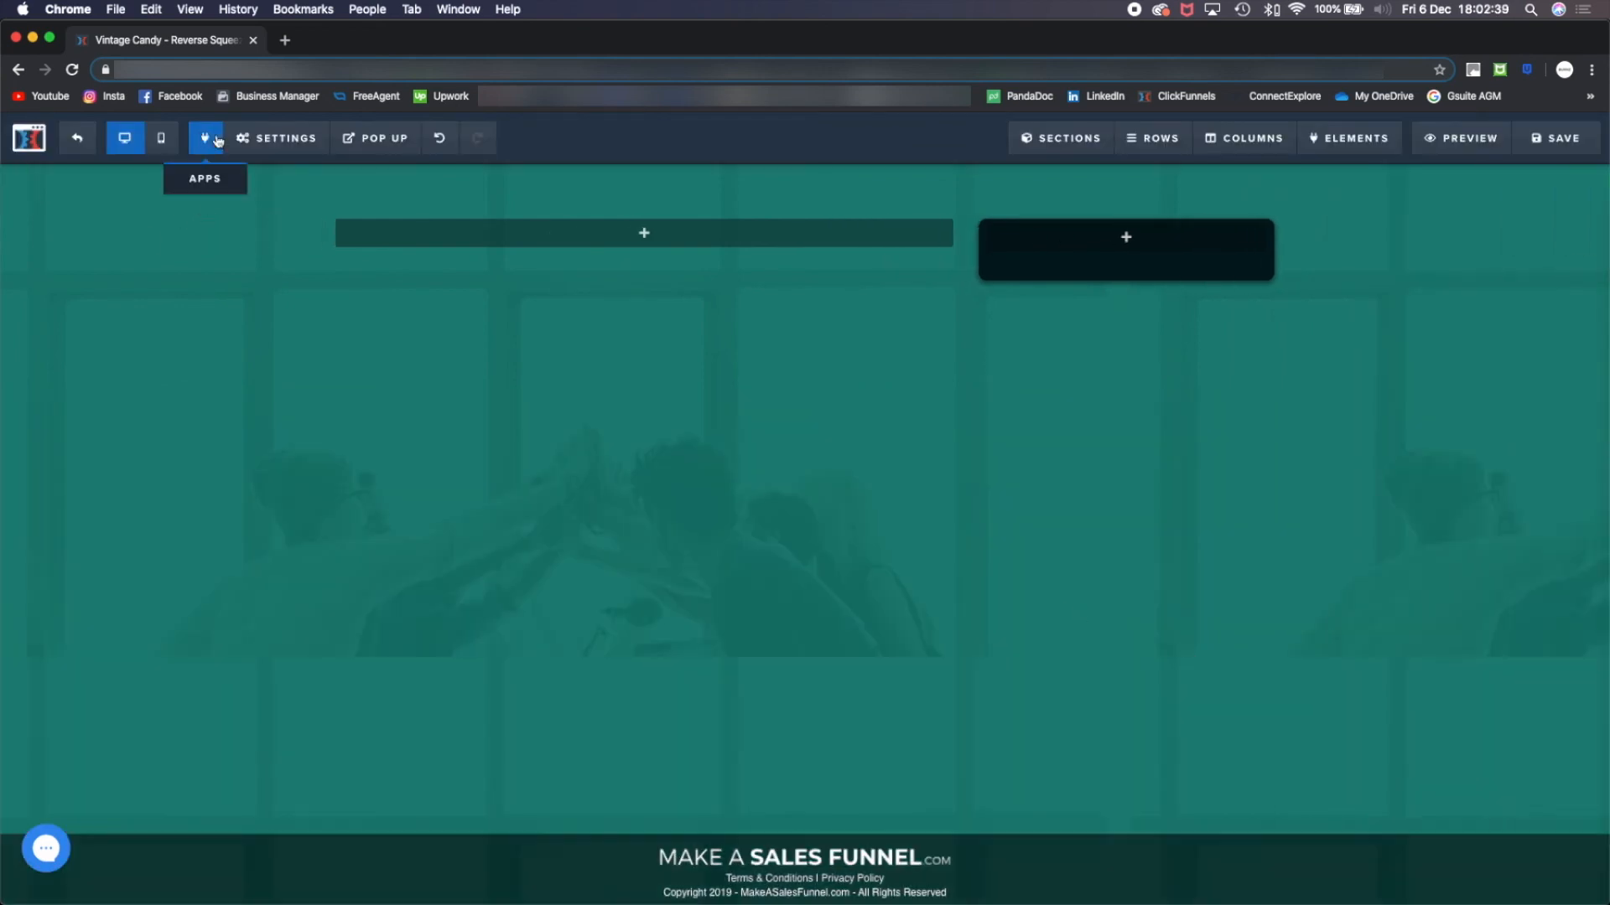
Change the page background's image position from repeating to a setting that makes the single photo fill the page
click(277, 138)
click(287, 317)
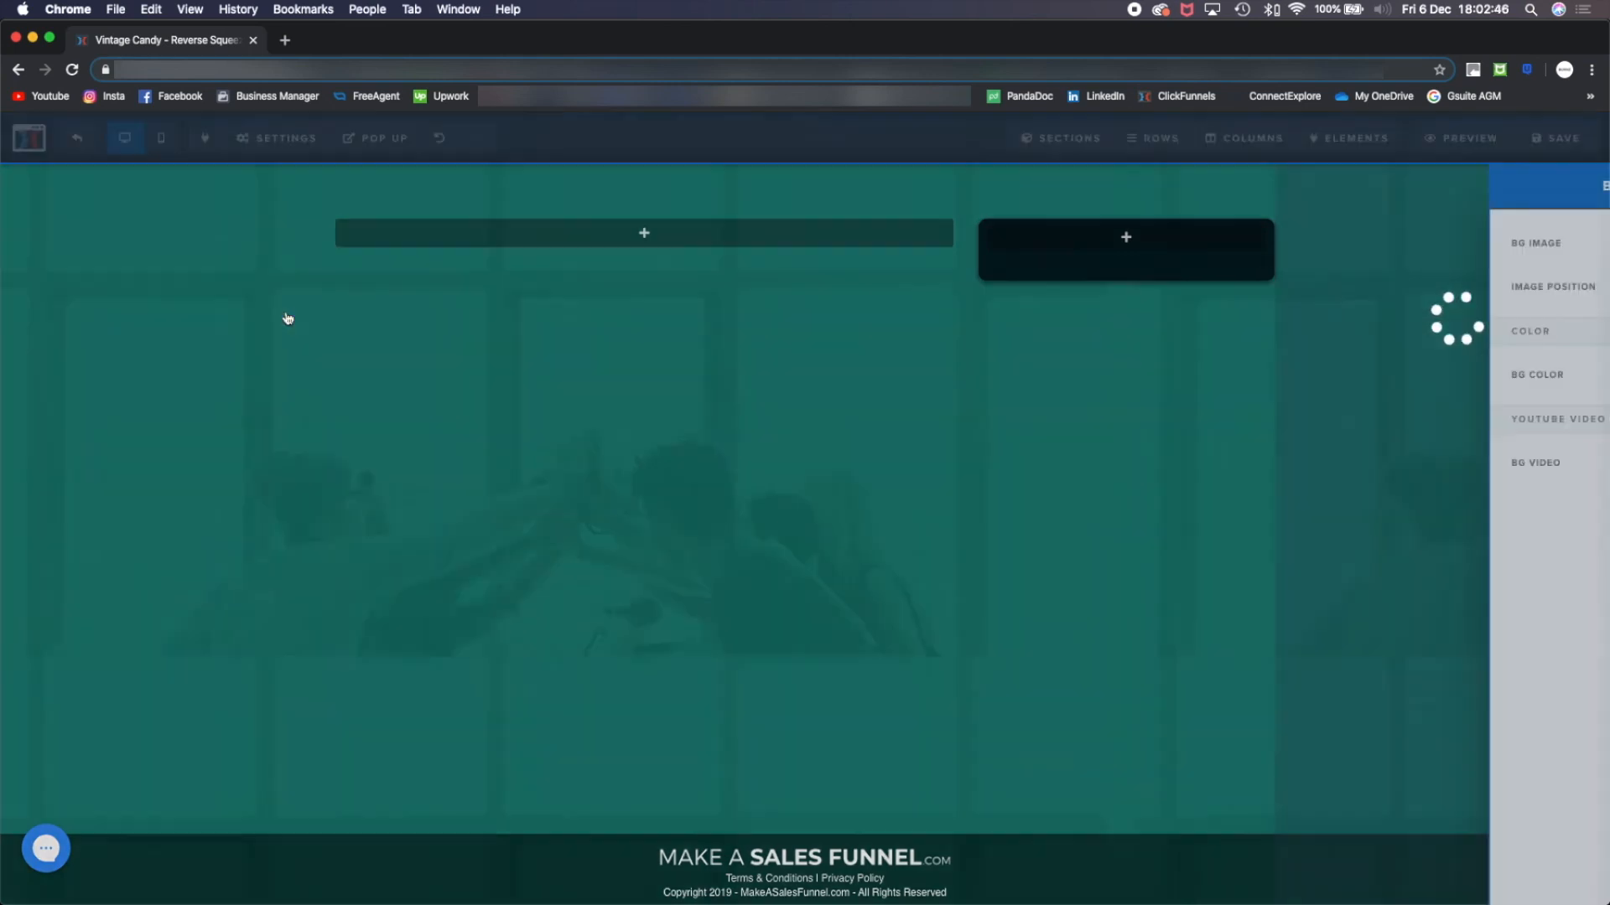
click(1577, 278)
click(1578, 257)
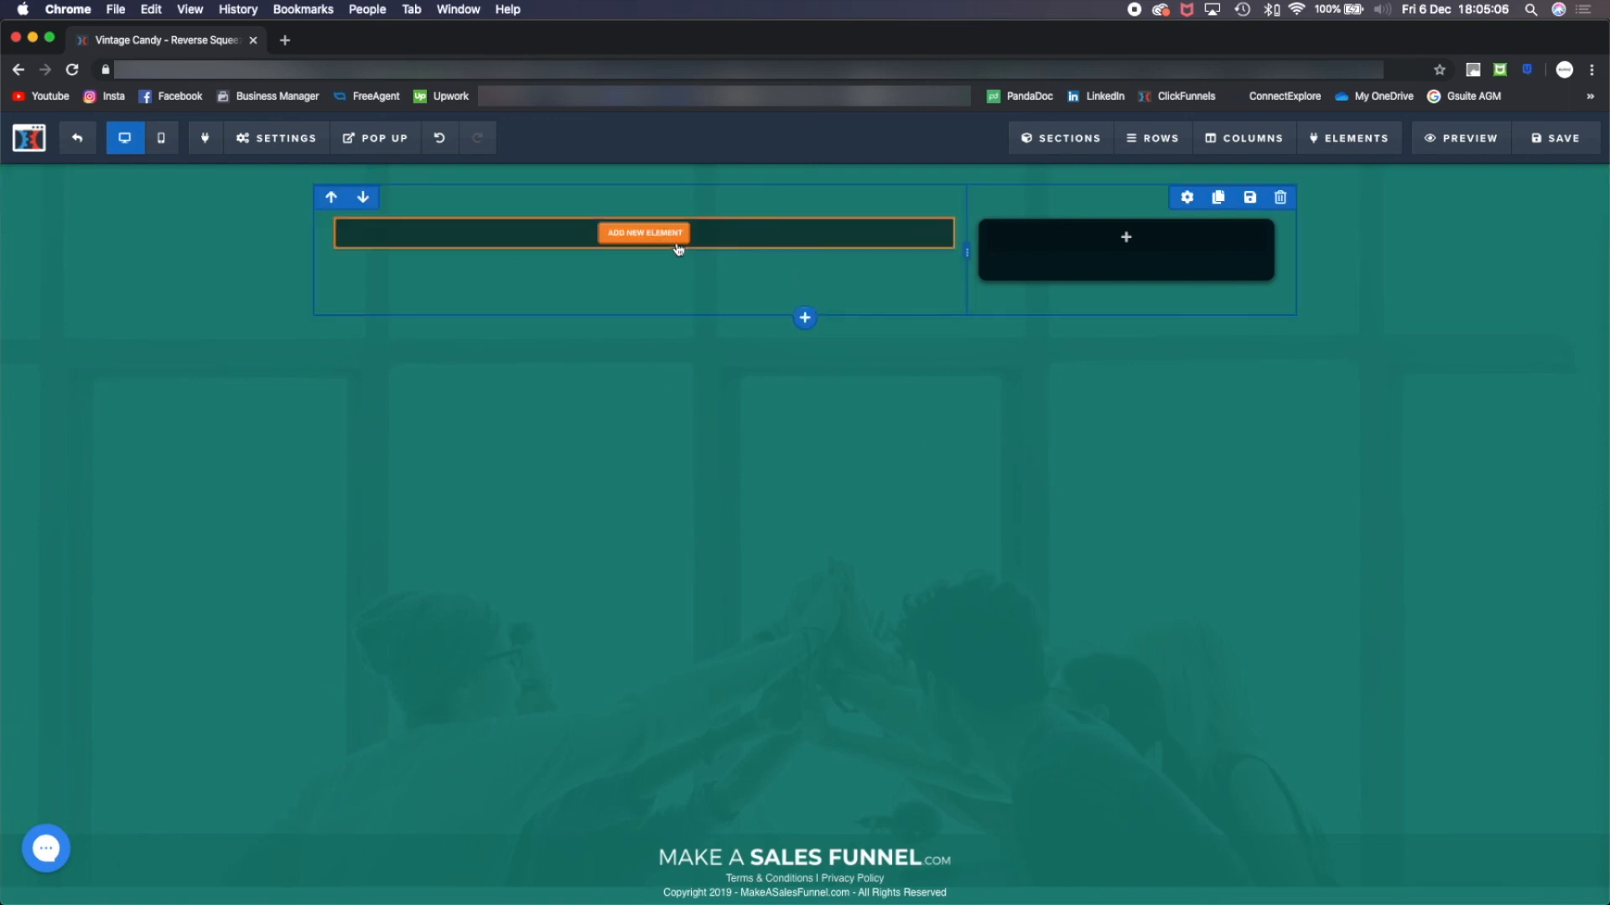
Add a video element to the wide empty column and place a headline element above it
click(674, 243)
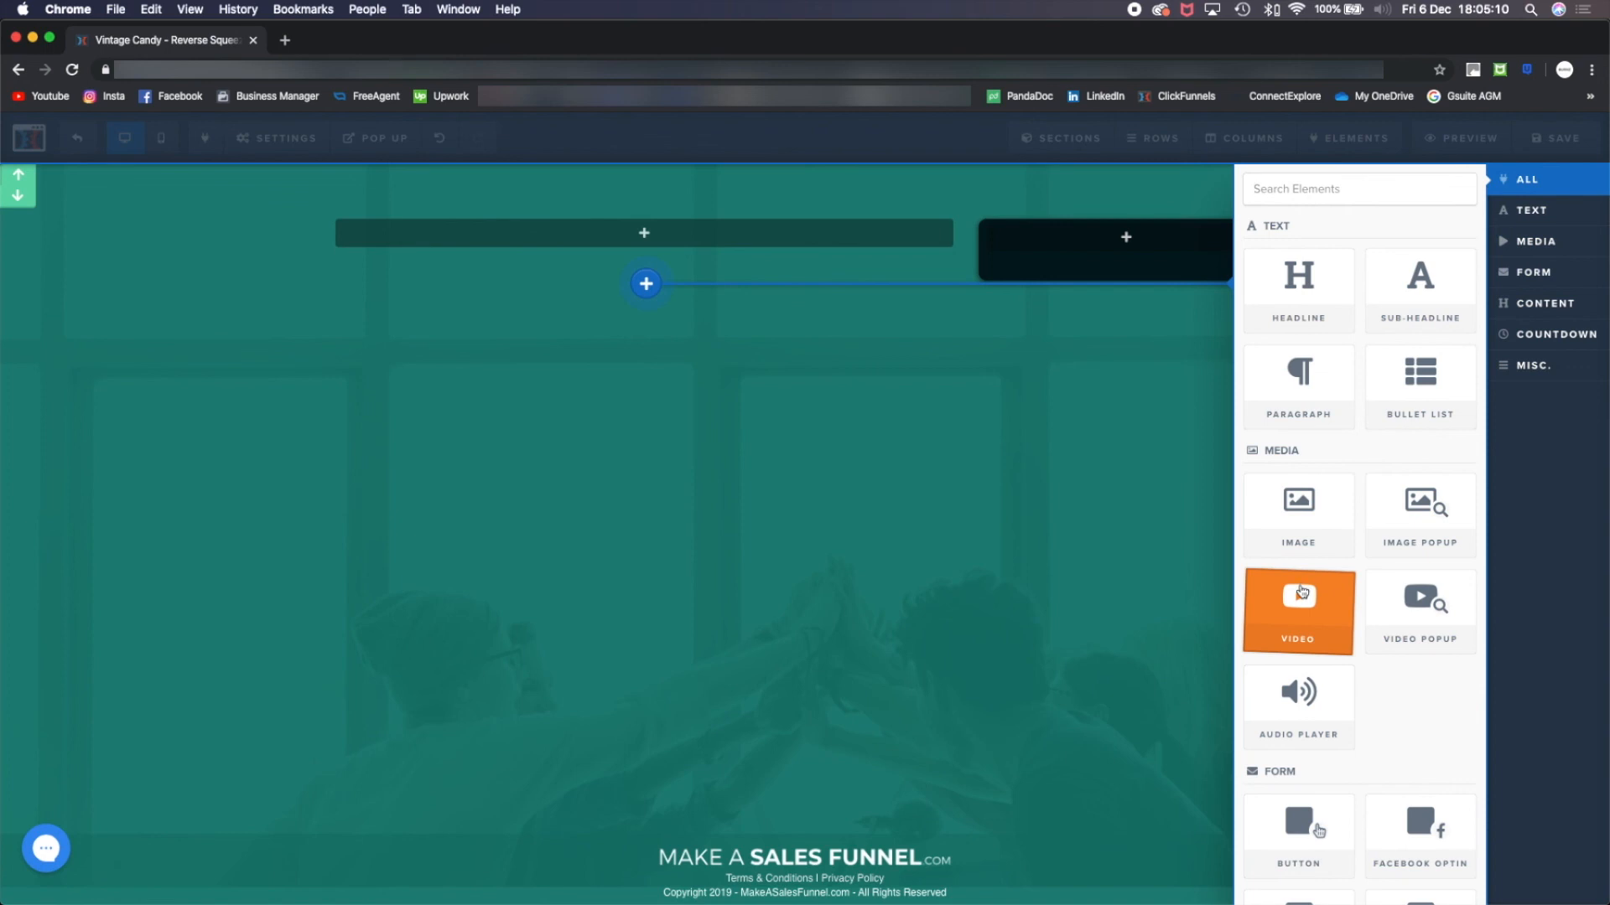
drag(1305, 606, 730, 237)
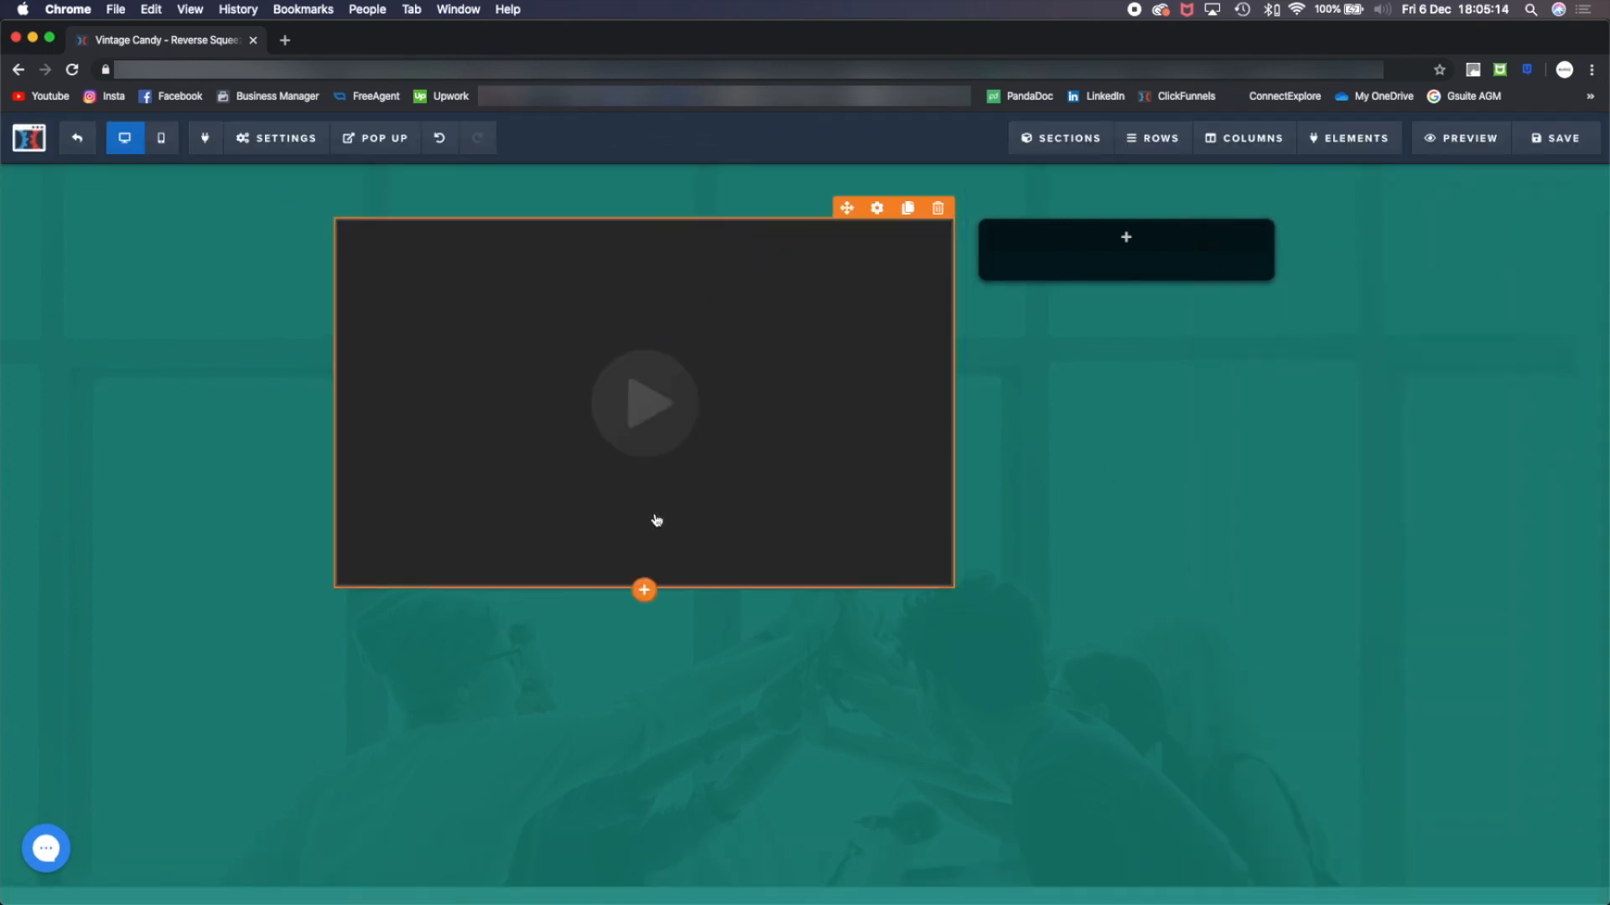
click(644, 590)
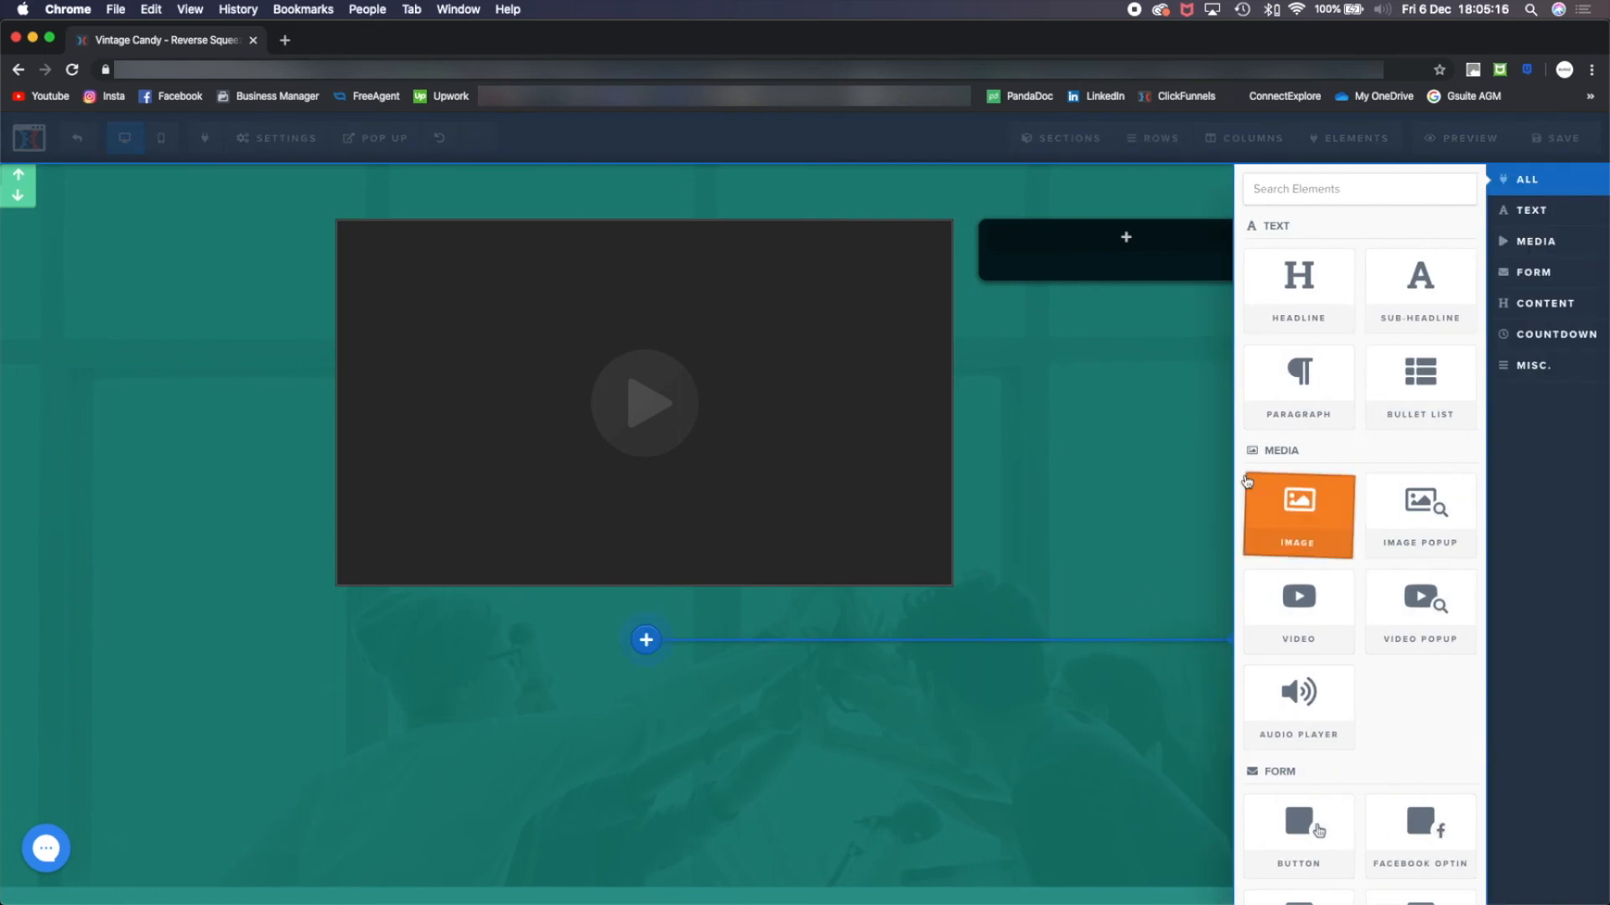
click(1322, 283)
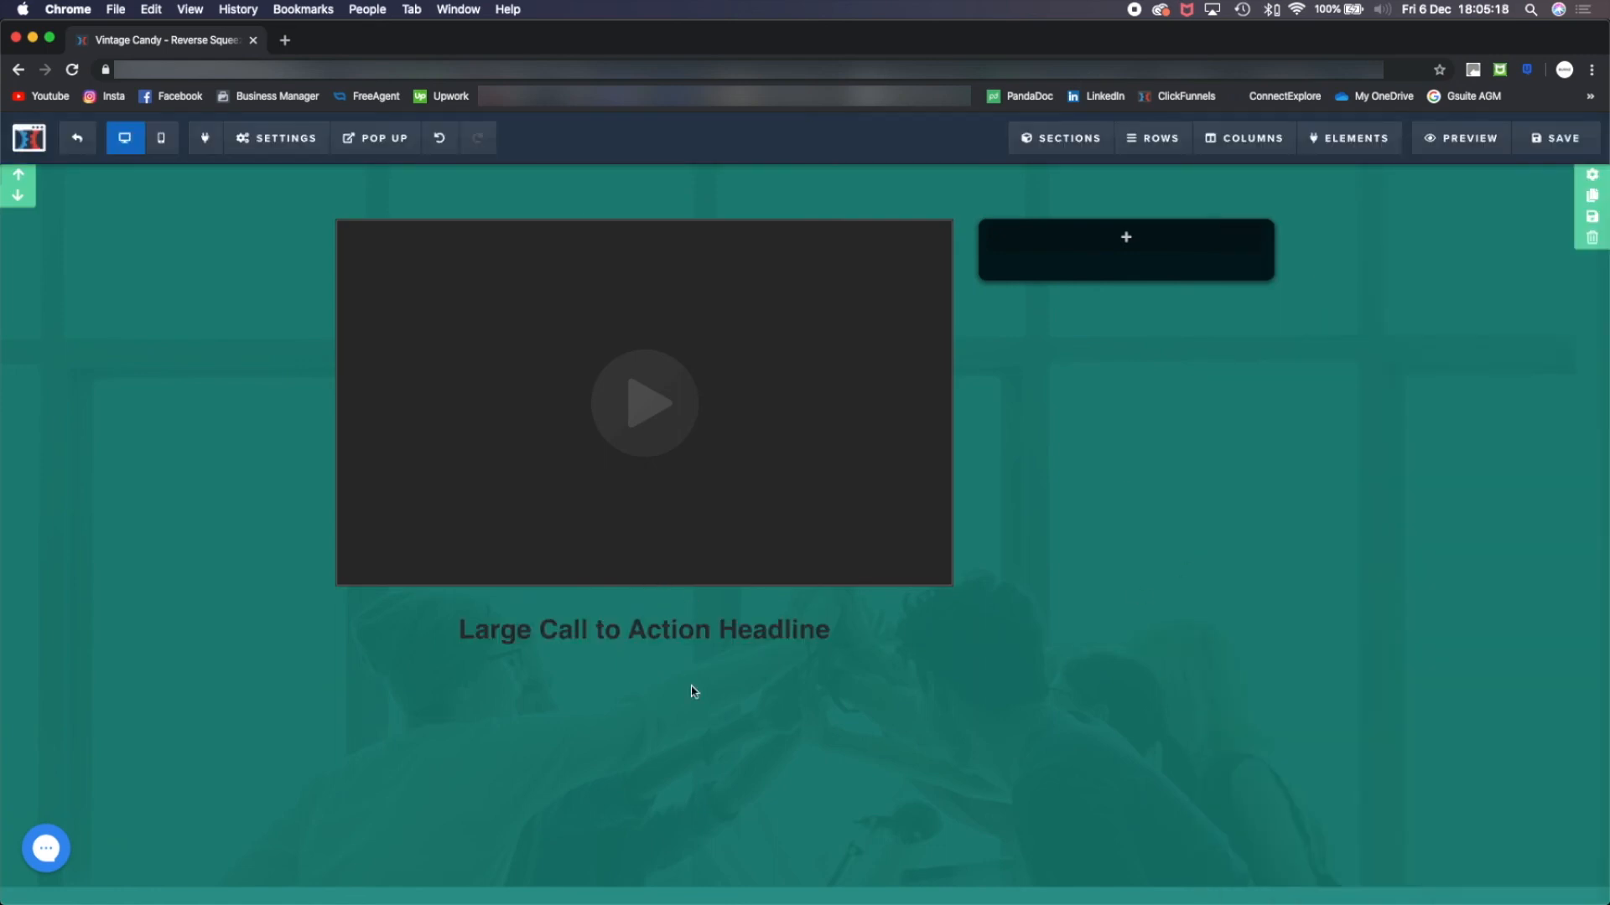
drag(665, 632, 703, 198)
Change the headline text to "Wait! Your Order Is NOT Yet Complete!" and enlarge it to span the column
triple_click(627, 254)
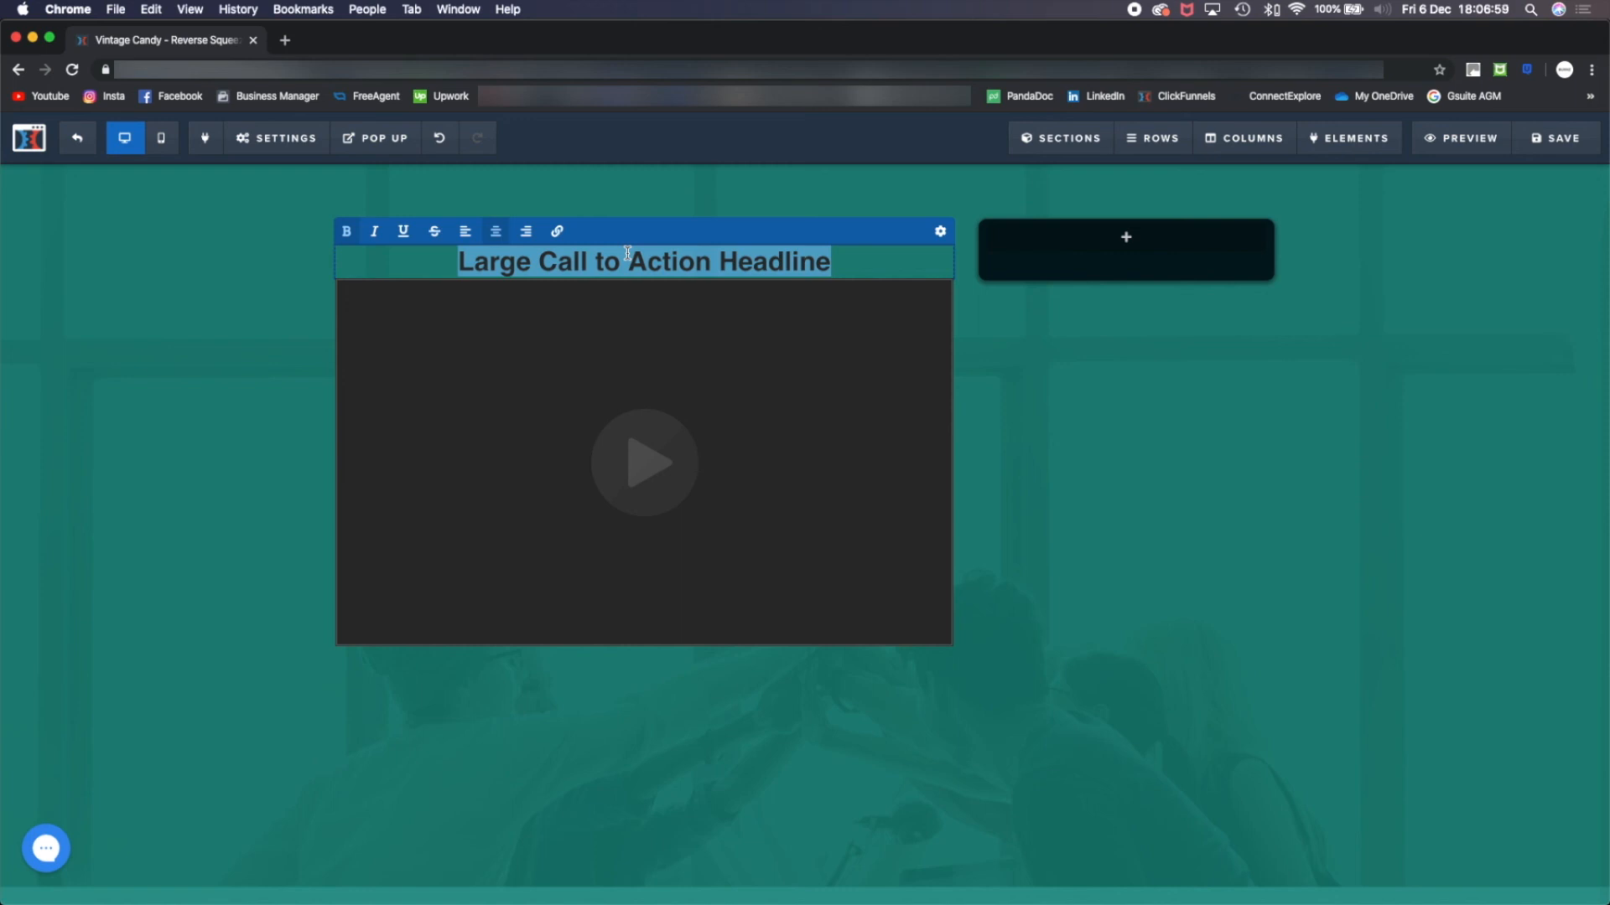
text(Wait! Your O)
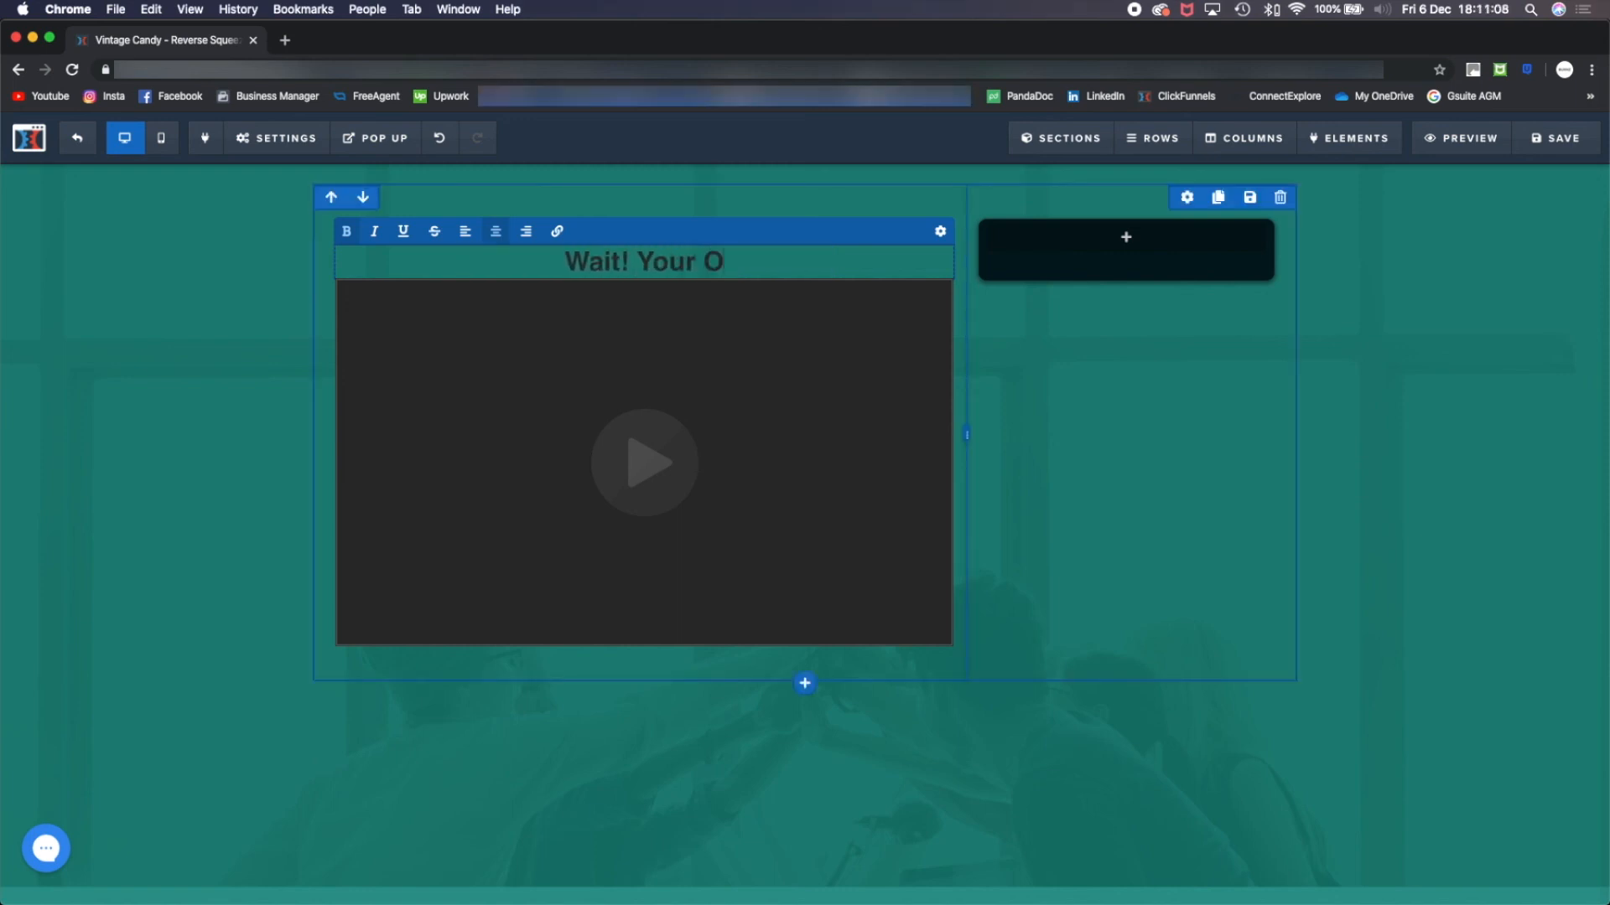
text(rder Is NOT Yet Complete)
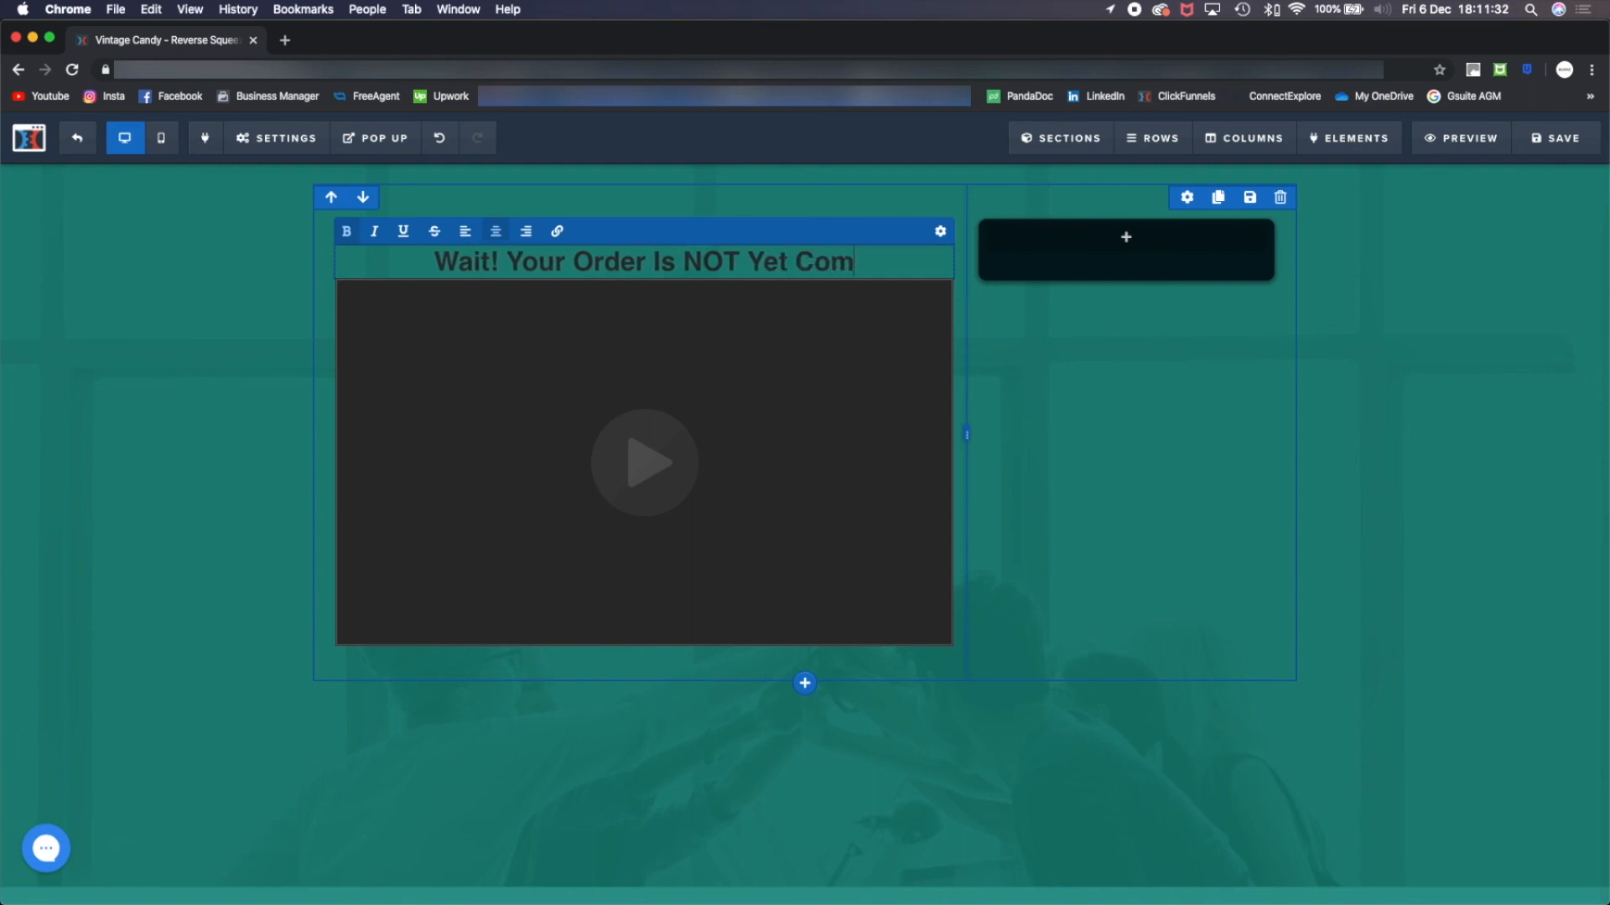
text(!)
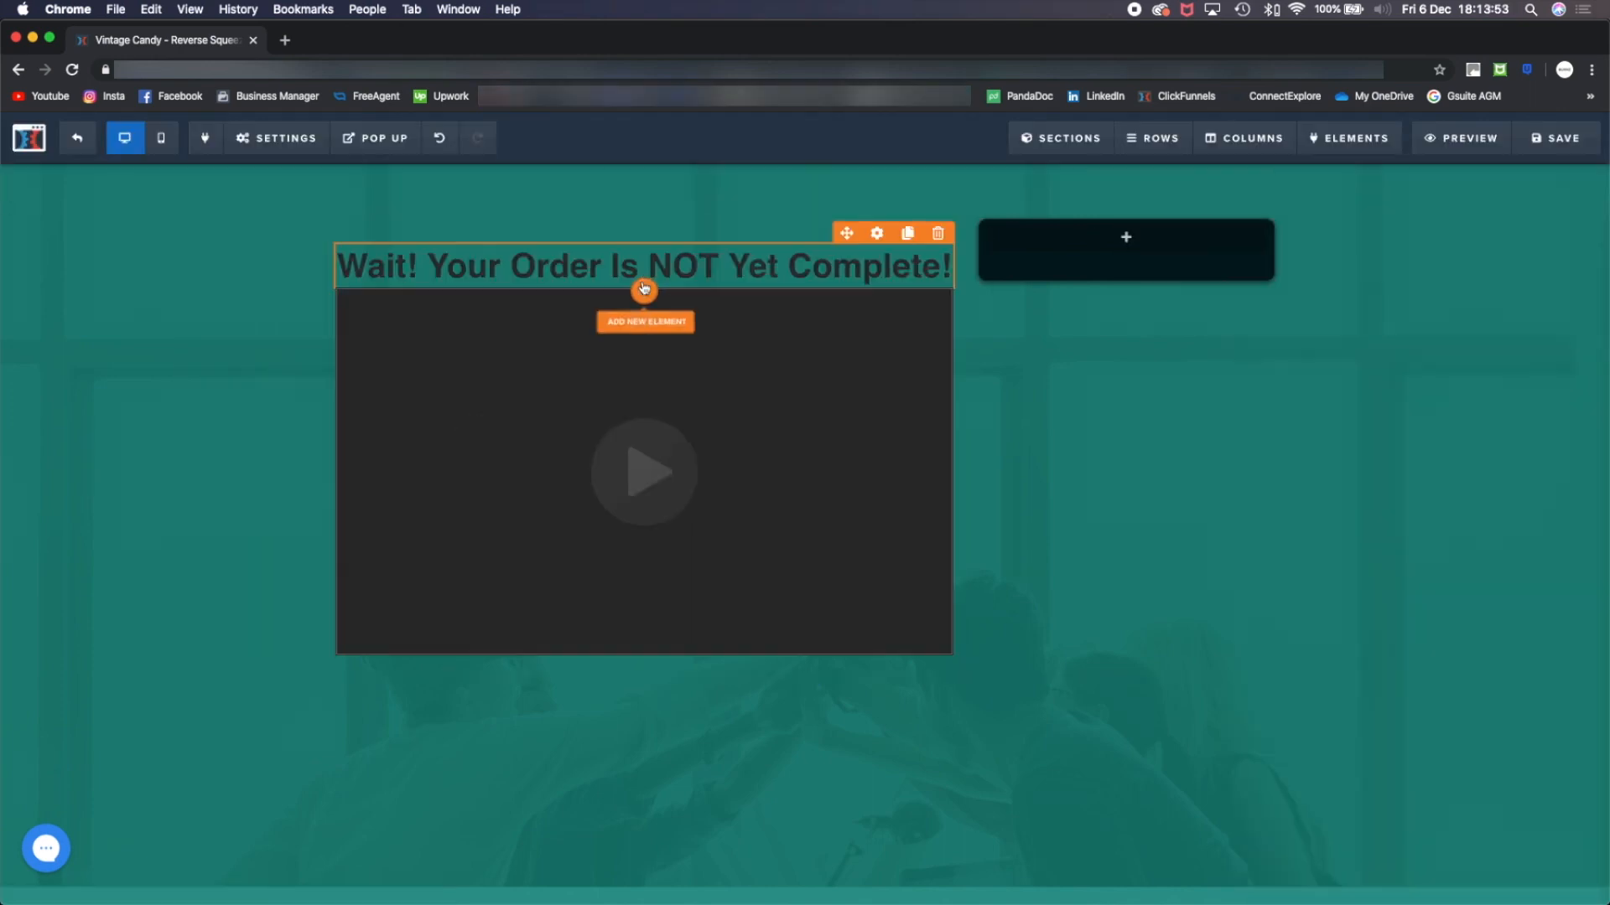
Add a text element below the headline reading "Grab our $7 Sales Course at $72 Off (ONE TIME ONLY!)"
click(643, 288)
click(1300, 289)
double_click(659, 311)
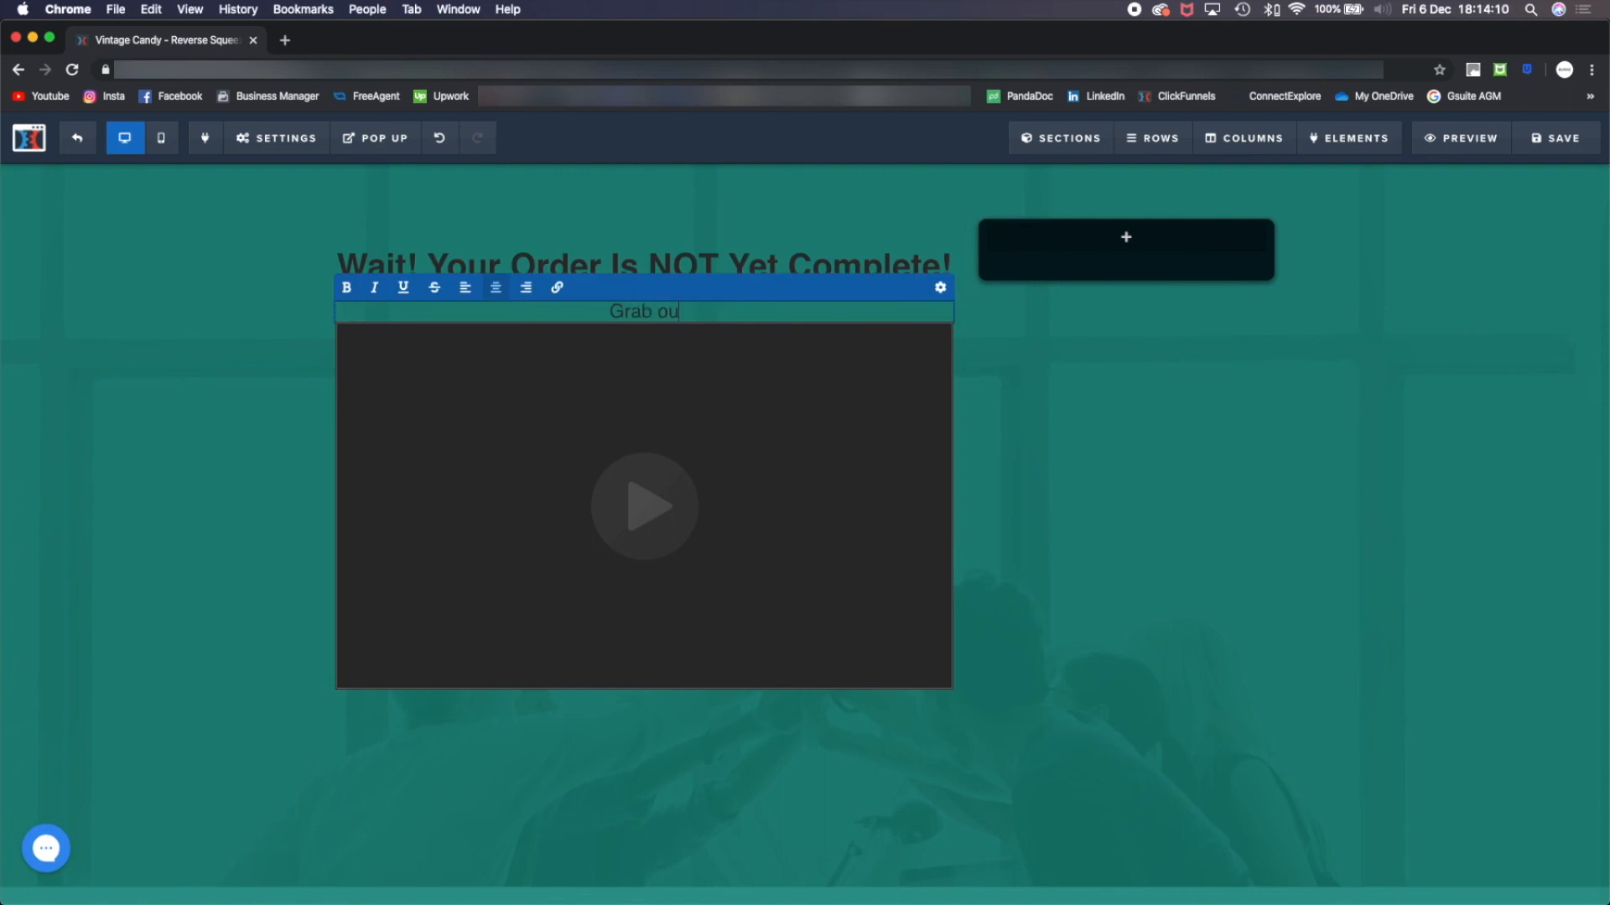
text($7 Dollar Sa)
text(les Course at $72 Of)
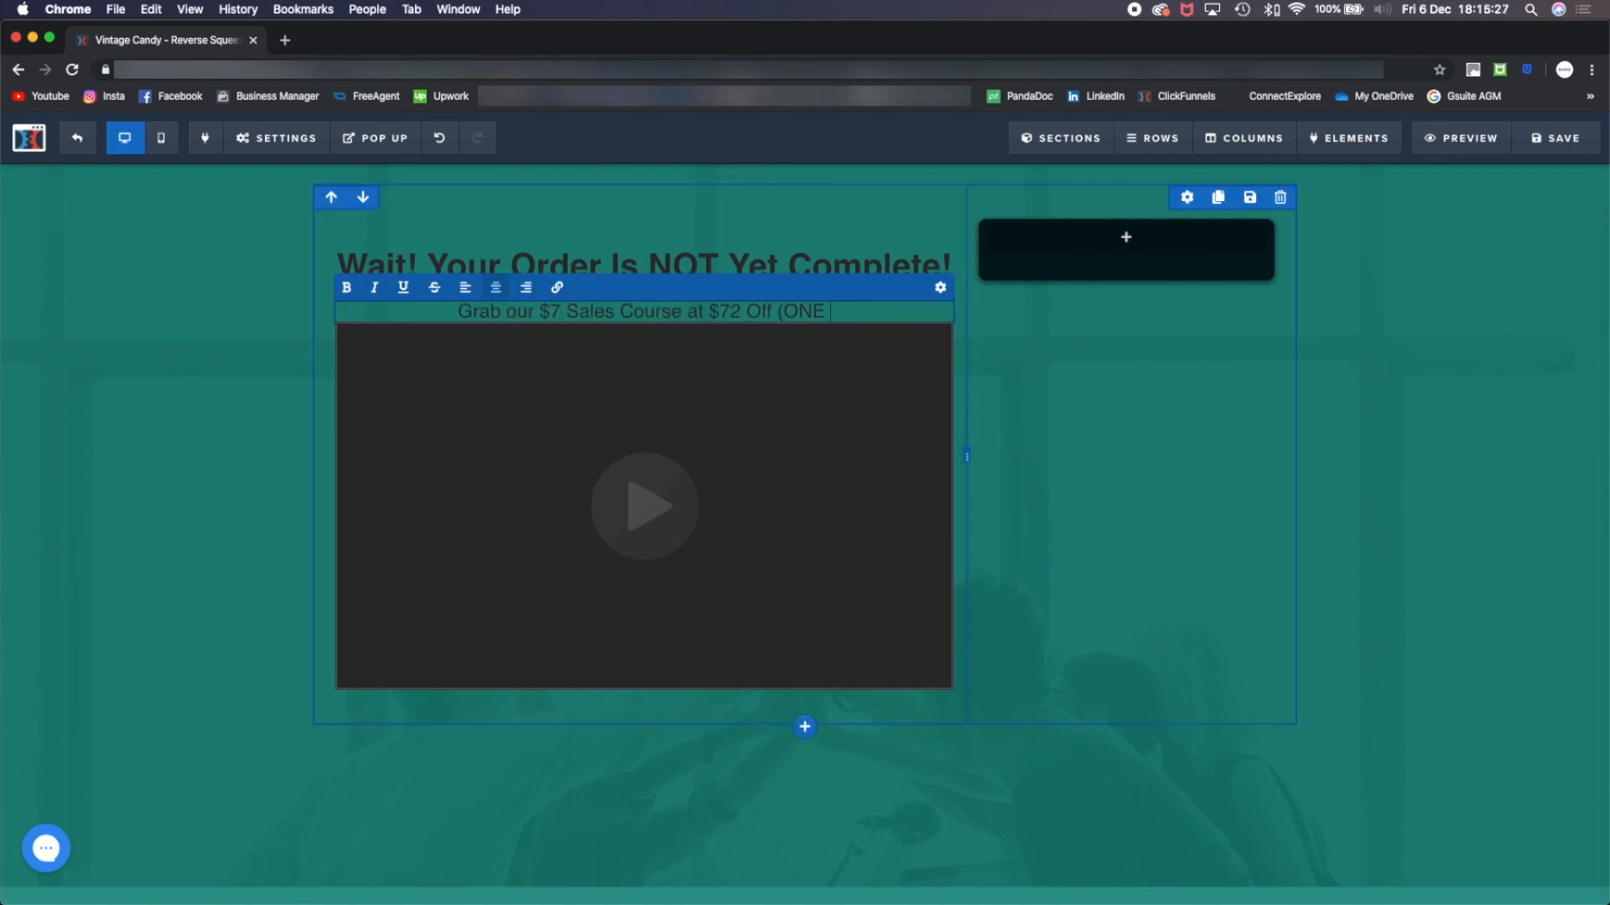
text(TIME ONLY!))
Bold "$72 Off", italicize and underline "ONE TIME ONLY!", and enlarge the text line above the video
drag(651, 312, 716, 312)
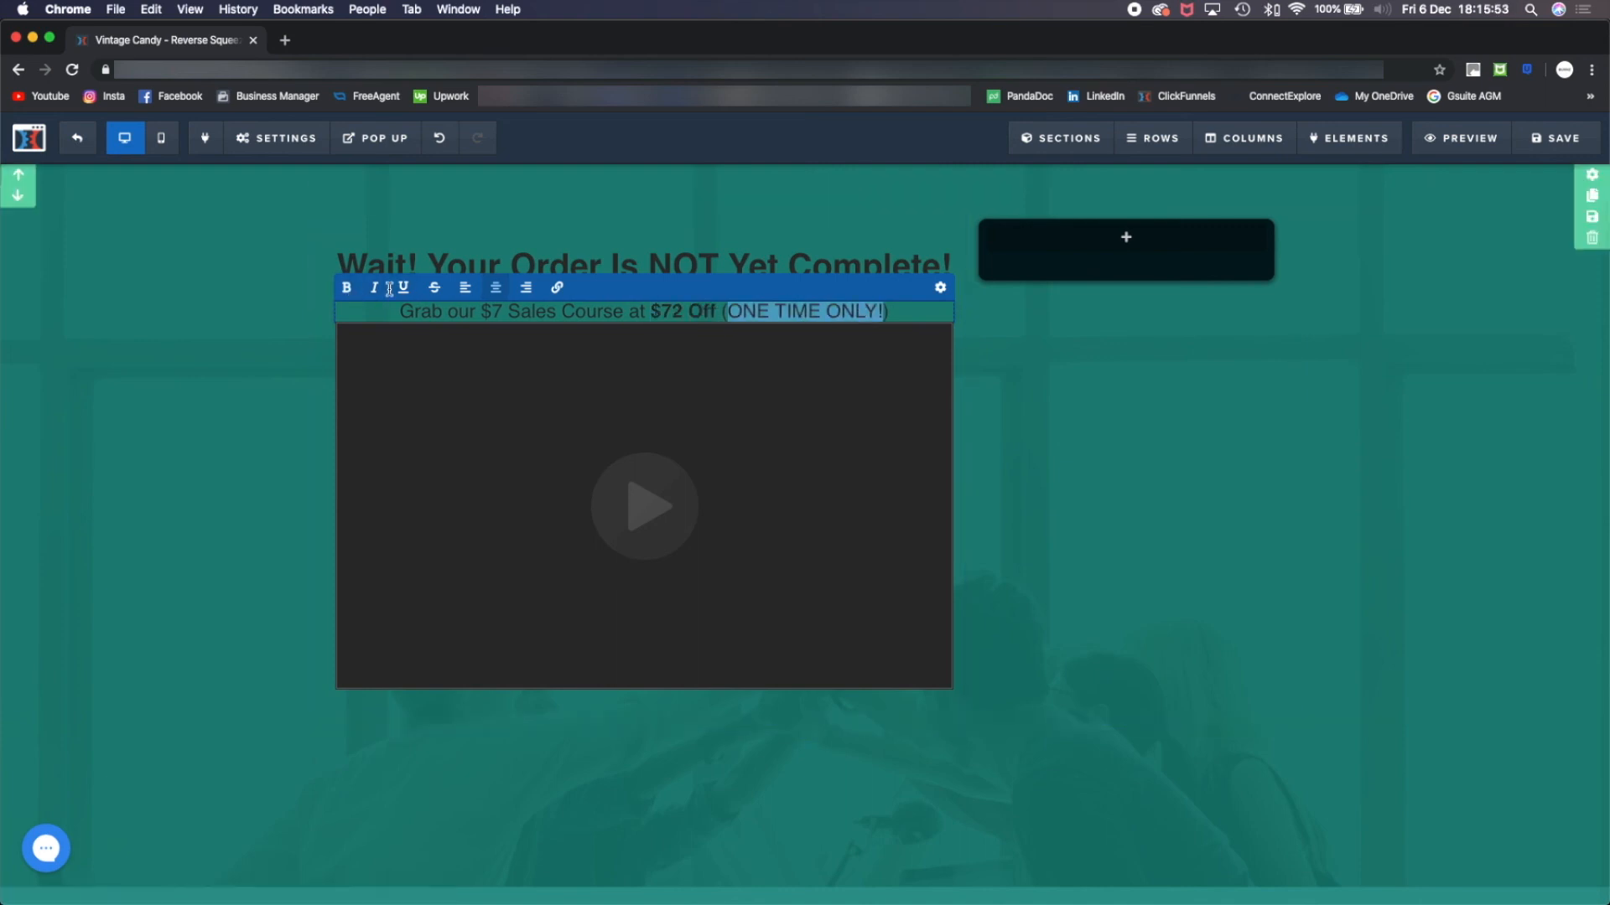
click(403, 288)
click(940, 287)
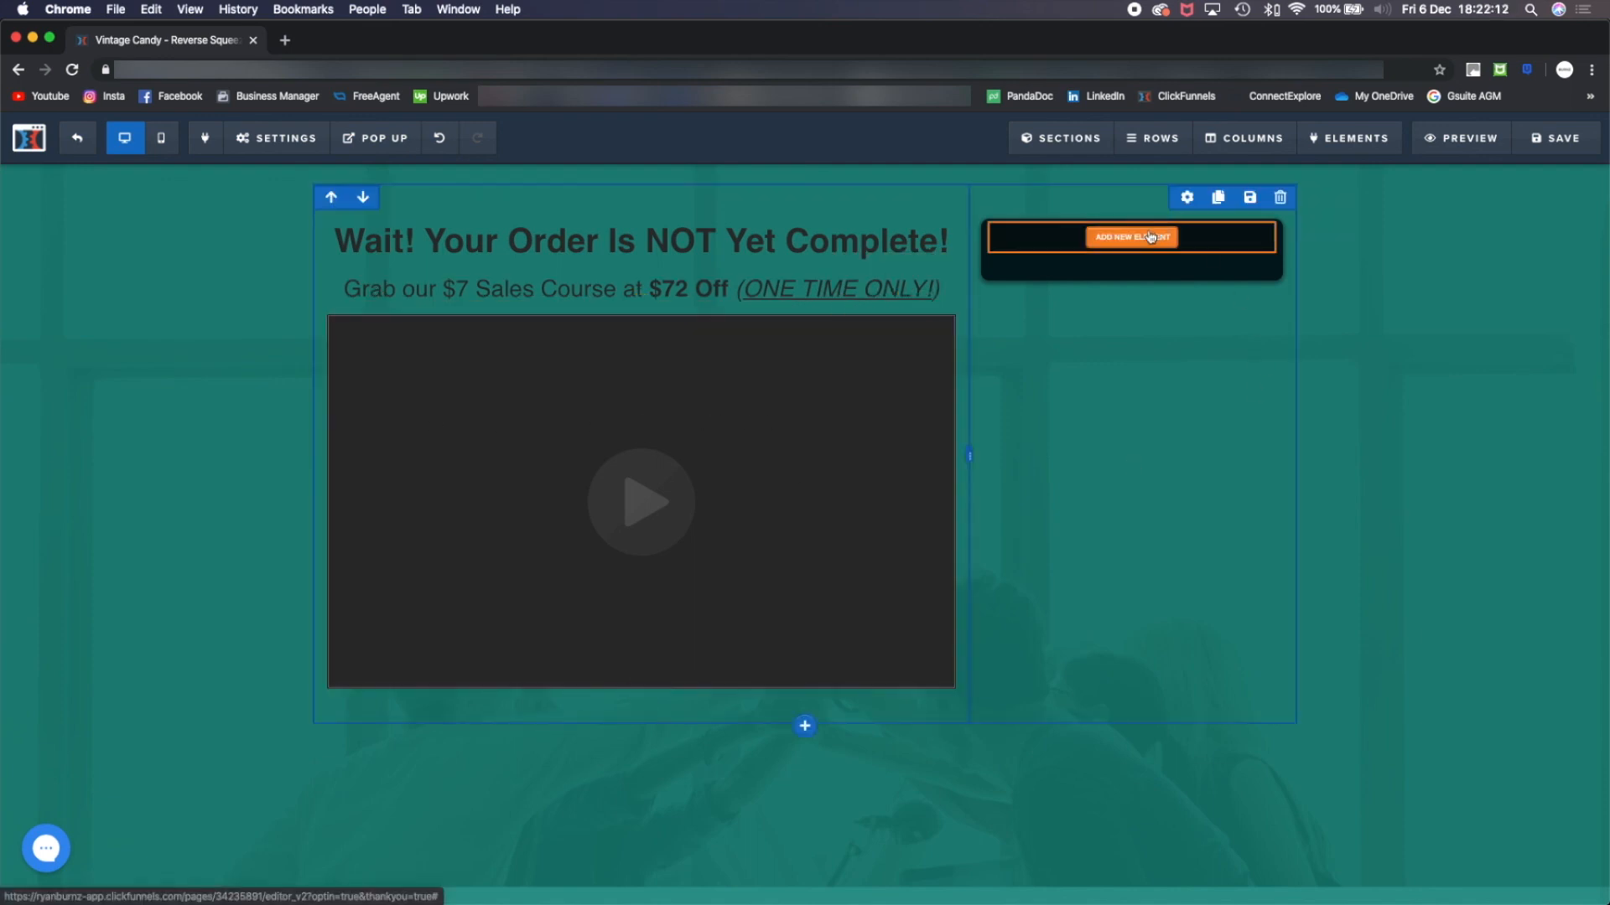
Add the headline "DON'T MISS OUT!" and the "Funnels for Money Makers" cover image at width 150 to the dark column
click(1131, 241)
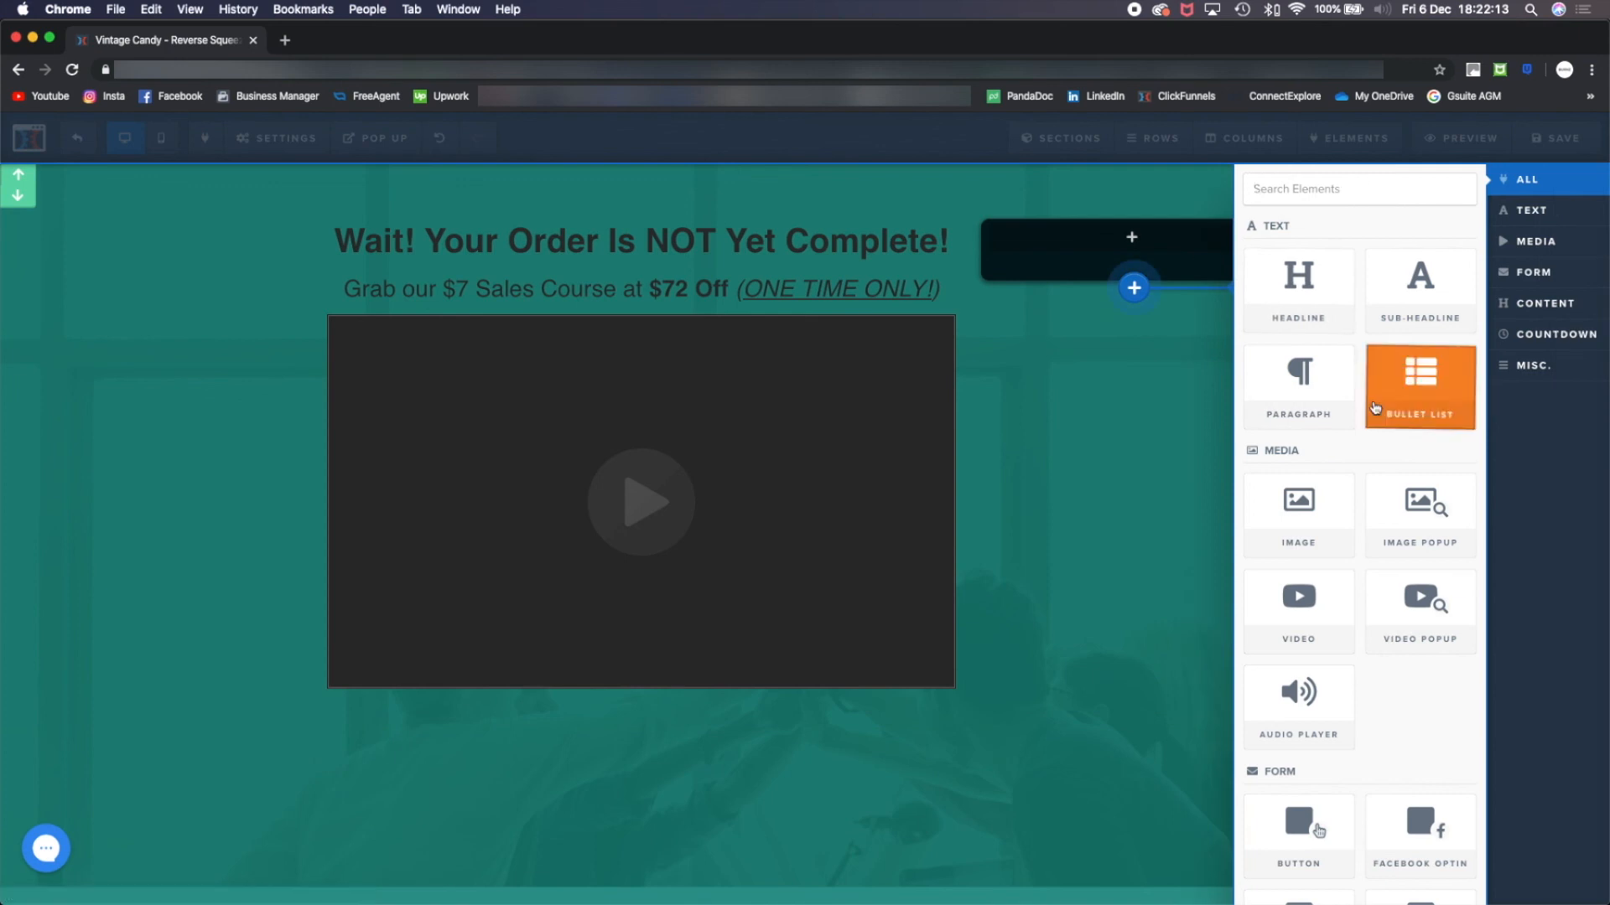
scroll(1366, 480, down, 5)
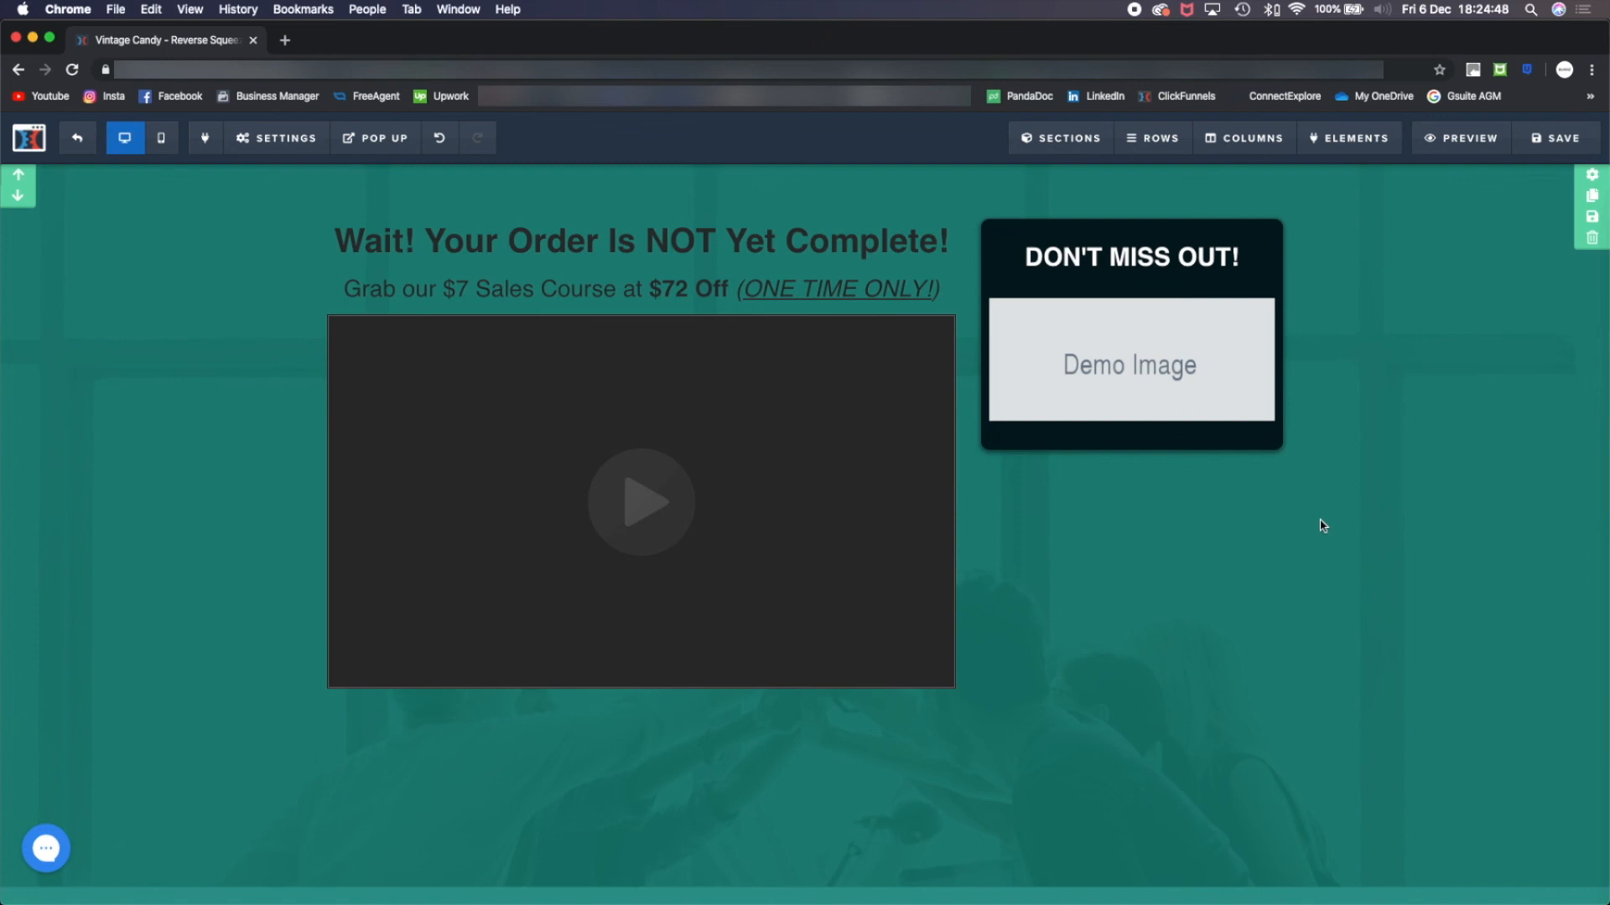
click(1150, 357)
click(1570, 321)
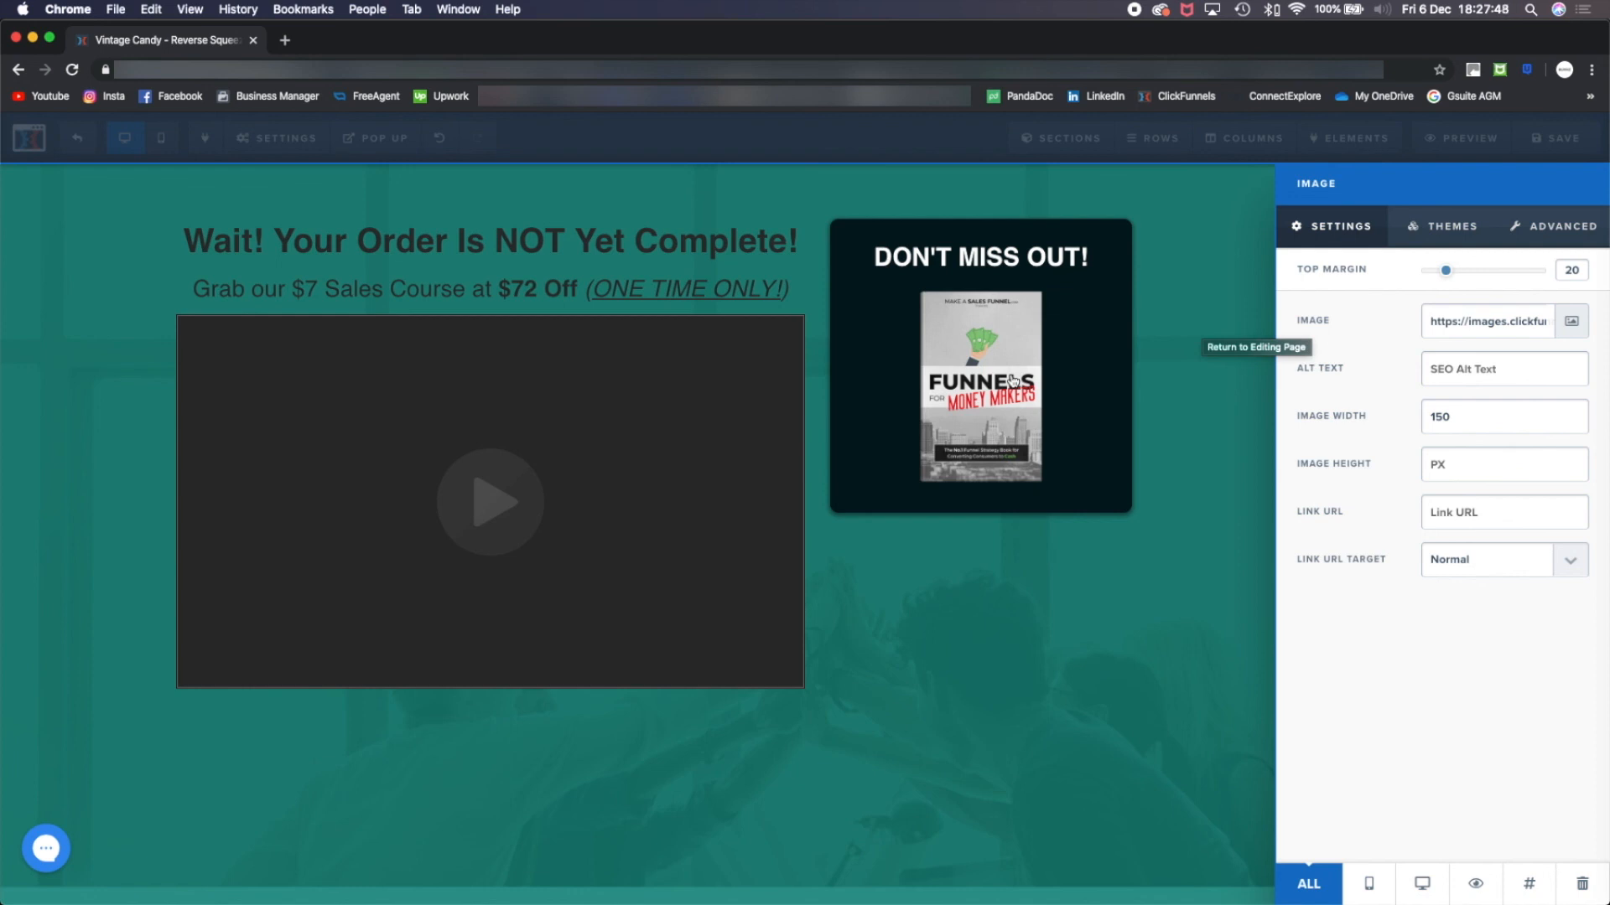
click(1002, 420)
Add a sub-headline below the cover image reading "The Number 1 Sales Course for Converting Customers to Cash!"
click(1131, 535)
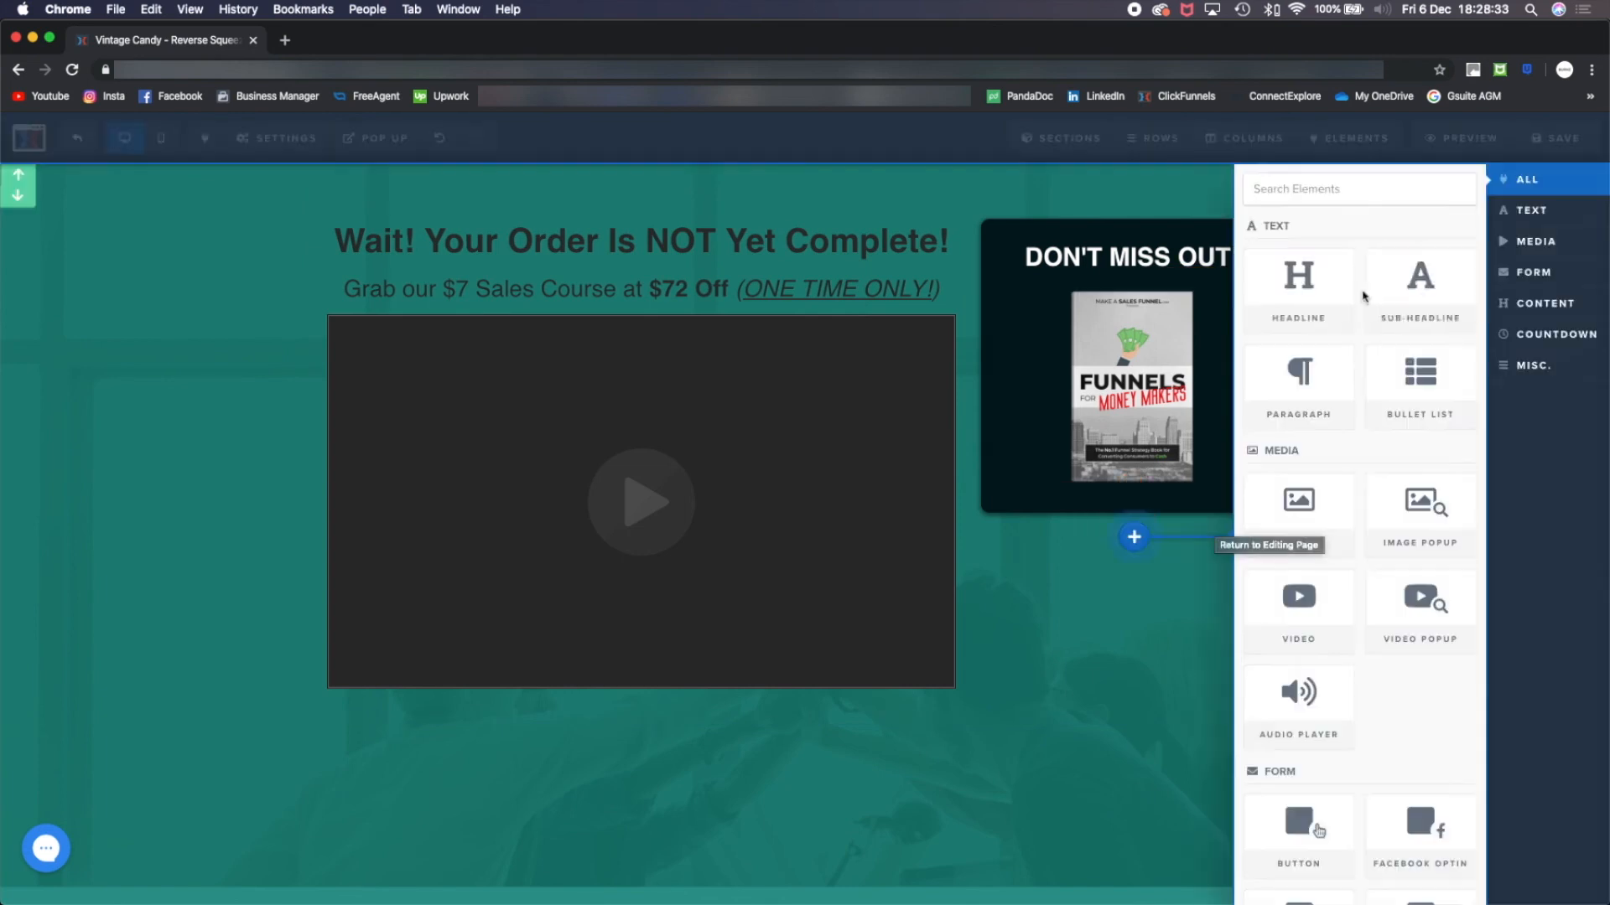
click(1409, 294)
text(The Number 1)
text( Sales Course for Converting Customers to Cash!)
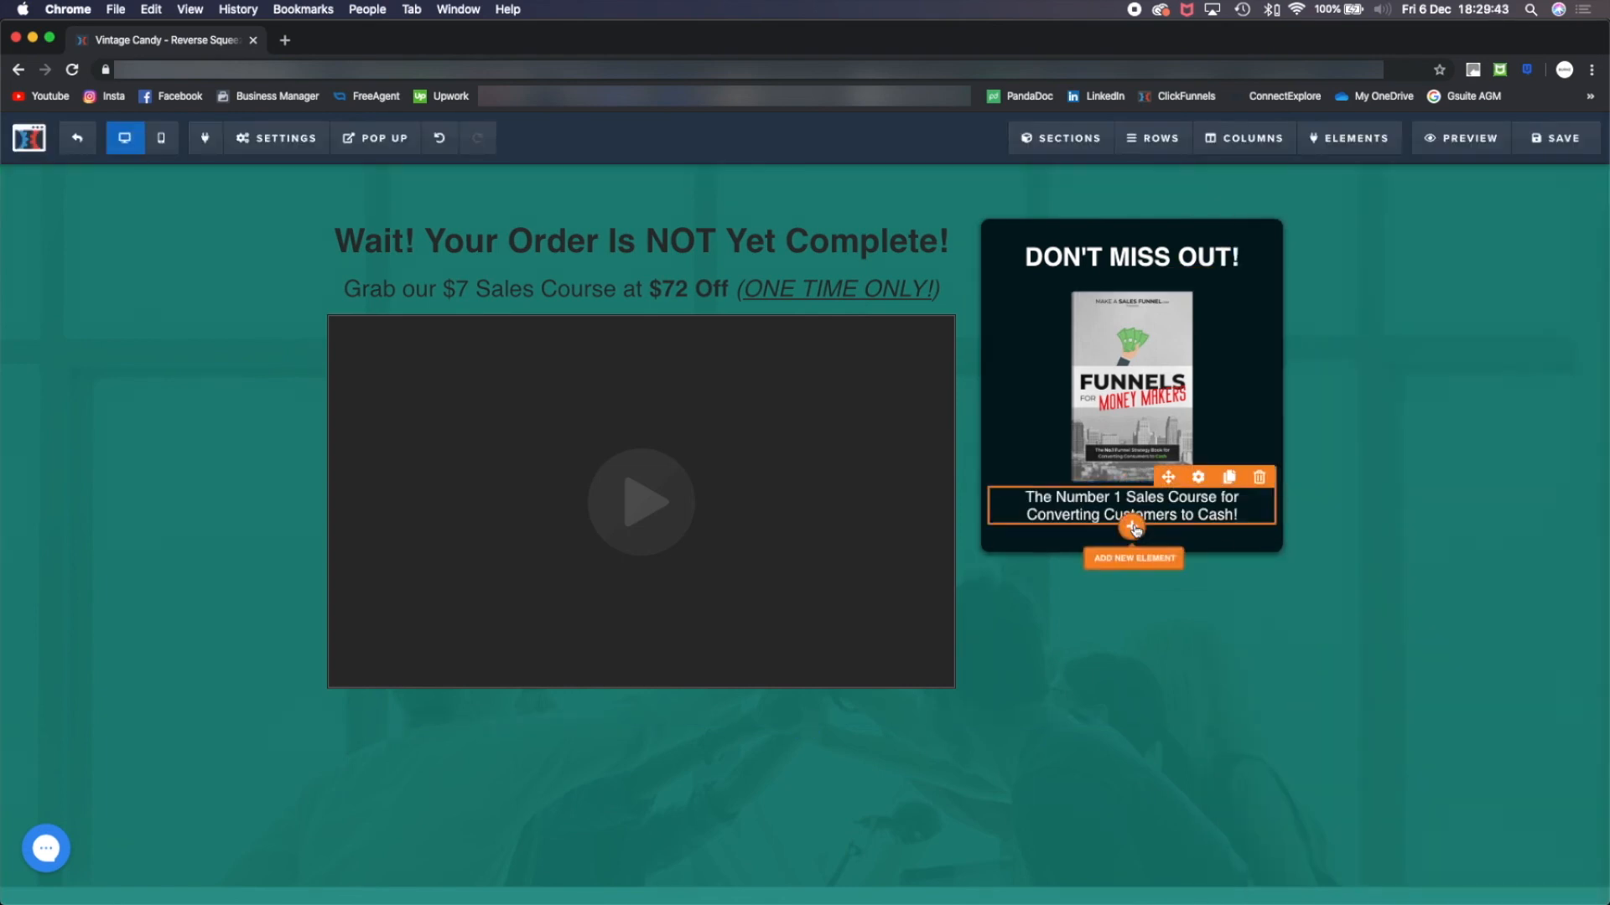
Add a button below the sub-headline with the text "Grab My $7 Course!", a teal background and larger lettering
click(1132, 556)
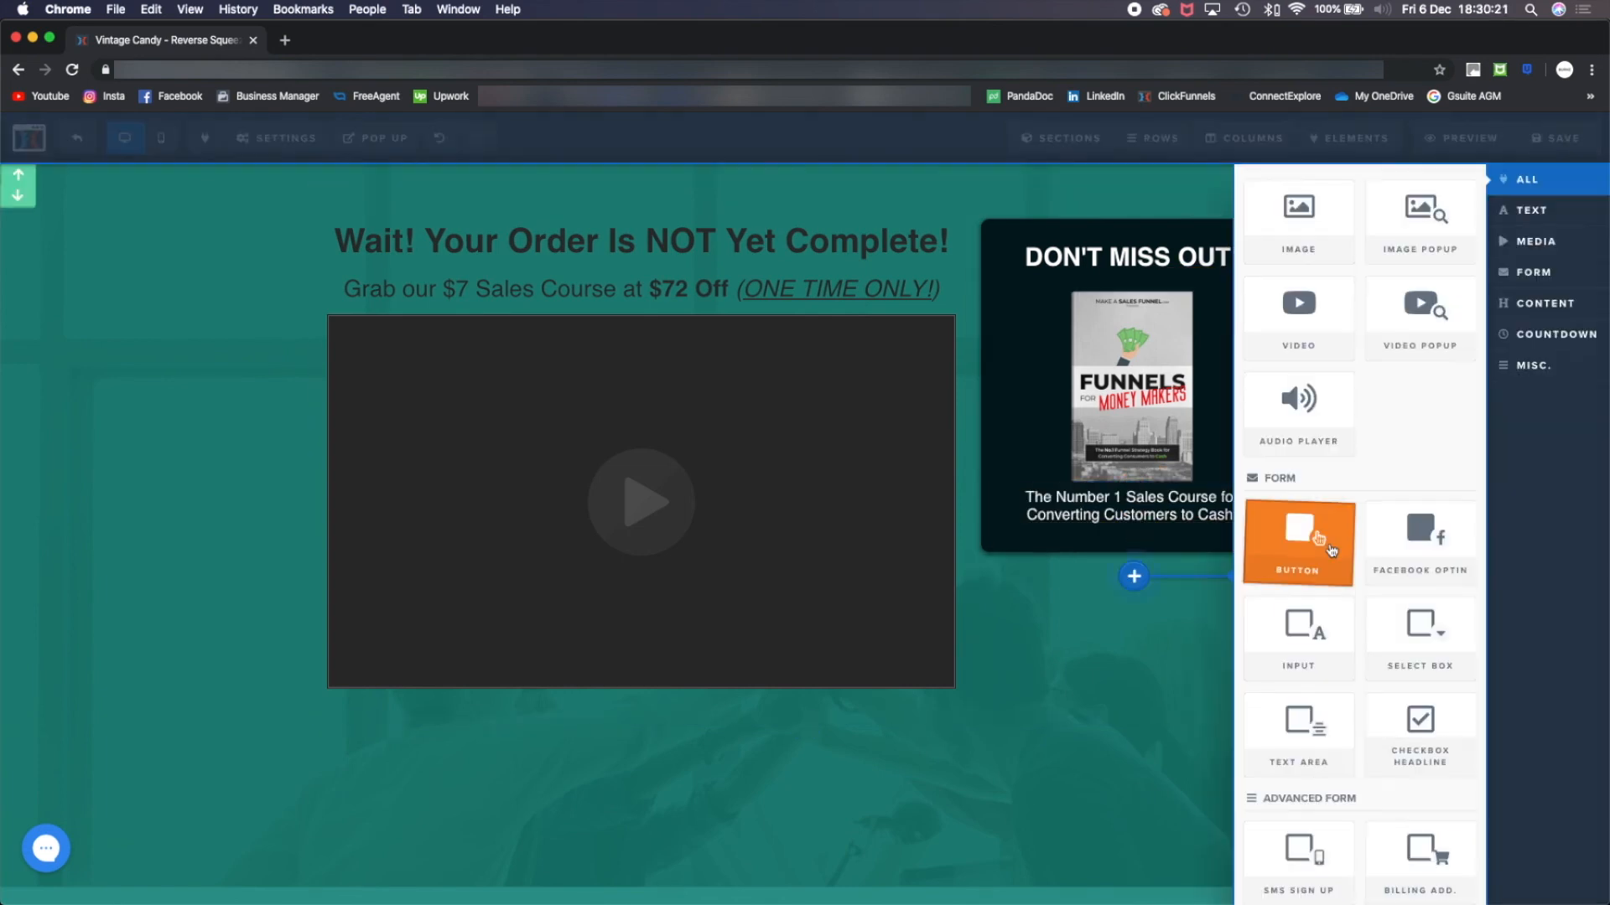
click(1303, 541)
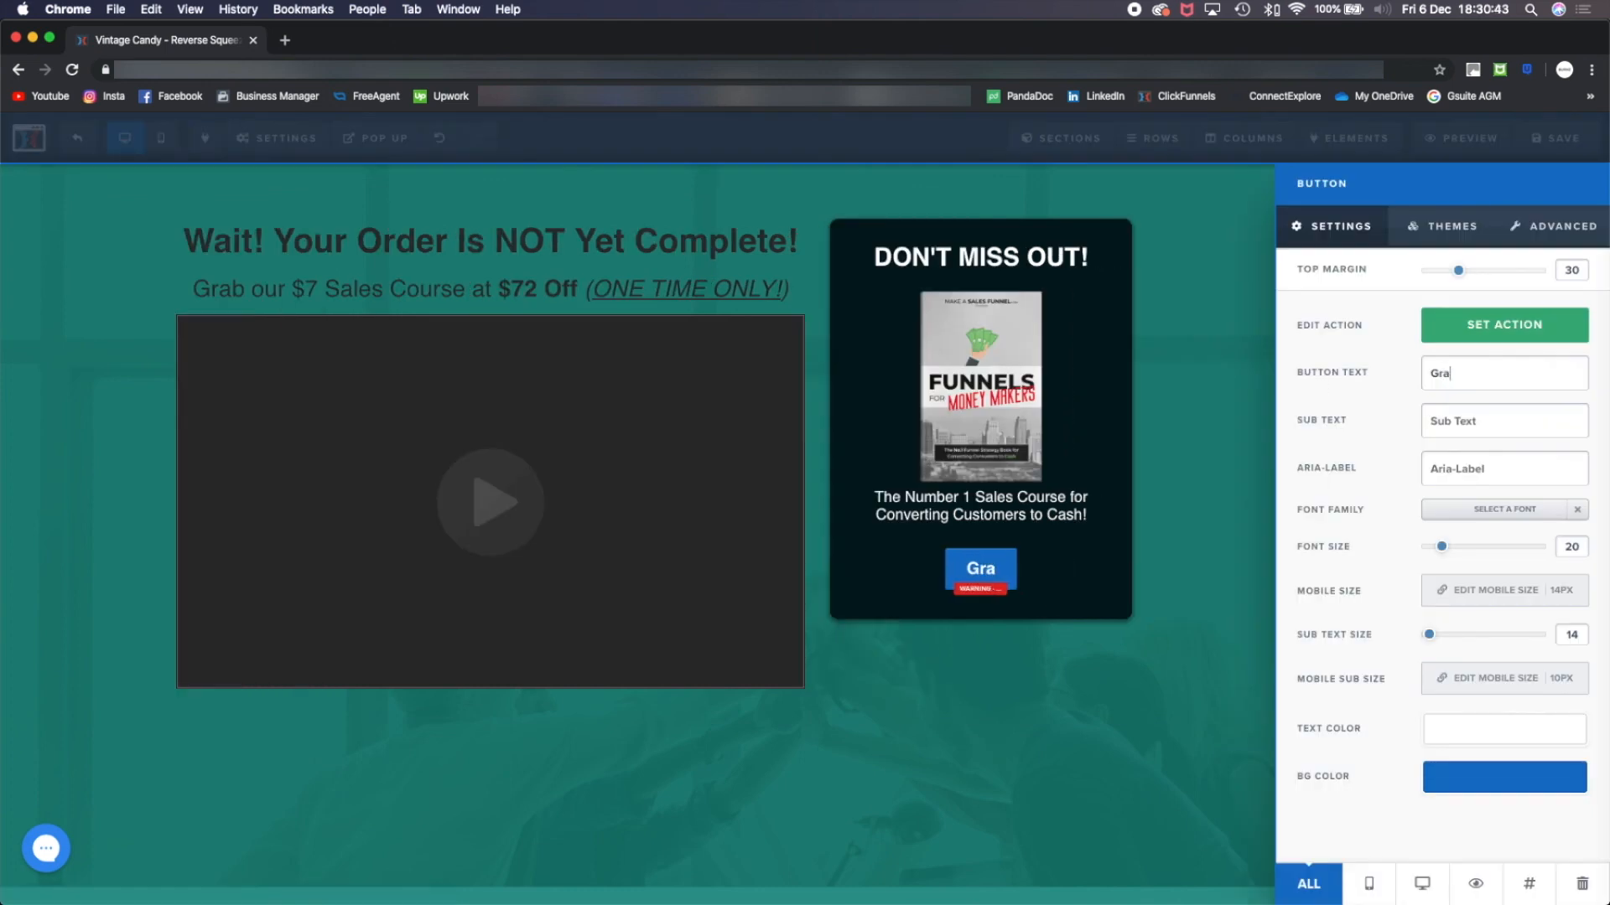
text(b My $7 Course!)
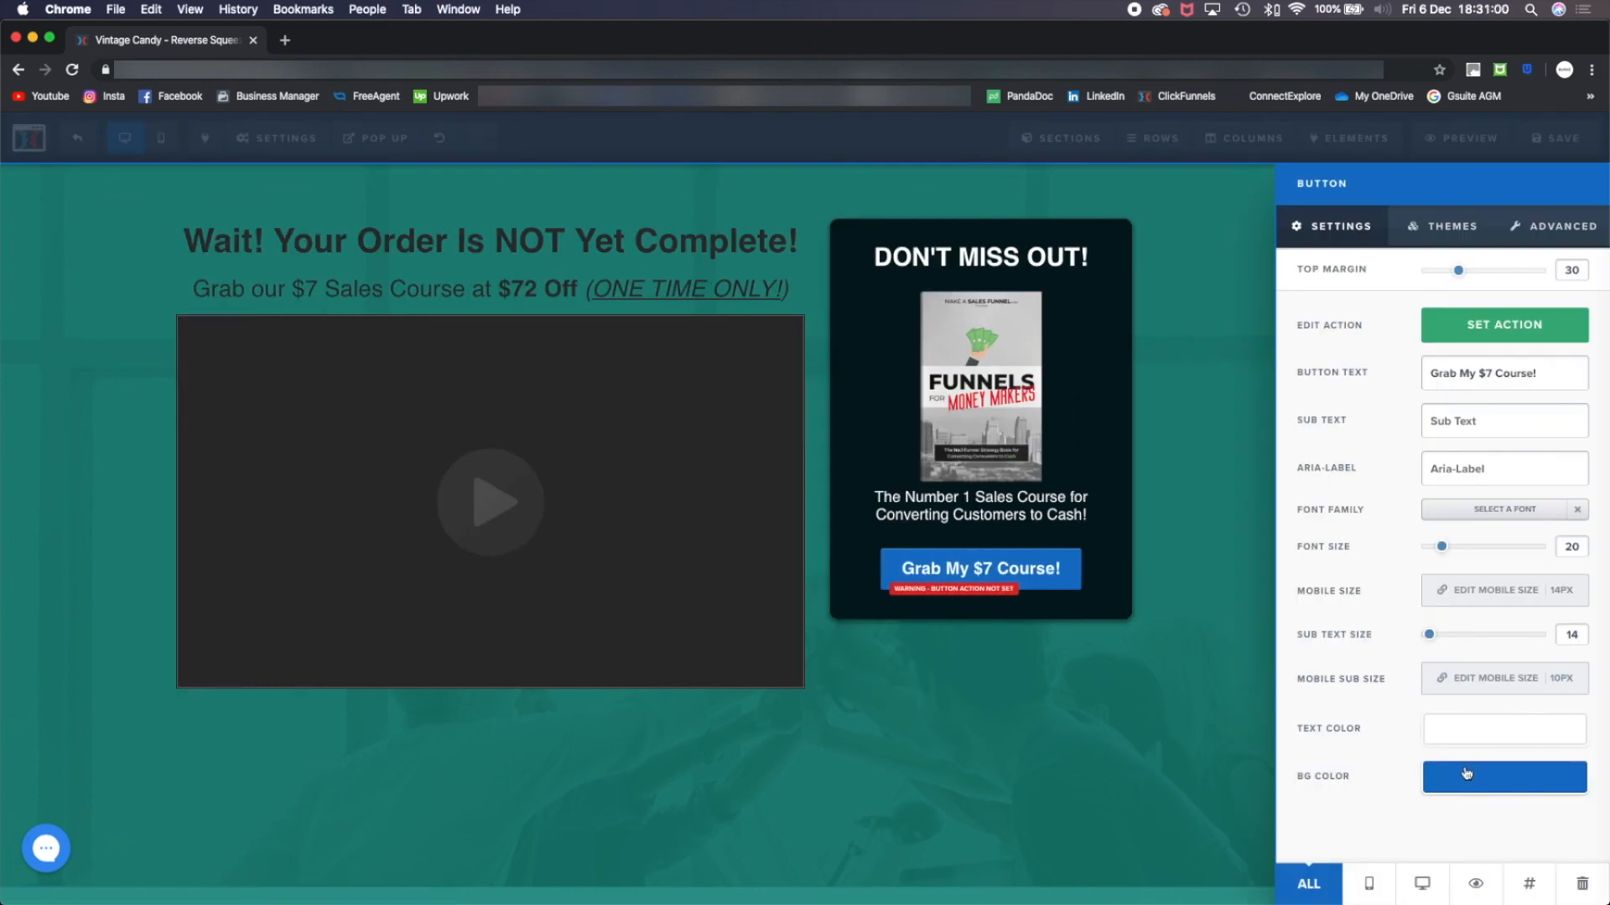
click(1264, 482)
Add a billing address form to the dark column and move the "Grab My $7 Course!" button below it
click(1133, 601)
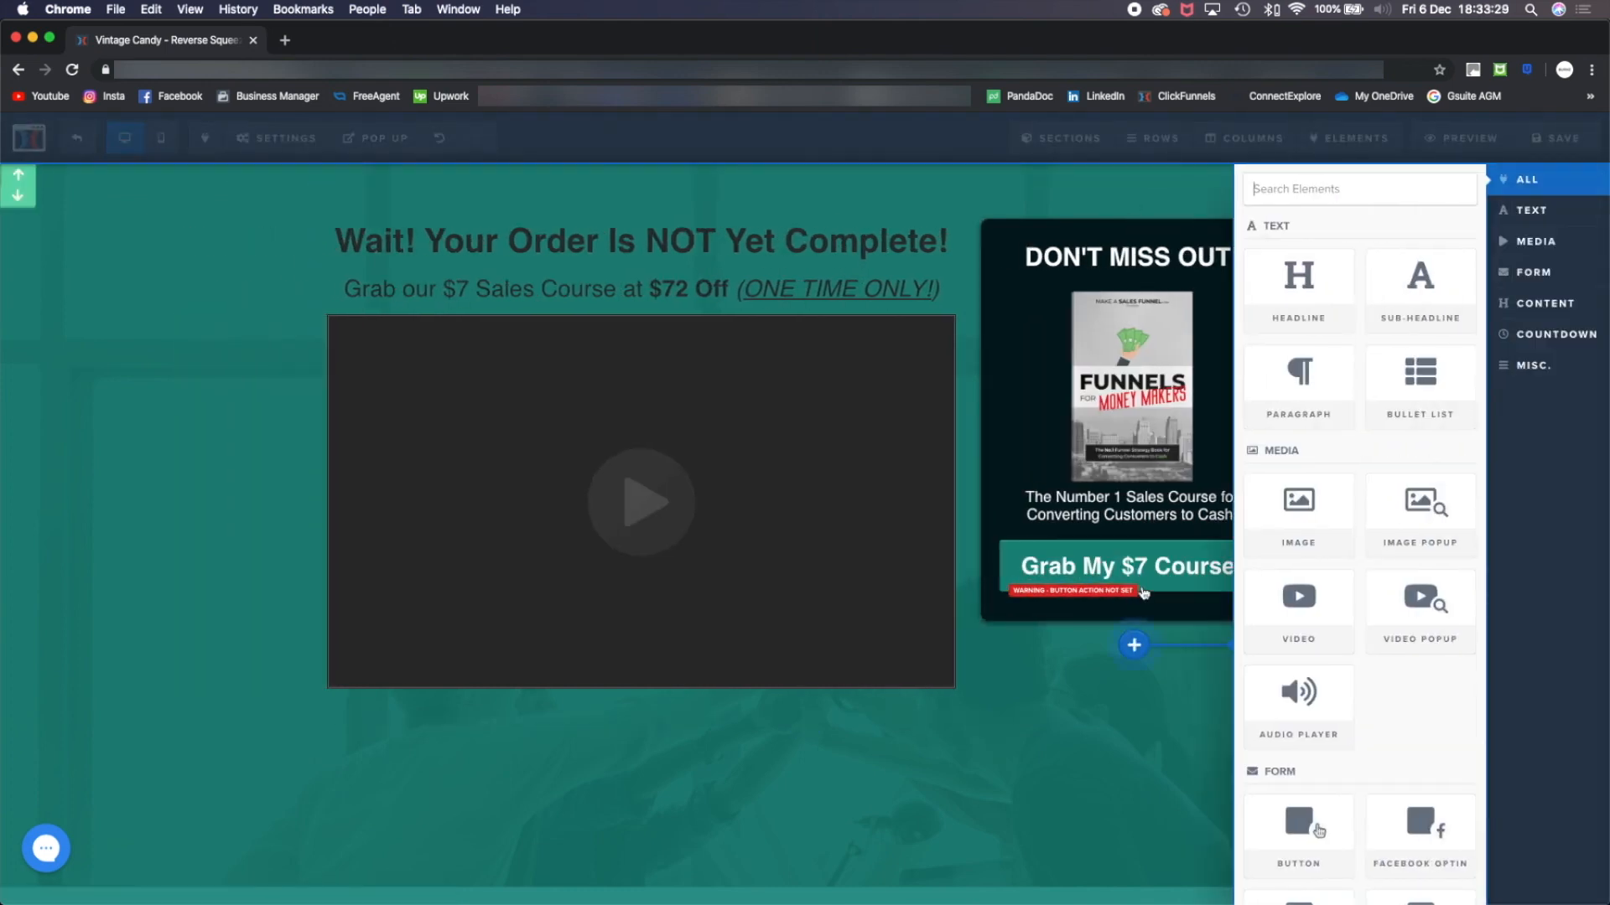
scroll(1384, 612, down, 5)
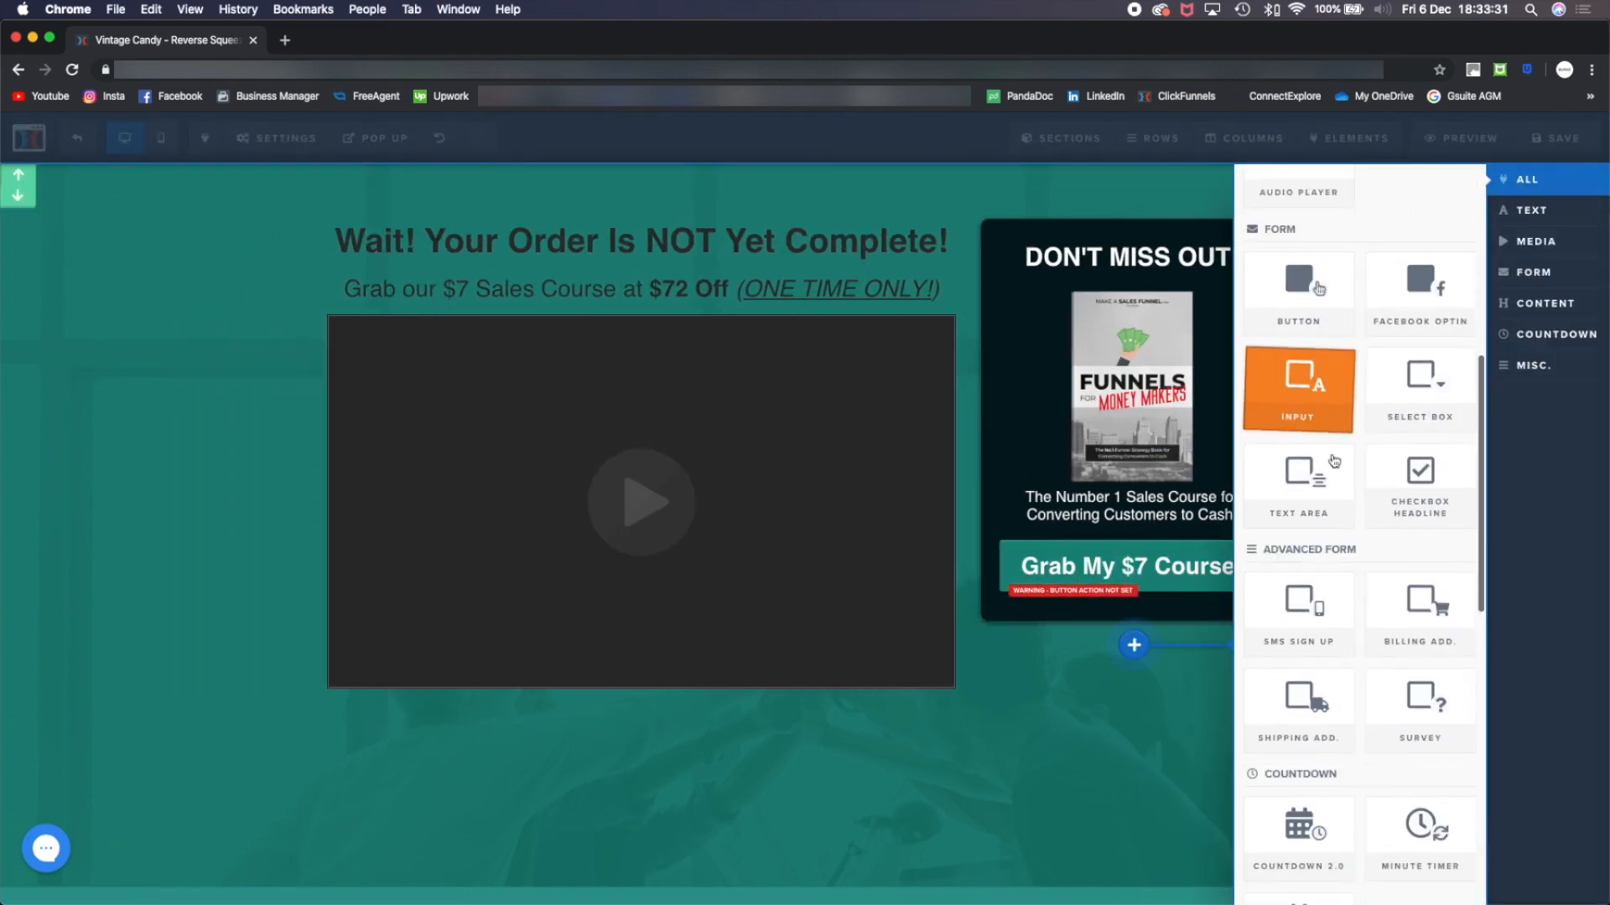
scroll(1316, 353, down, 3)
click(1434, 434)
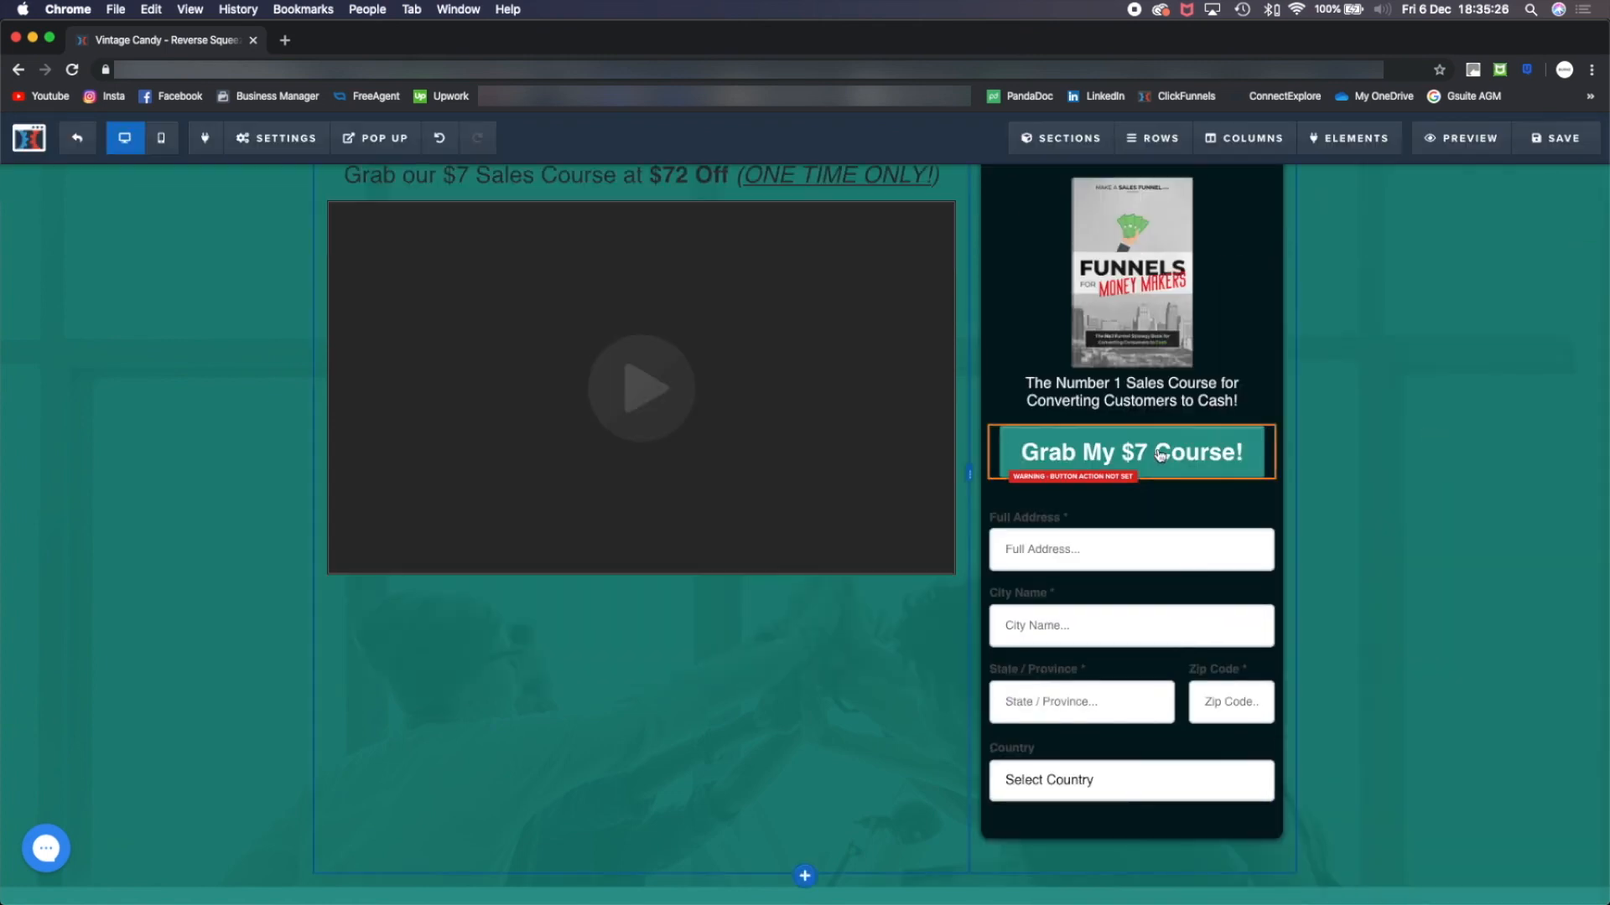
drag(1132, 453, 1141, 762)
click(1140, 761)
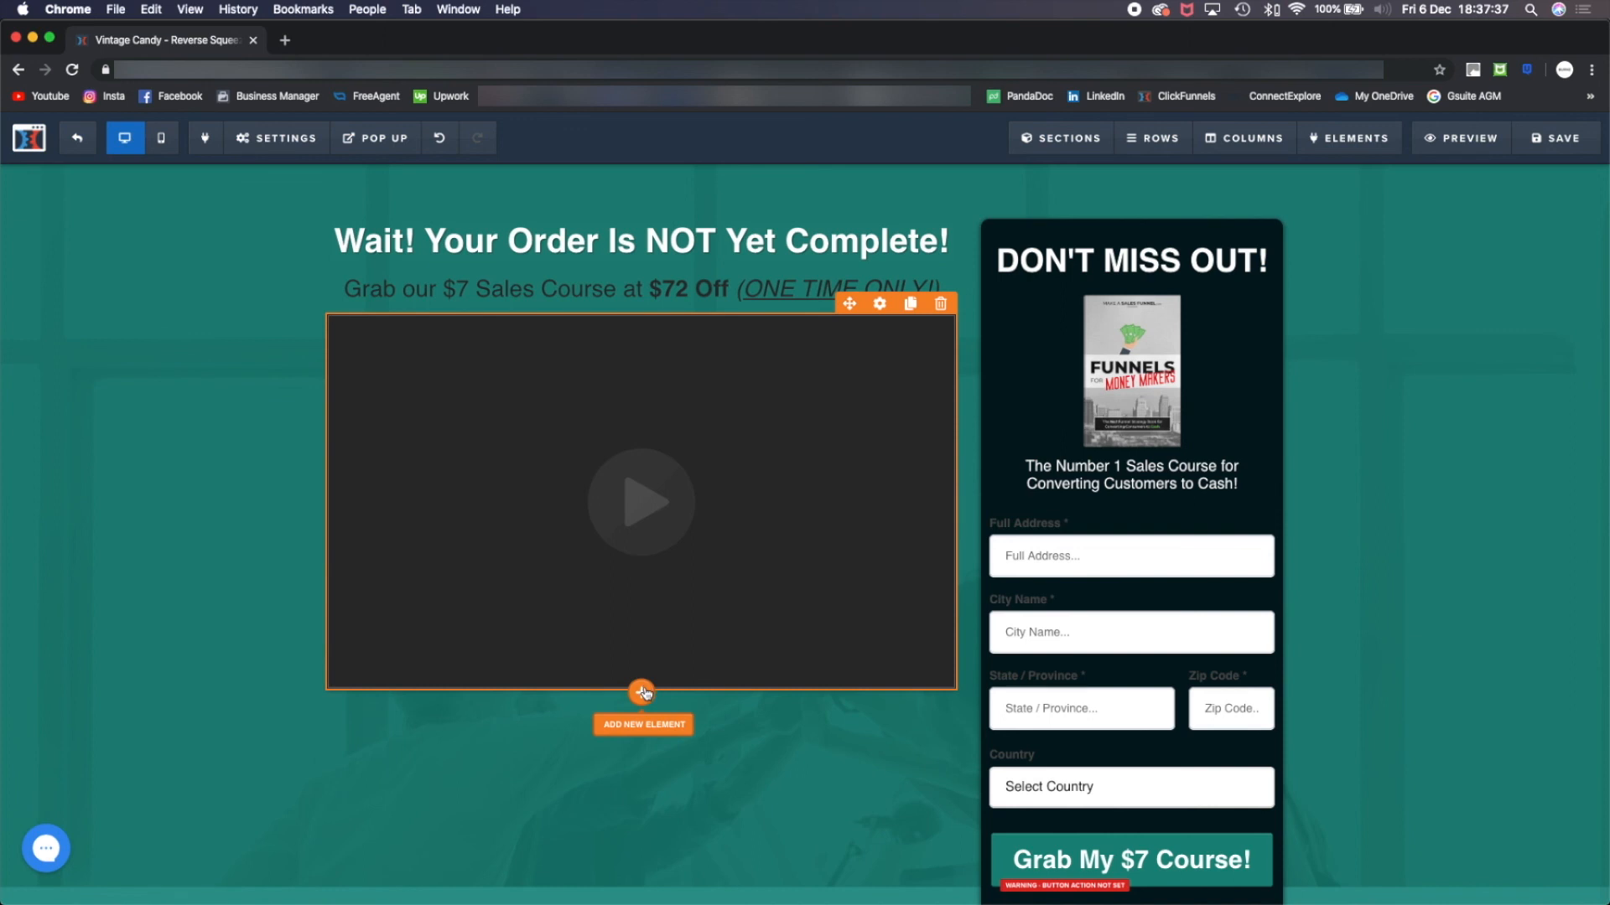
Add Facebook and Twitter sharing buttons below the video, and insert another page element beneath them
click(643, 692)
scroll(1324, 646, down, 10)
scroll(1323, 644, down, 5)
click(1300, 659)
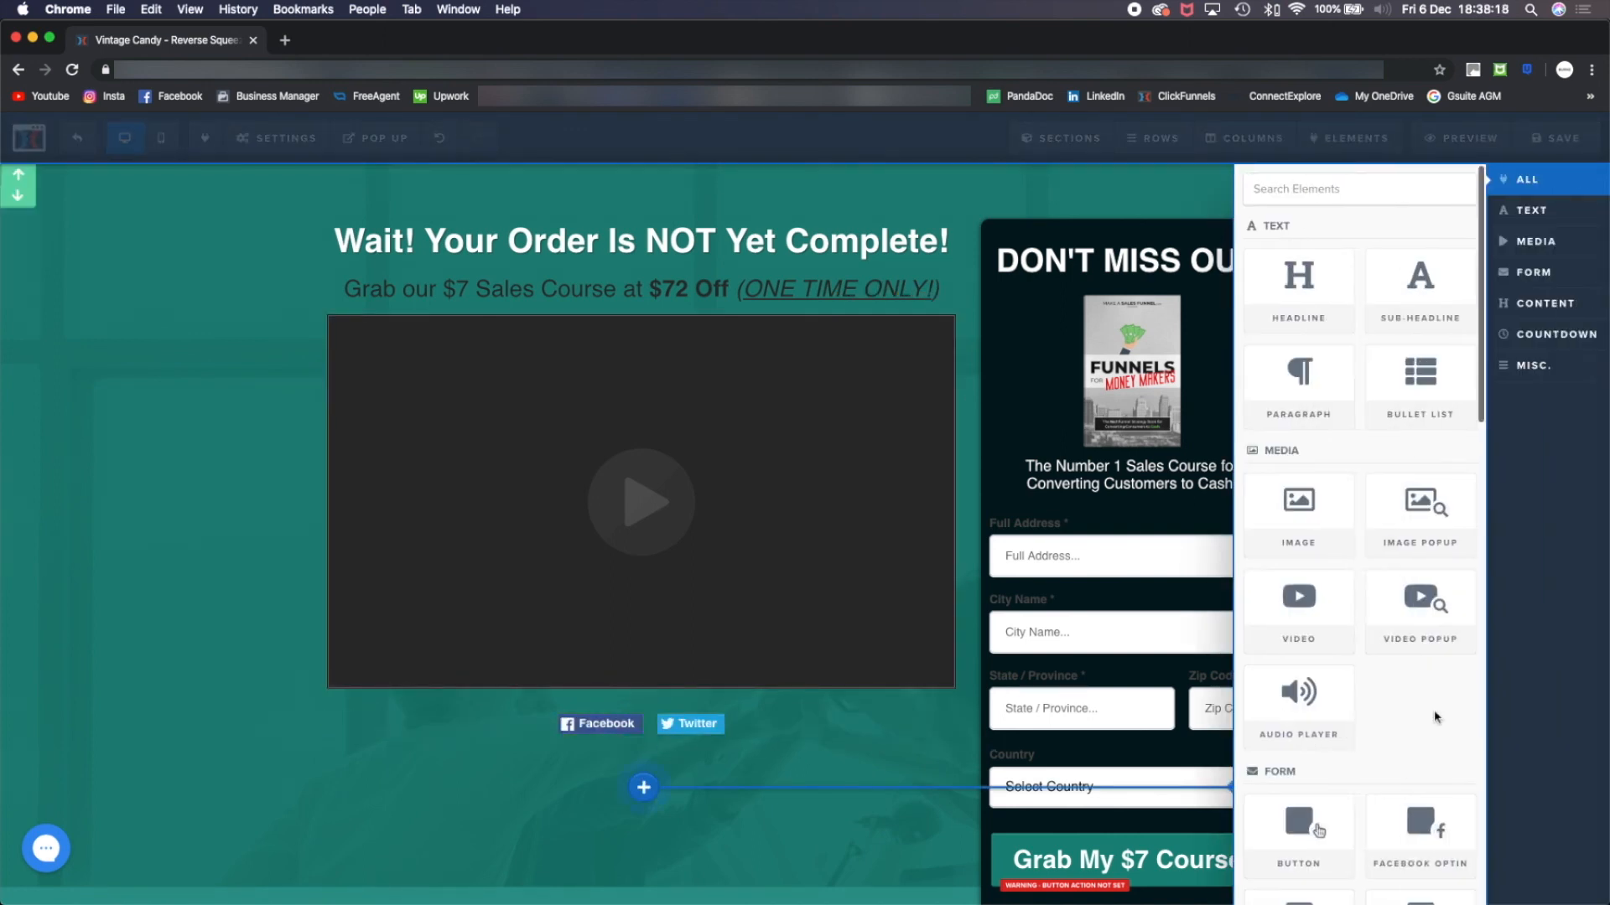
scroll(1333, 836, down, 5)
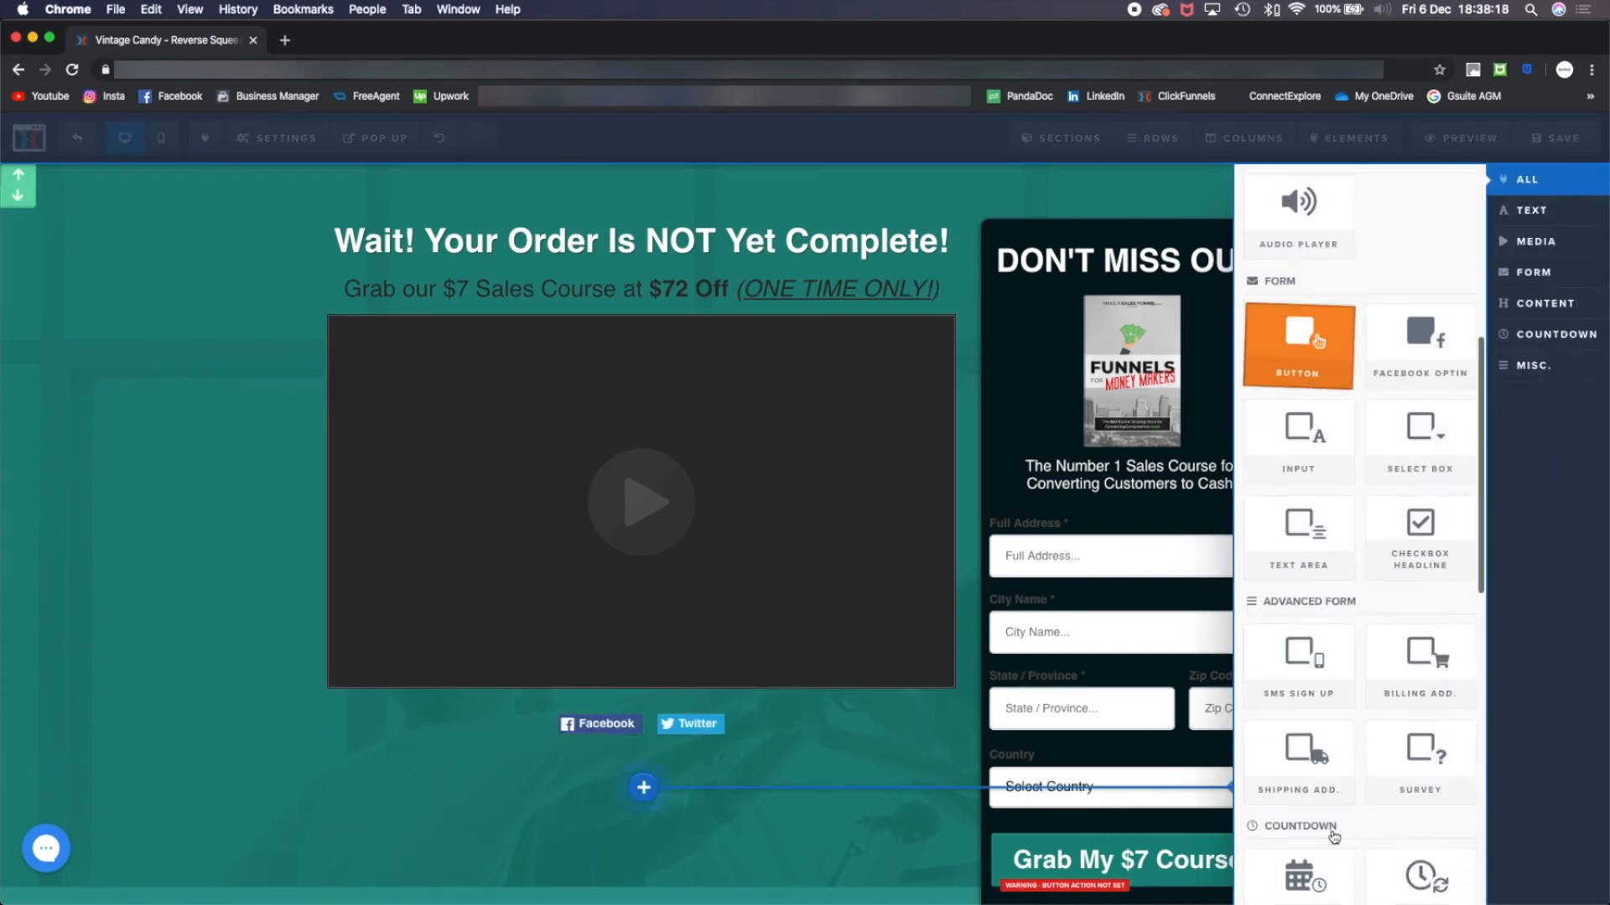
scroll(1334, 837, down, 5)
click(1312, 759)
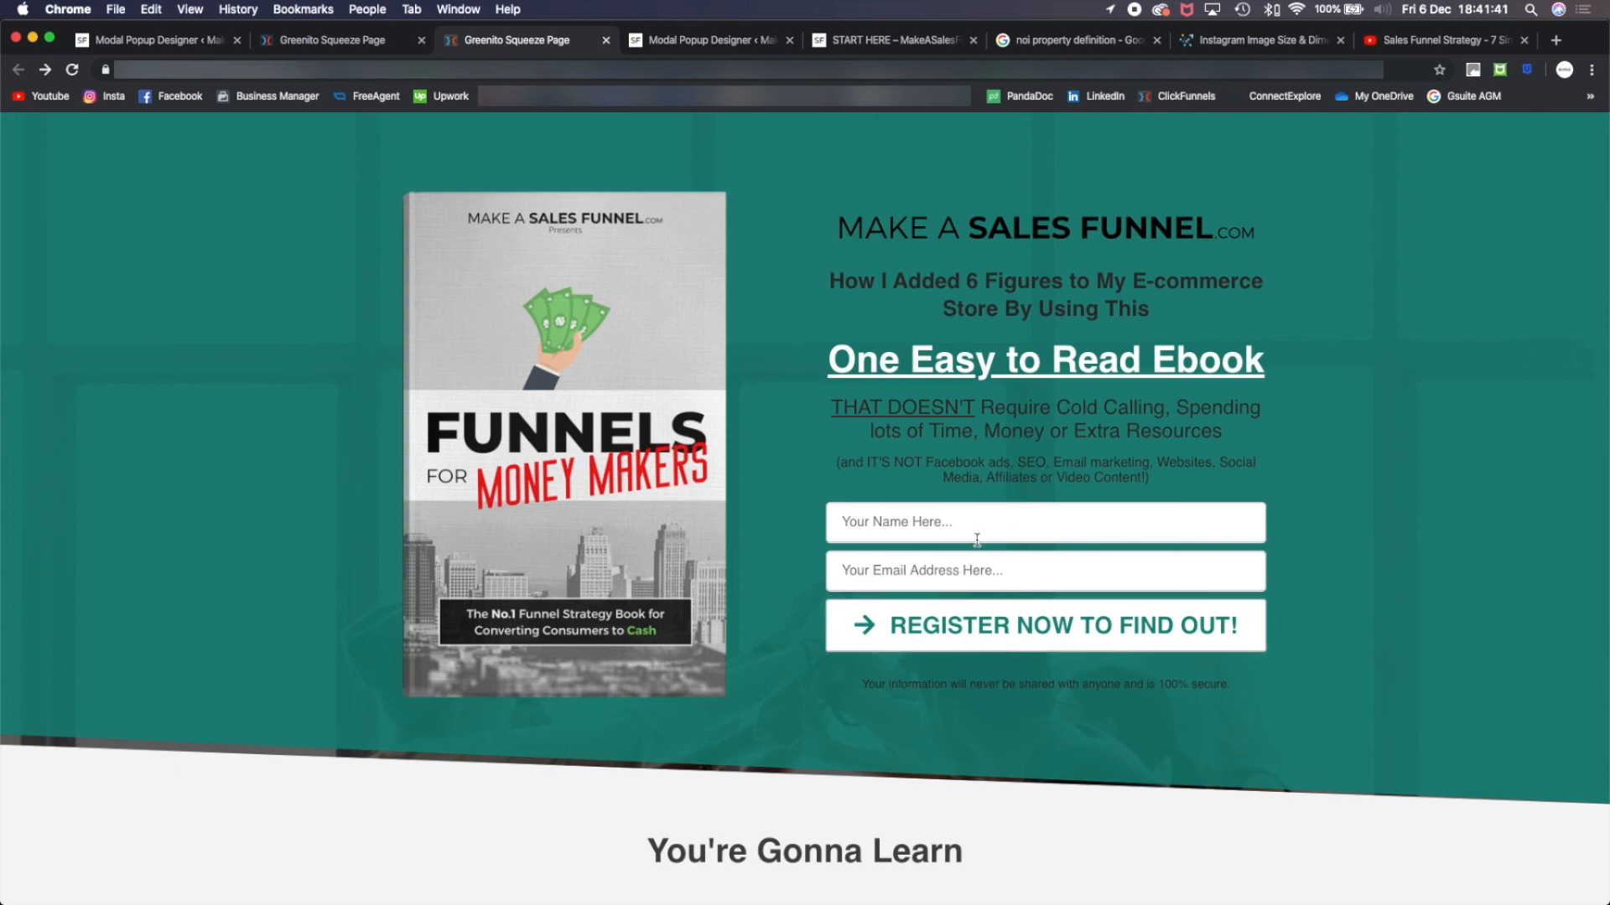
Test the registration button on the live squeeze page to check the page it leads to
click(1076, 643)
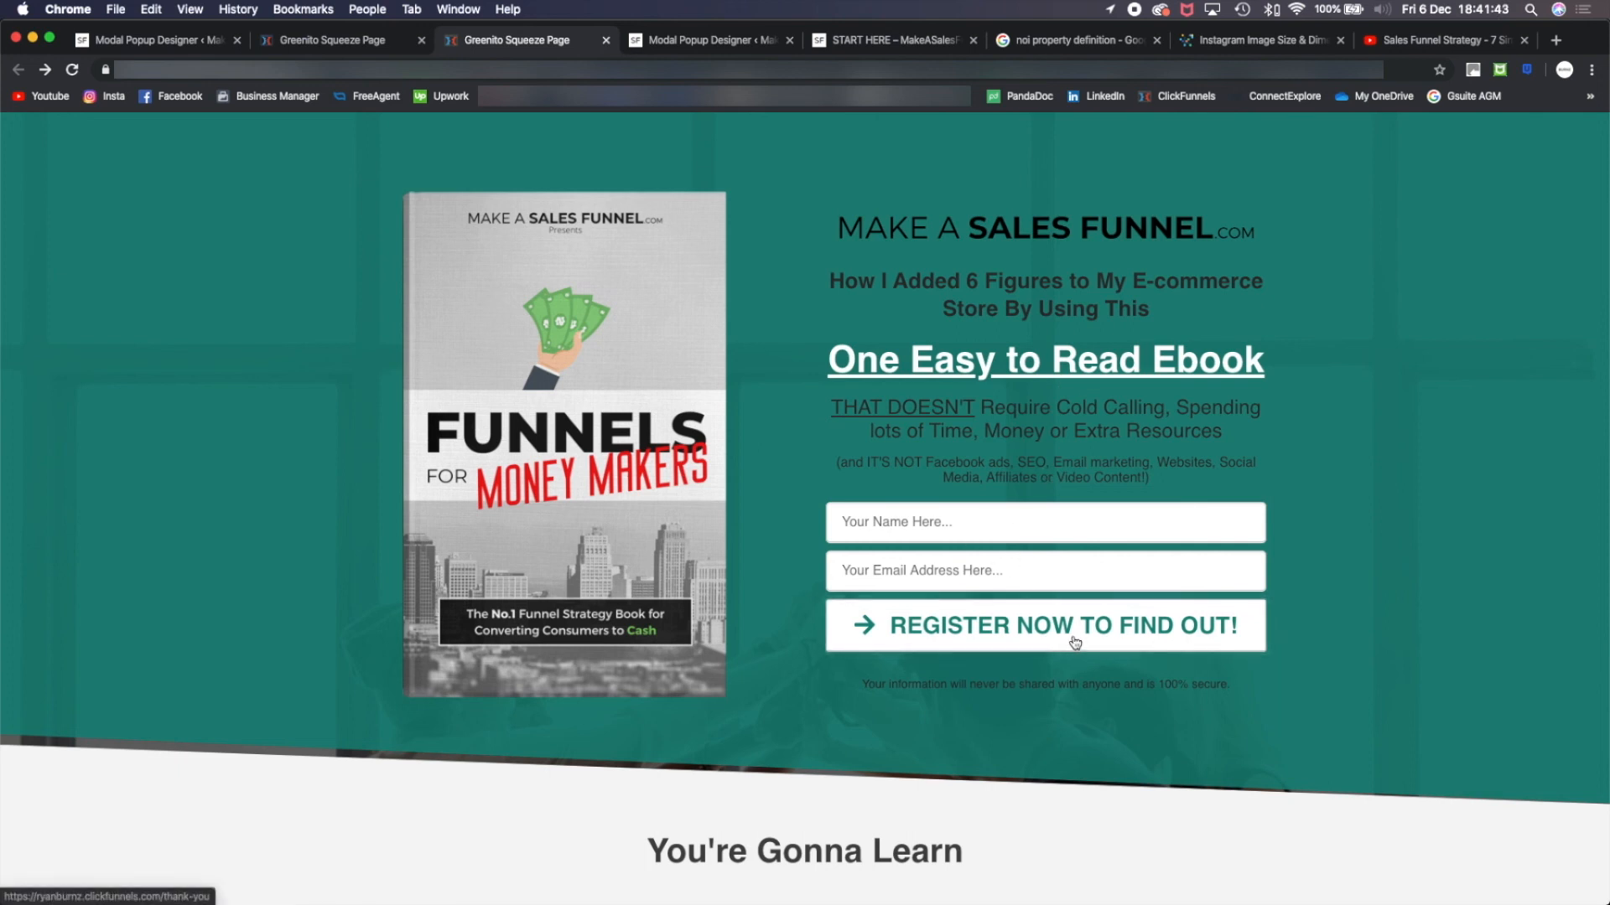